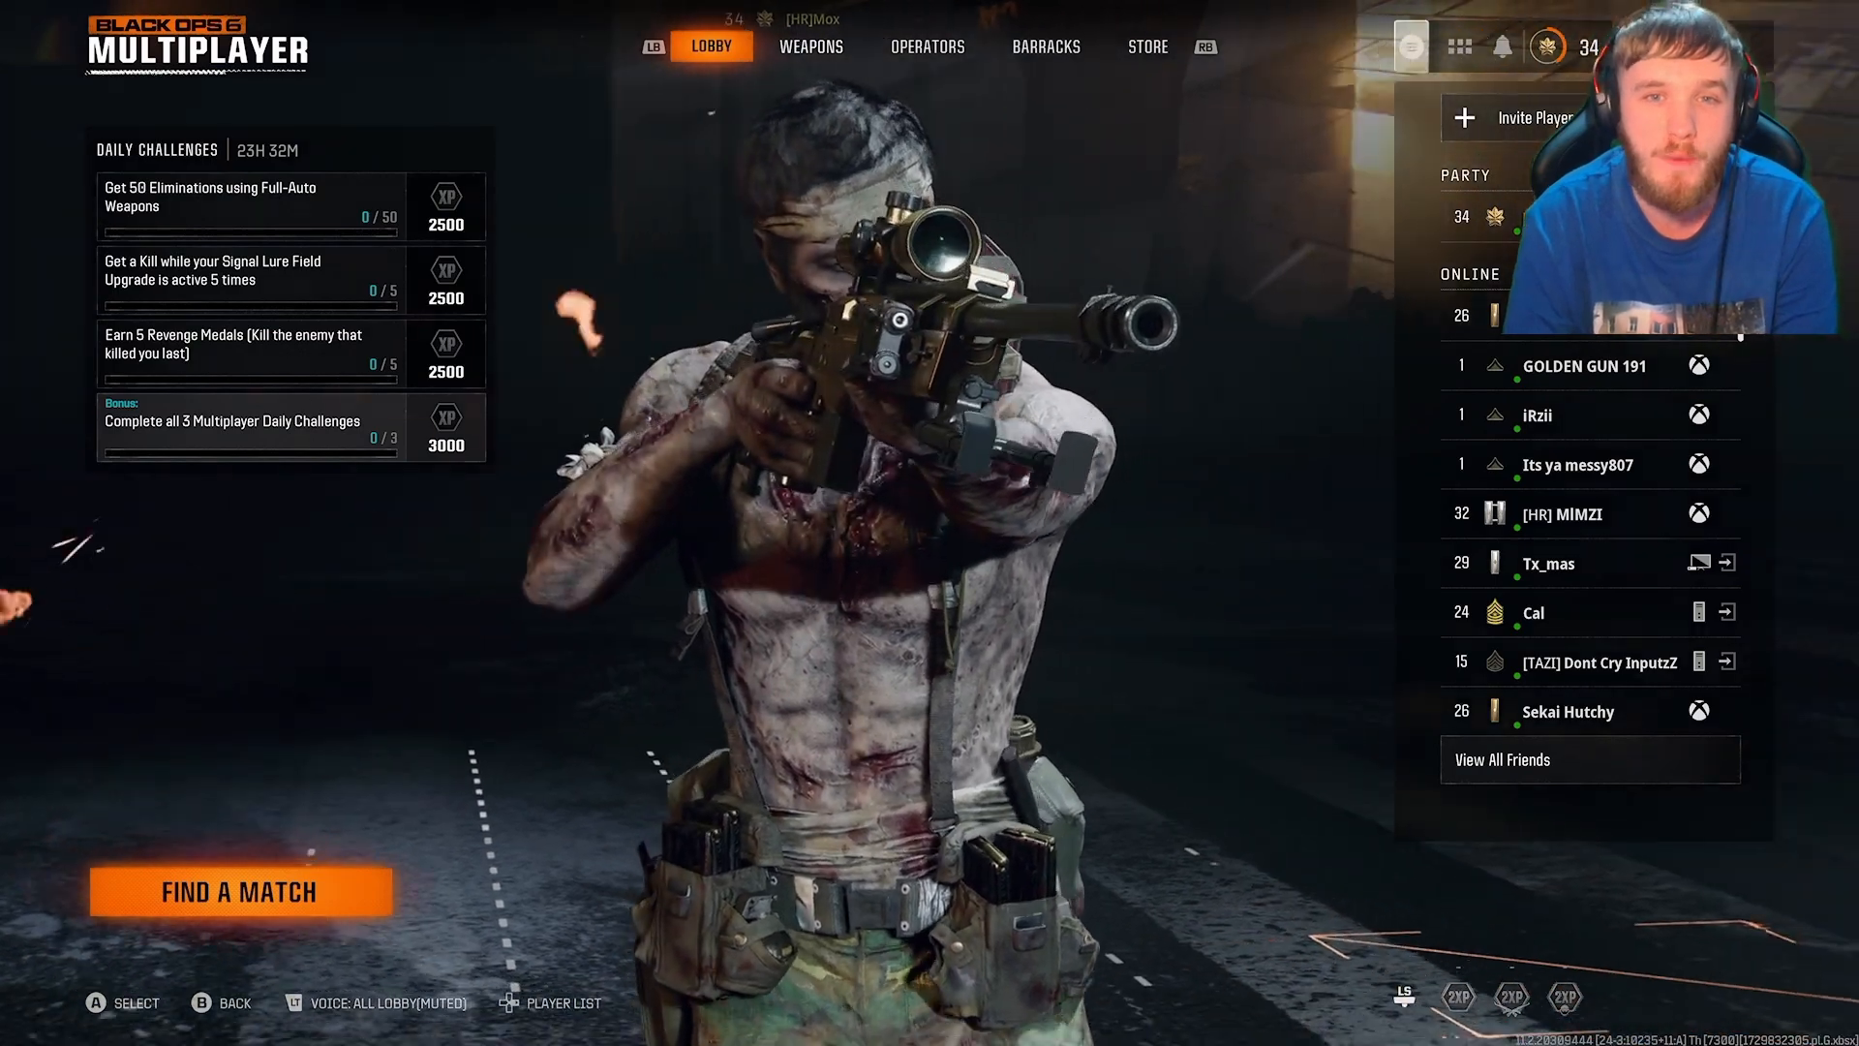
- Create a new private match from the multiplayer lobby
key(Return)
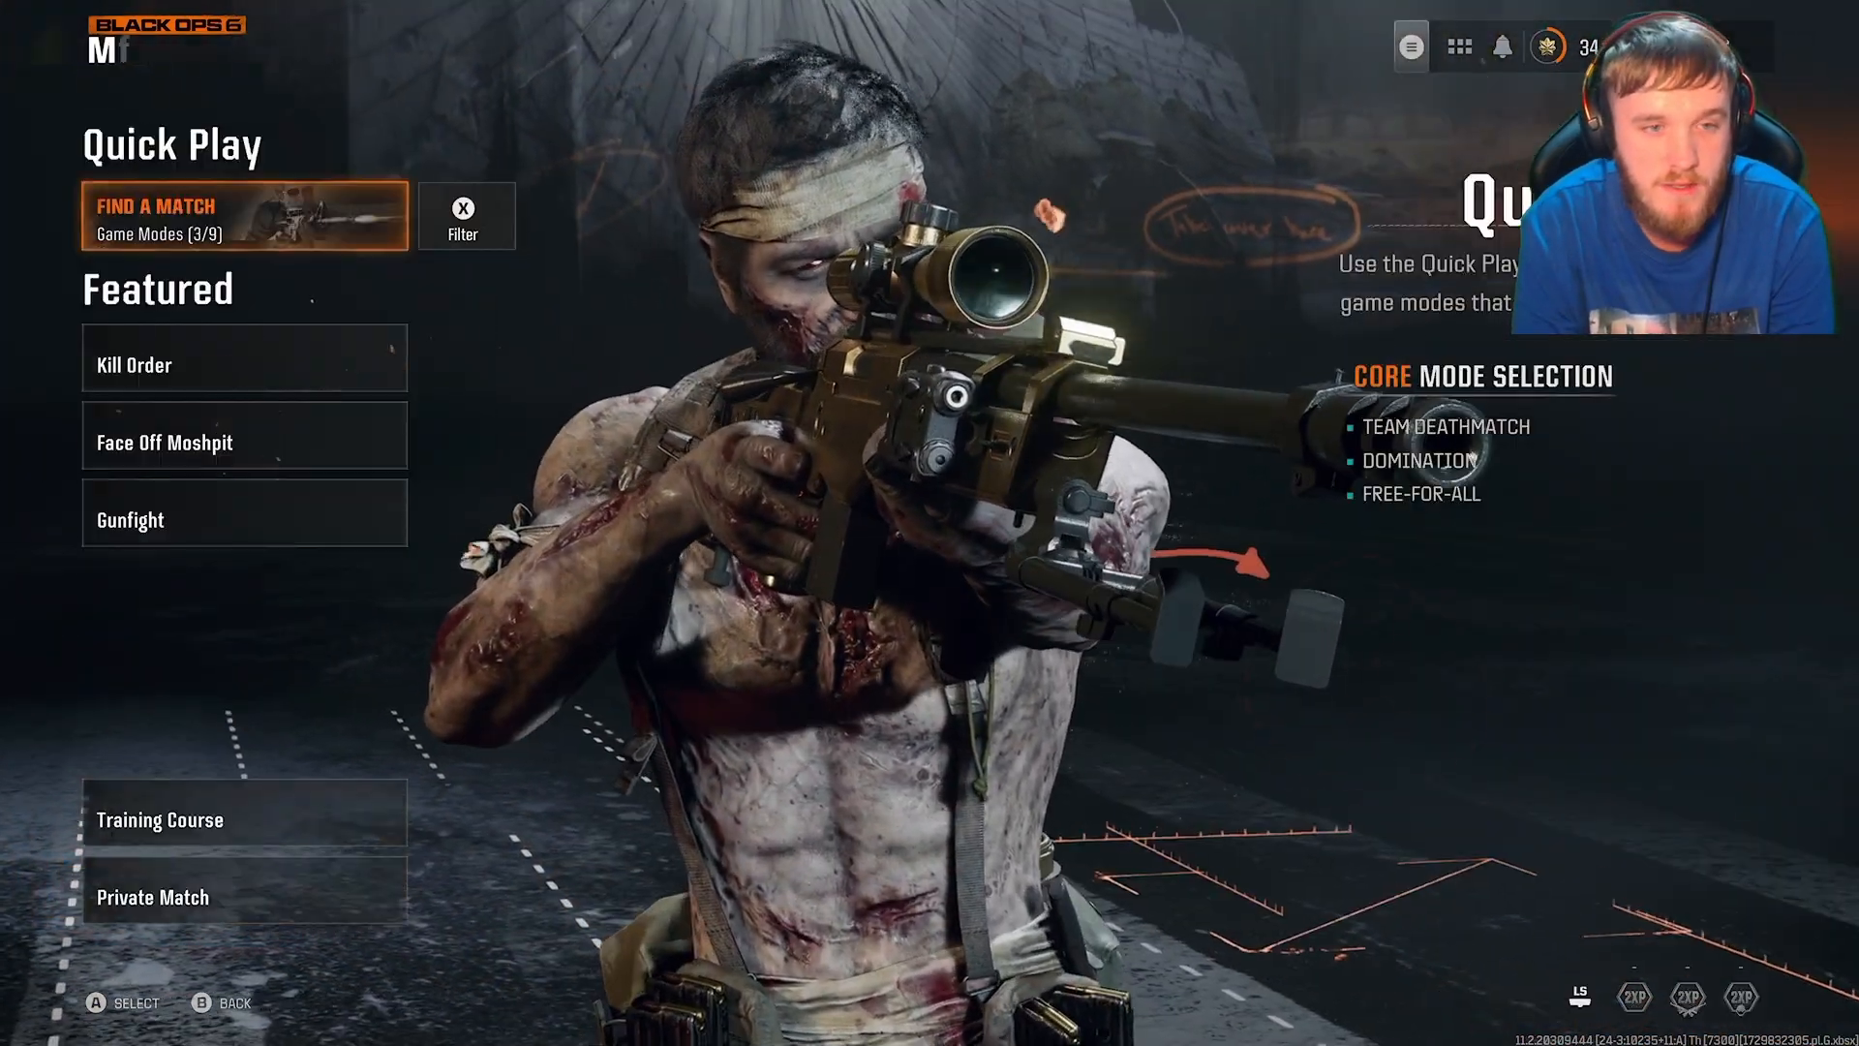
key(Down)
key(Down)
key(Down)
key(Down)
key(Down)
key(Return)
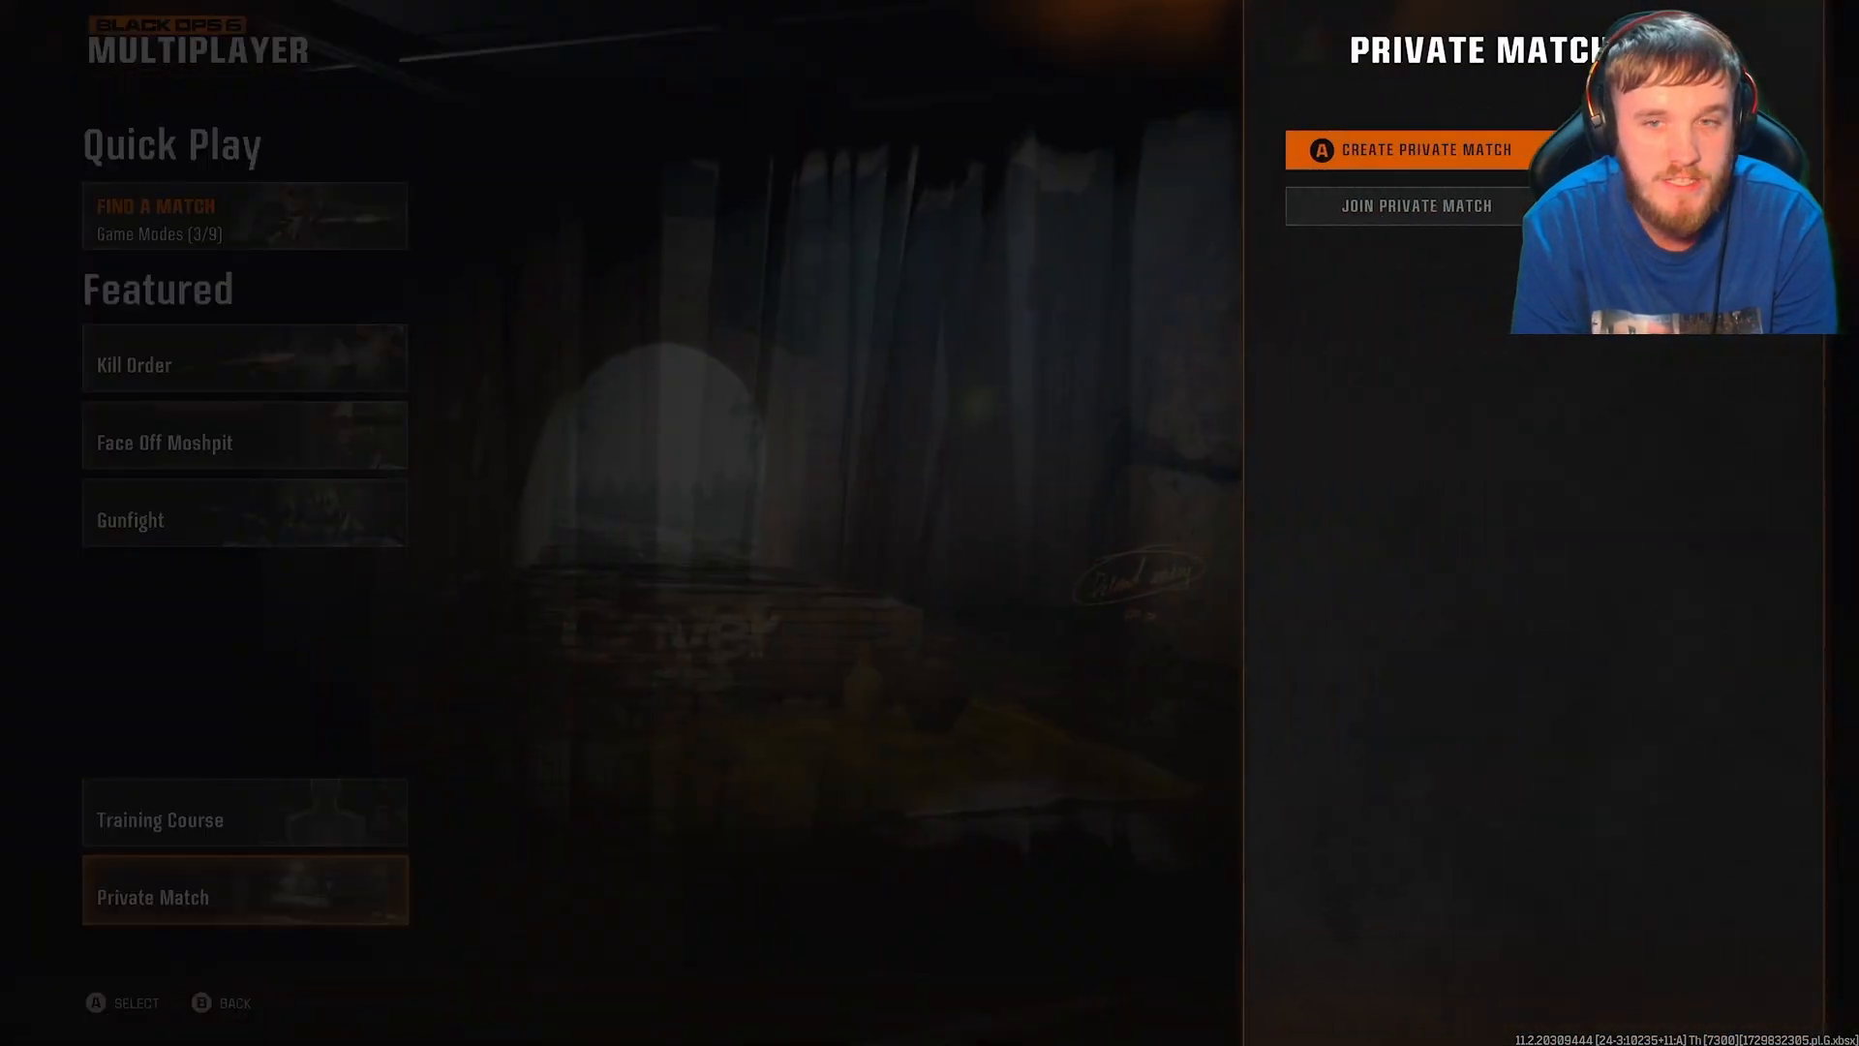
key(Down)
key(Up)
key(Return)
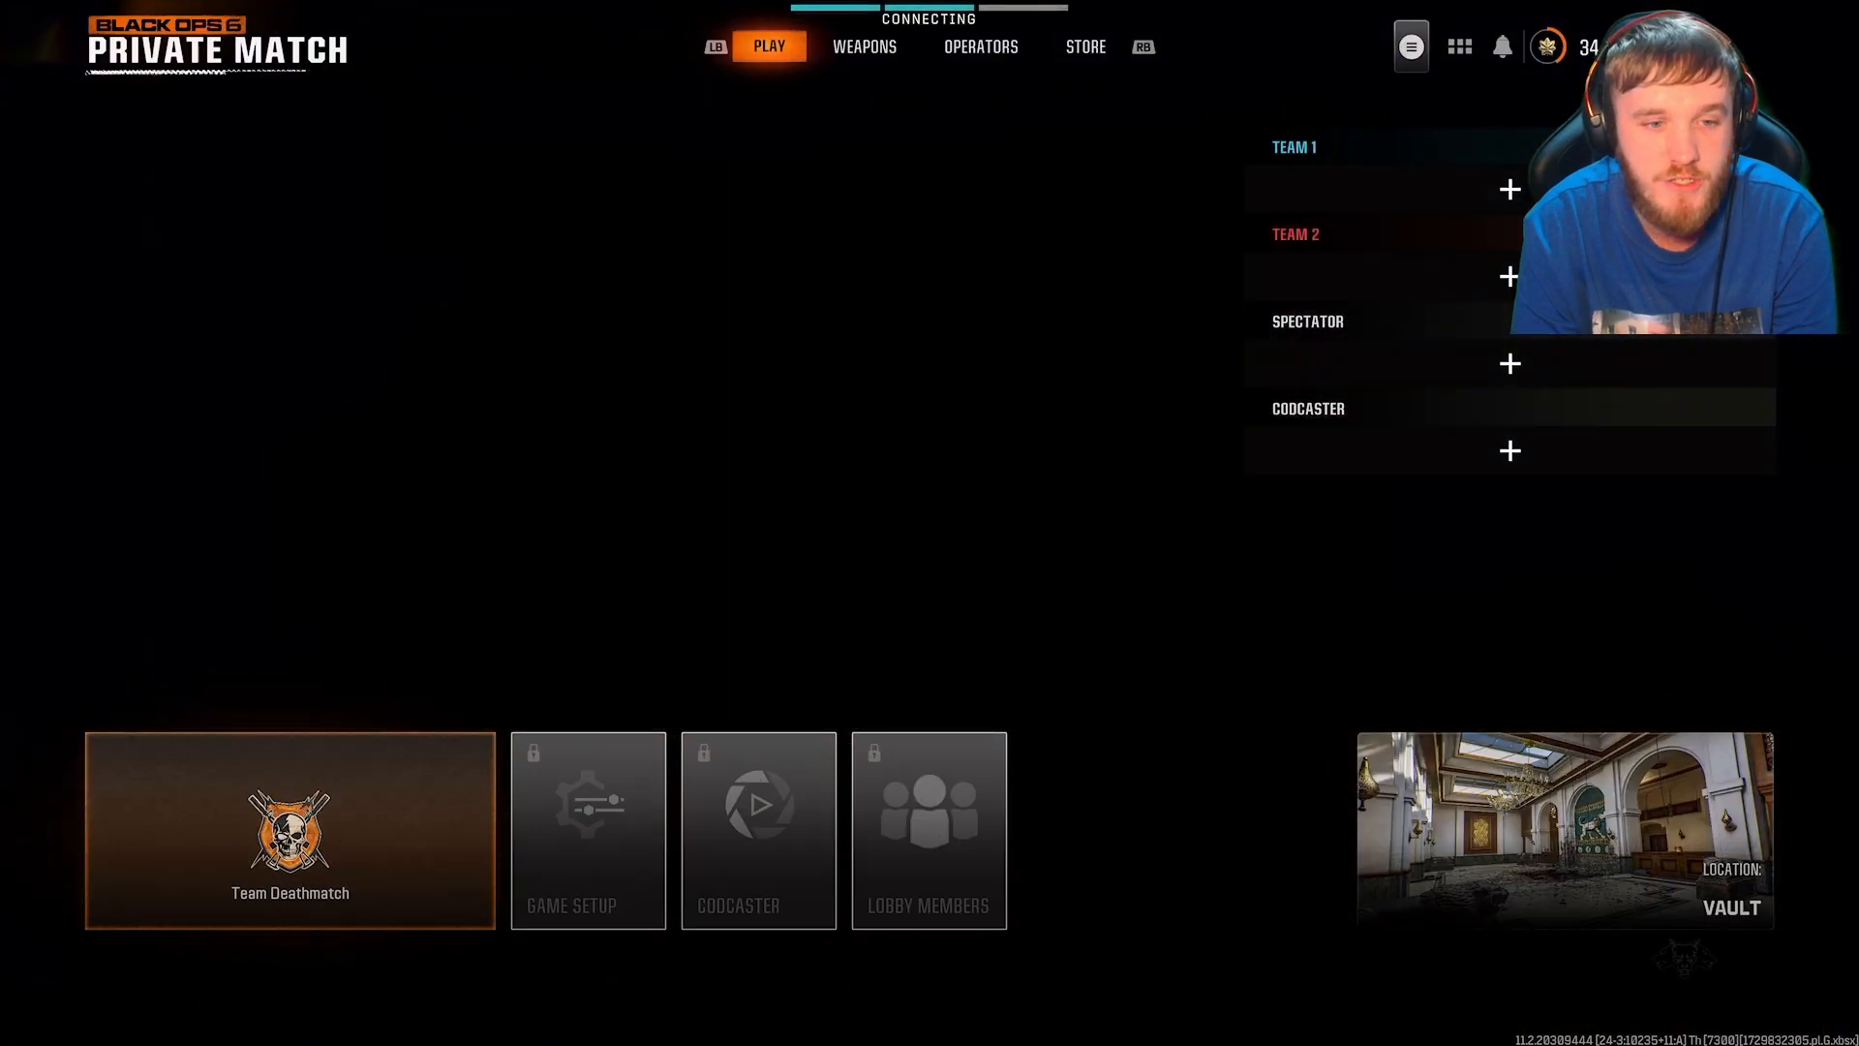
key(Right)
key(Left)
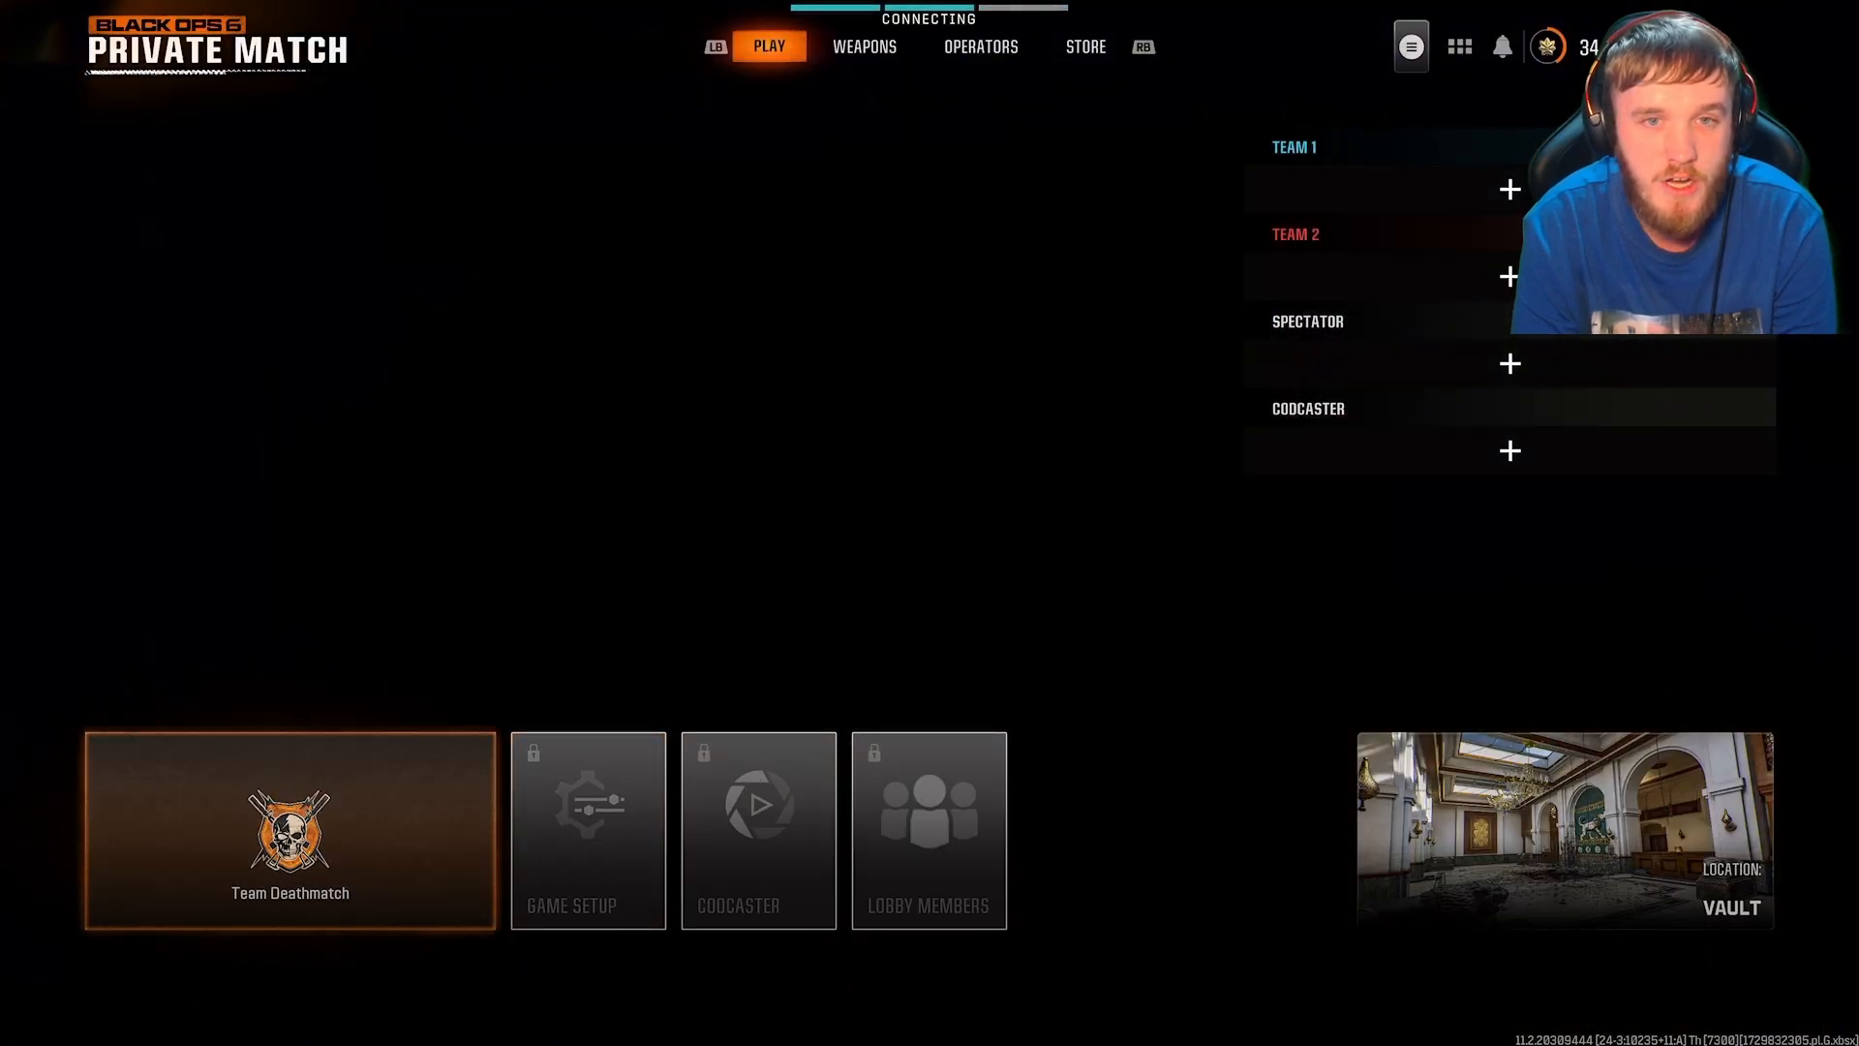
key(e)
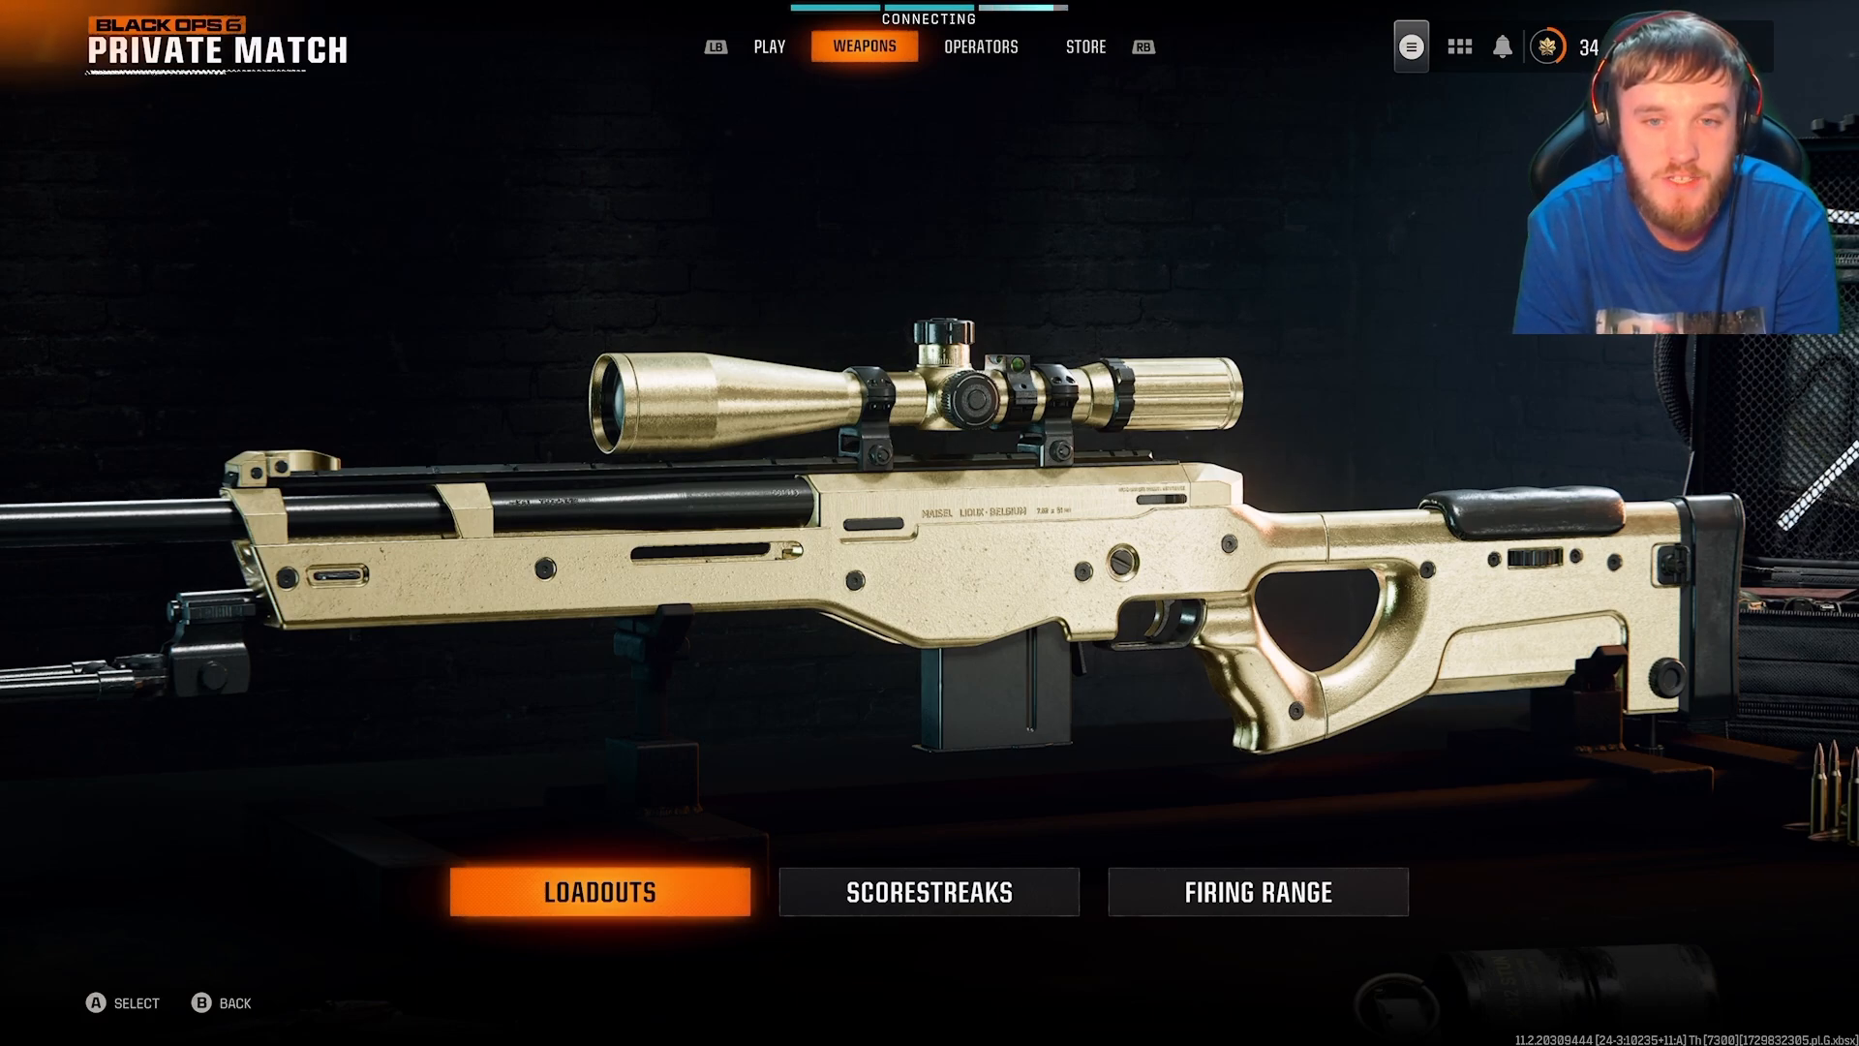
key(q)
- Choose Skyline as the map in the private match's game setup
key(Right)
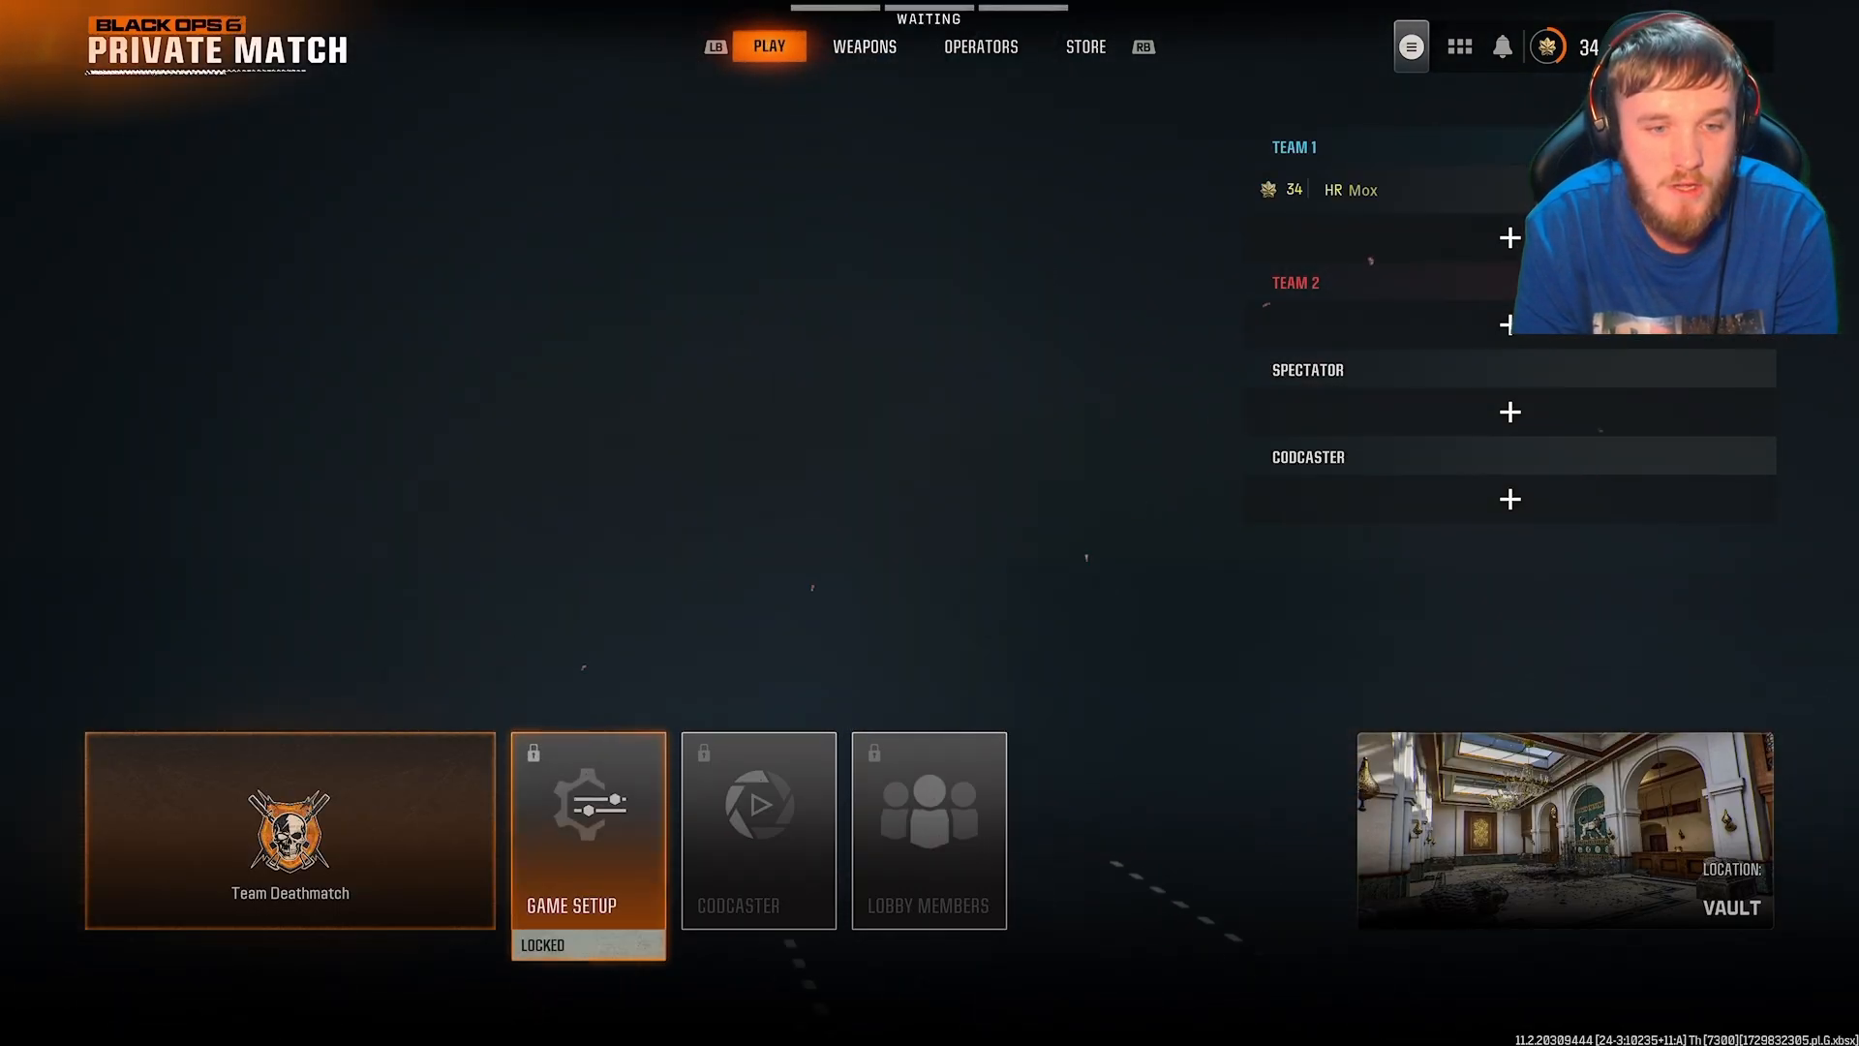
key(Return)
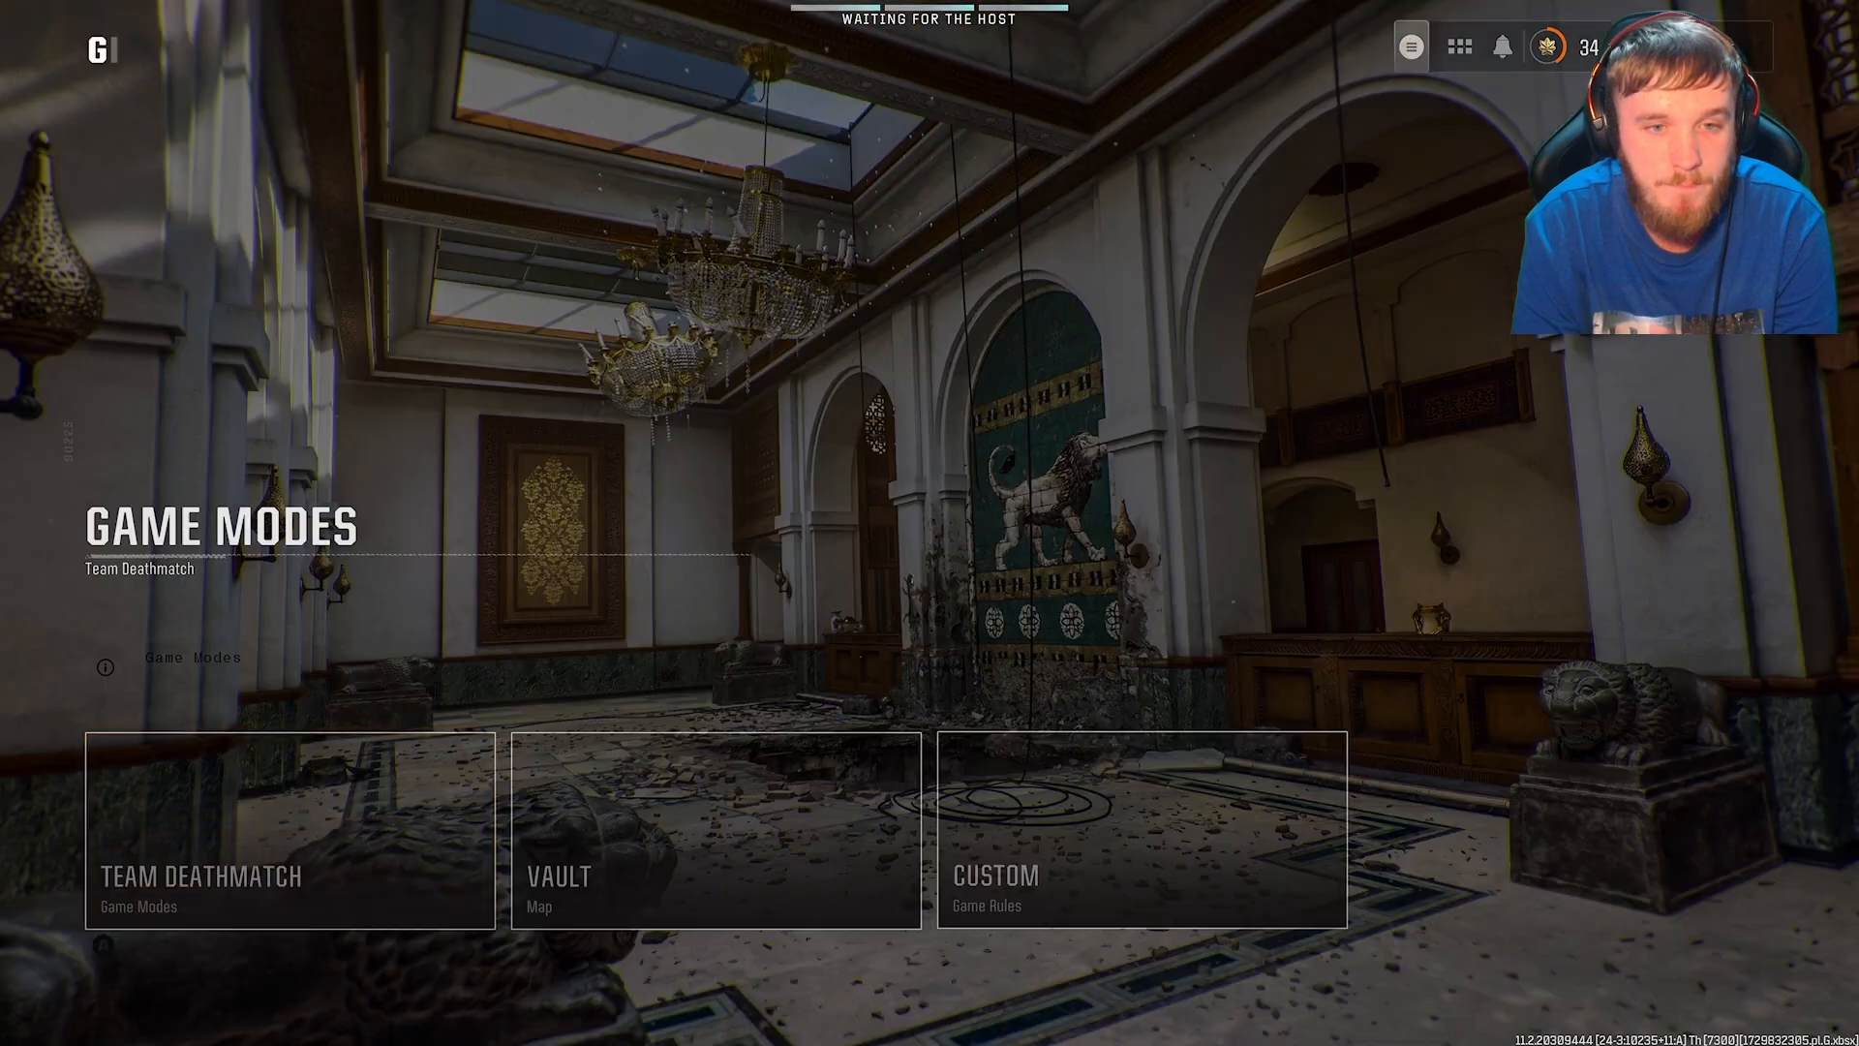
key(Right)
key(Left)
key(Right)
key(Return)
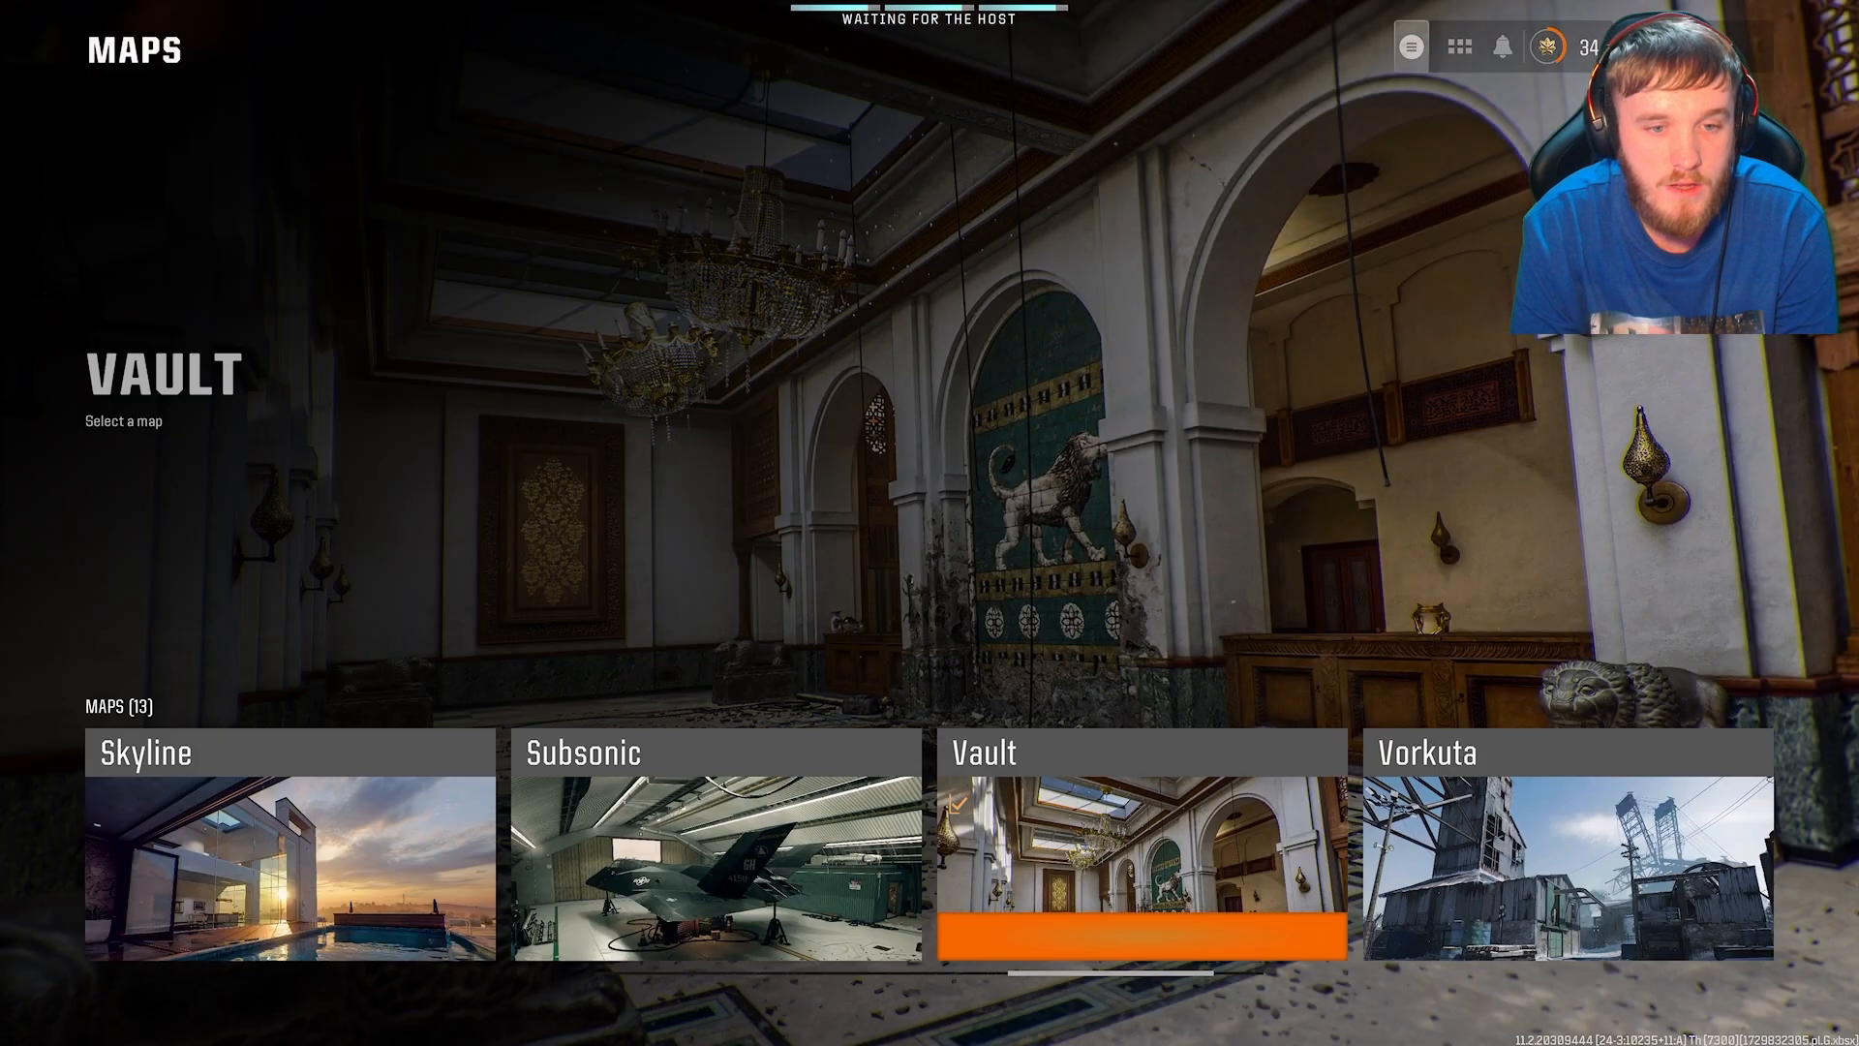
key(Left)
key(Left)
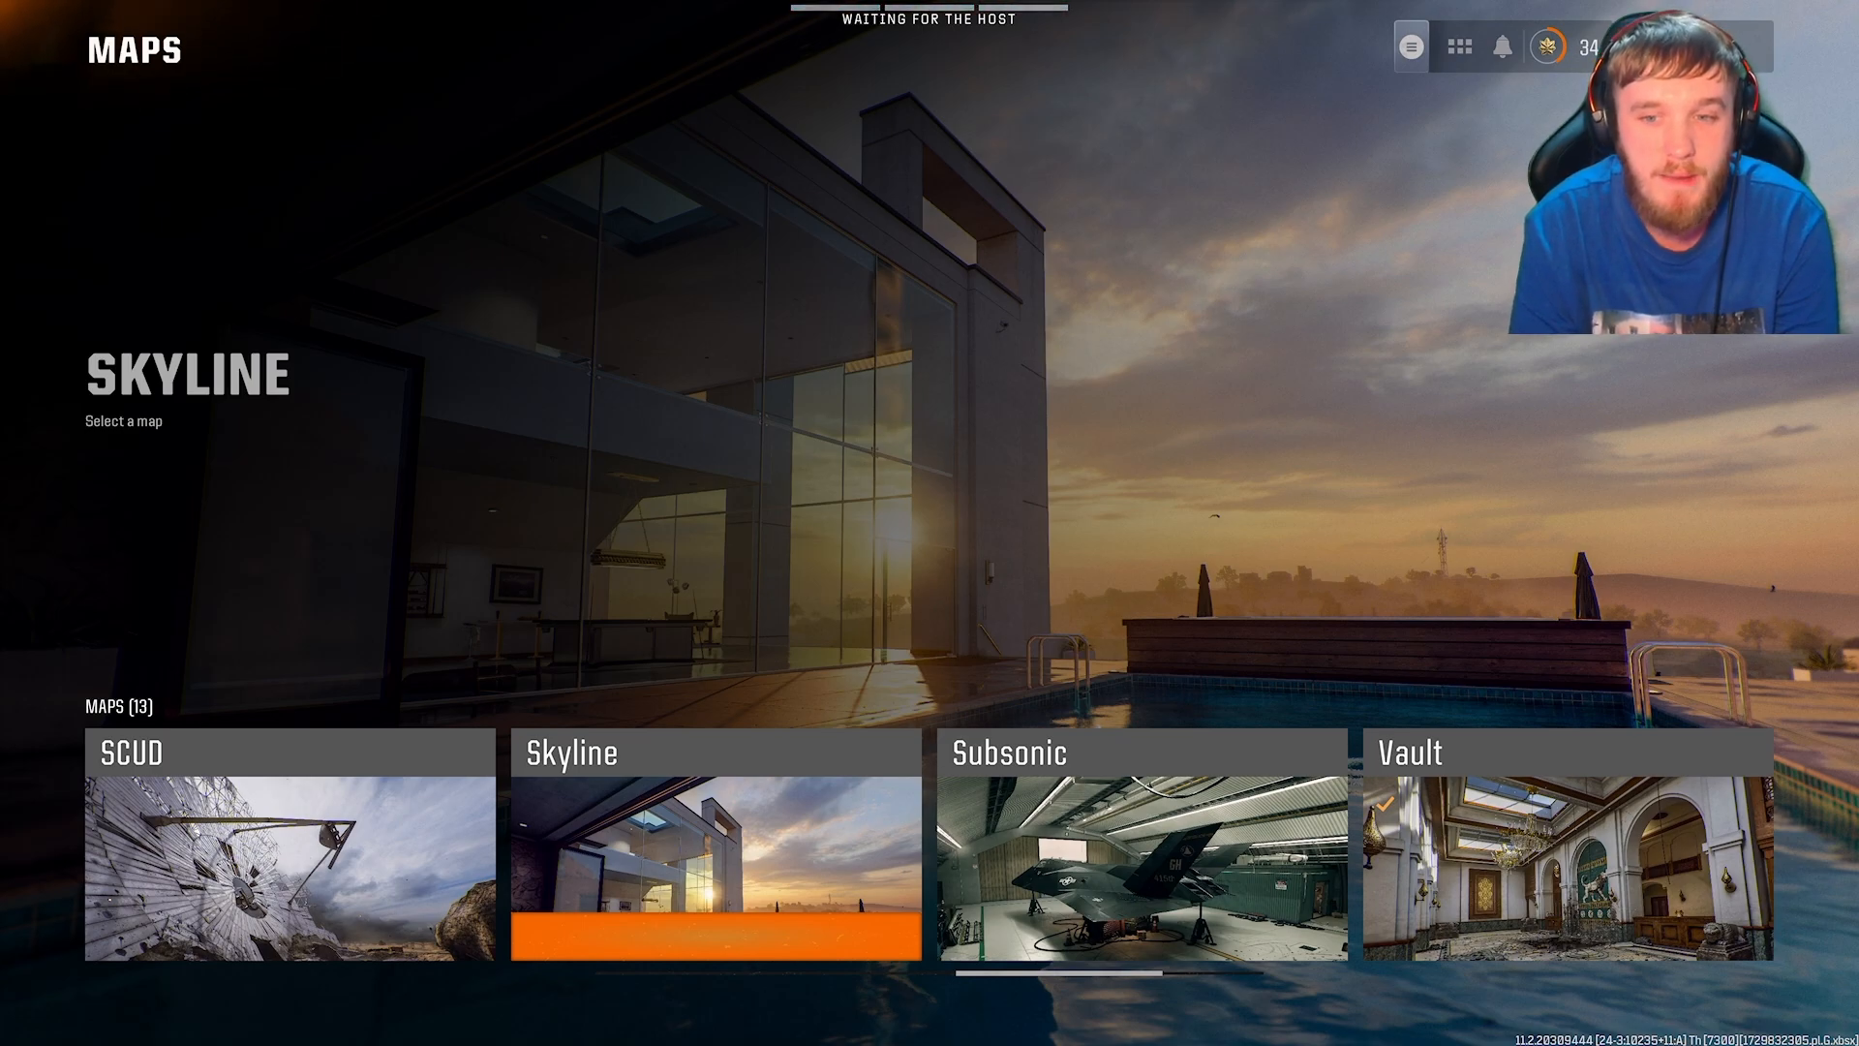
key(Return)
- Set the match start time to 5 seconds in the Team Deathmatch rules
key(Return)
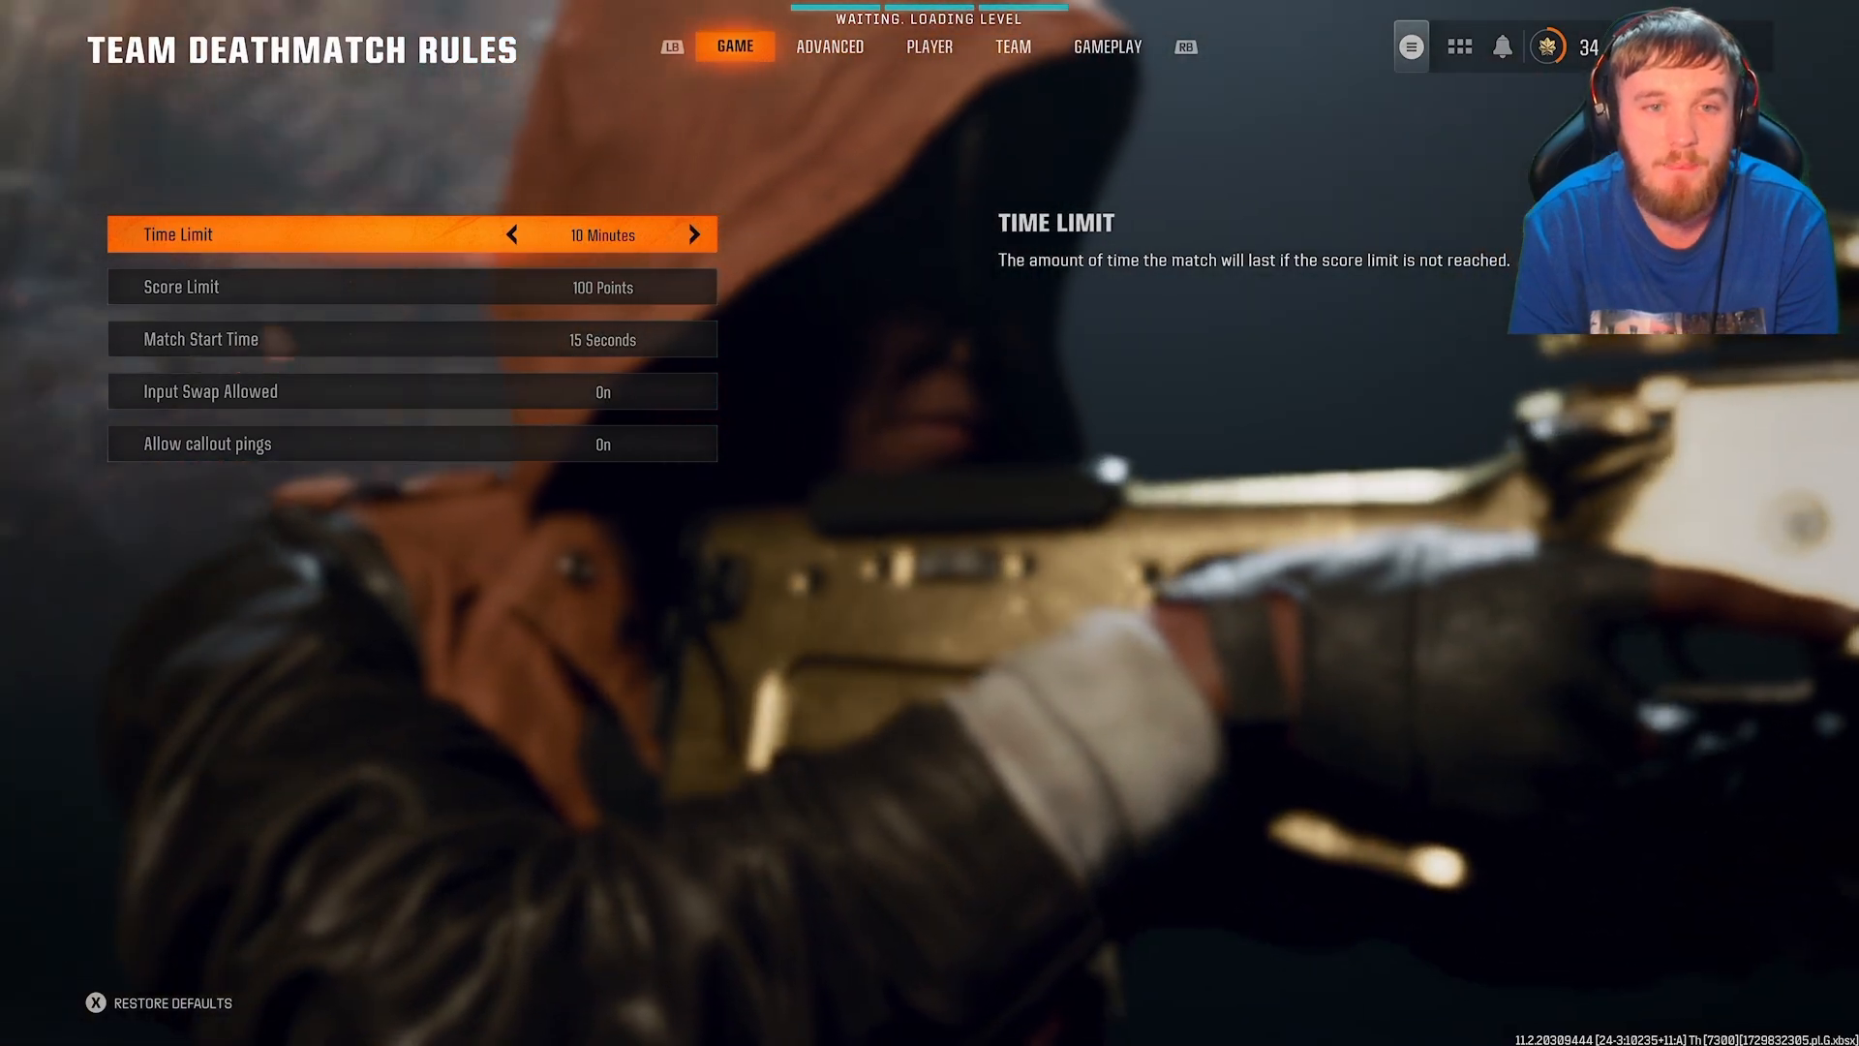
key(Down)
key(Down)
key(Left)
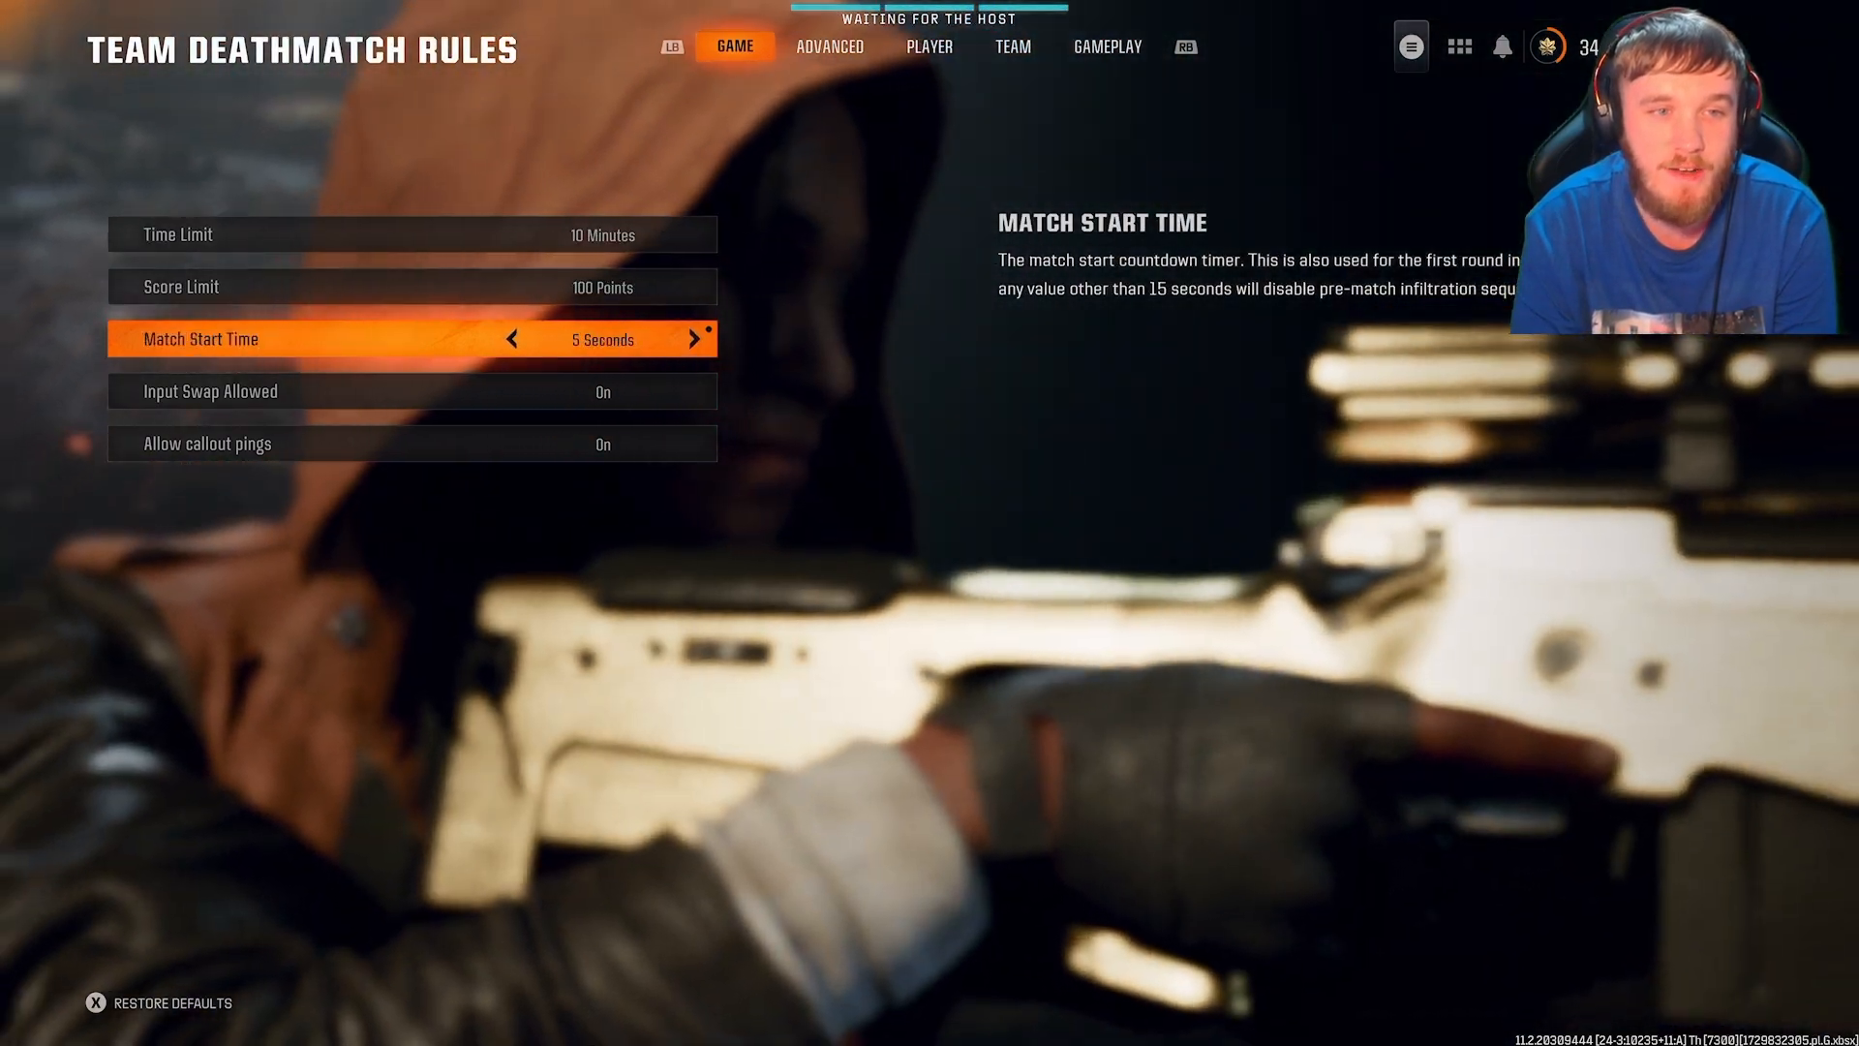
key(Up)
key(Up)
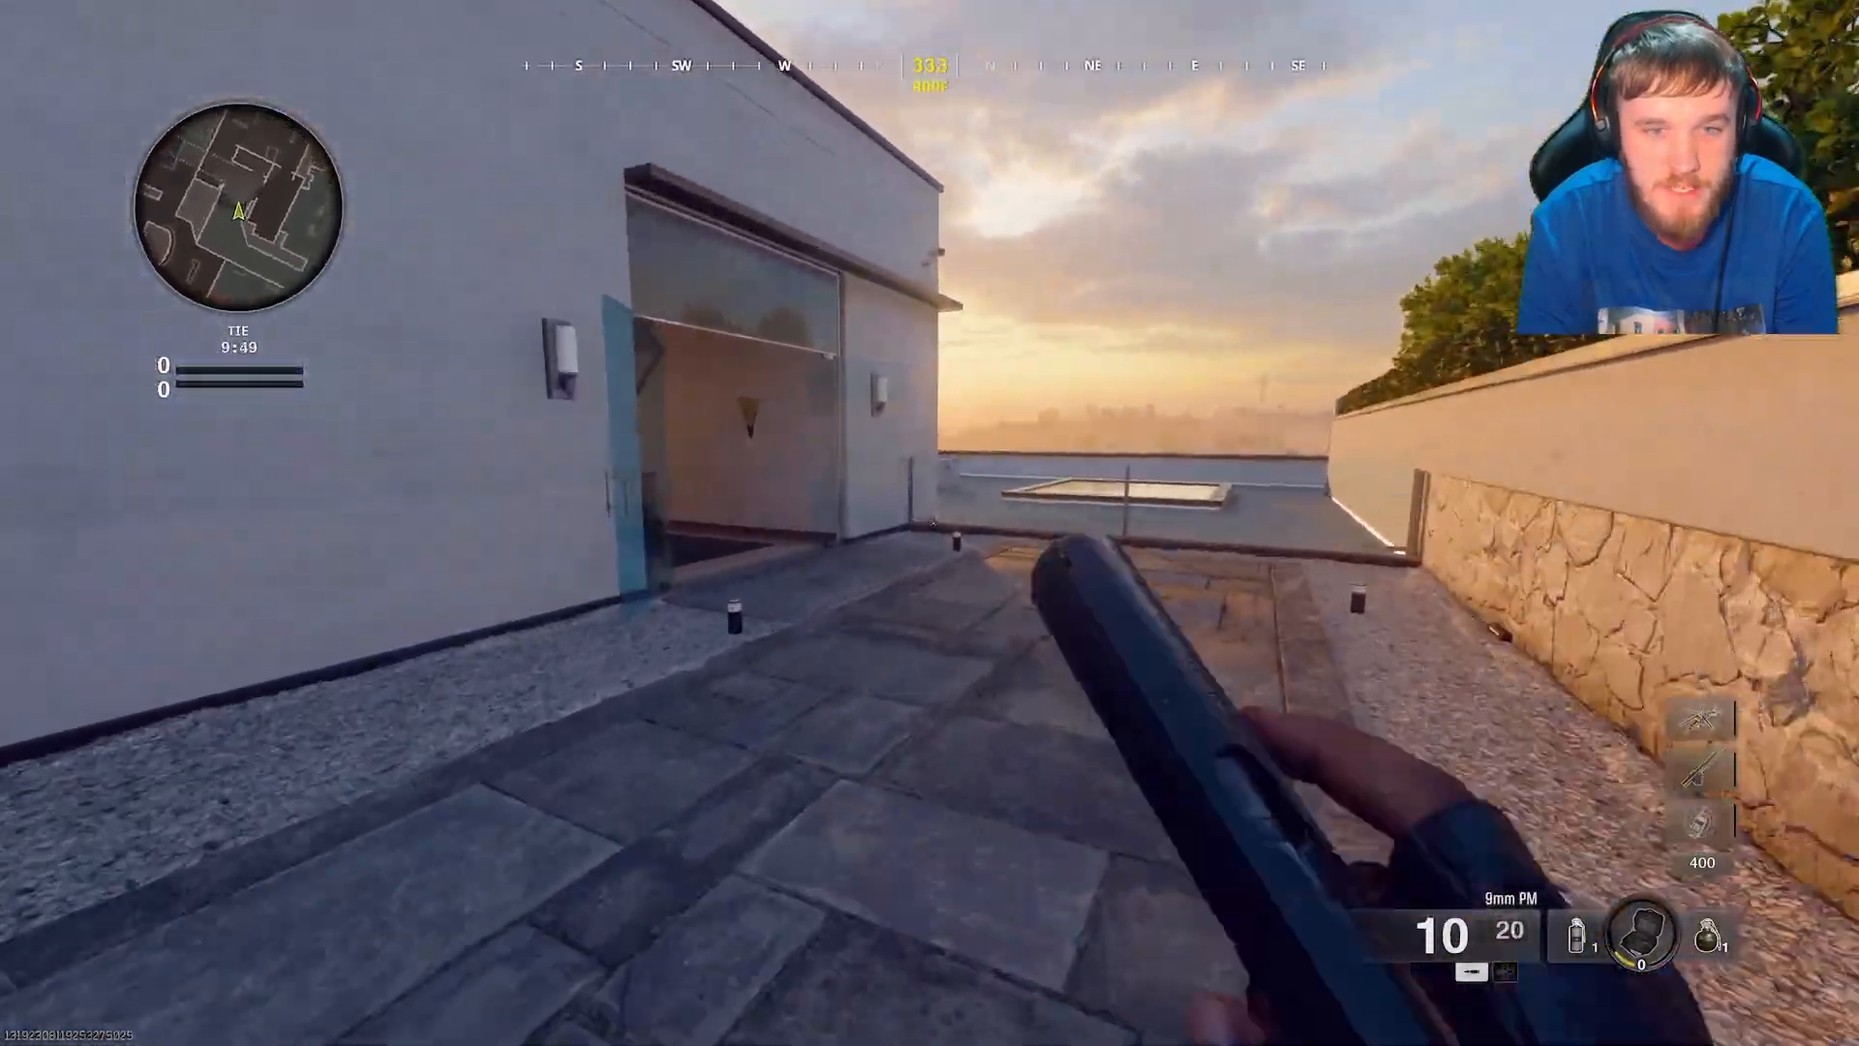
- Switch to the LW3A1 Frostline on the roof, face the open sky and trigger a gesture from the emote wheel
key(1)
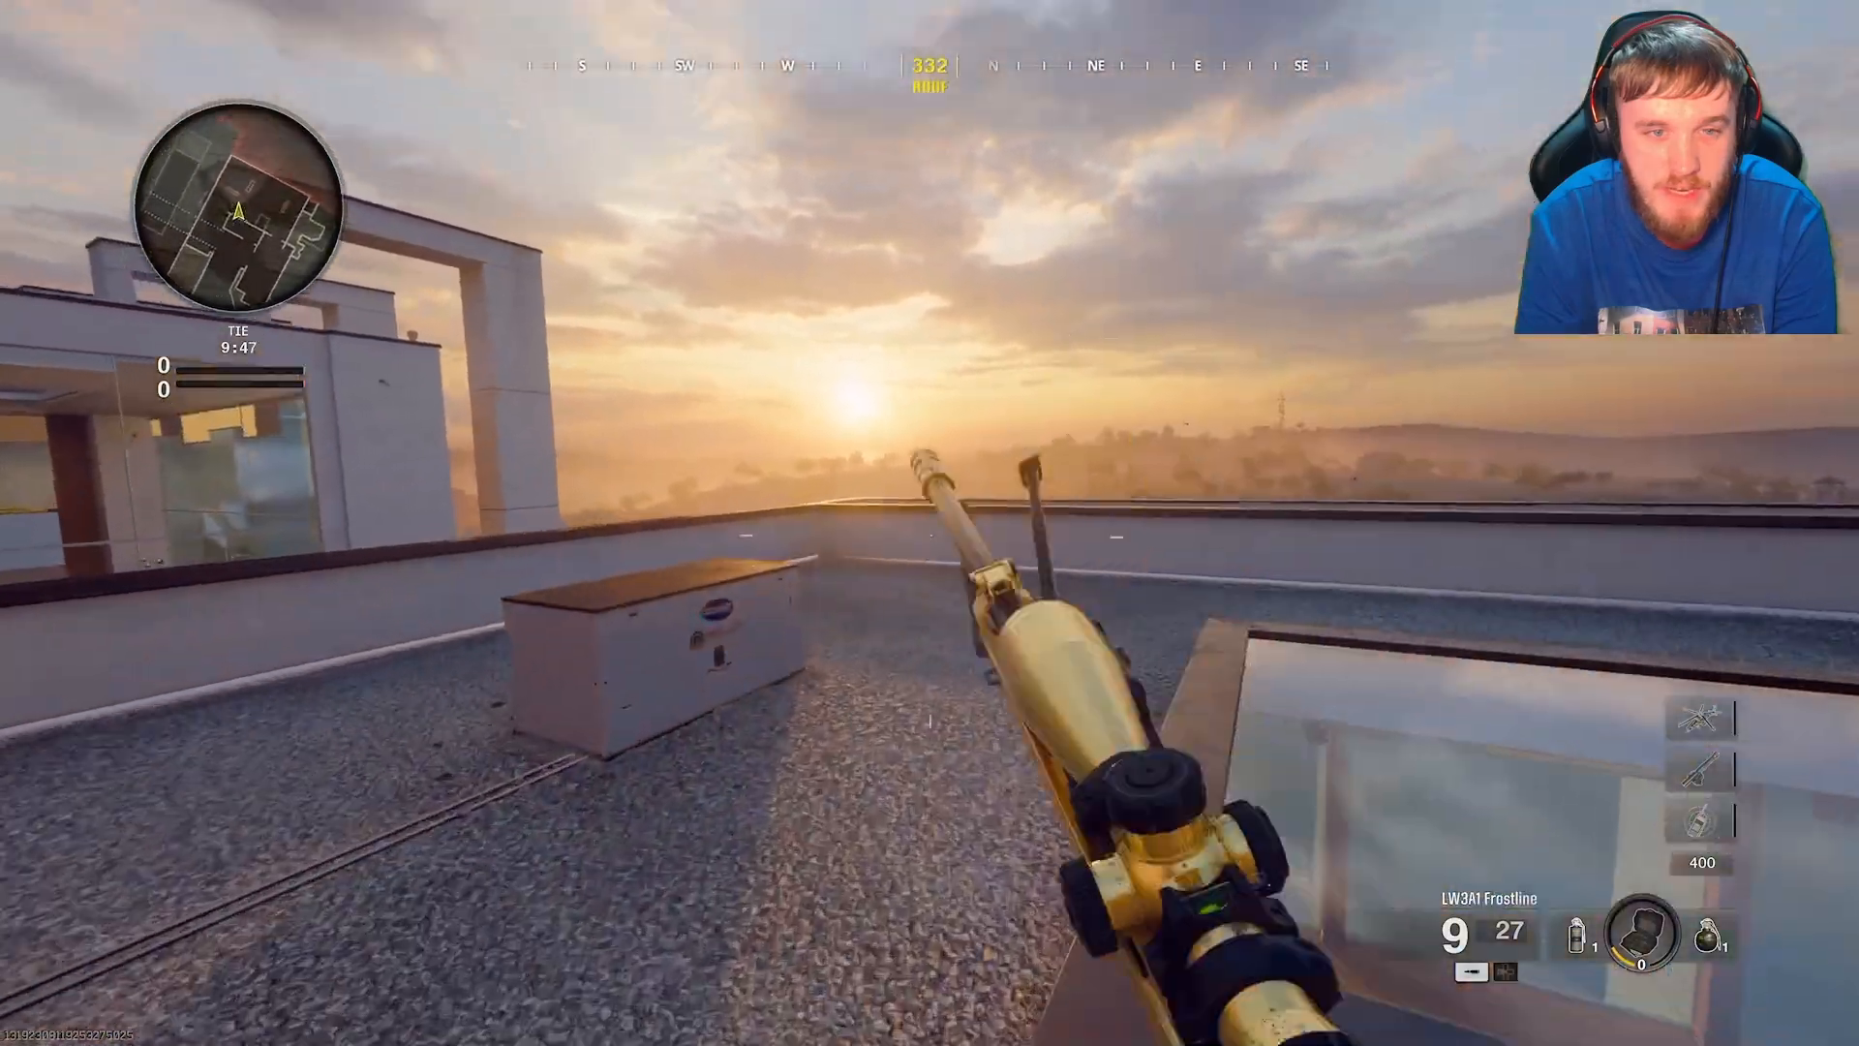
key(space)
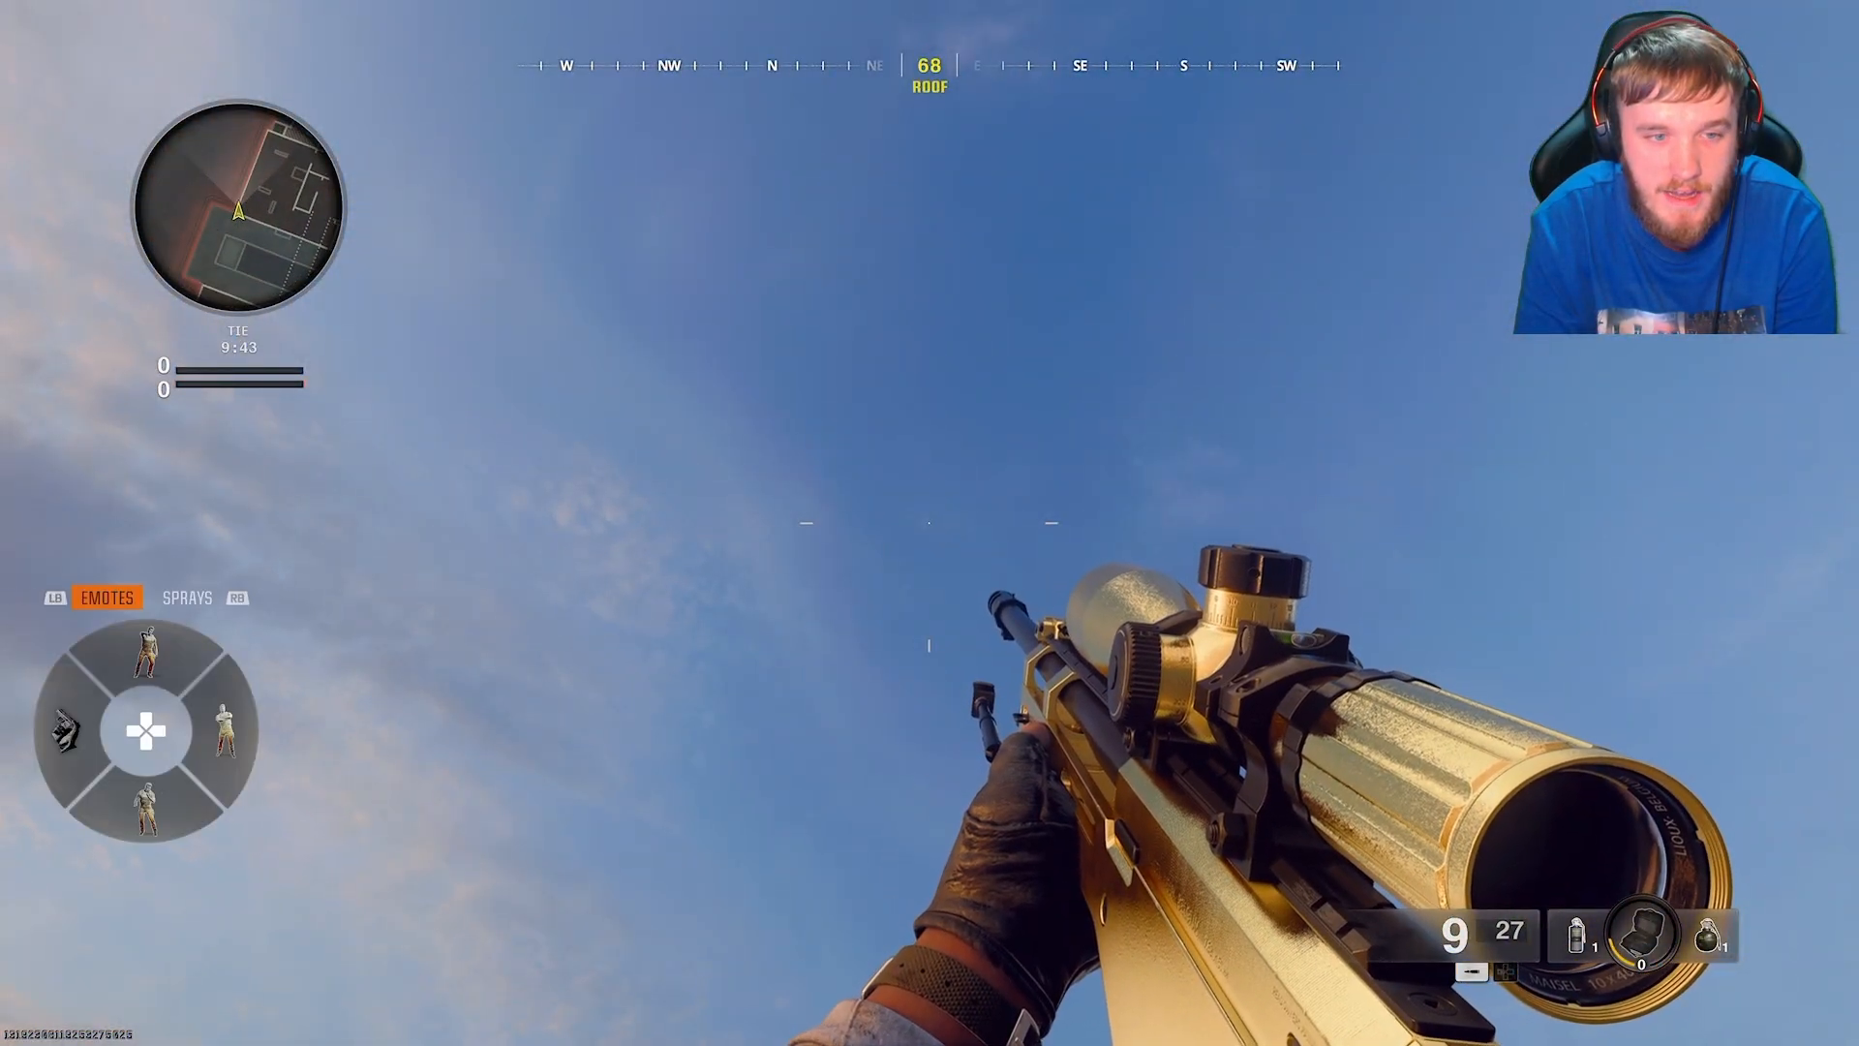
key(Left)
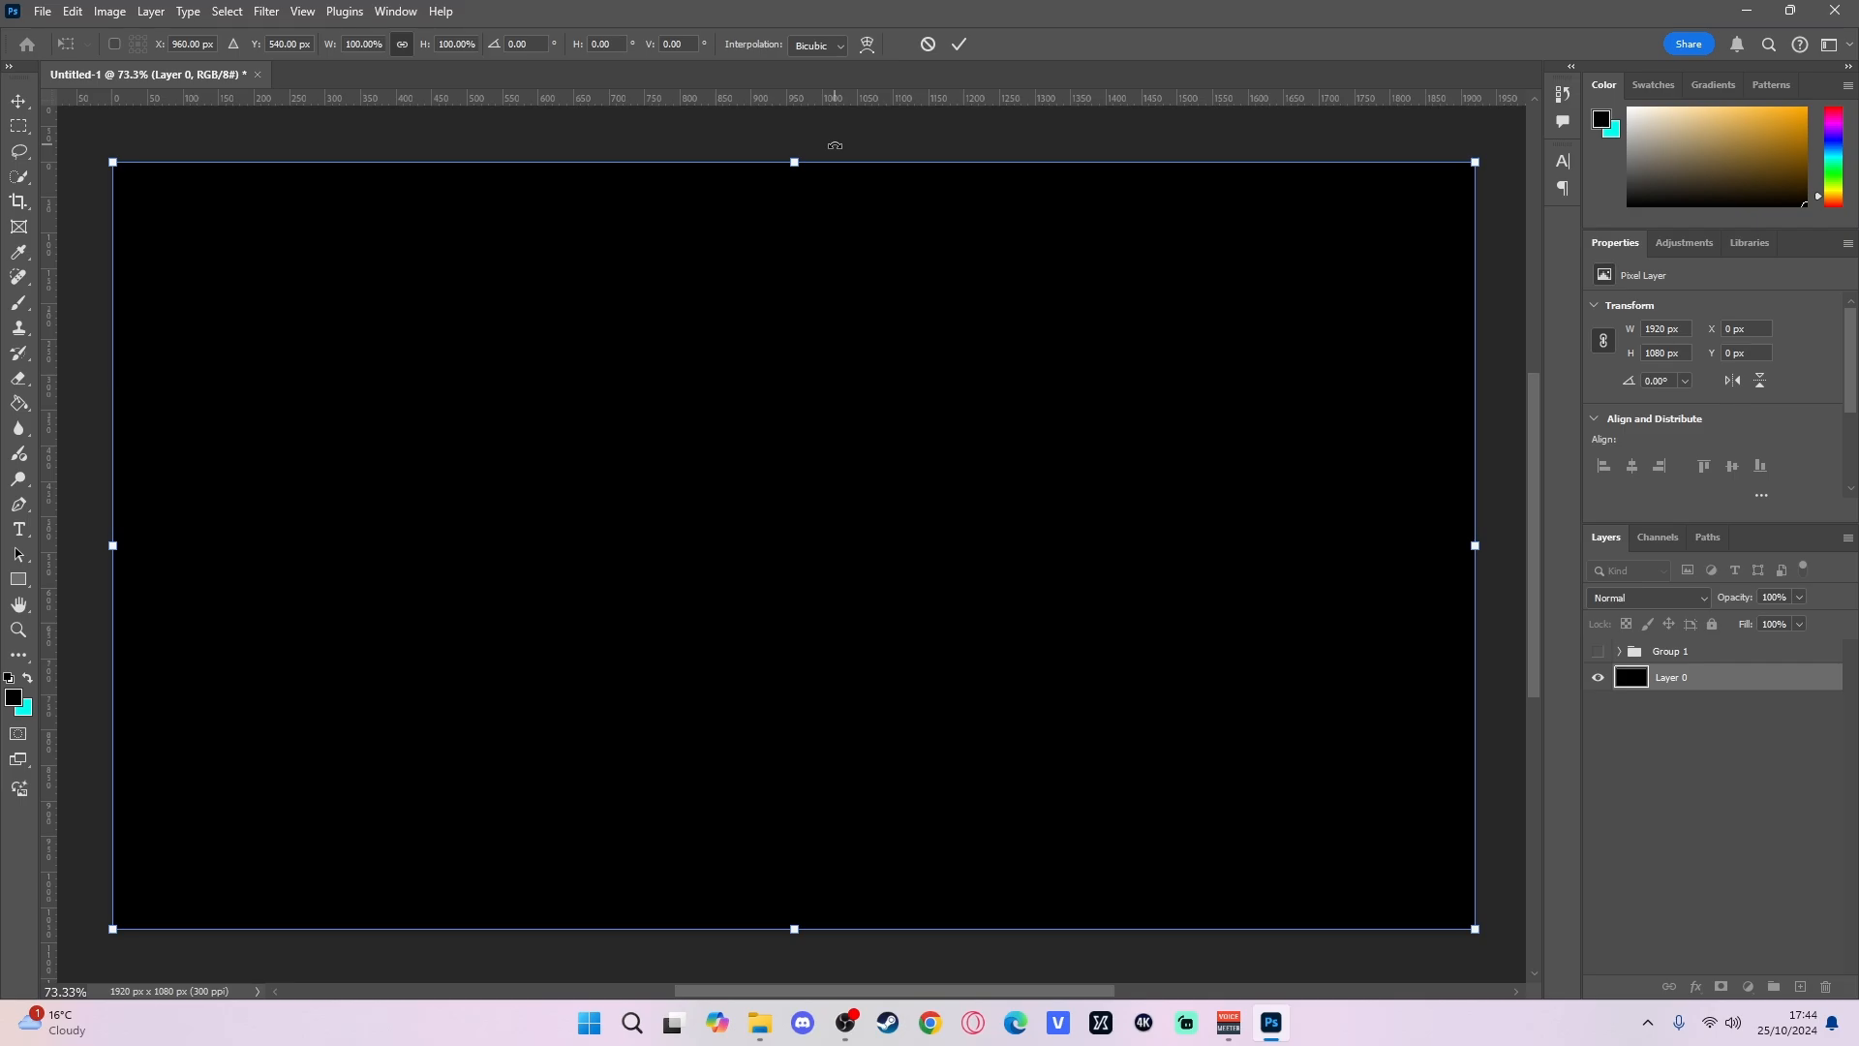
- Switch to Photoshop and place the captured LW3A1 Frostline screenshot in the 1920 x 1080 document, filling the canvas
drag(835, 145, 880, 128)
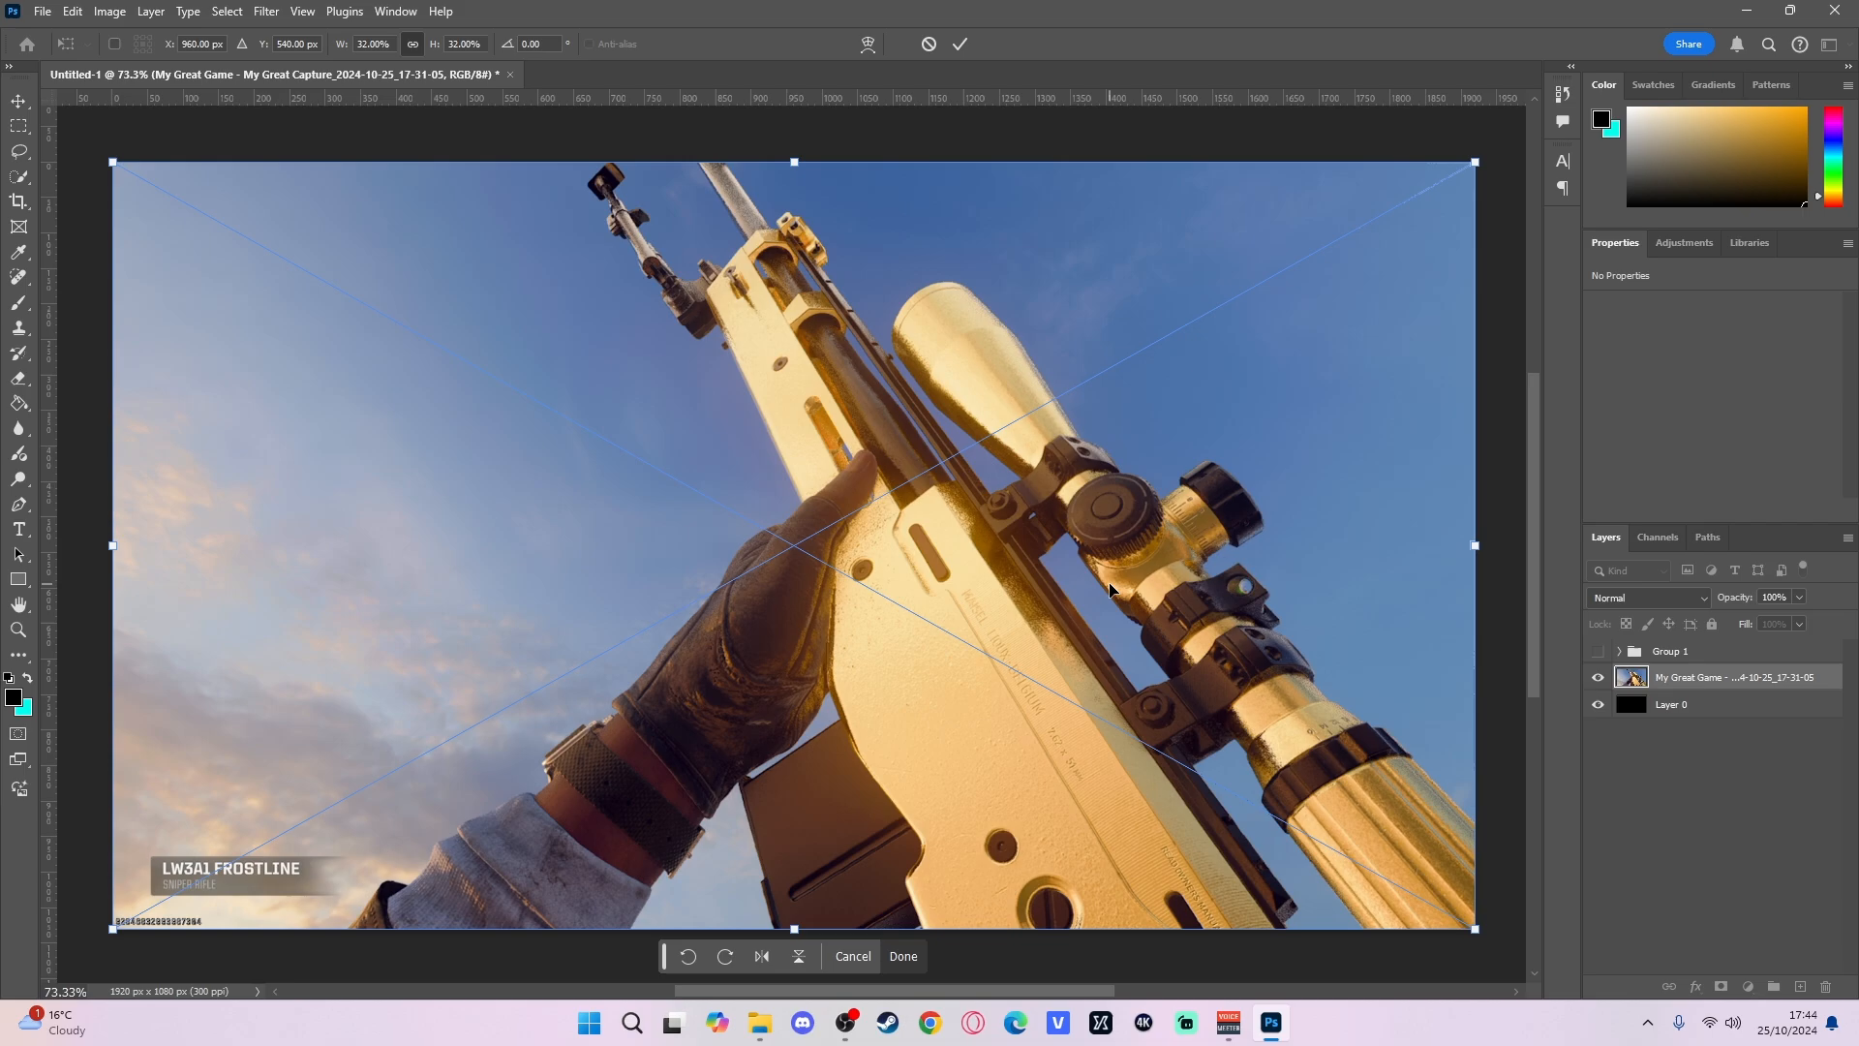
key(Return)
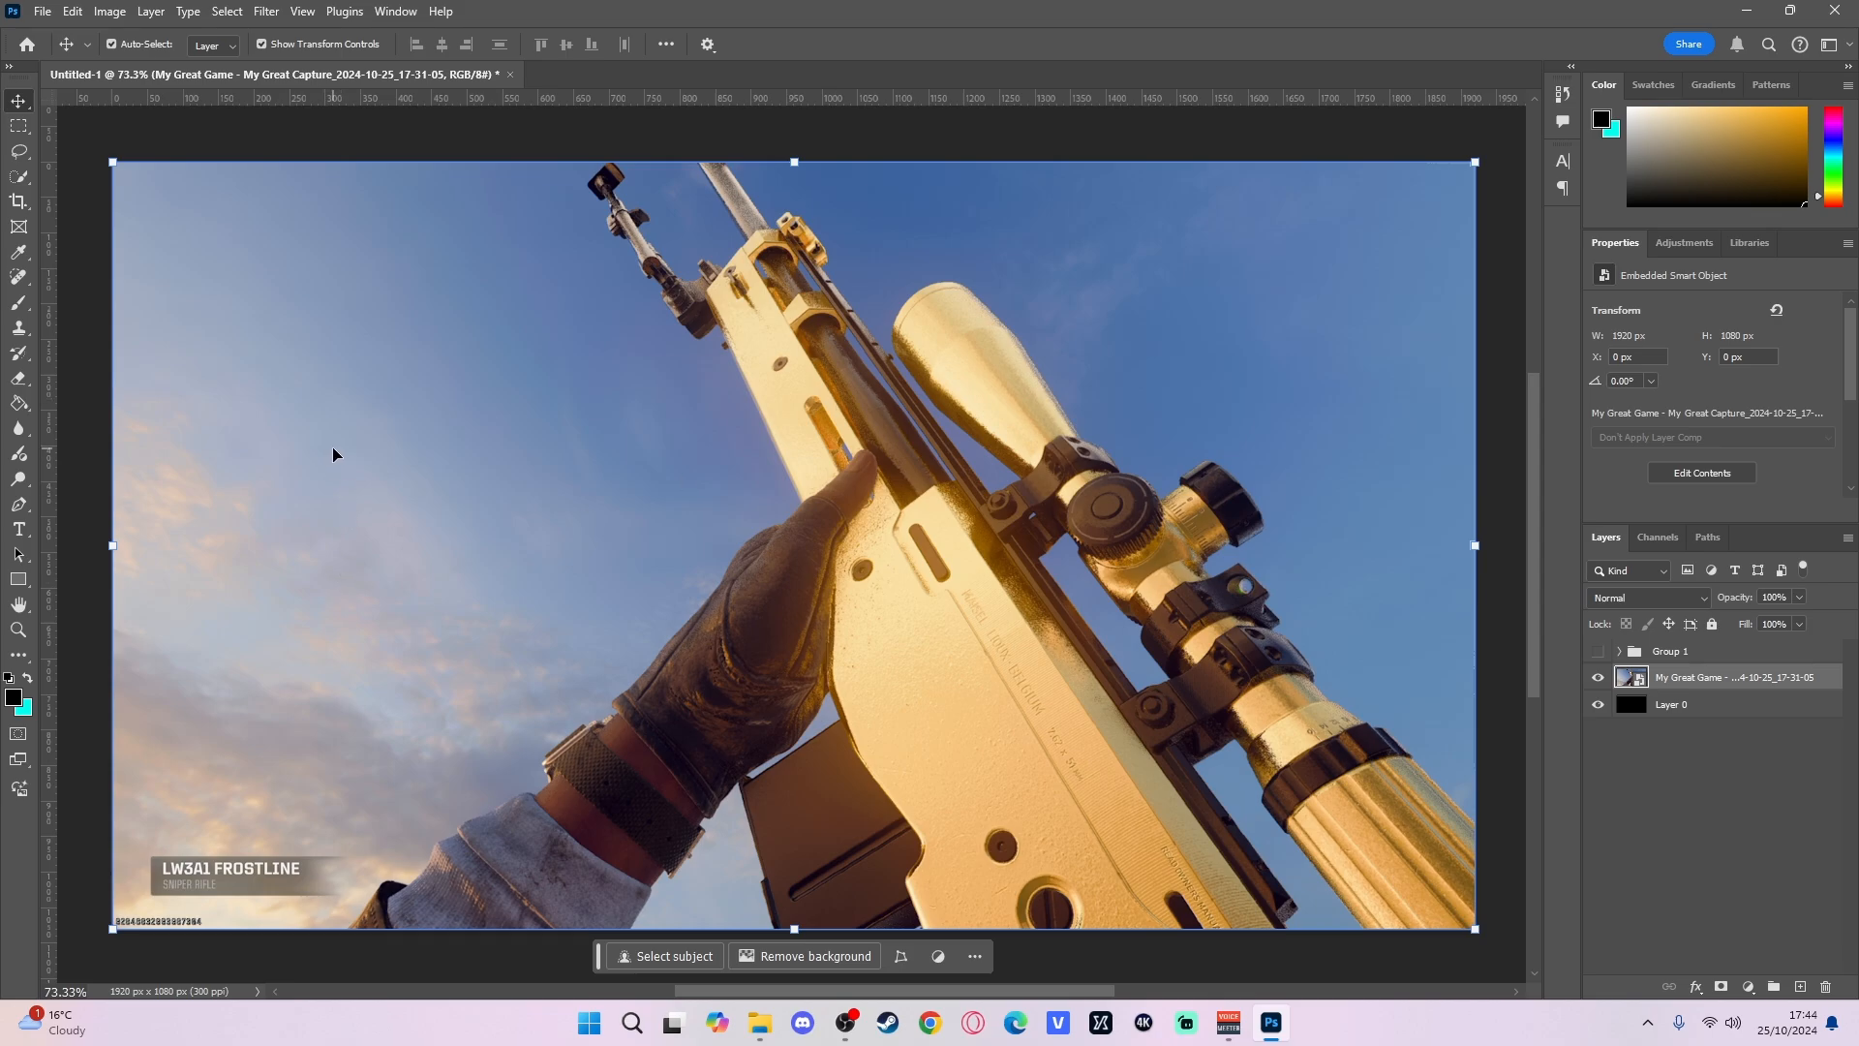
- Lasso a loose selection around the LW3A1 FROSTLINE label and the number string in the screenshot's lower corner
click(19, 151)
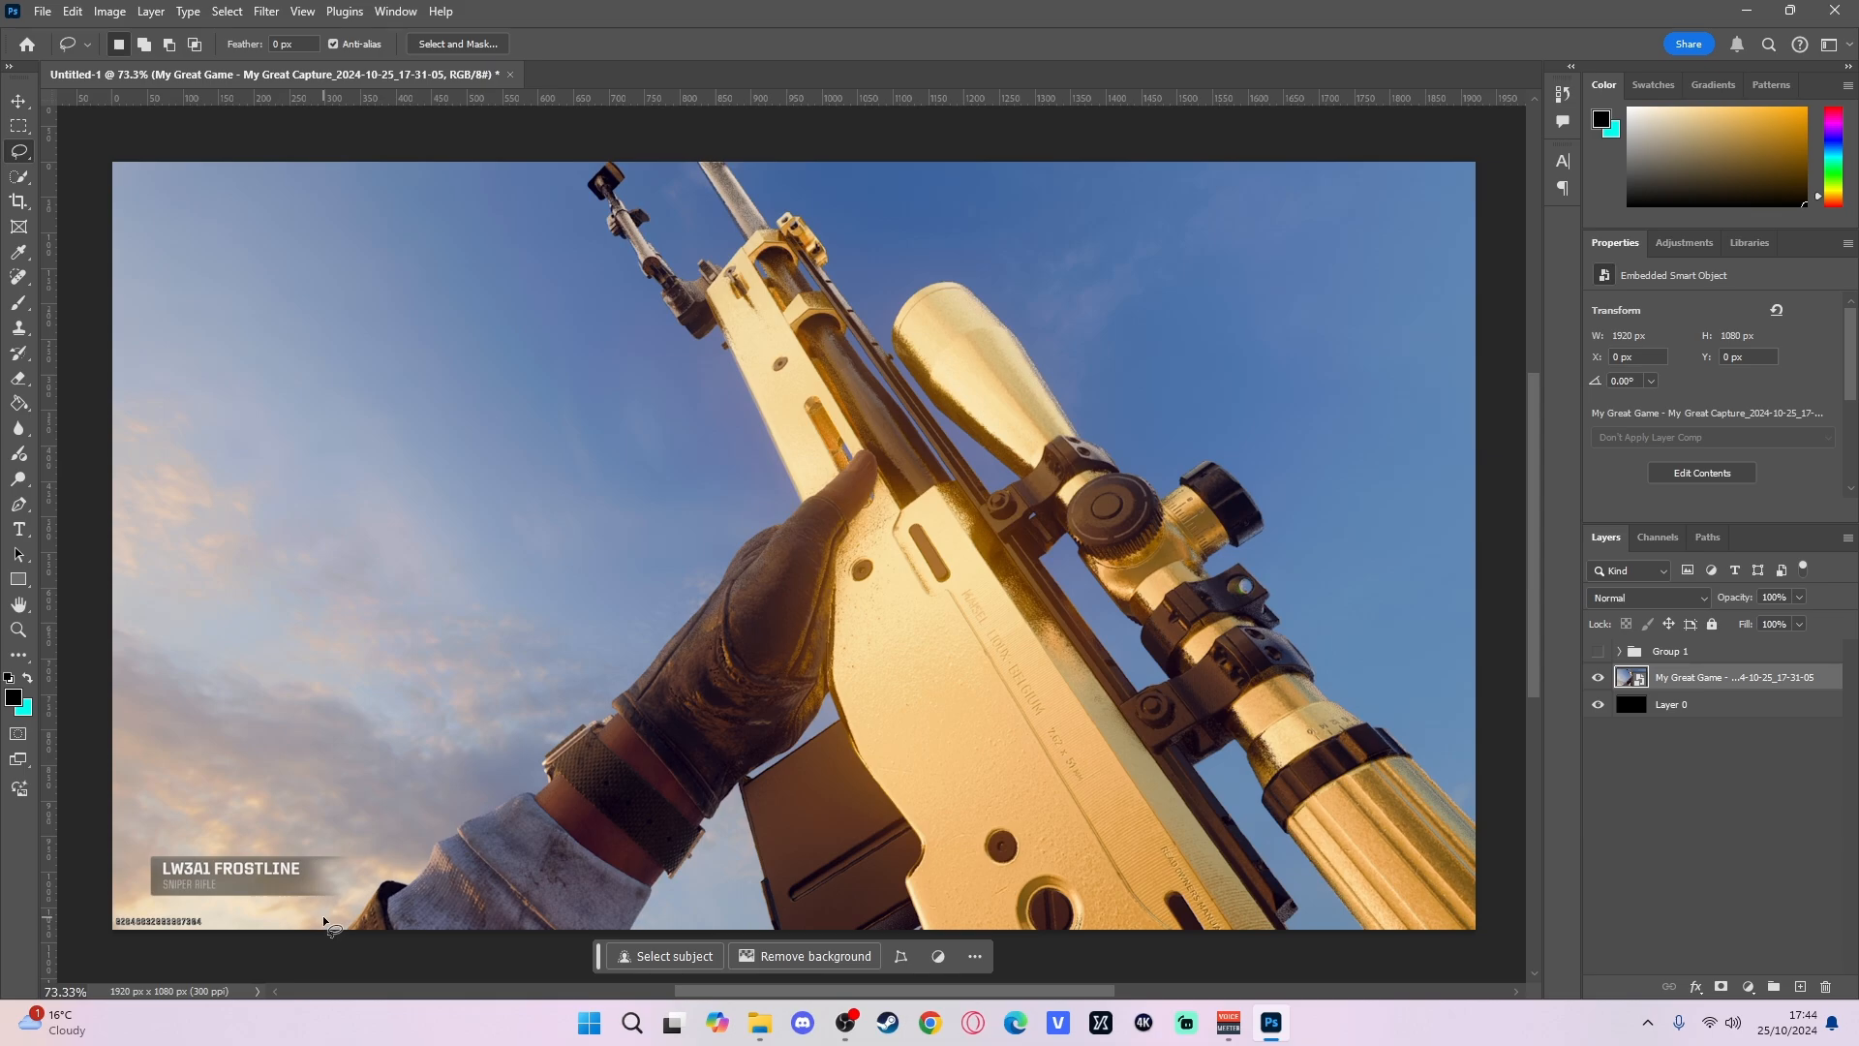
drag(323, 920, 347, 905)
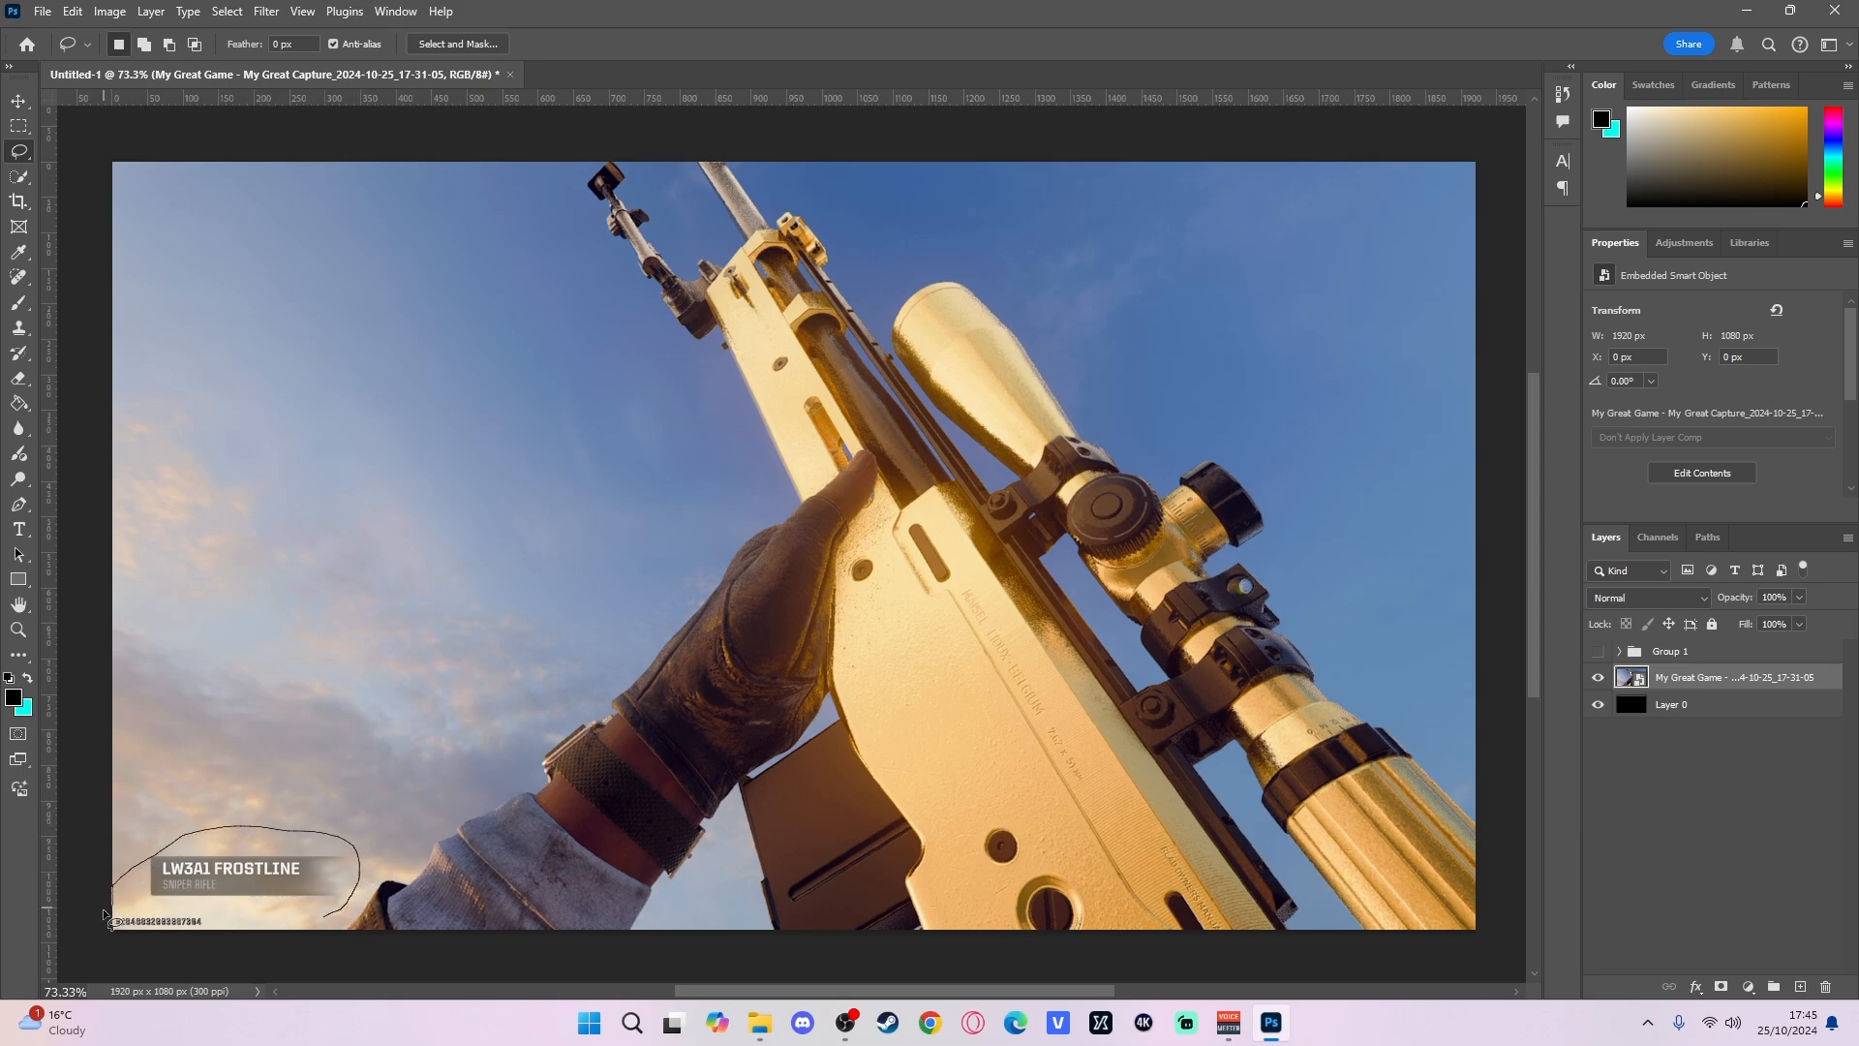
drag(328, 920, 326, 922)
right_click(327, 922)
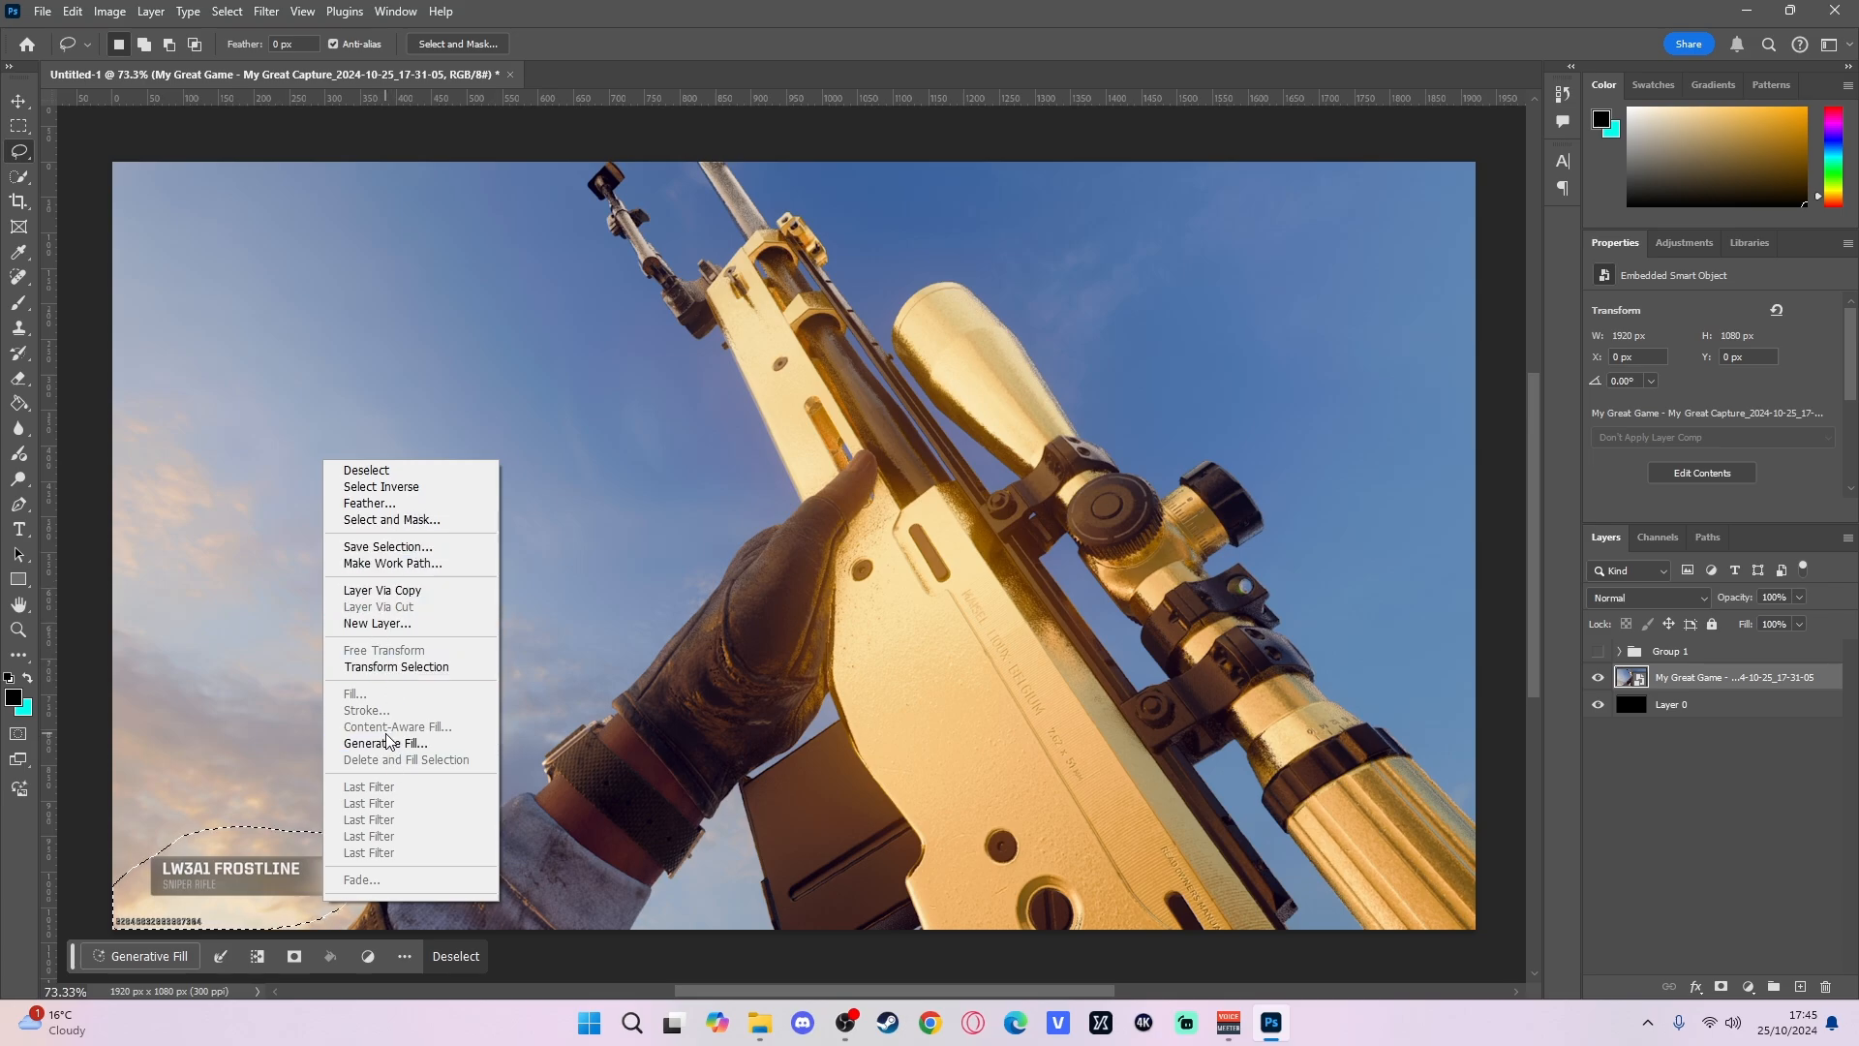
- Rasterize the placed screenshot layer
right_click(1699, 668)
right_click(1751, 678)
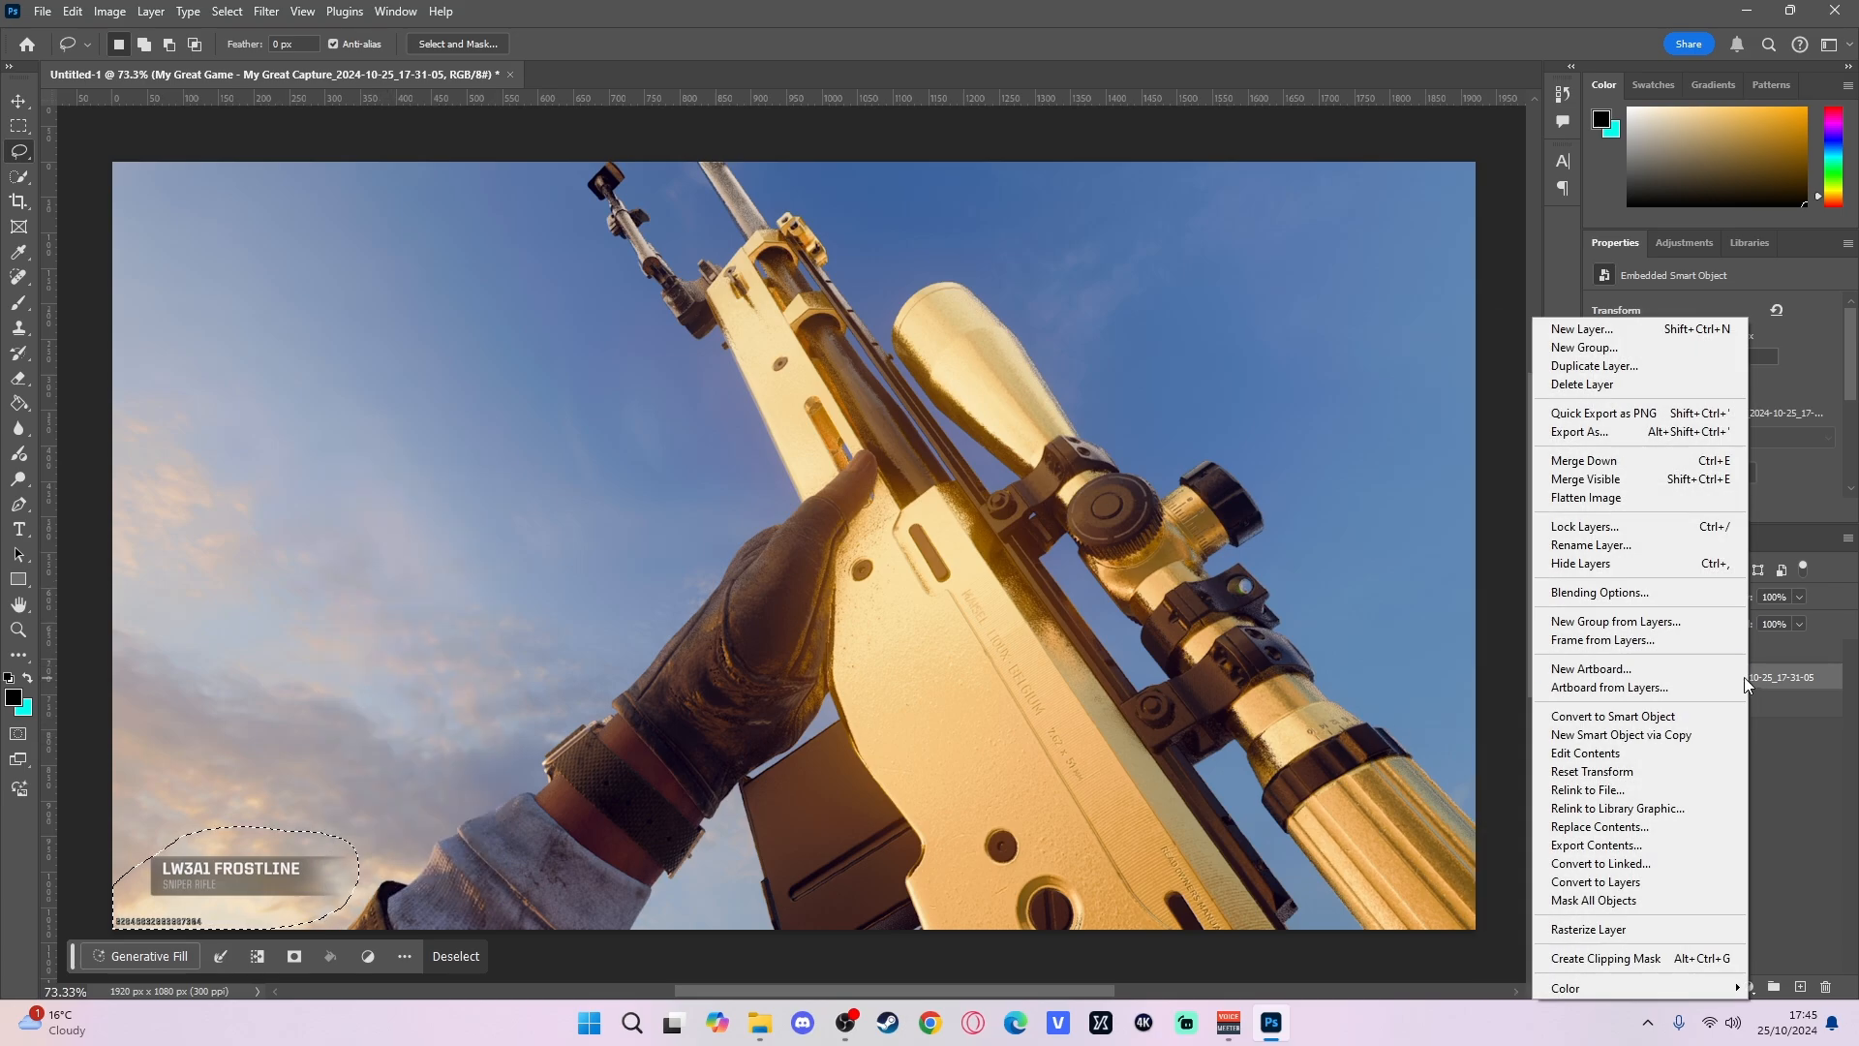
click(1625, 927)
- Replace the selected label with Content-Aware Fill on a new layer, painting the surrounding sky and clouds as the sampling area
right_click(252, 884)
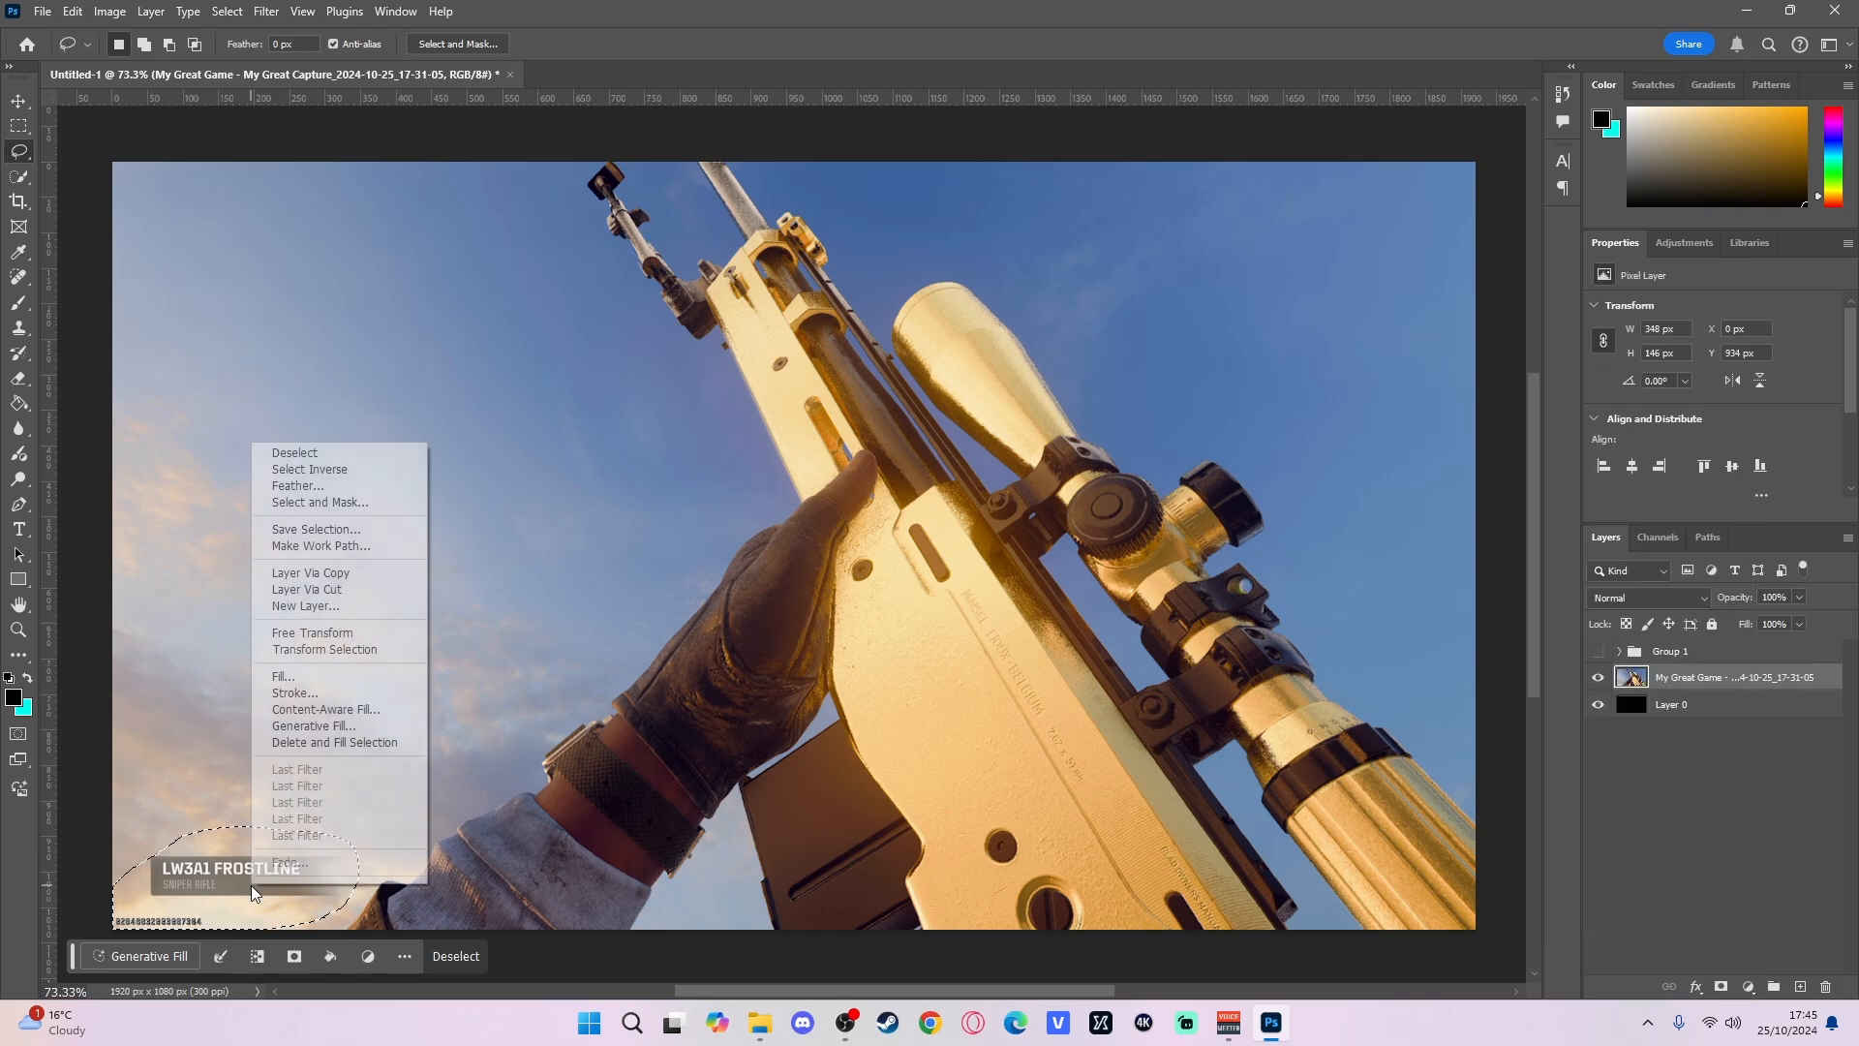
click(331, 711)
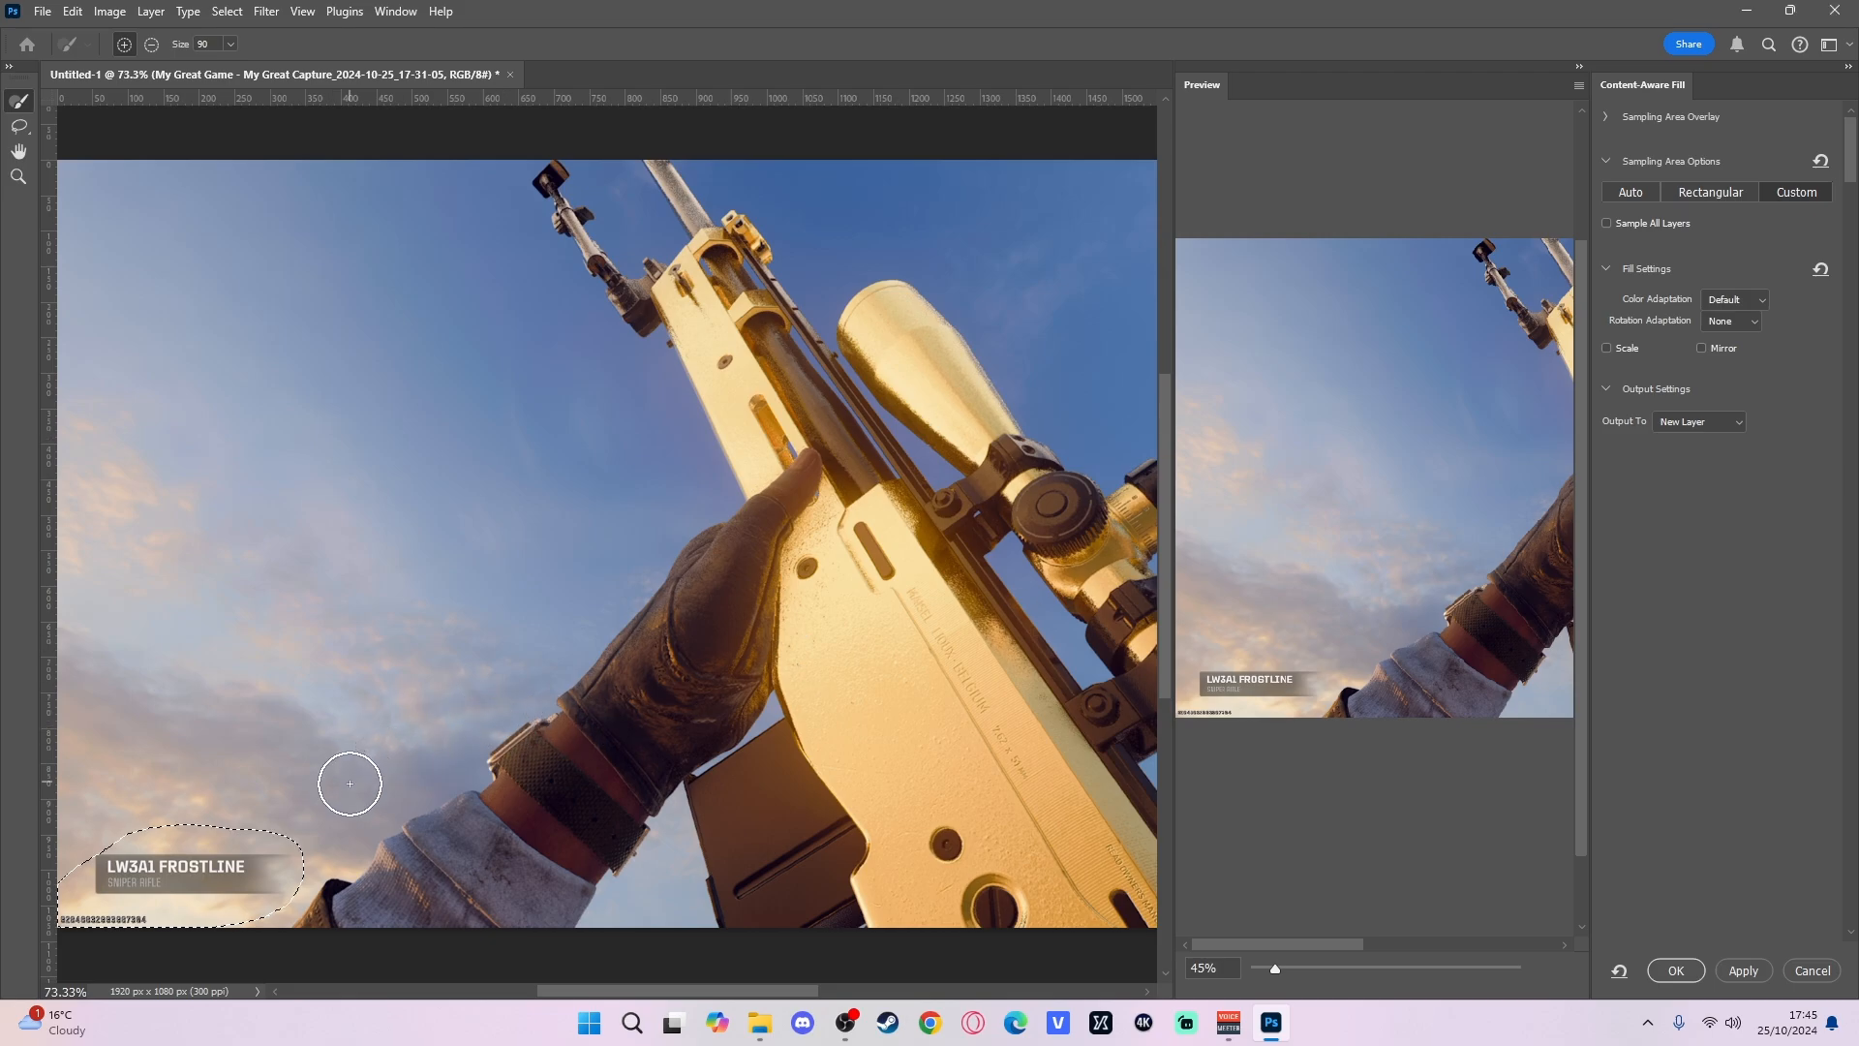
mouse_move(344, 818)
mouse_down()
mouse_move(195, 776)
mouse_move(86, 798)
mouse_up()
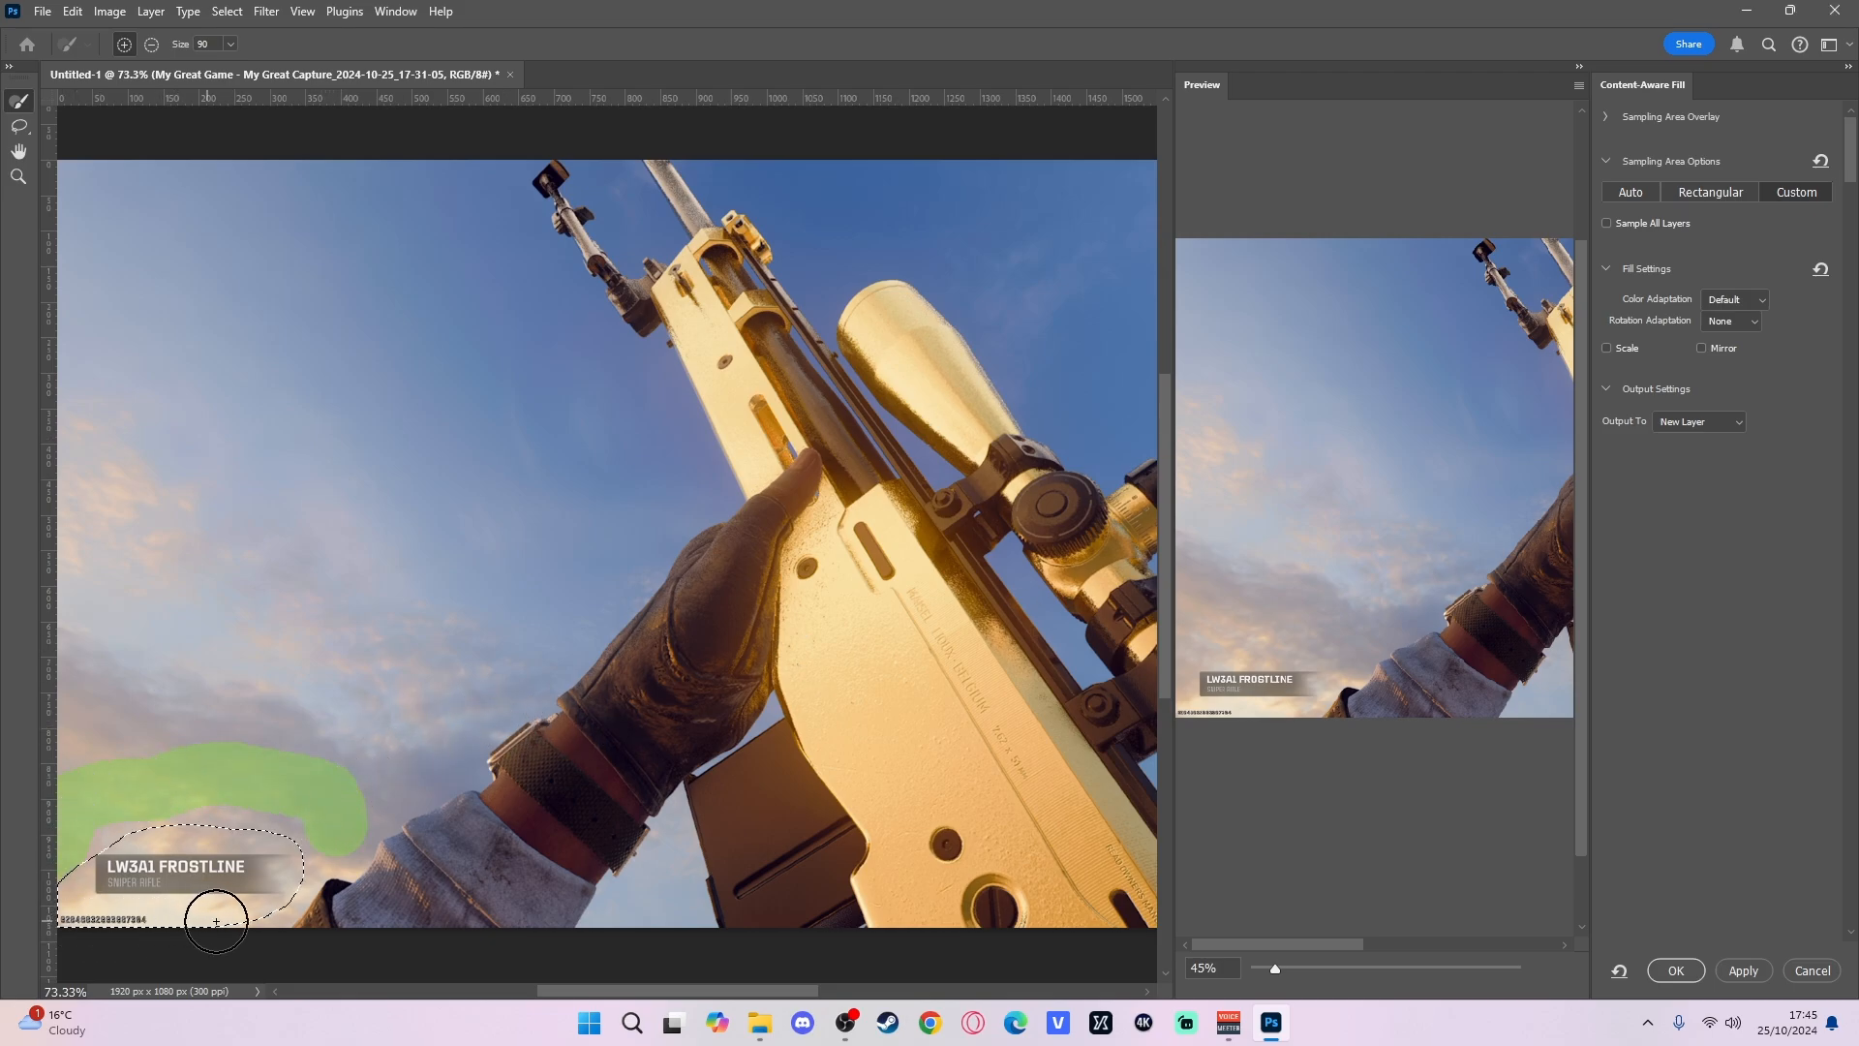
mouse_move(284, 896)
mouse_down()
mouse_move(361, 793)
mouse_move(340, 741)
mouse_move(117, 742)
mouse_move(288, 652)
mouse_move(234, 652)
mouse_move(450, 539)
mouse_move(298, 421)
mouse_move(163, 613)
mouse_move(303, 544)
mouse_move(151, 598)
mouse_move(132, 646)
mouse_move(9, 593)
mouse_move(190, 686)
mouse_move(322, 715)
mouse_move(2, 830)
mouse_move(98, 688)
mouse_move(302, 694)
mouse_move(203, 795)
mouse_move(74, 862)
mouse_move(135, 813)
mouse_move(255, 804)
mouse_move(282, 817)
mouse_move(246, 843)
mouse_move(311, 830)
mouse_up()
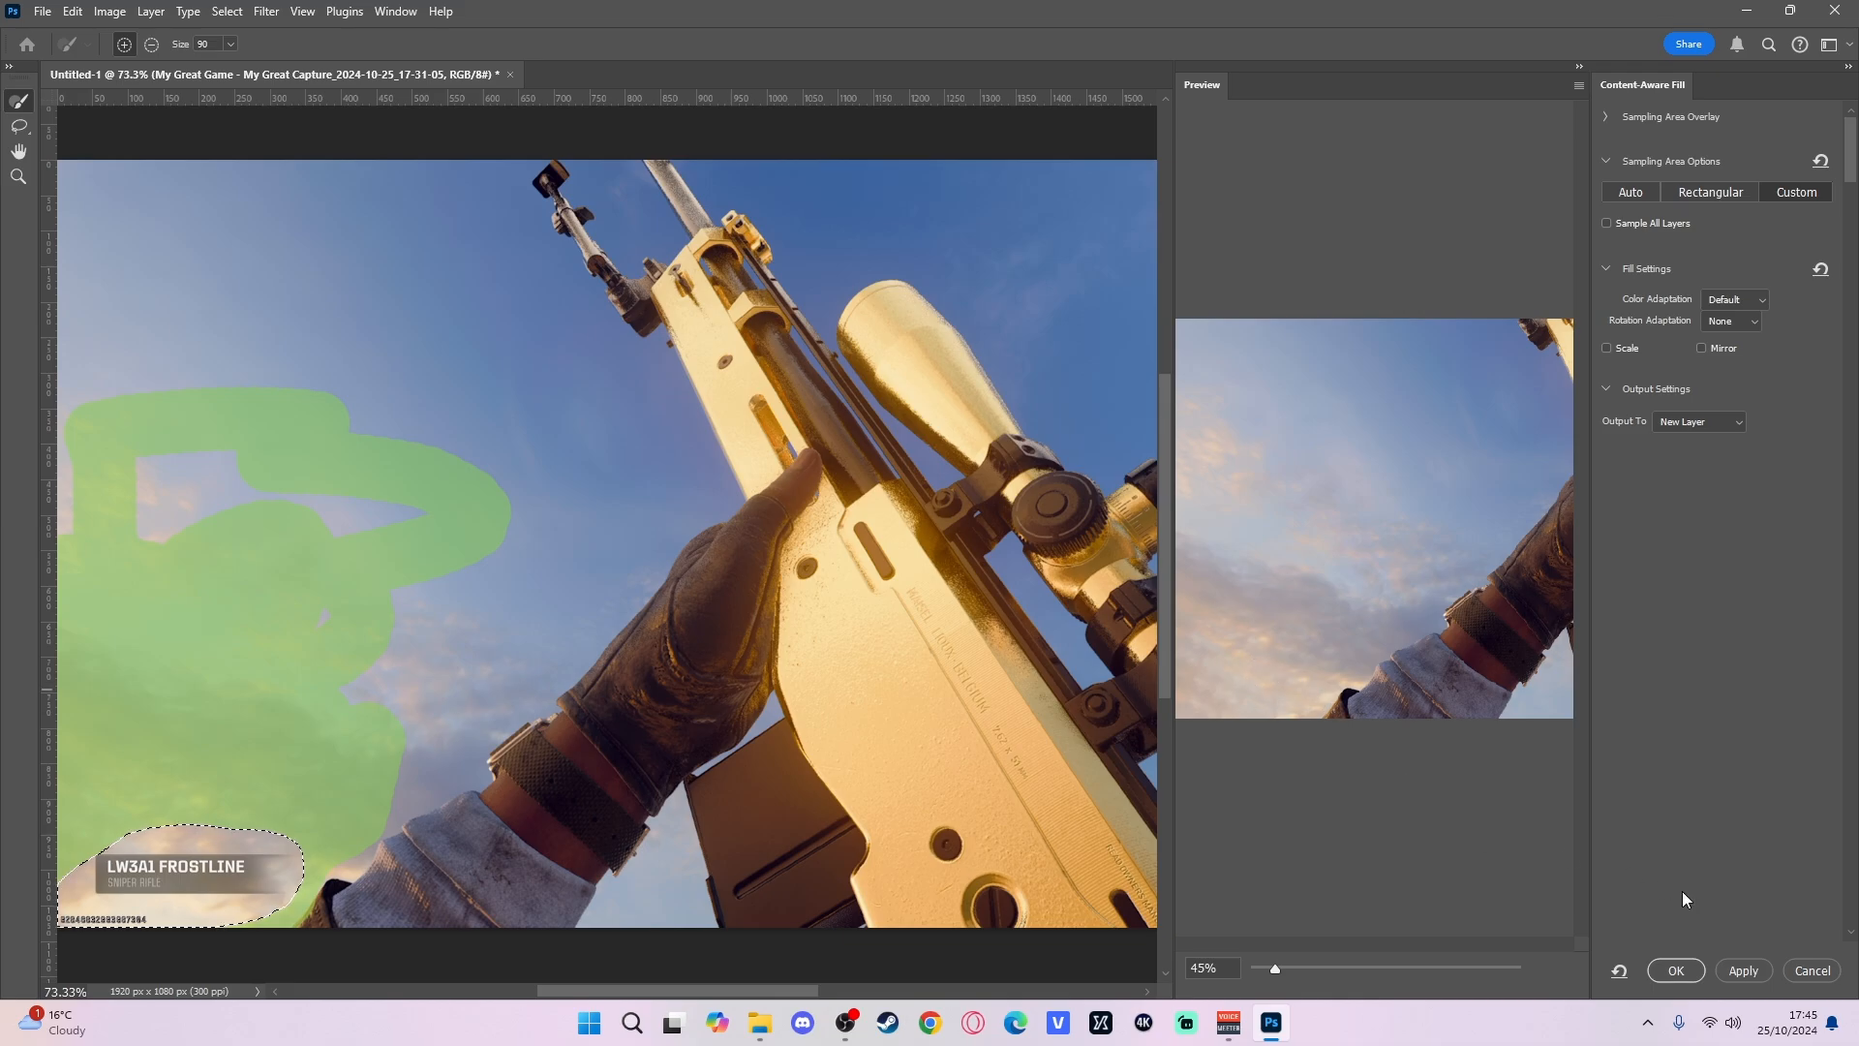
click(1674, 972)
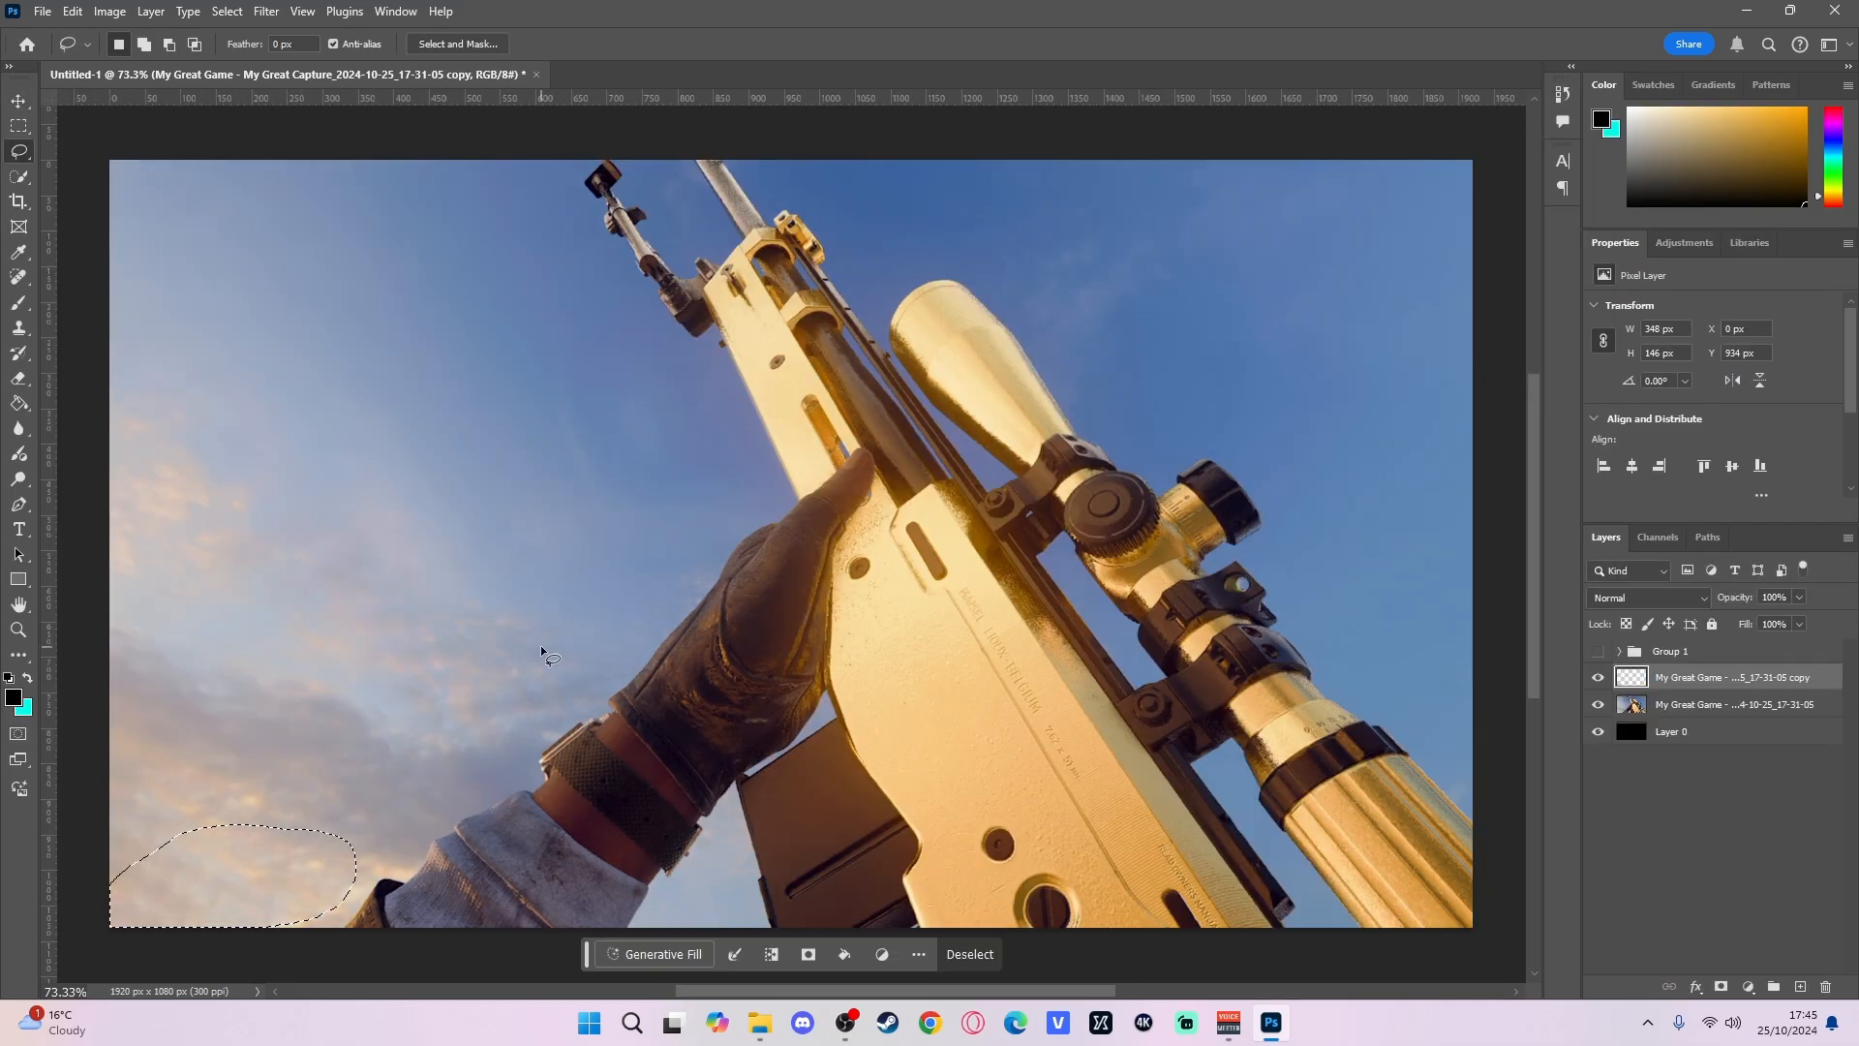
- Deselect the area and merge the content-aware fill layer with the screenshot layer
key(ctrl+d)
ctrl+click(1710, 711)
right_click(1705, 695)
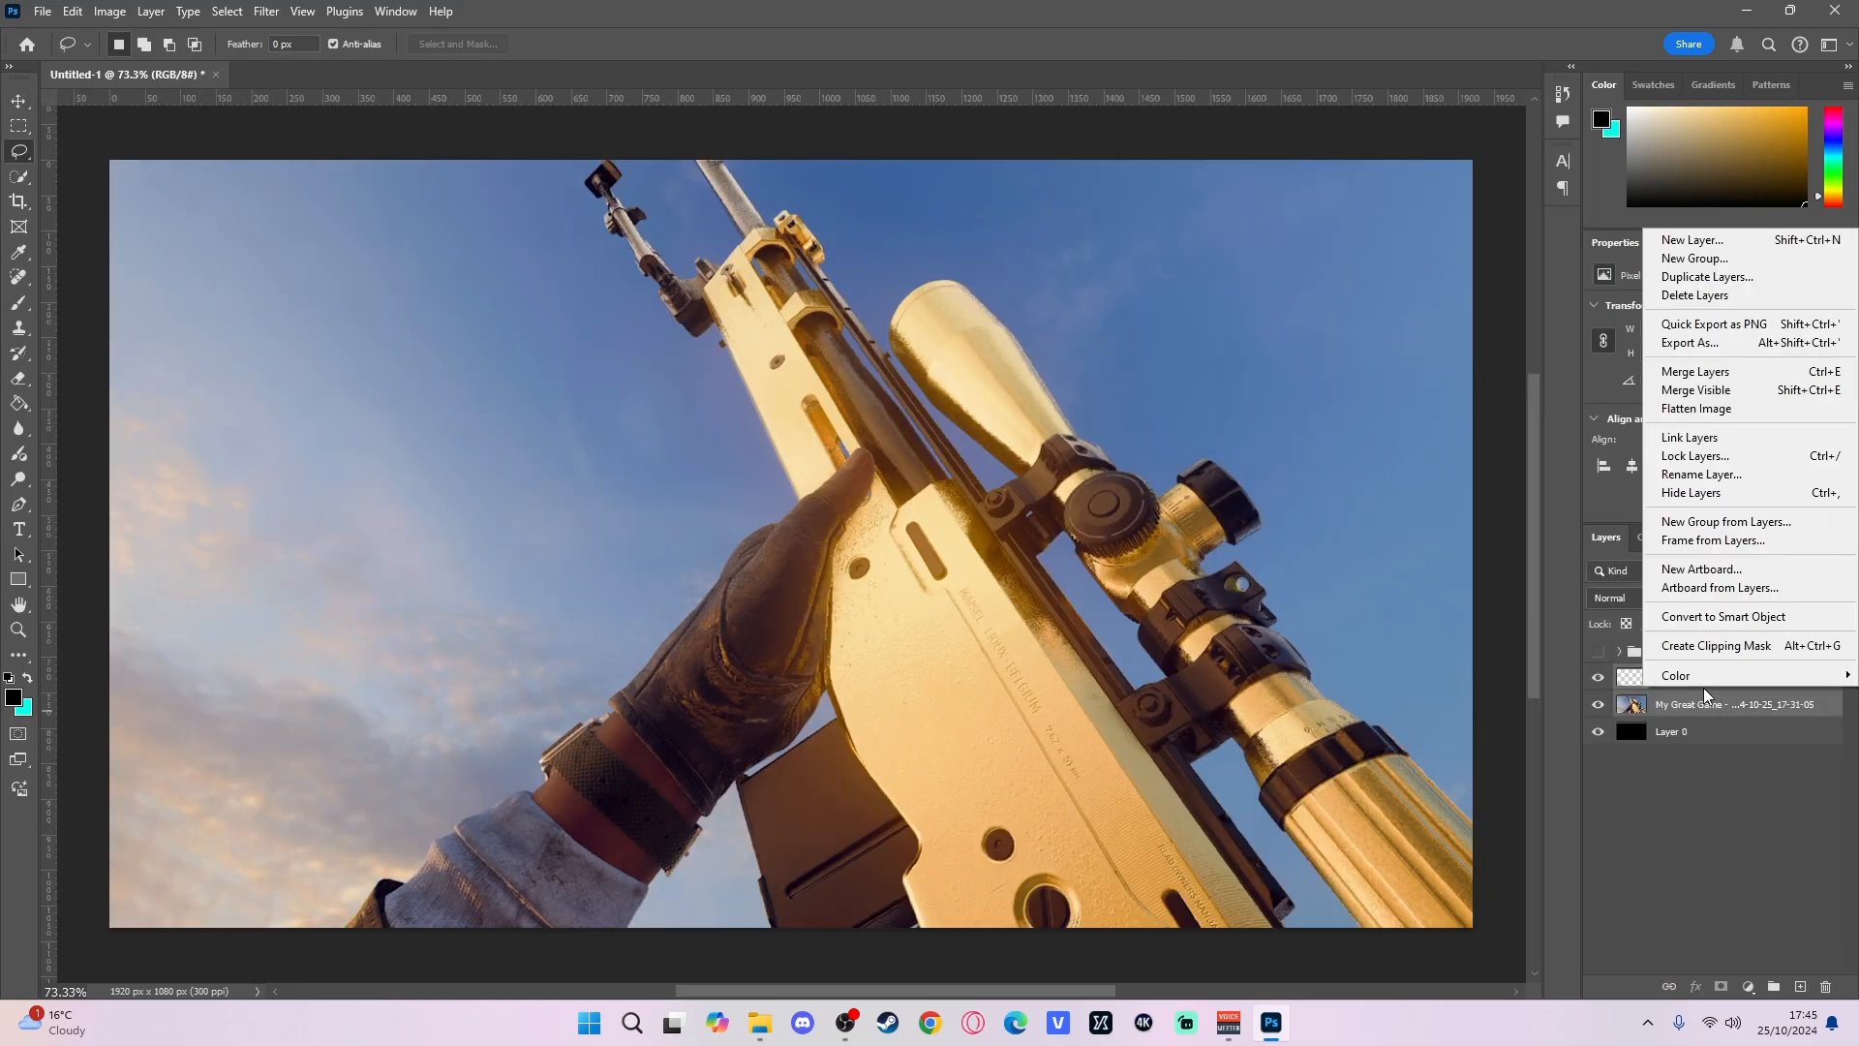
click(1671, 710)
right_click(1678, 703)
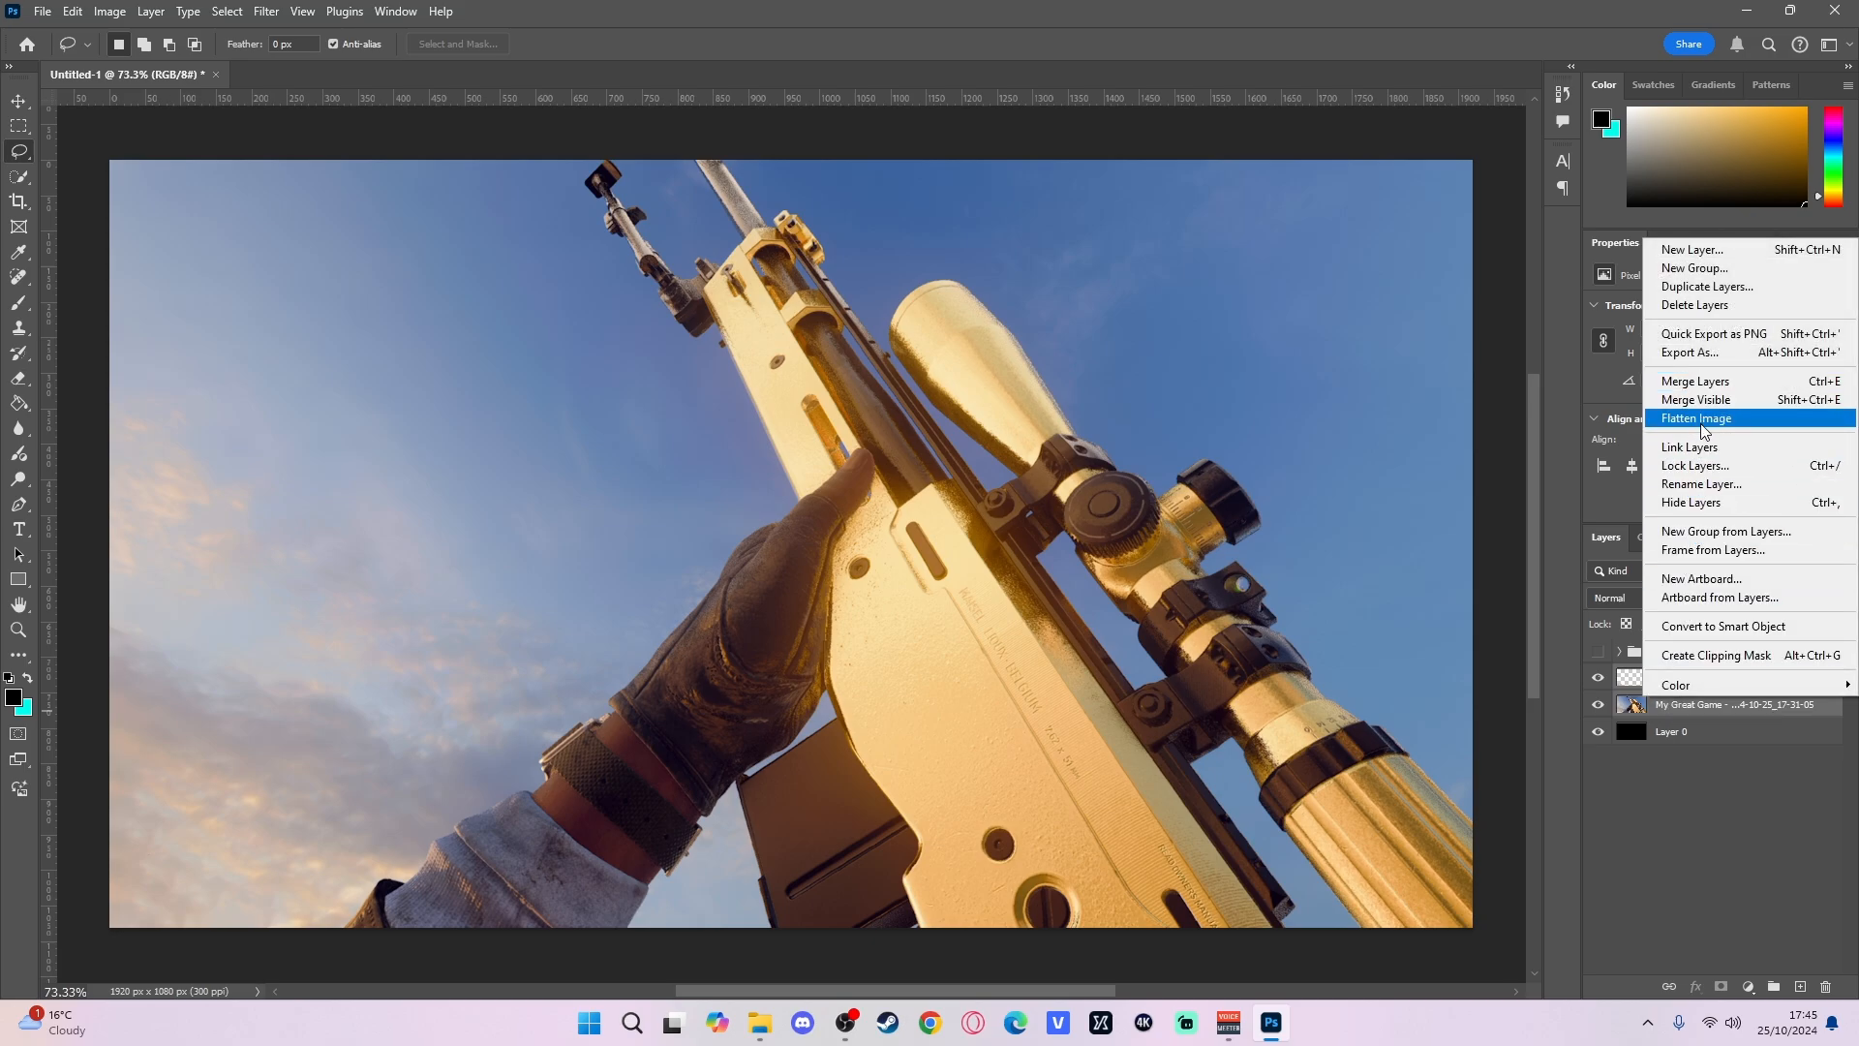
click(1695, 383)
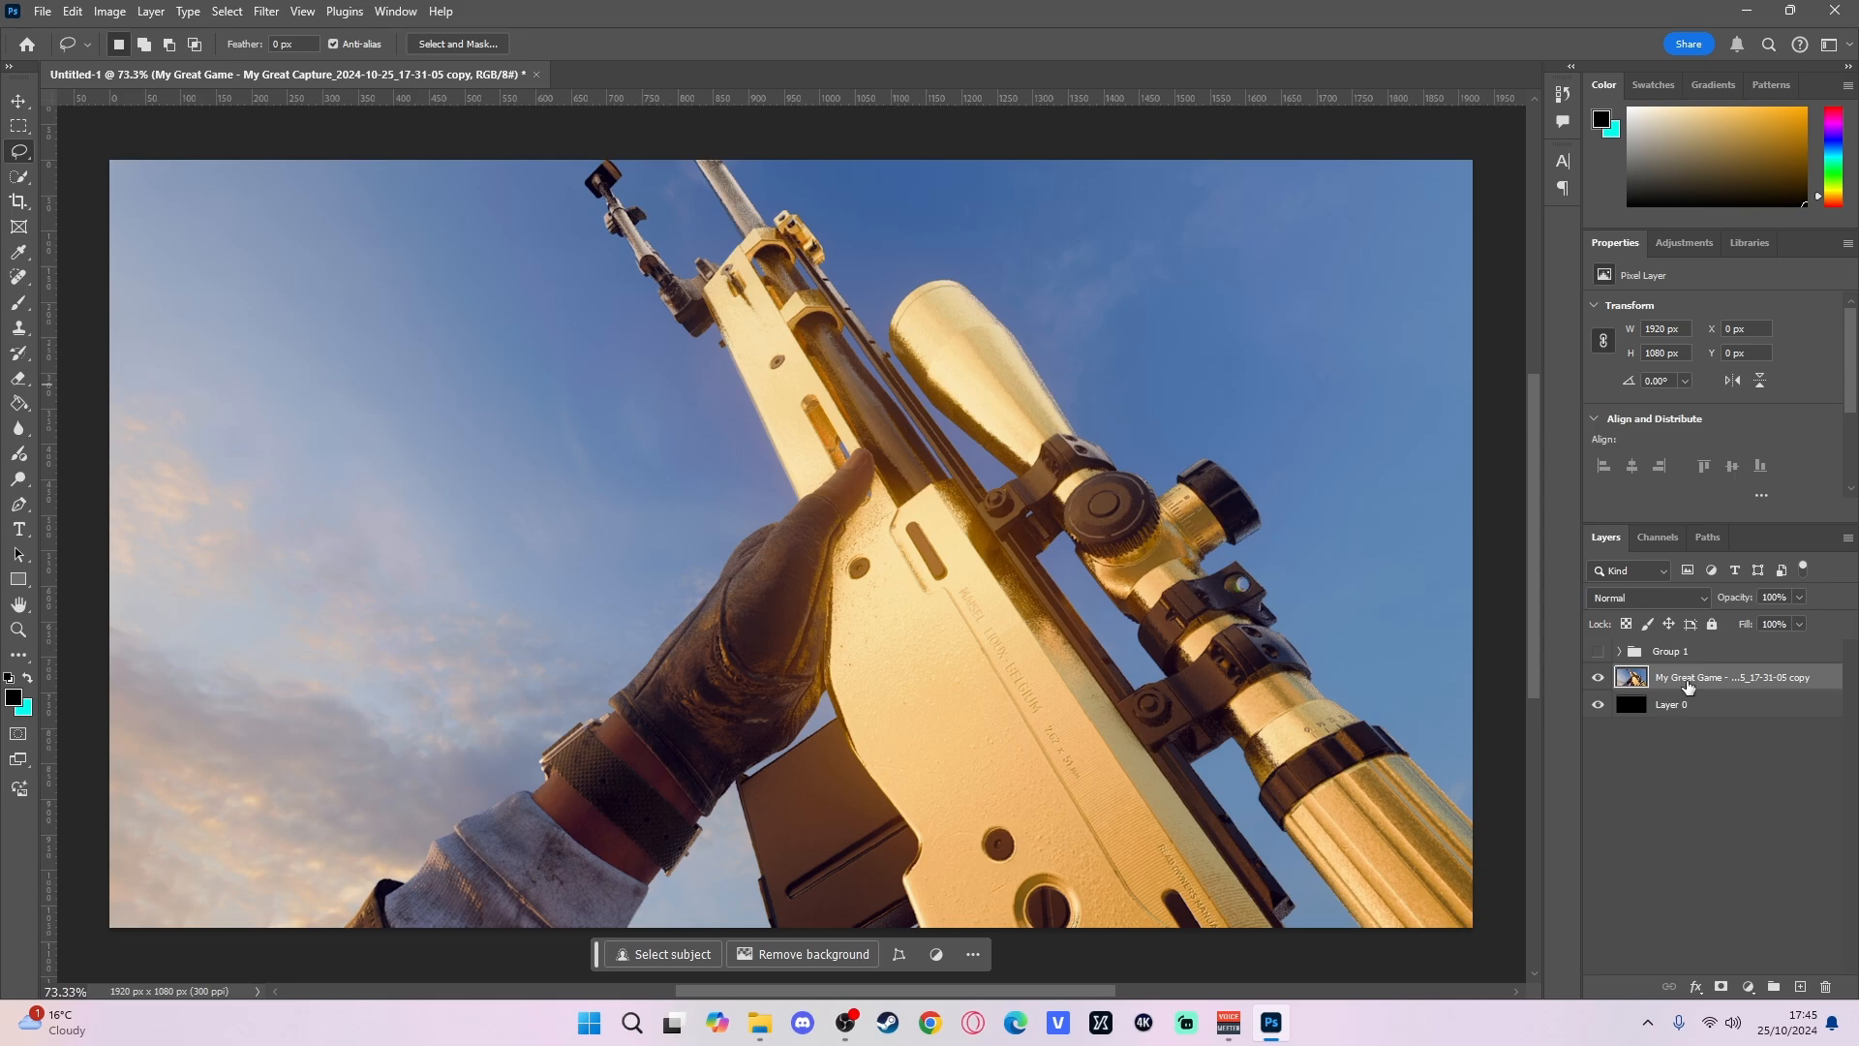
- Duplicate the merged screenshot layer, remove the duplicate's background and hide the original and the black Layer 0
key(ctrl+j)
scroll(1730, 469, down, 3)
click(1674, 419)
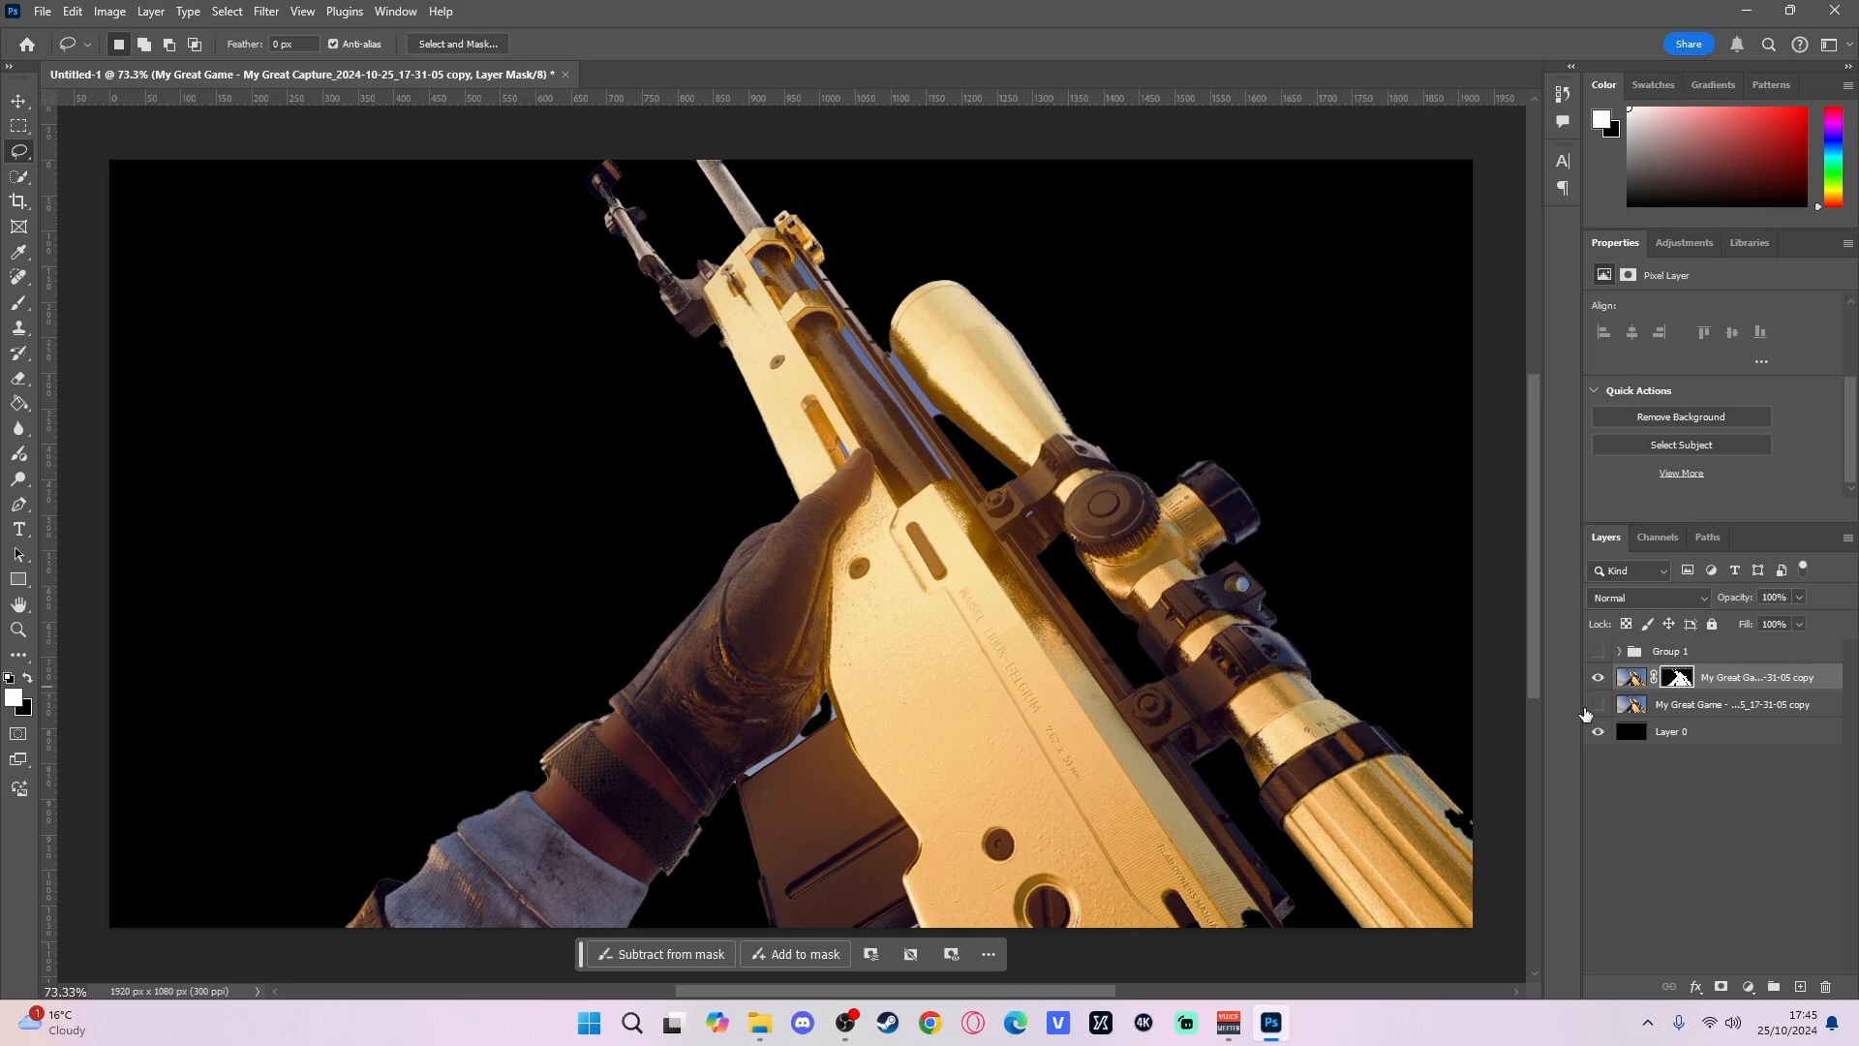
click(1599, 733)
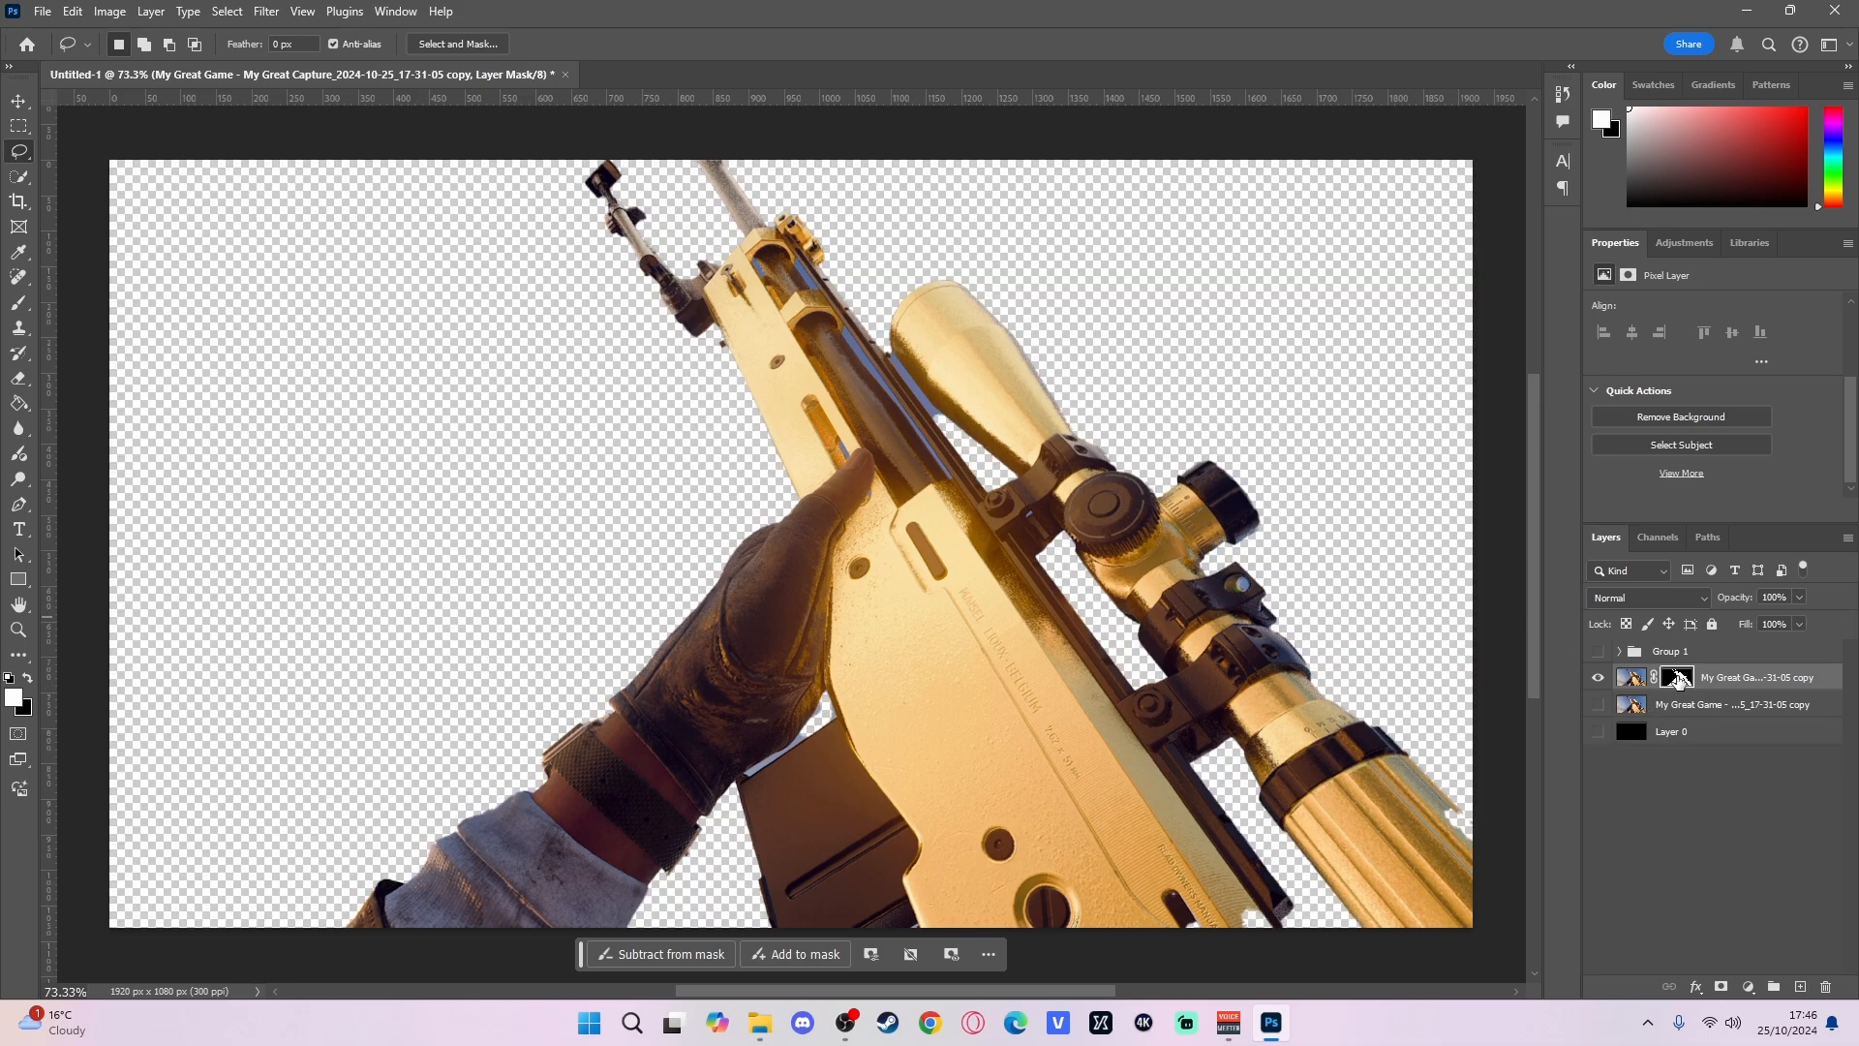
- Refine the cutout's layer mask by subtracting the leftover sky beside the barrel and between the rail and the scope
double_click(1680, 678)
scroll(900, 414, up, 5)
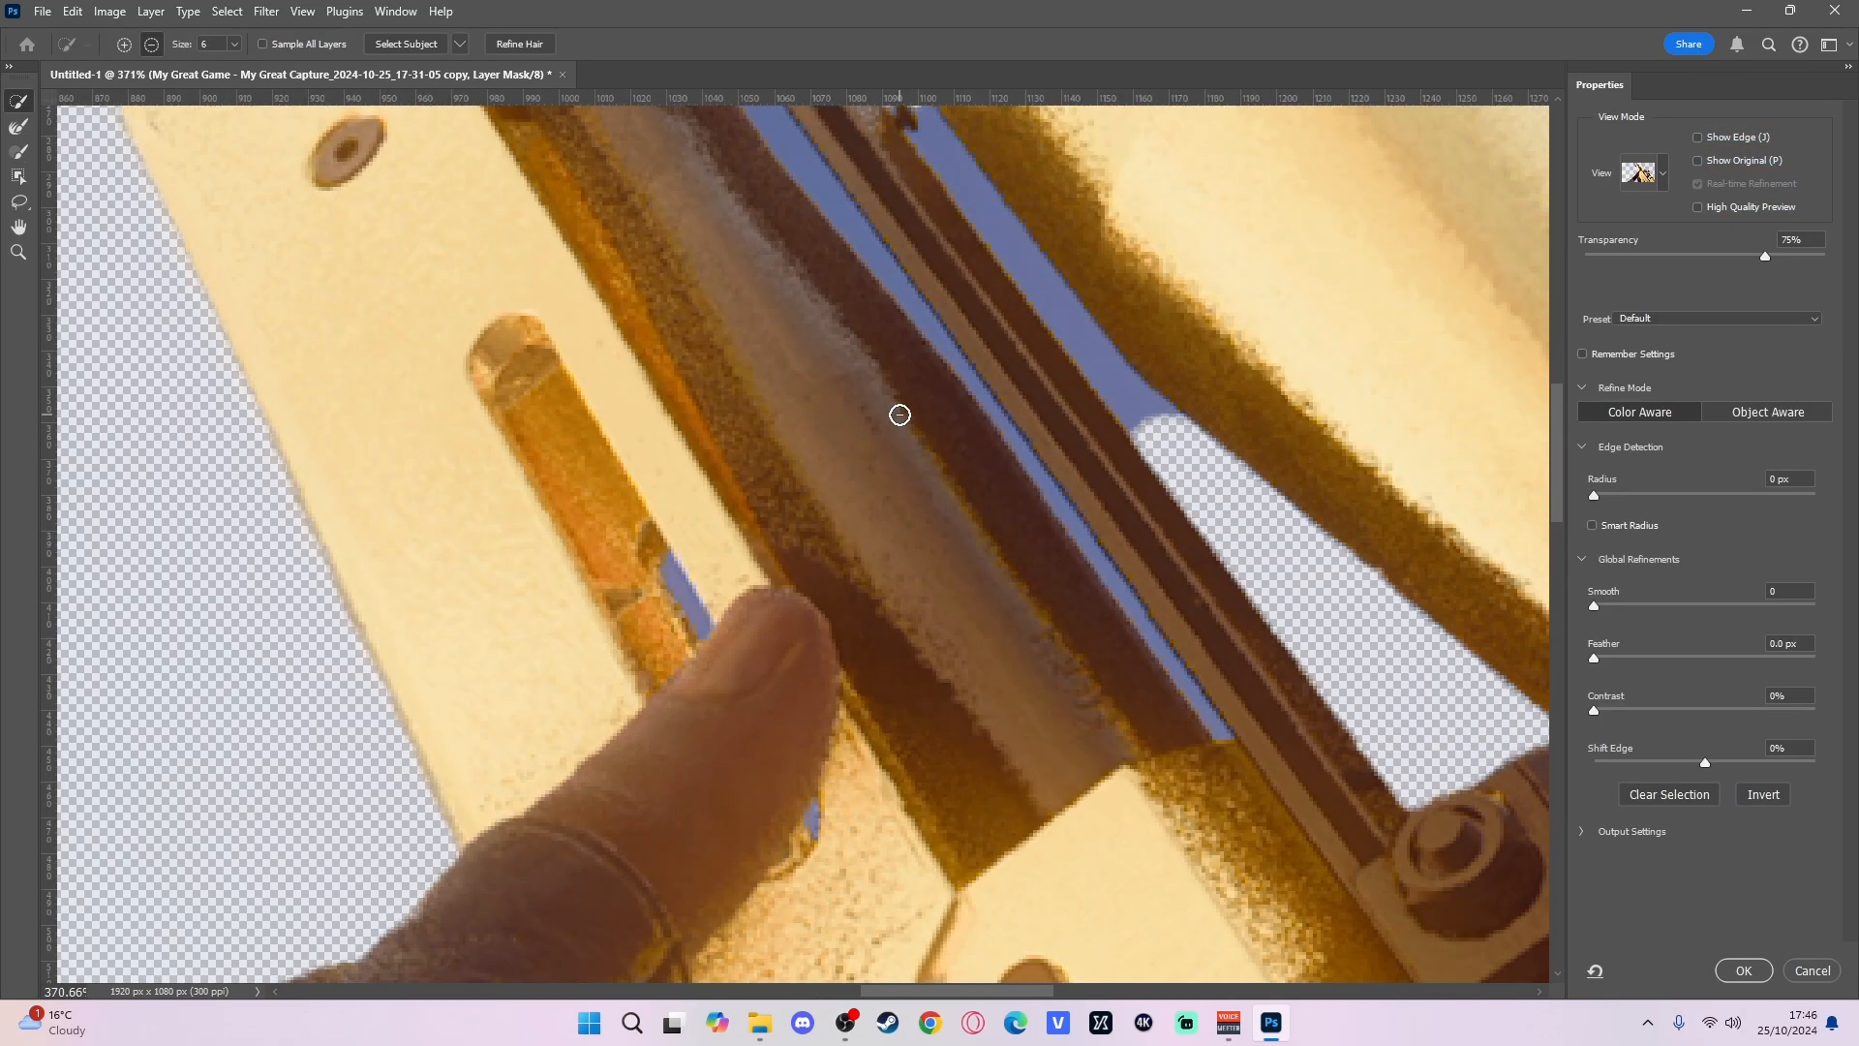
scroll(900, 415, up, 5)
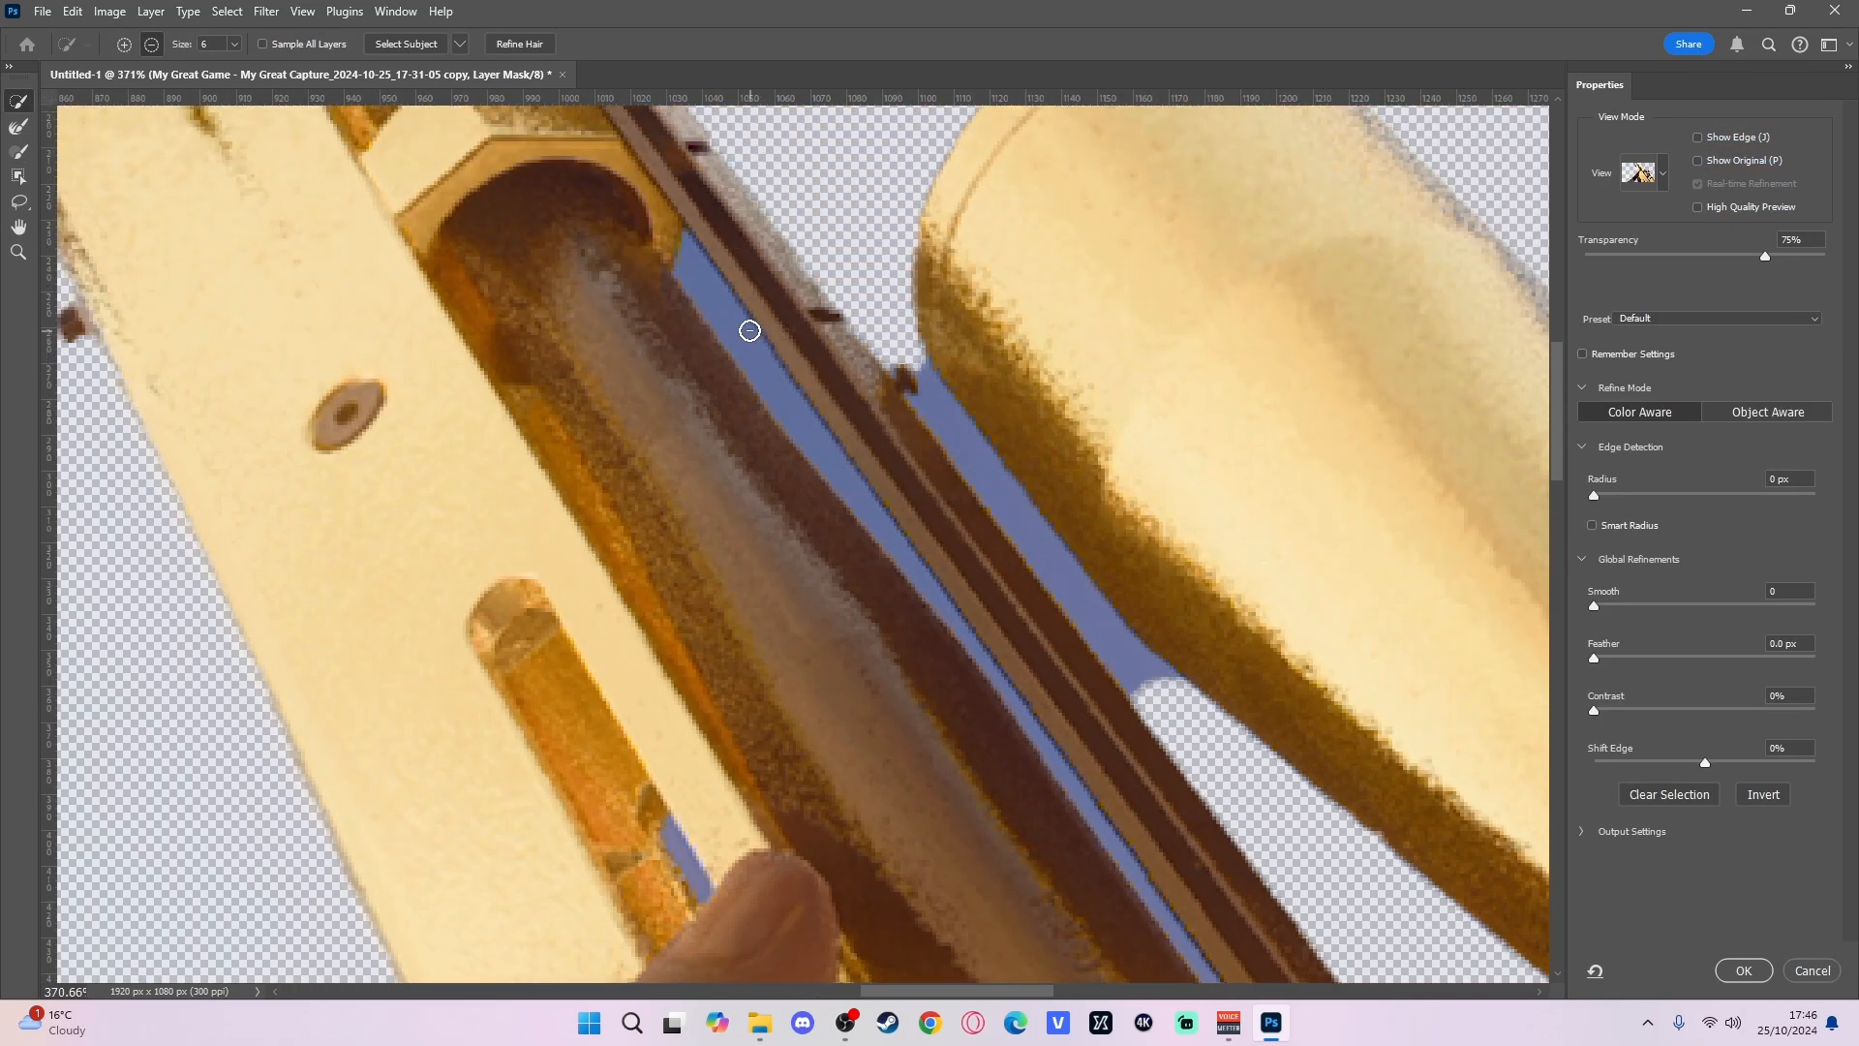
drag(718, 303, 912, 563)
mouse_move(949, 411)
mouse_down()
mouse_move(1021, 534)
mouse_move(1161, 688)
mouse_up()
- Subtract the remaining thin strip of sky between the barrel and the rail from the mask, using brush size 1
scroll(968, 591, down, 3)
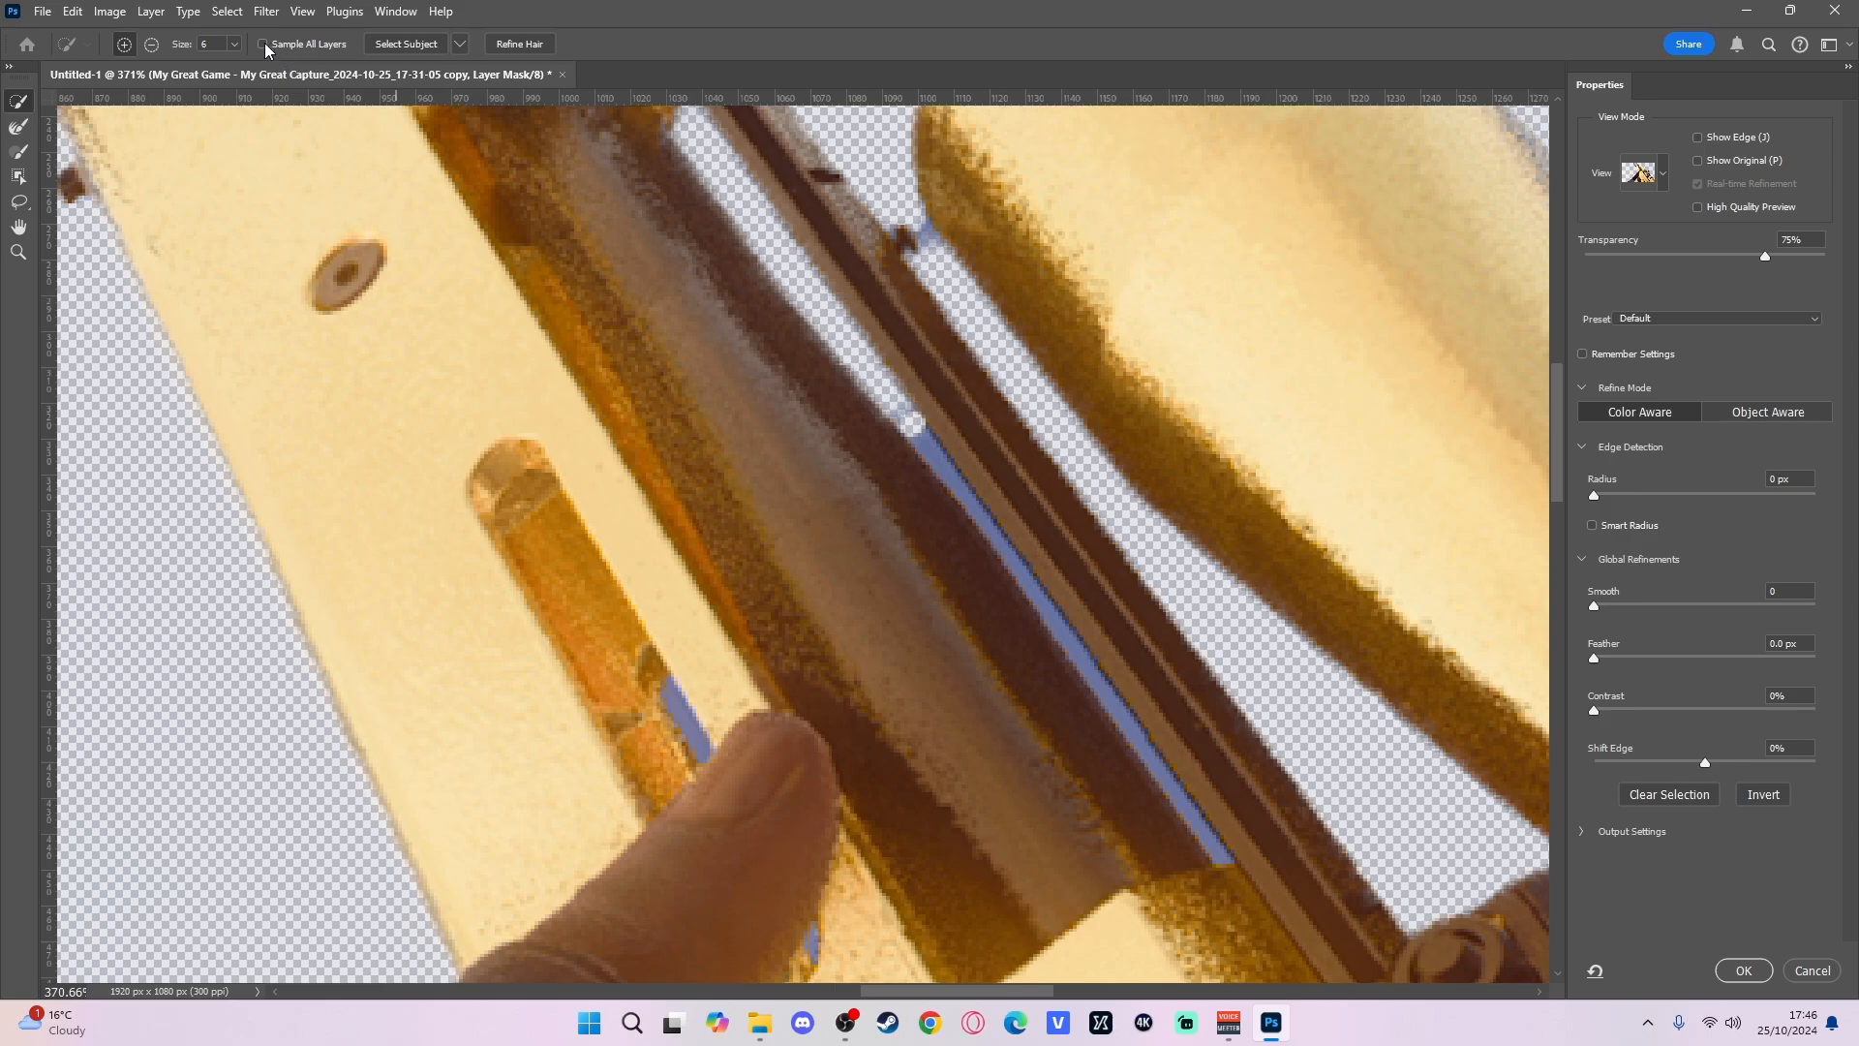
click(232, 48)
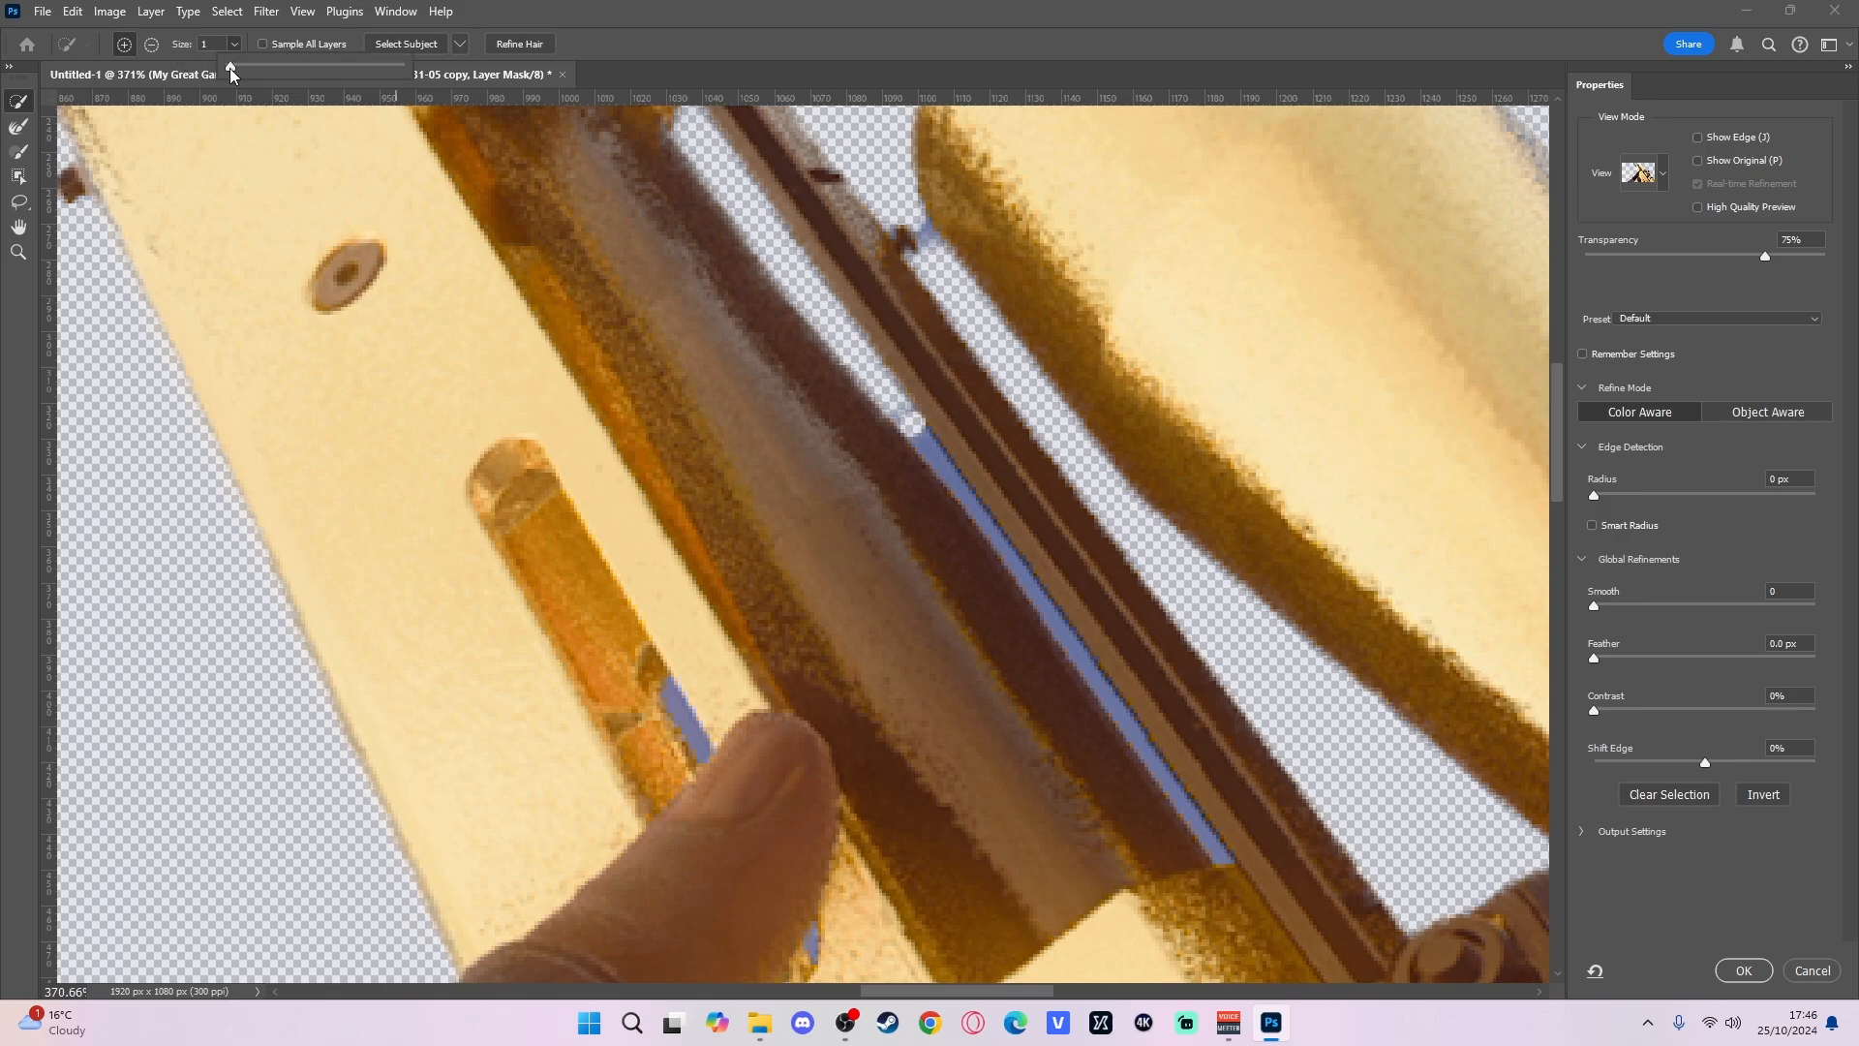
click(940, 476)
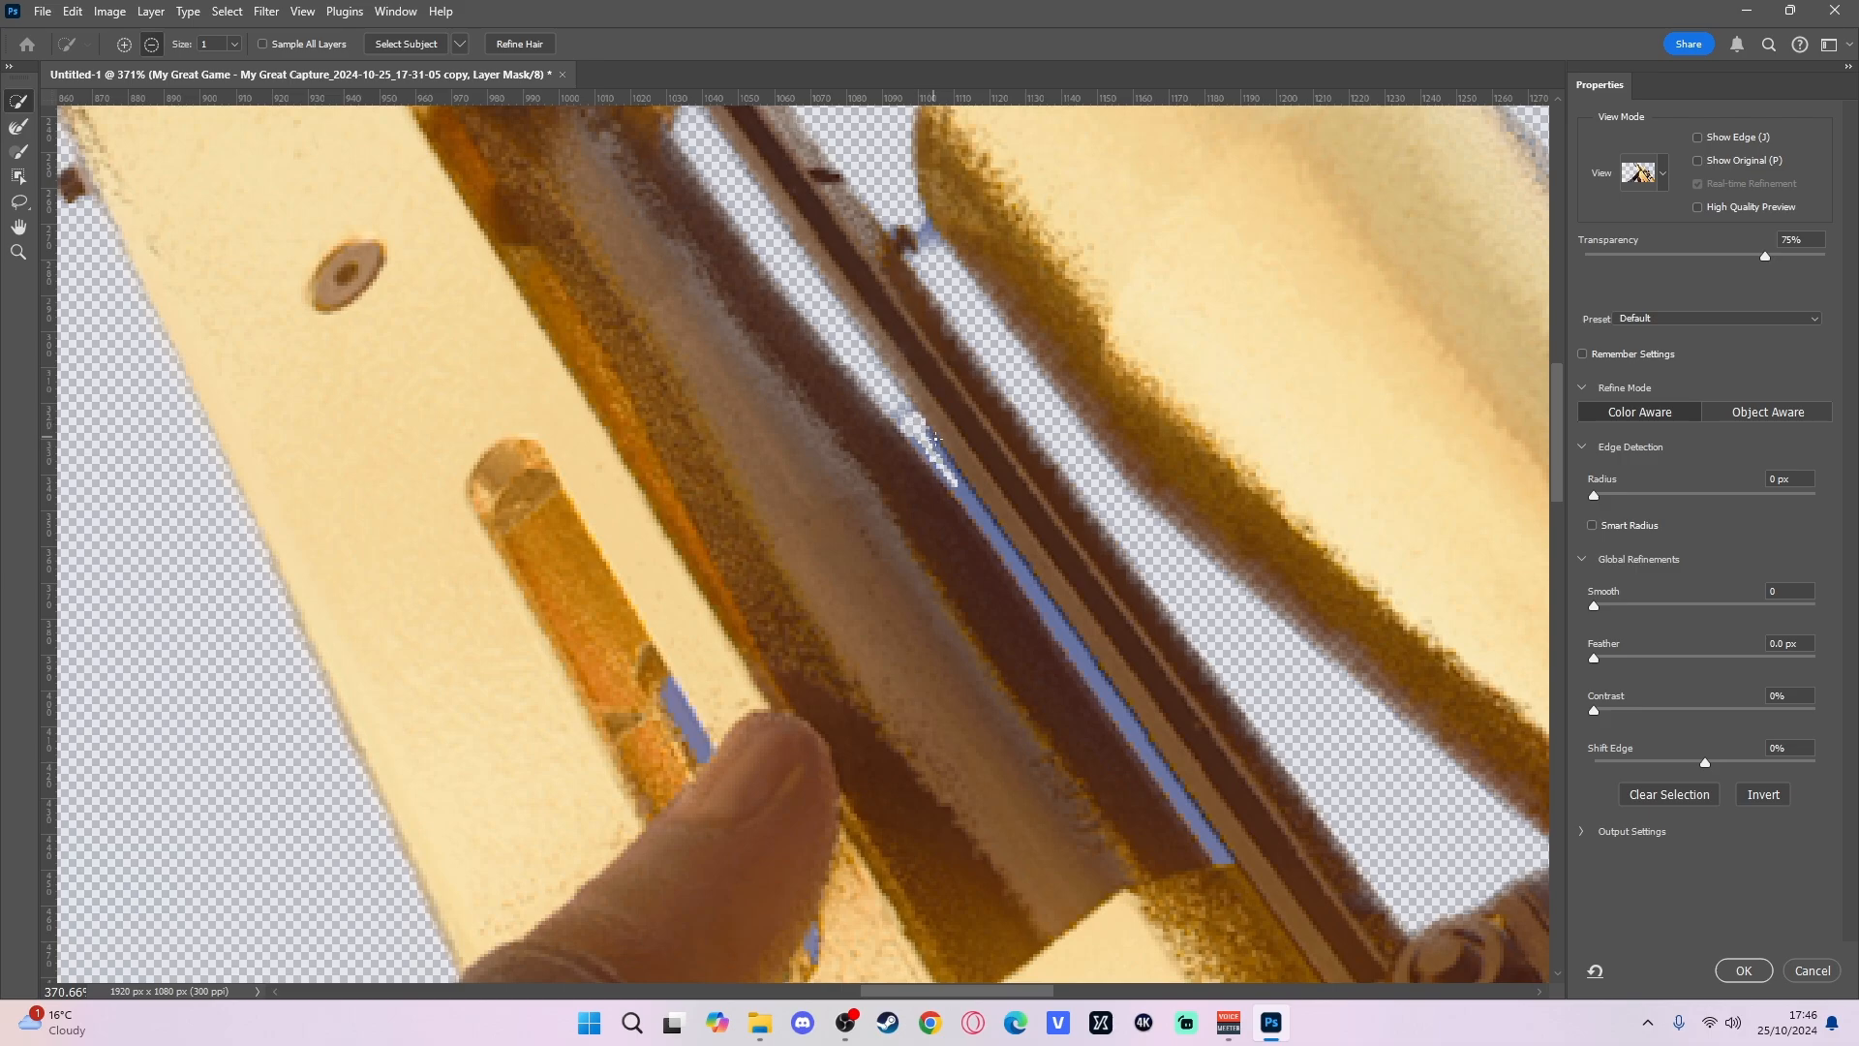
drag(935, 439, 946, 461)
mouse_move(980, 514)
mouse_down()
mouse_move(1027, 585)
mouse_move(970, 498)
mouse_up()
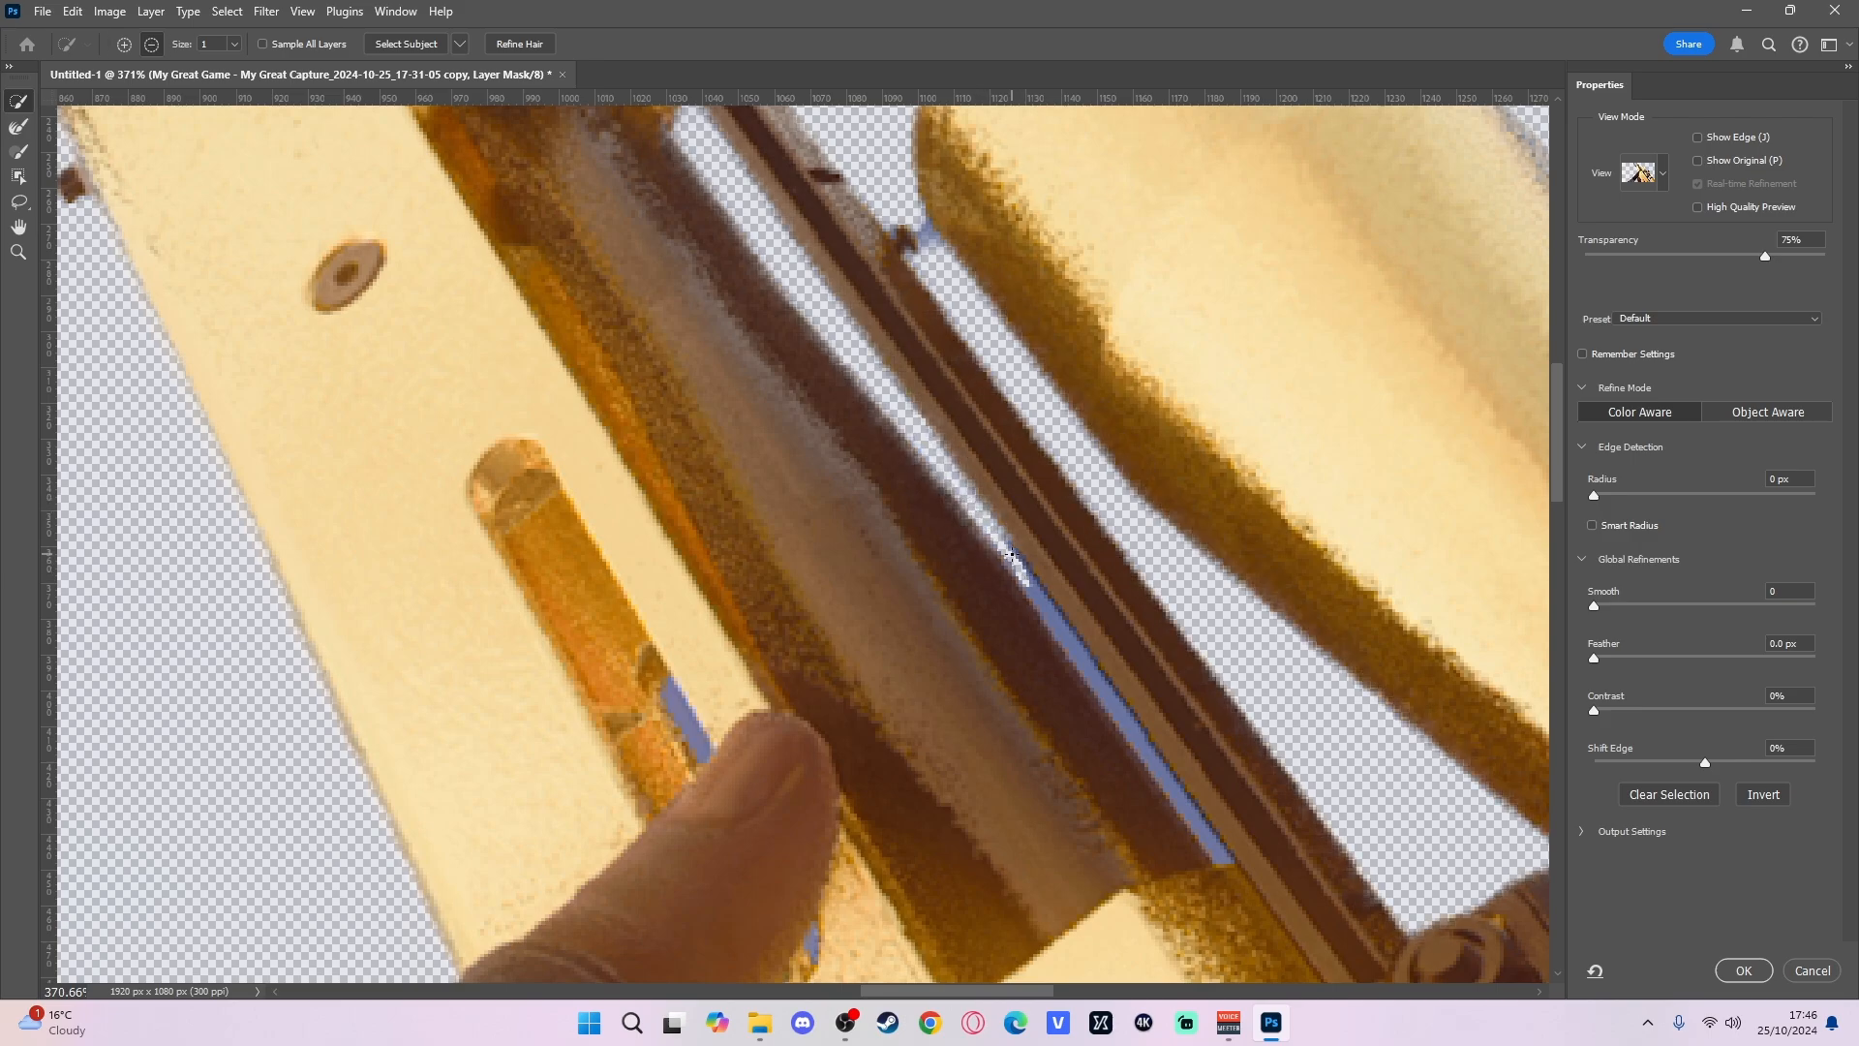
scroll(1027, 542, down, 3)
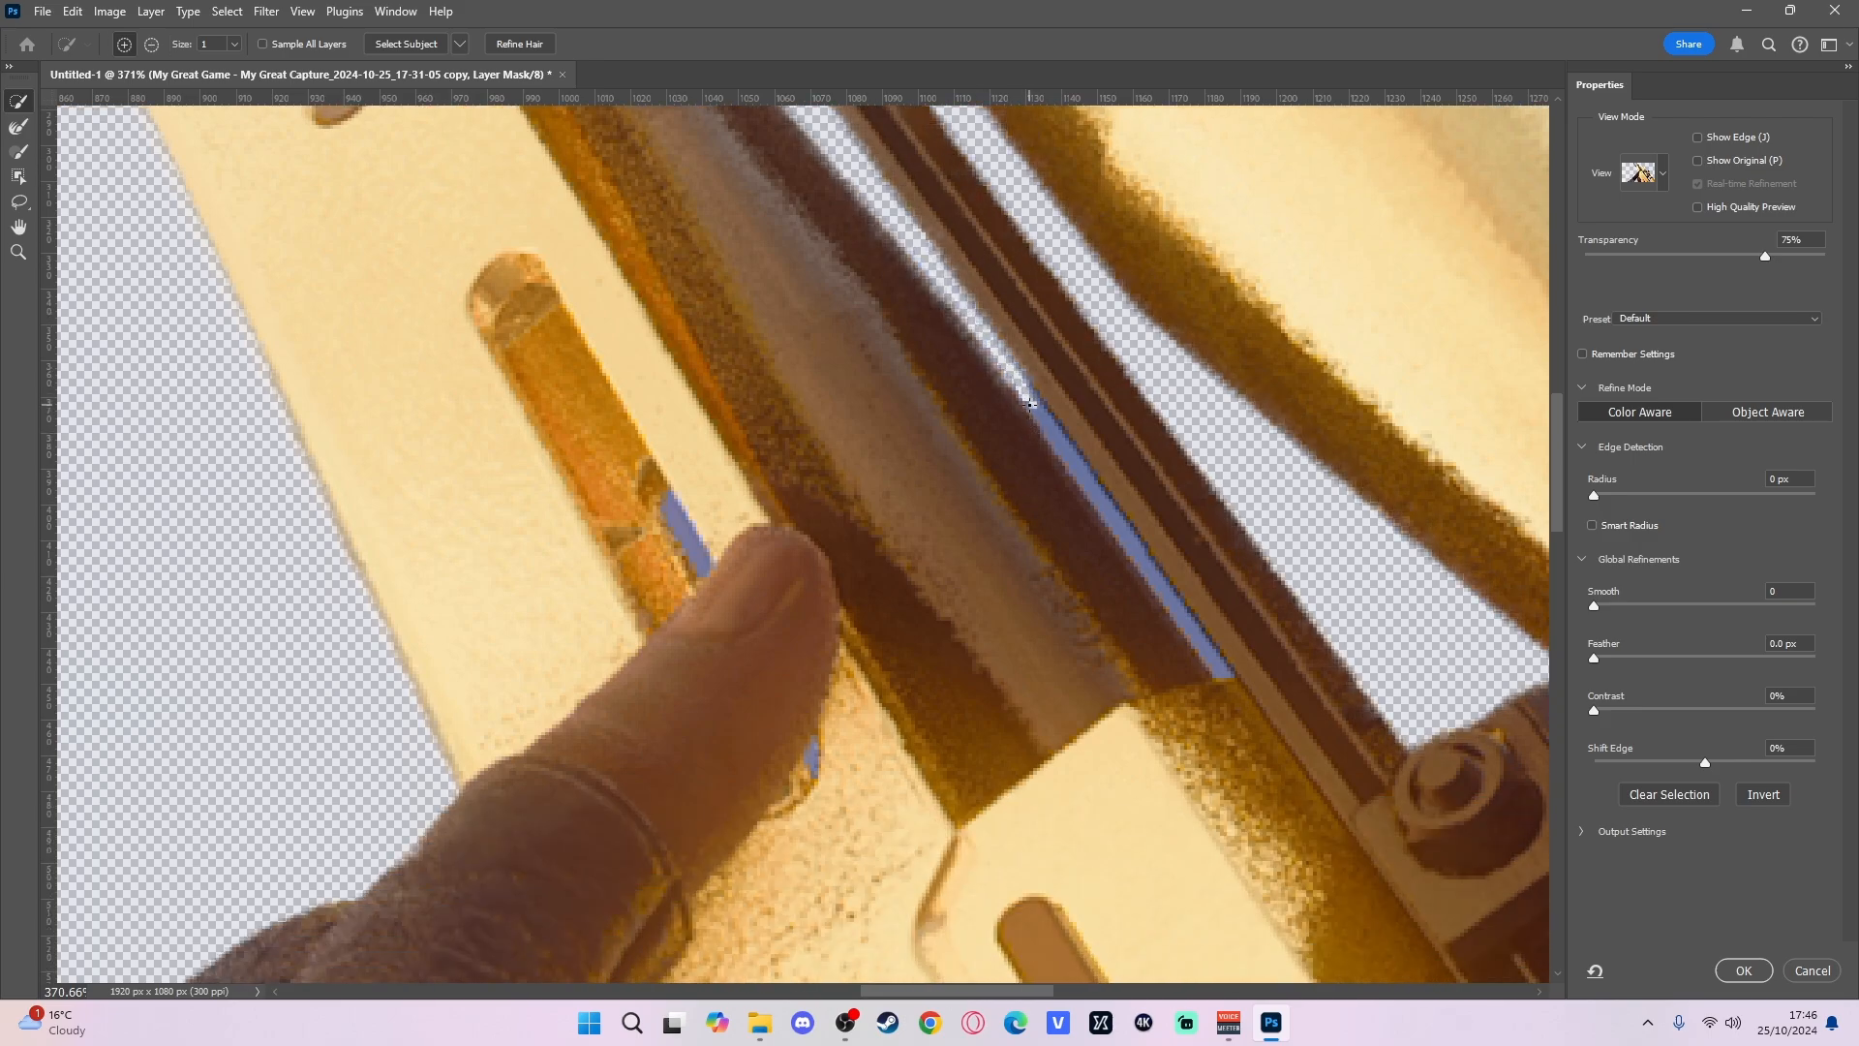
drag(1029, 404, 1135, 566)
key(ctrl+0)
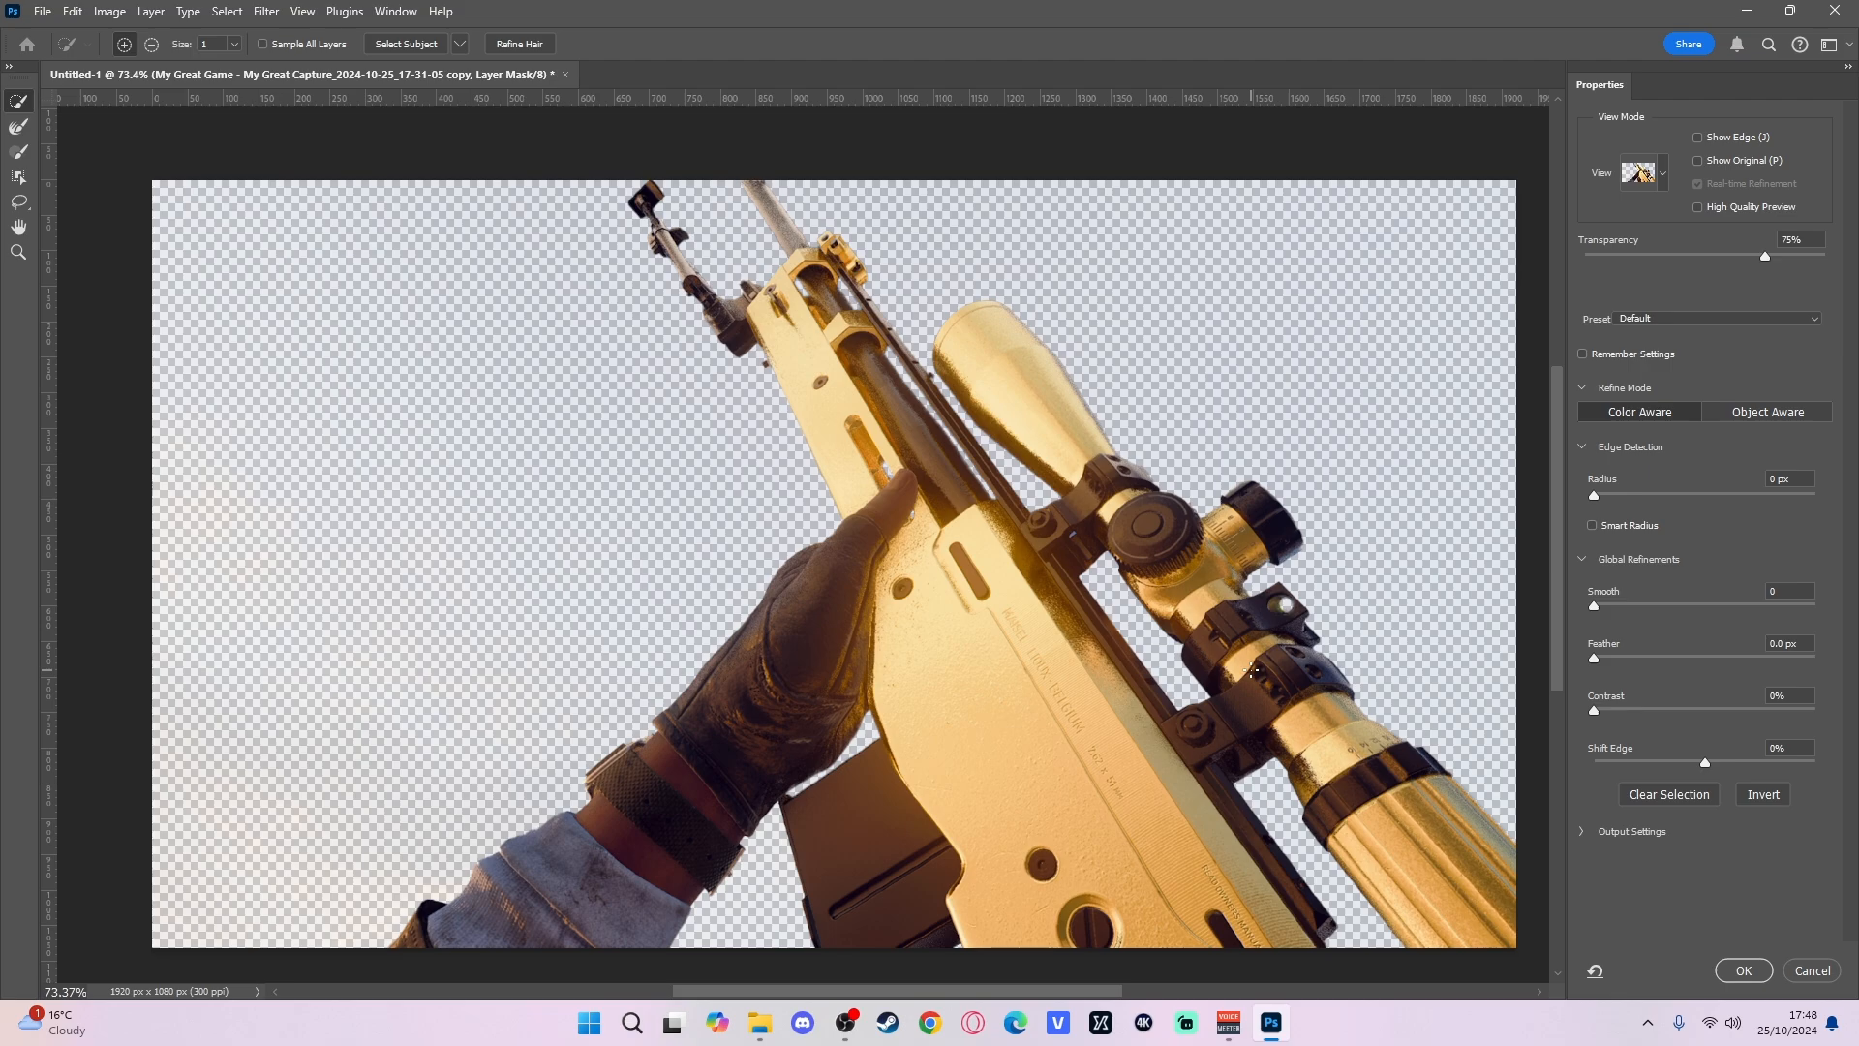
- Subtract the small patch of sky inside the front scope mount and apply the refined layer mask
scroll(1166, 625, up, 10)
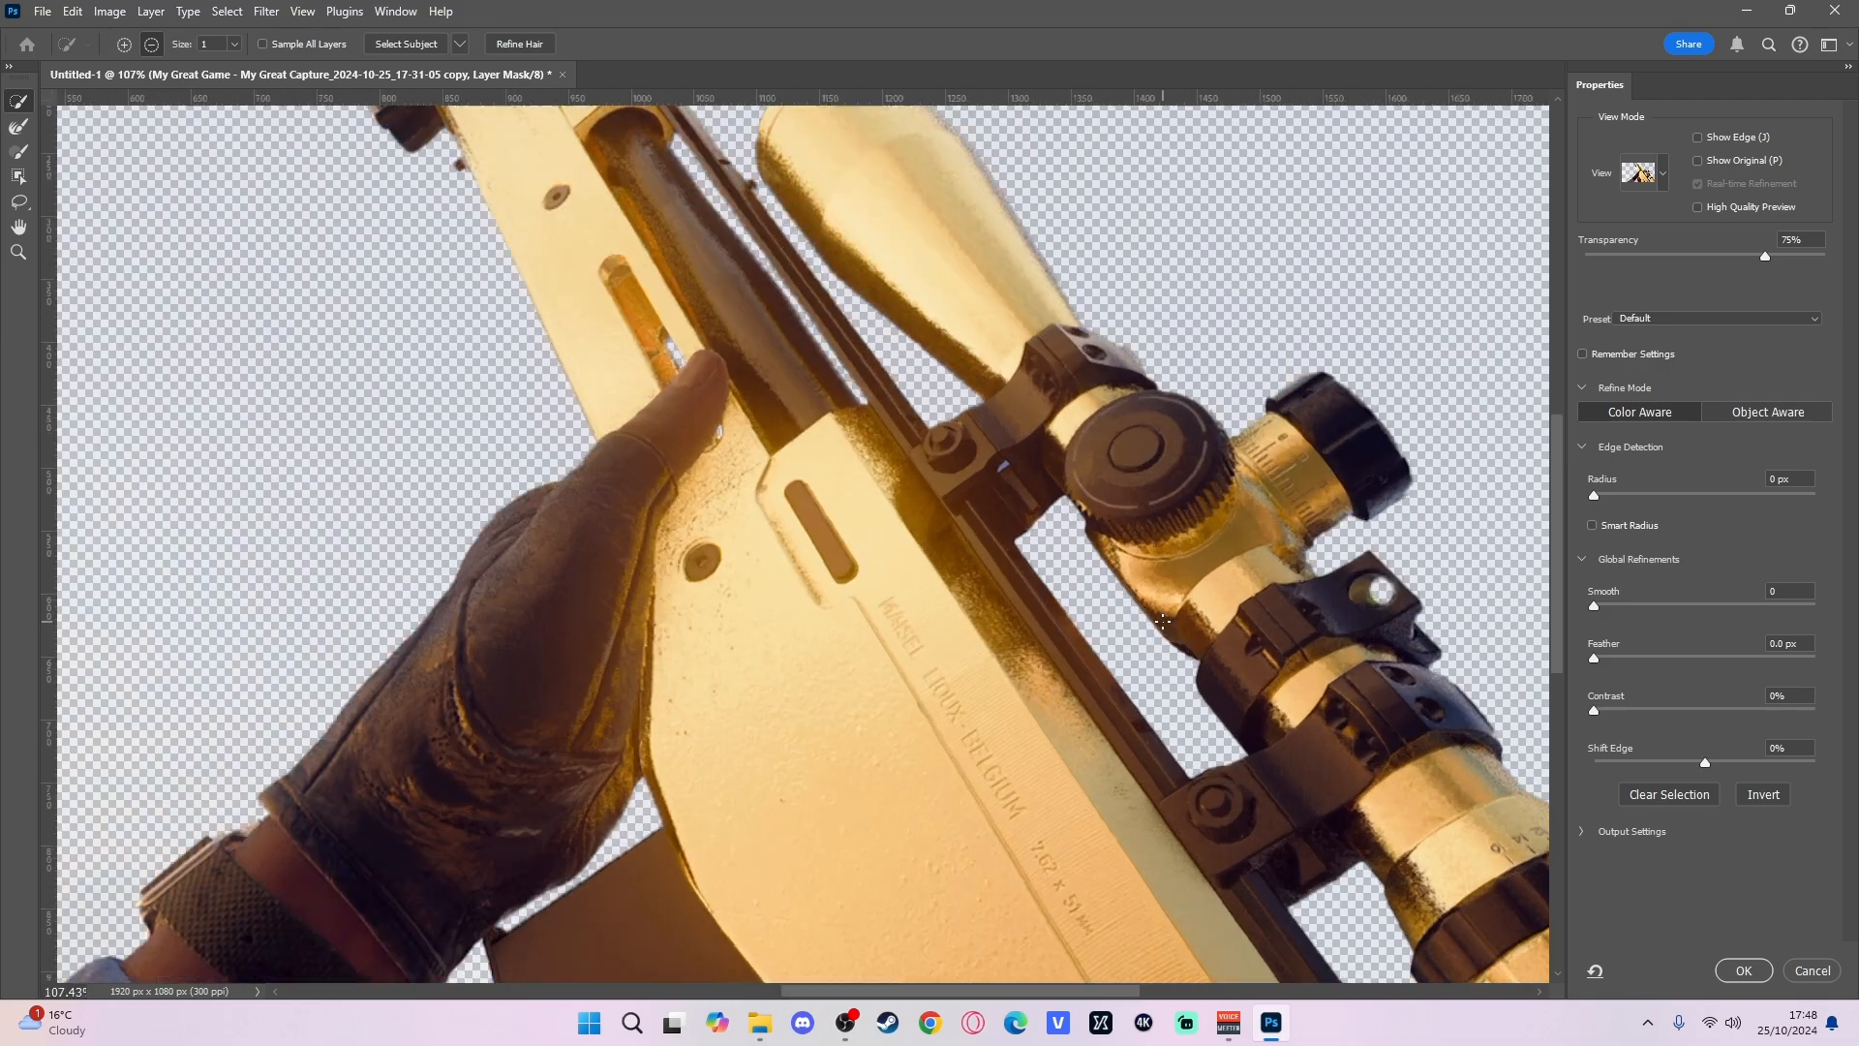
scroll(1340, 405, down, 2)
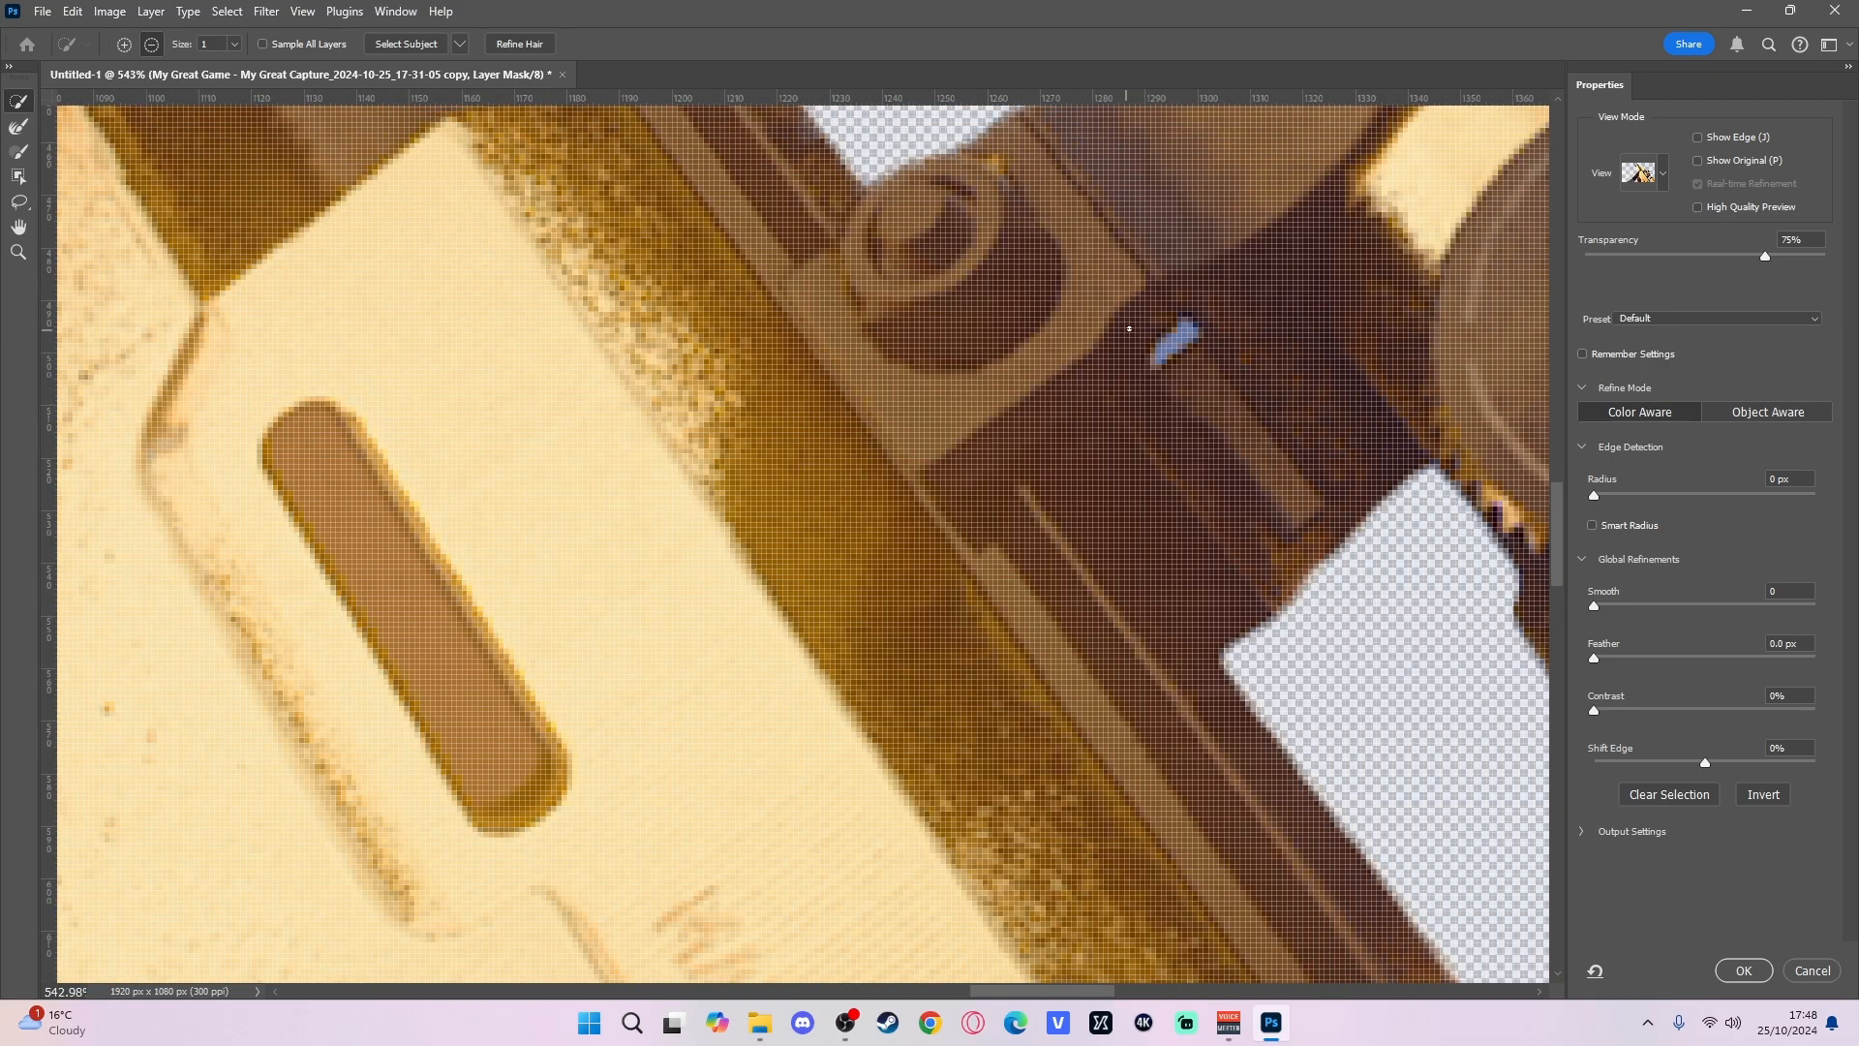
mouse_move(1171, 347)
mouse_down()
mouse_move(1188, 329)
mouse_move(1190, 347)
mouse_up()
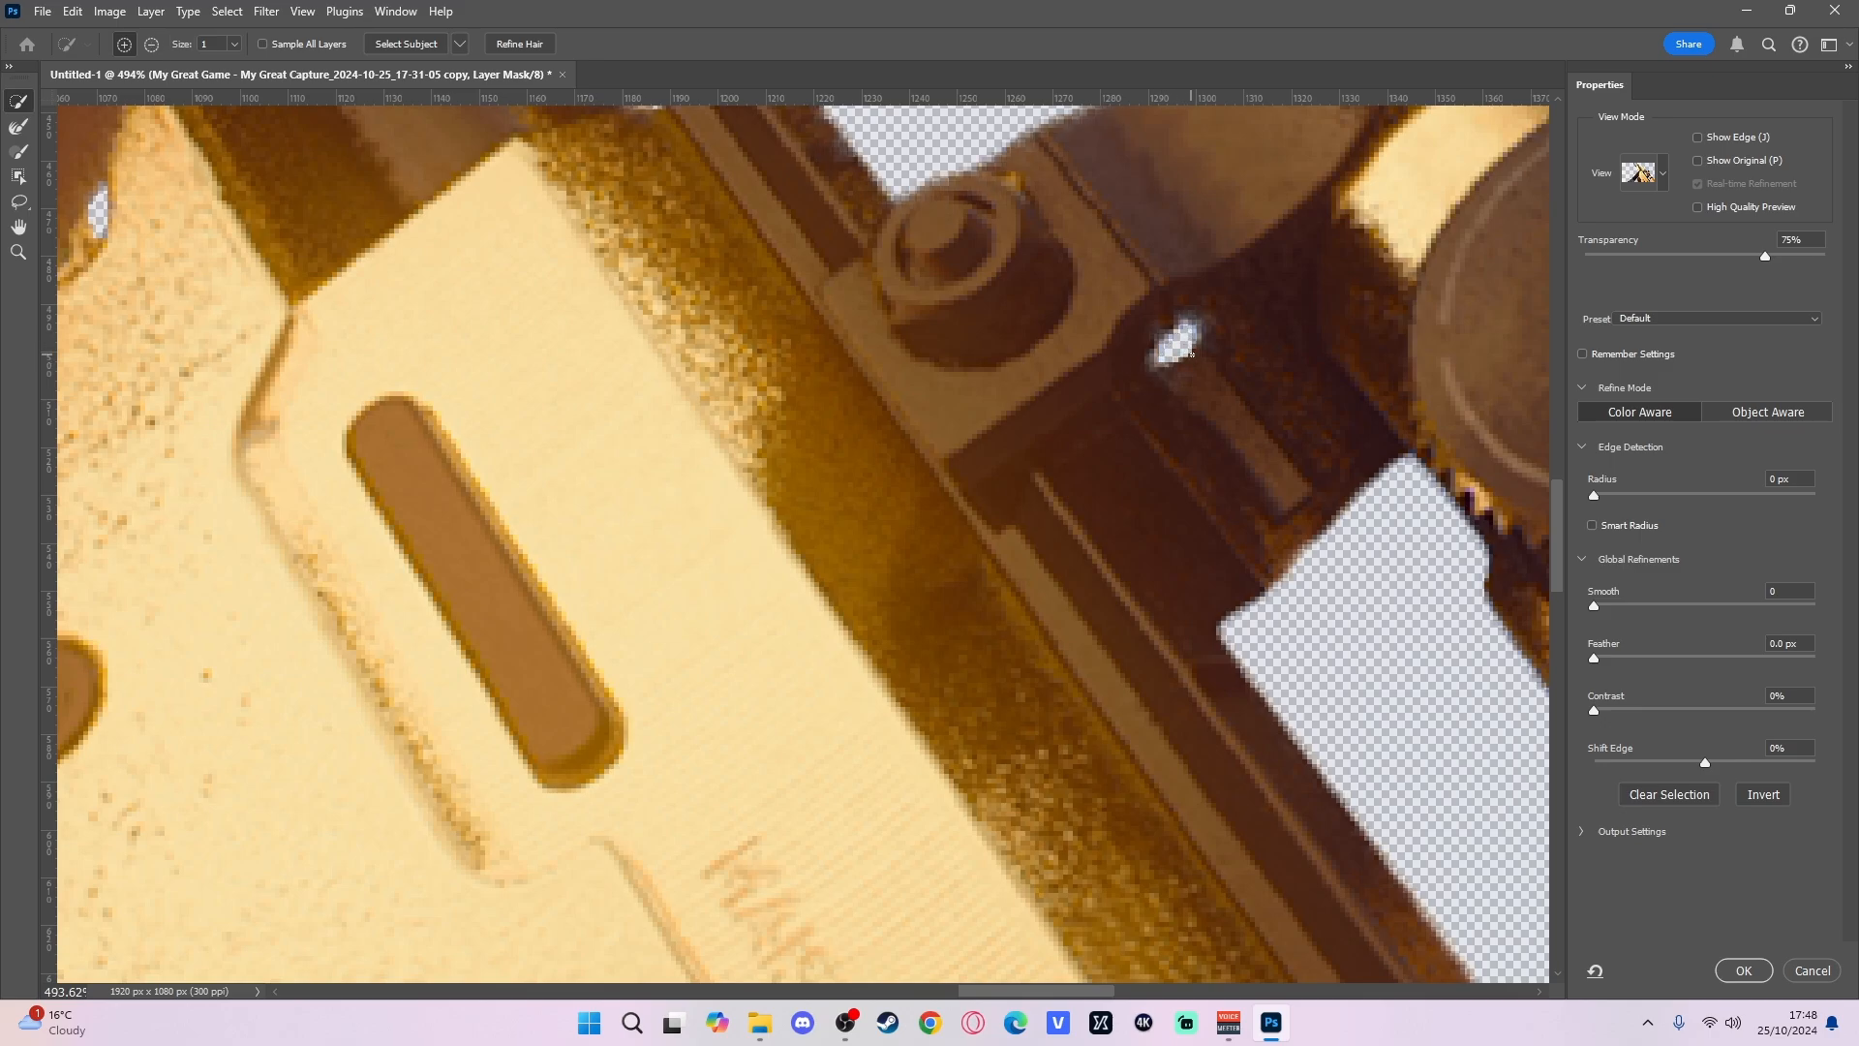
scroll(1191, 354, down, 10)
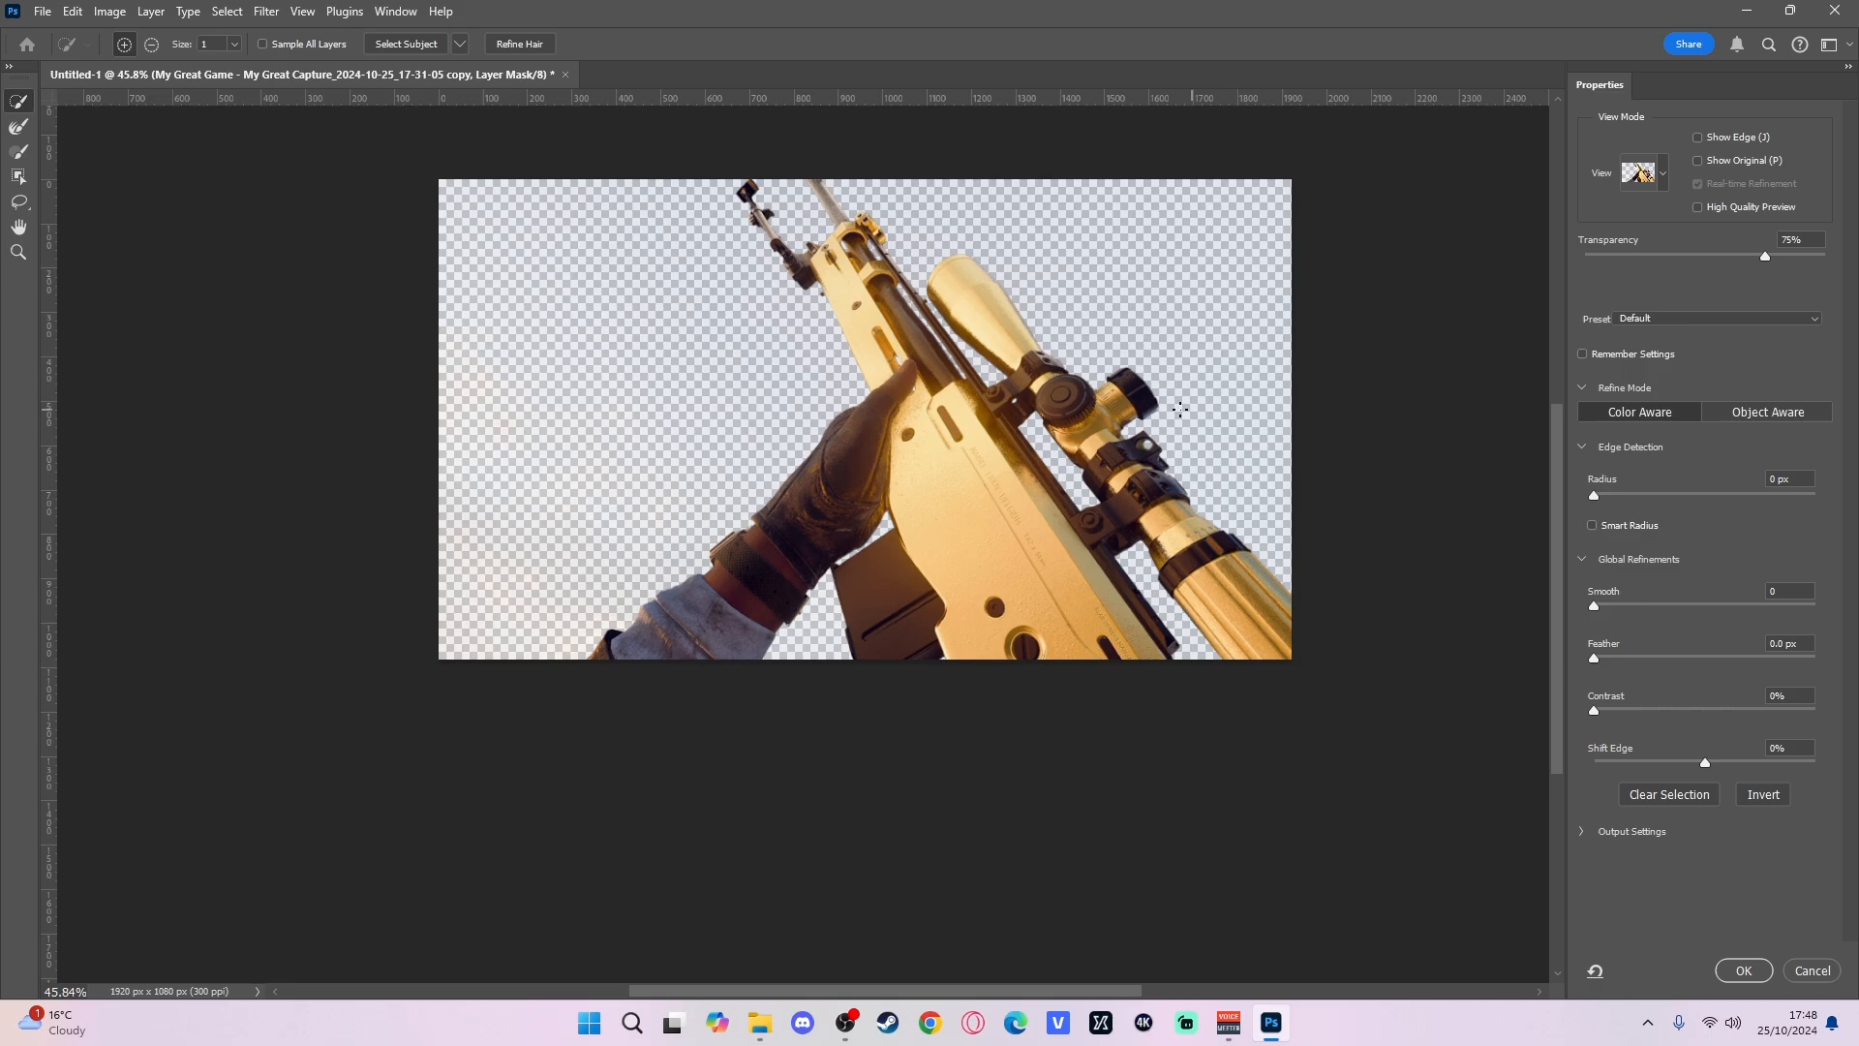
scroll(918, 443, up, 3)
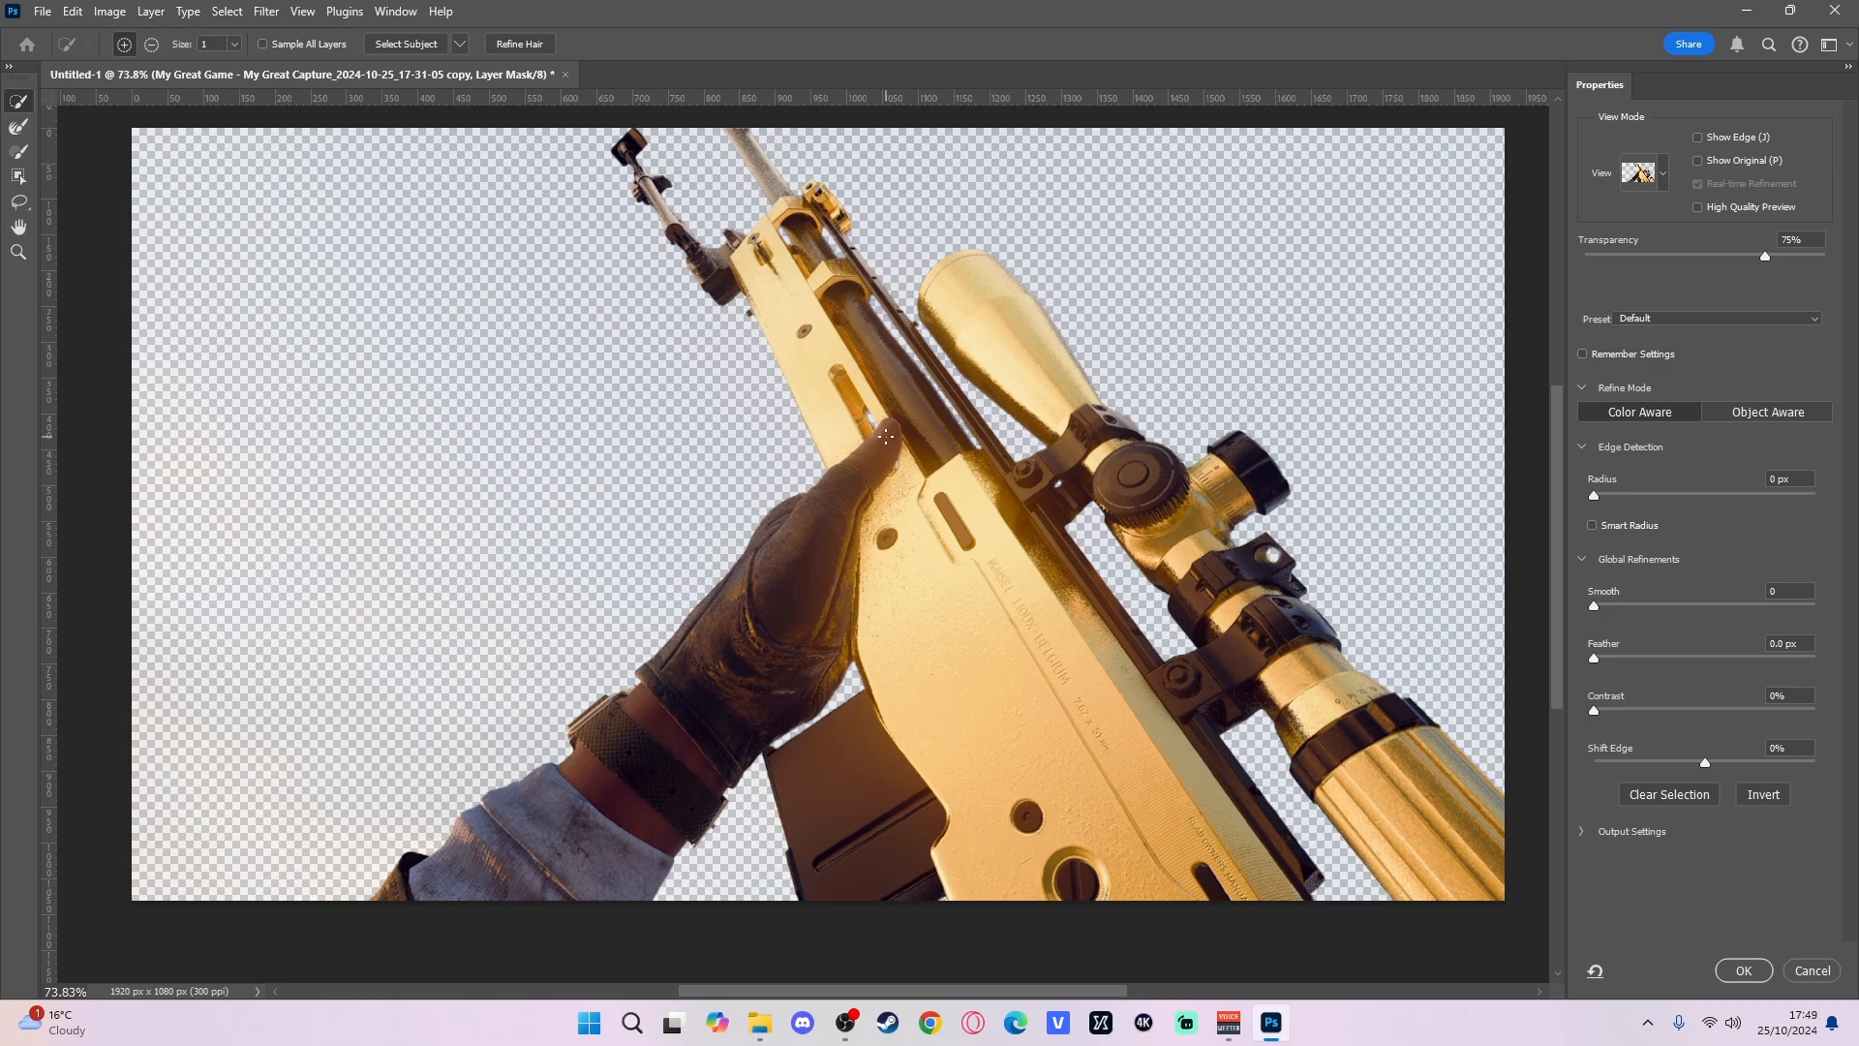
click(1742, 969)
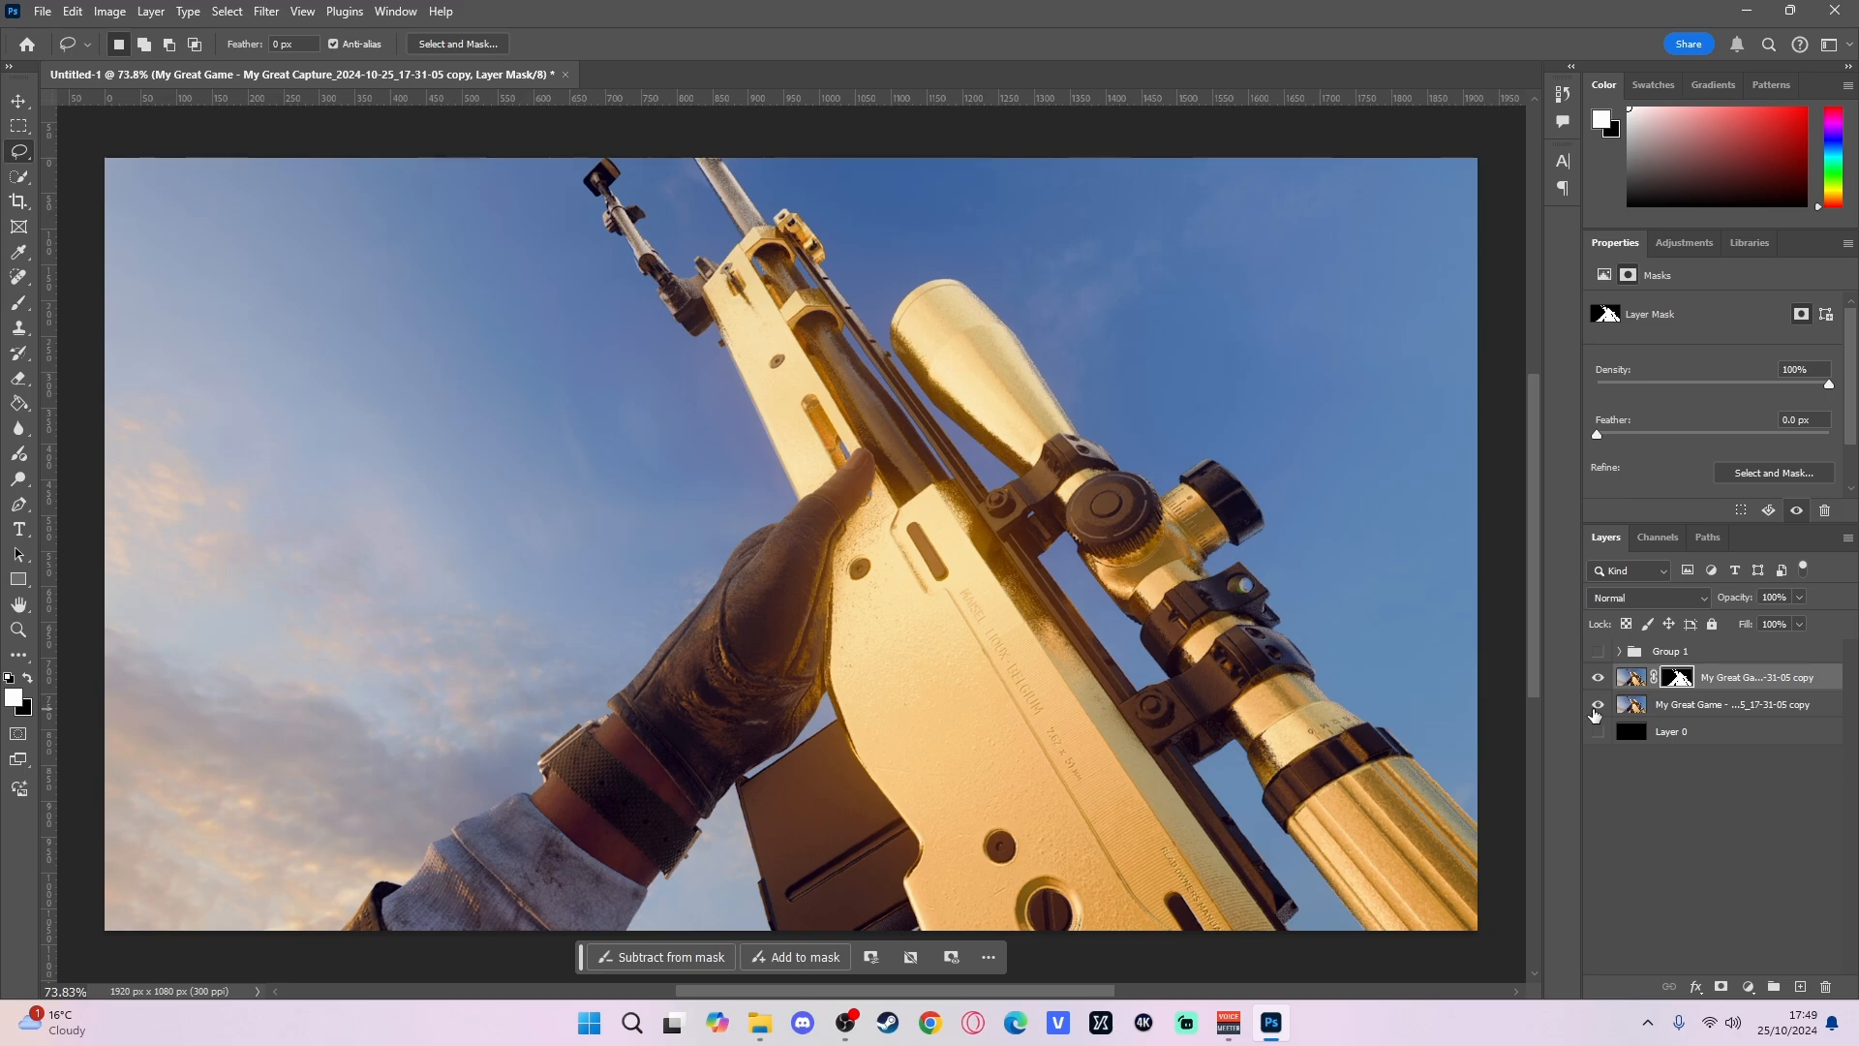
- Compare the cutout with and without the original screenshot layer beneath it, leaving that layer hidden
click(1596, 712)
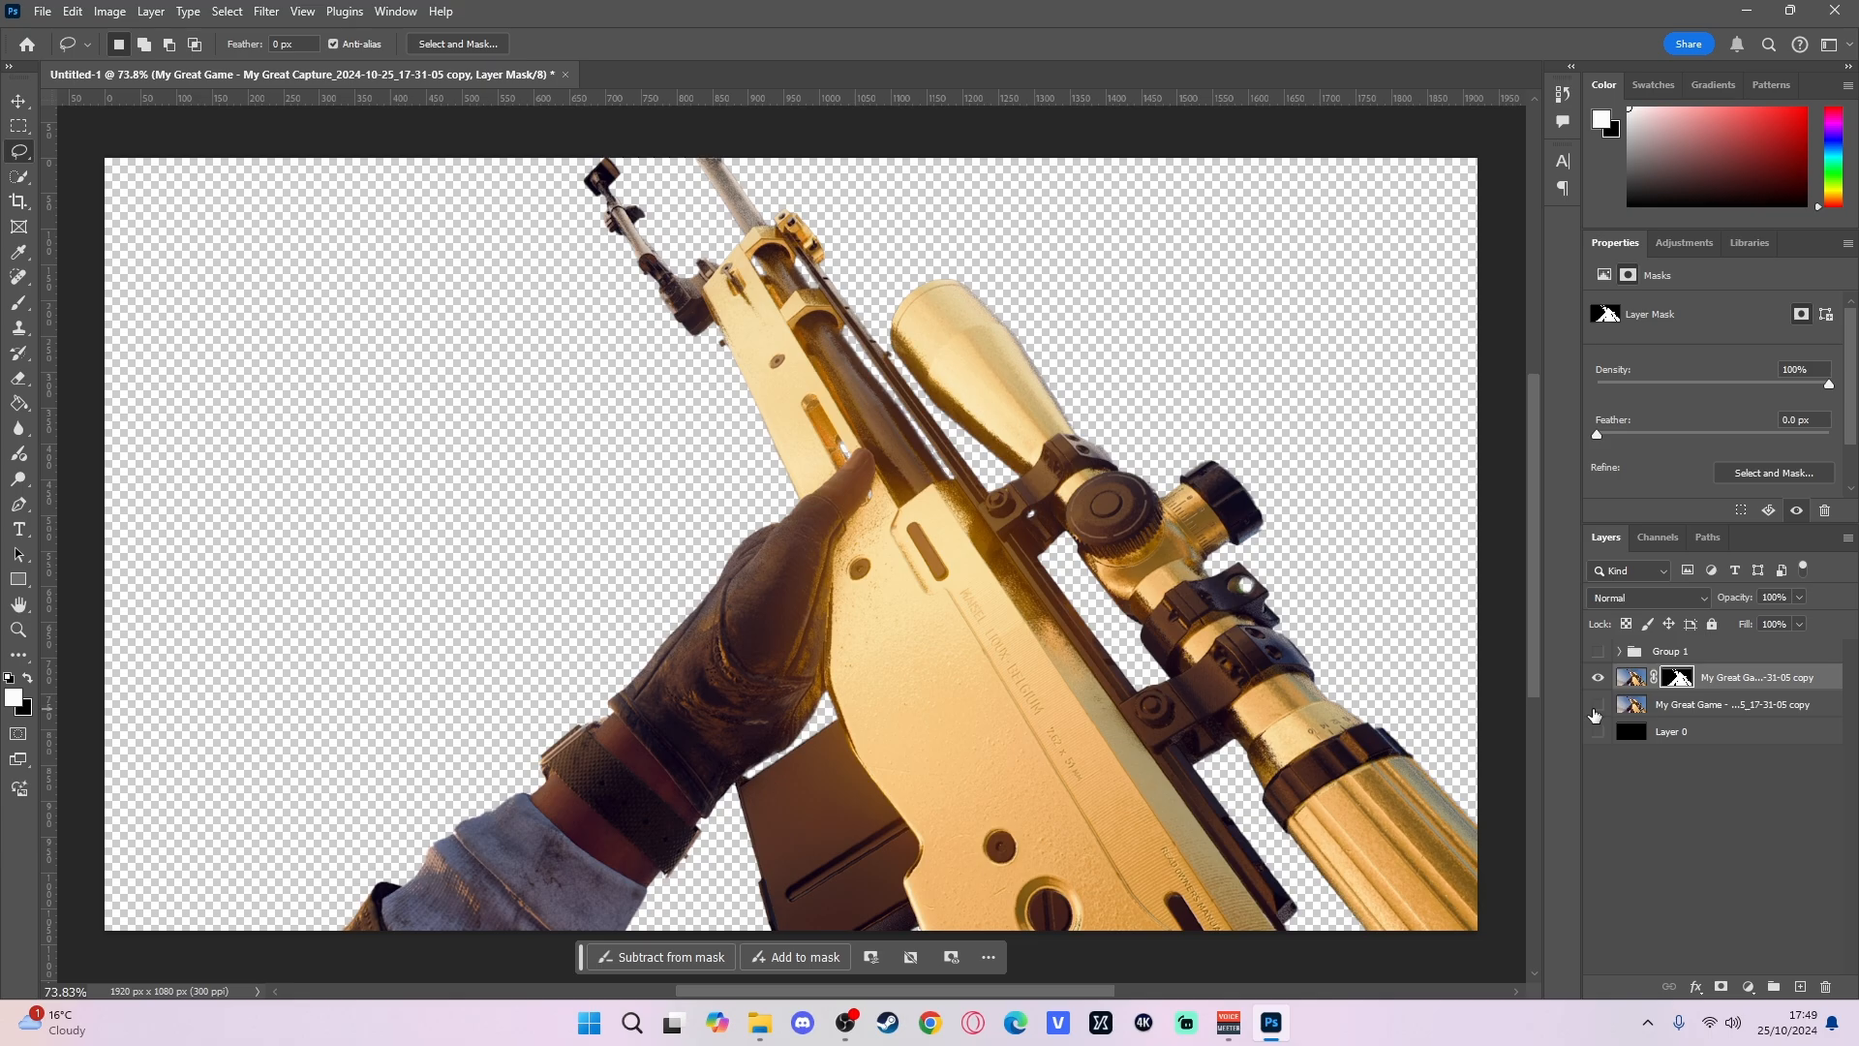
click(1596, 710)
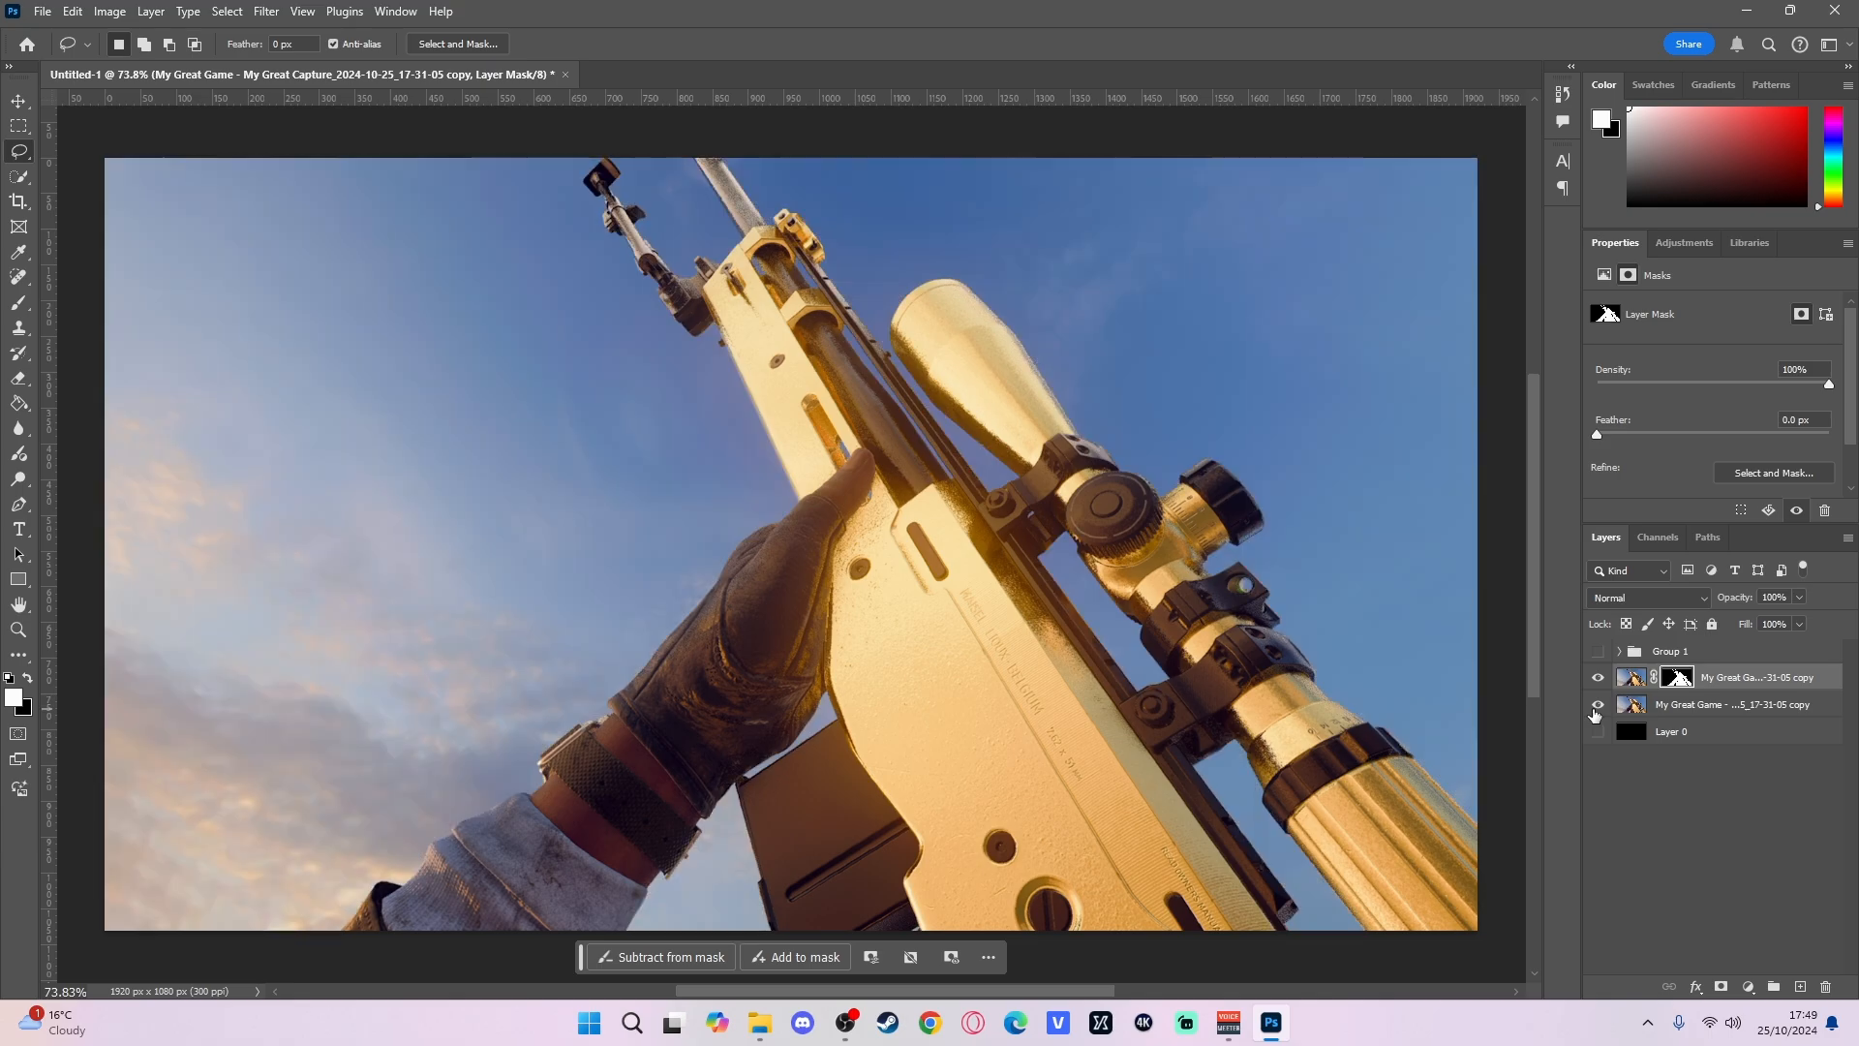
click(1596, 711)
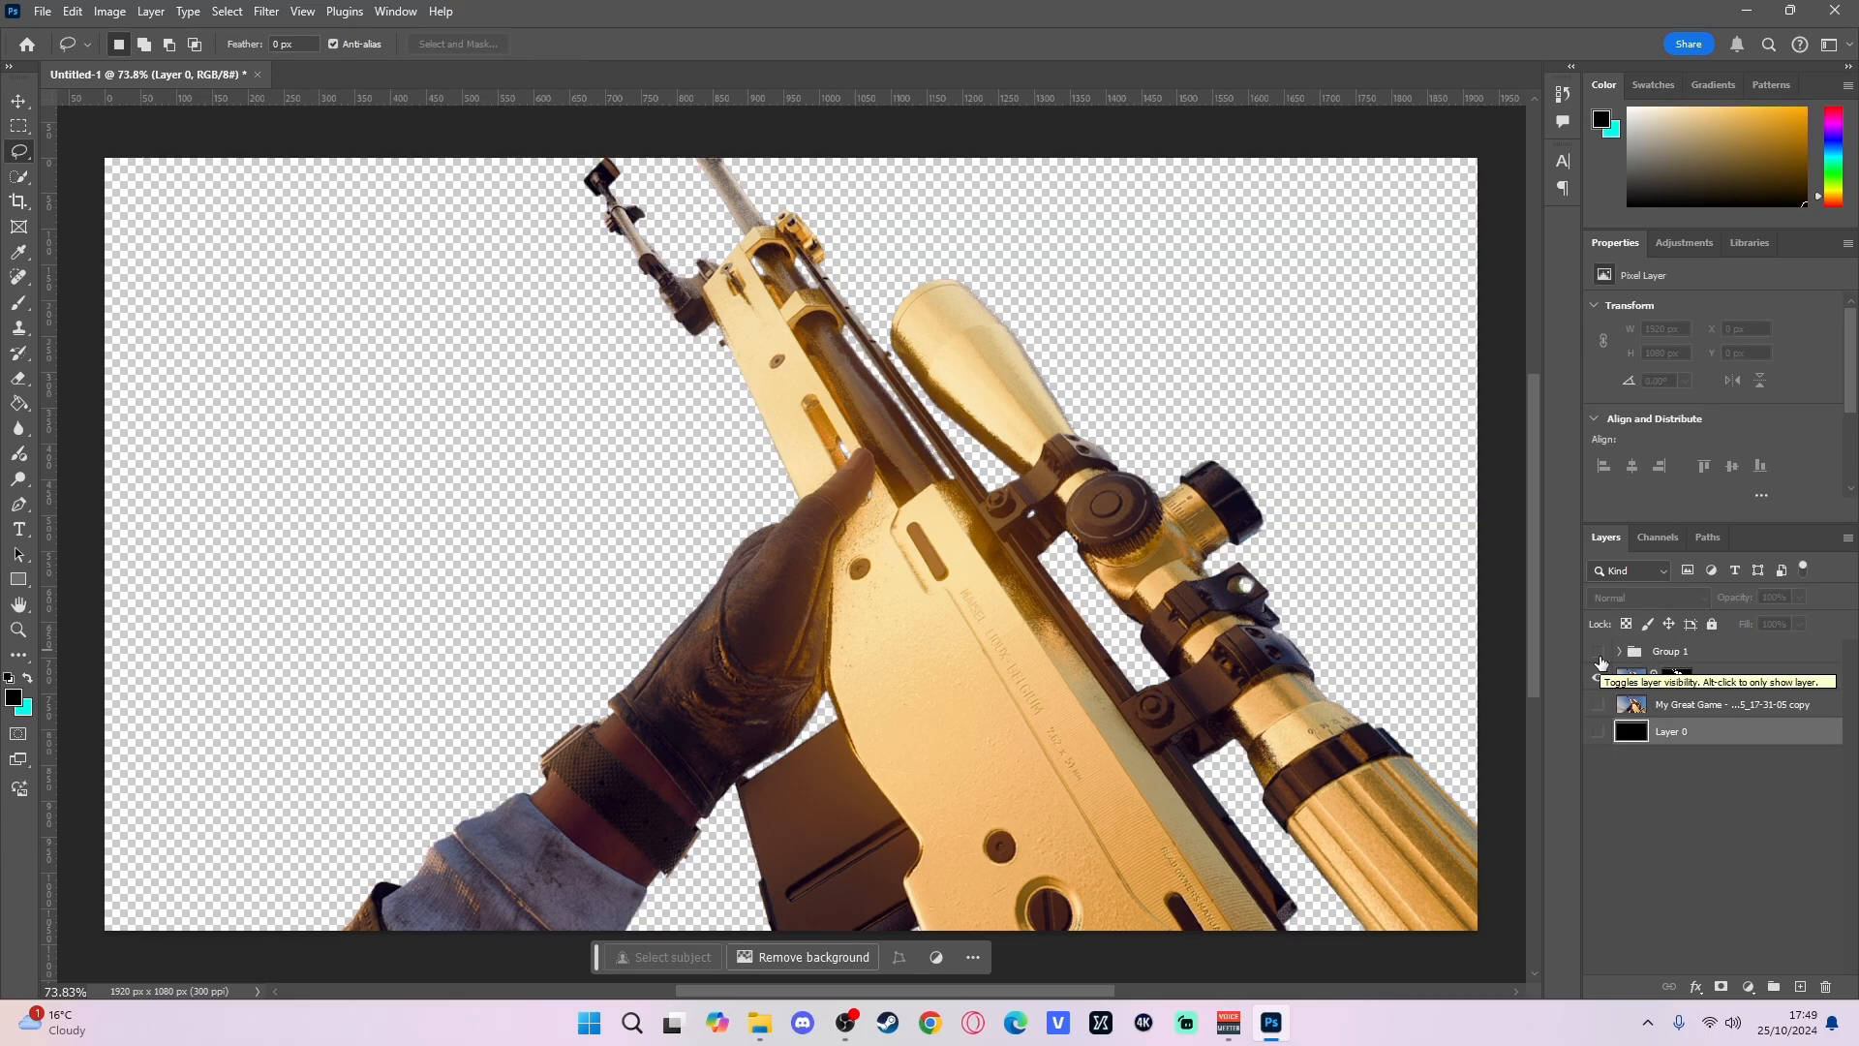
- Show Group 1 and expand it to review its Brightness/Contrast and Vibrance adjustment layers
click(1599, 655)
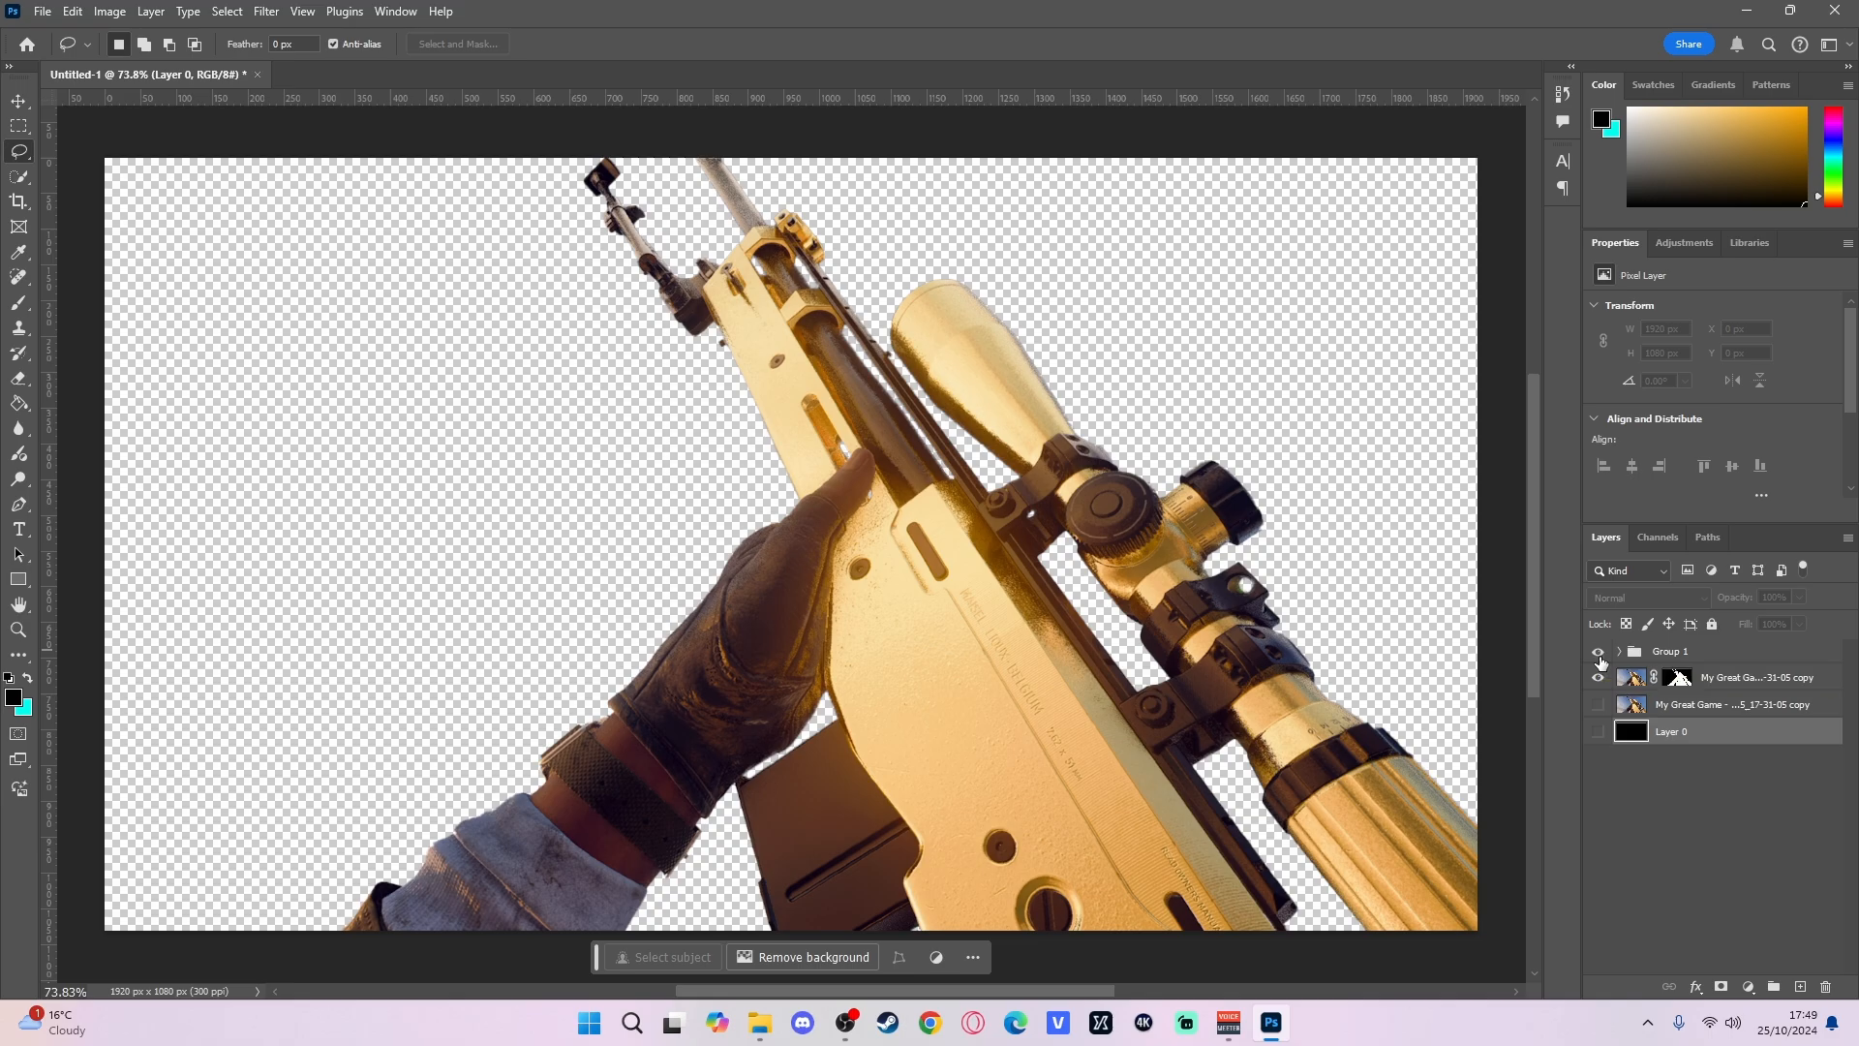
click(1619, 651)
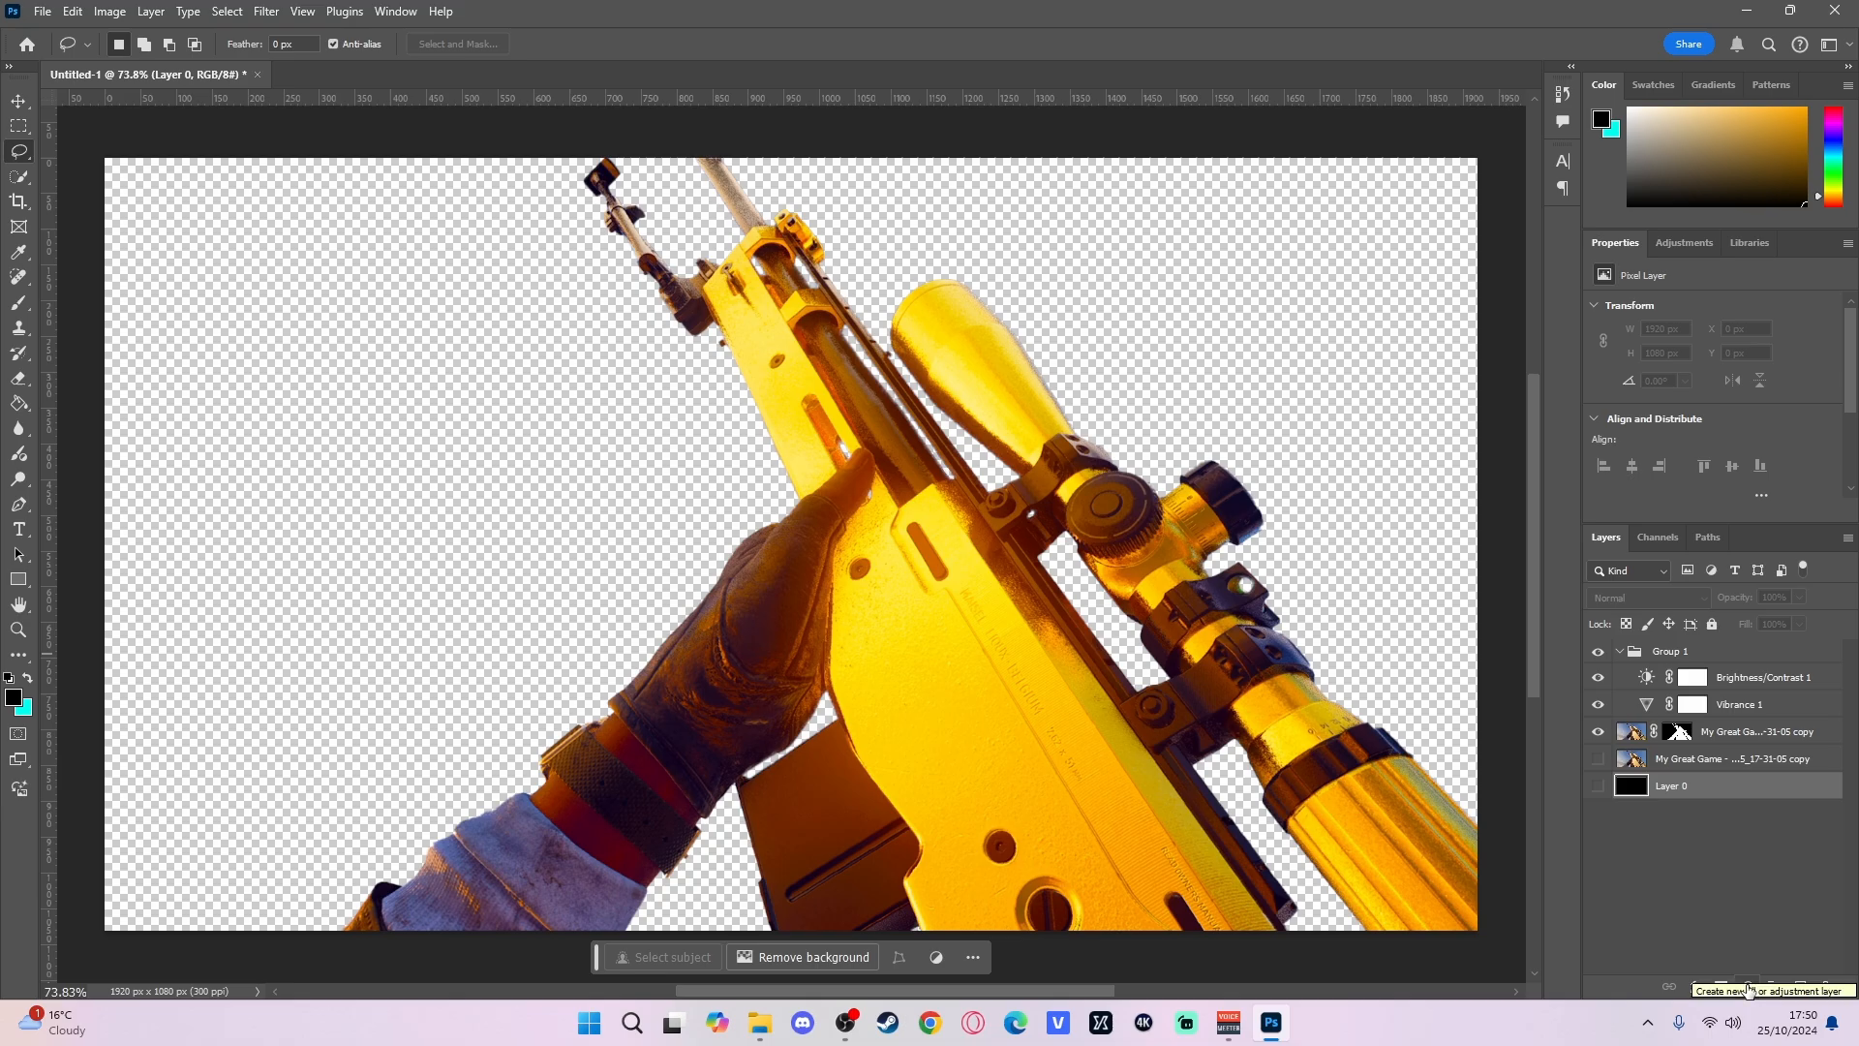
click(1722, 682)
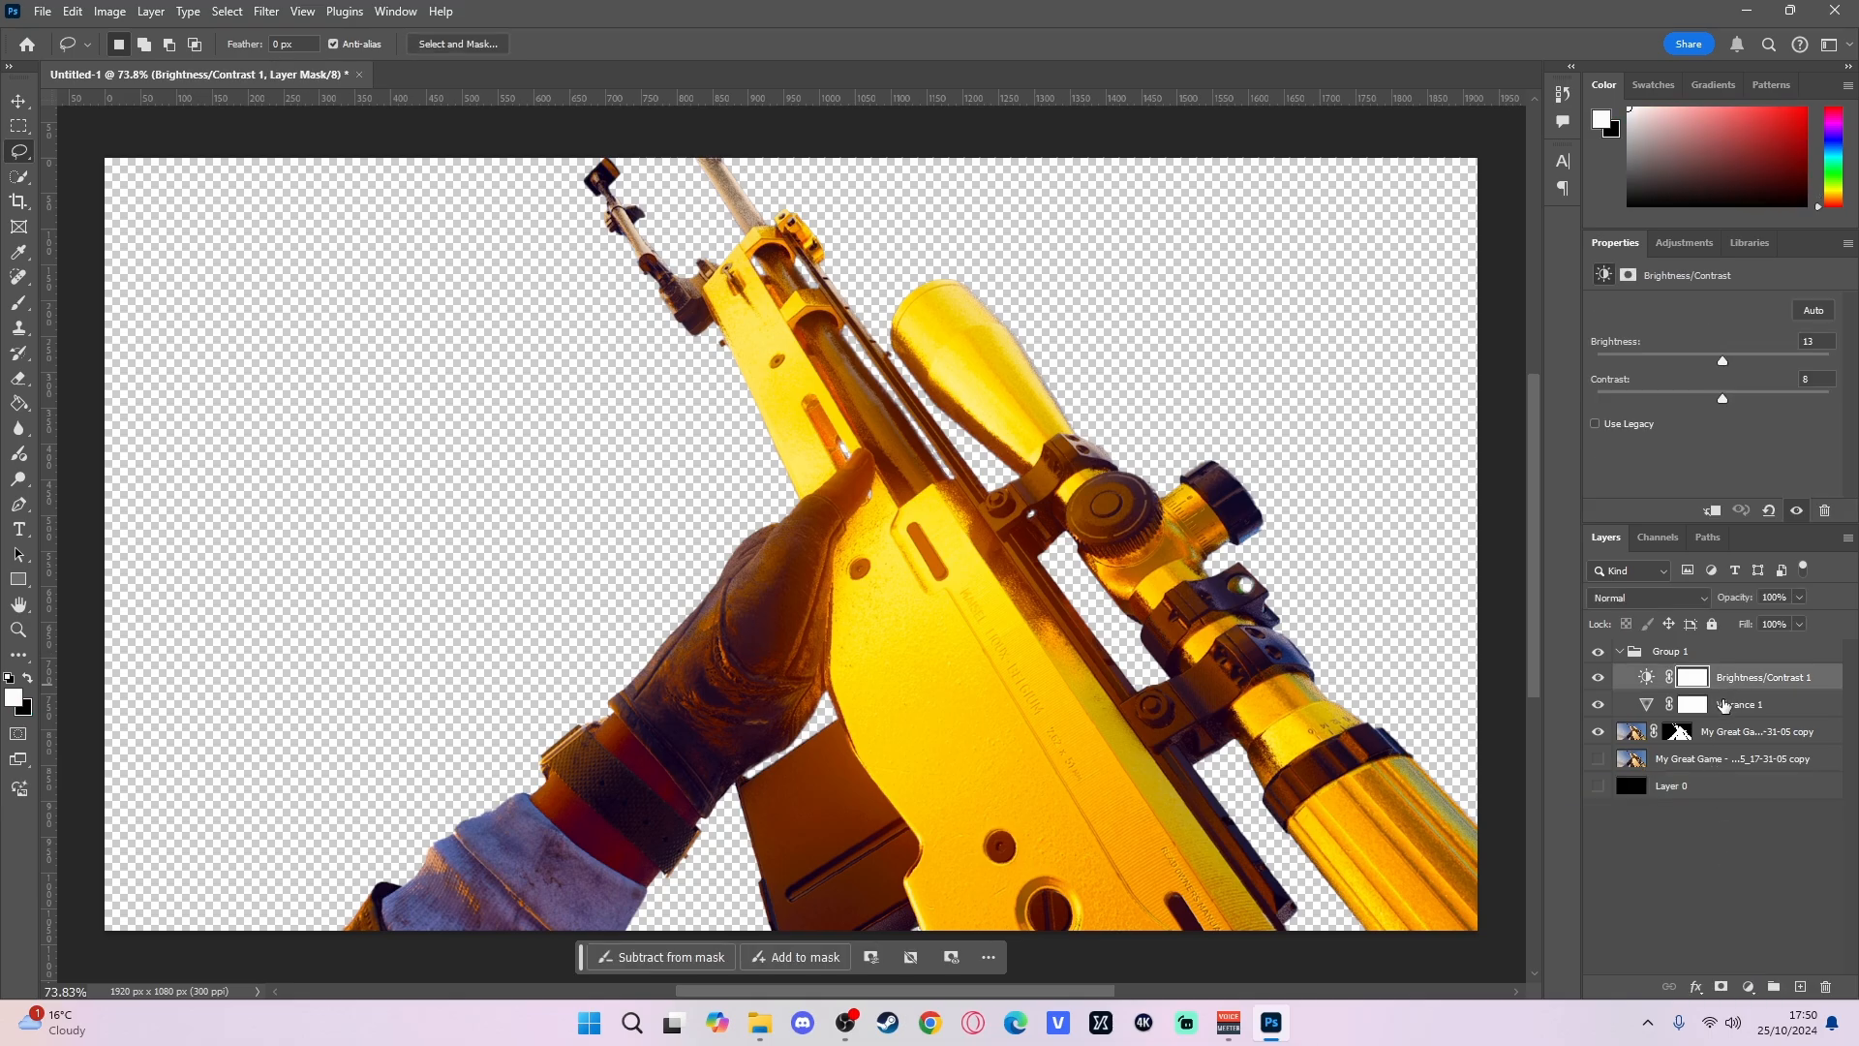
click(1723, 710)
click(1724, 682)
- Tune the Vibrance adjustment and set Brightness to 21 and Contrast to 23, previewing against the original screenshot layer before hiding it again
click(1599, 760)
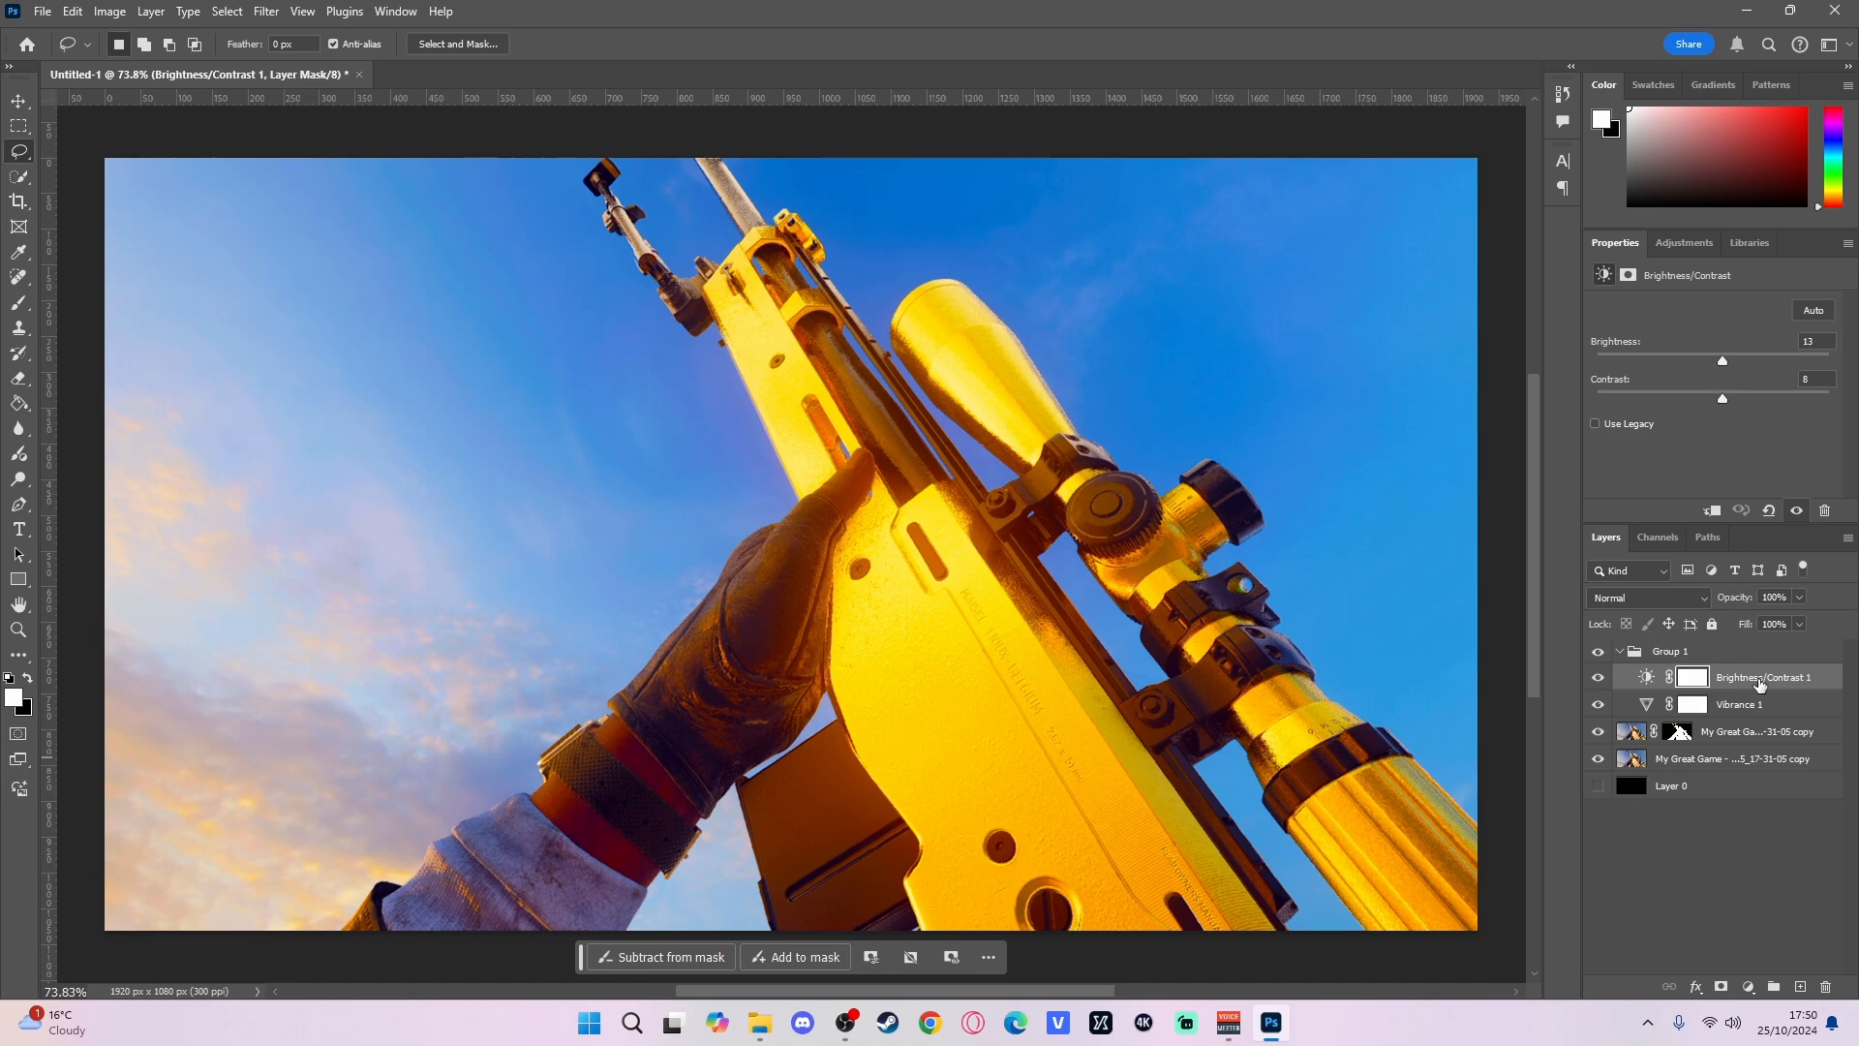
click(1761, 706)
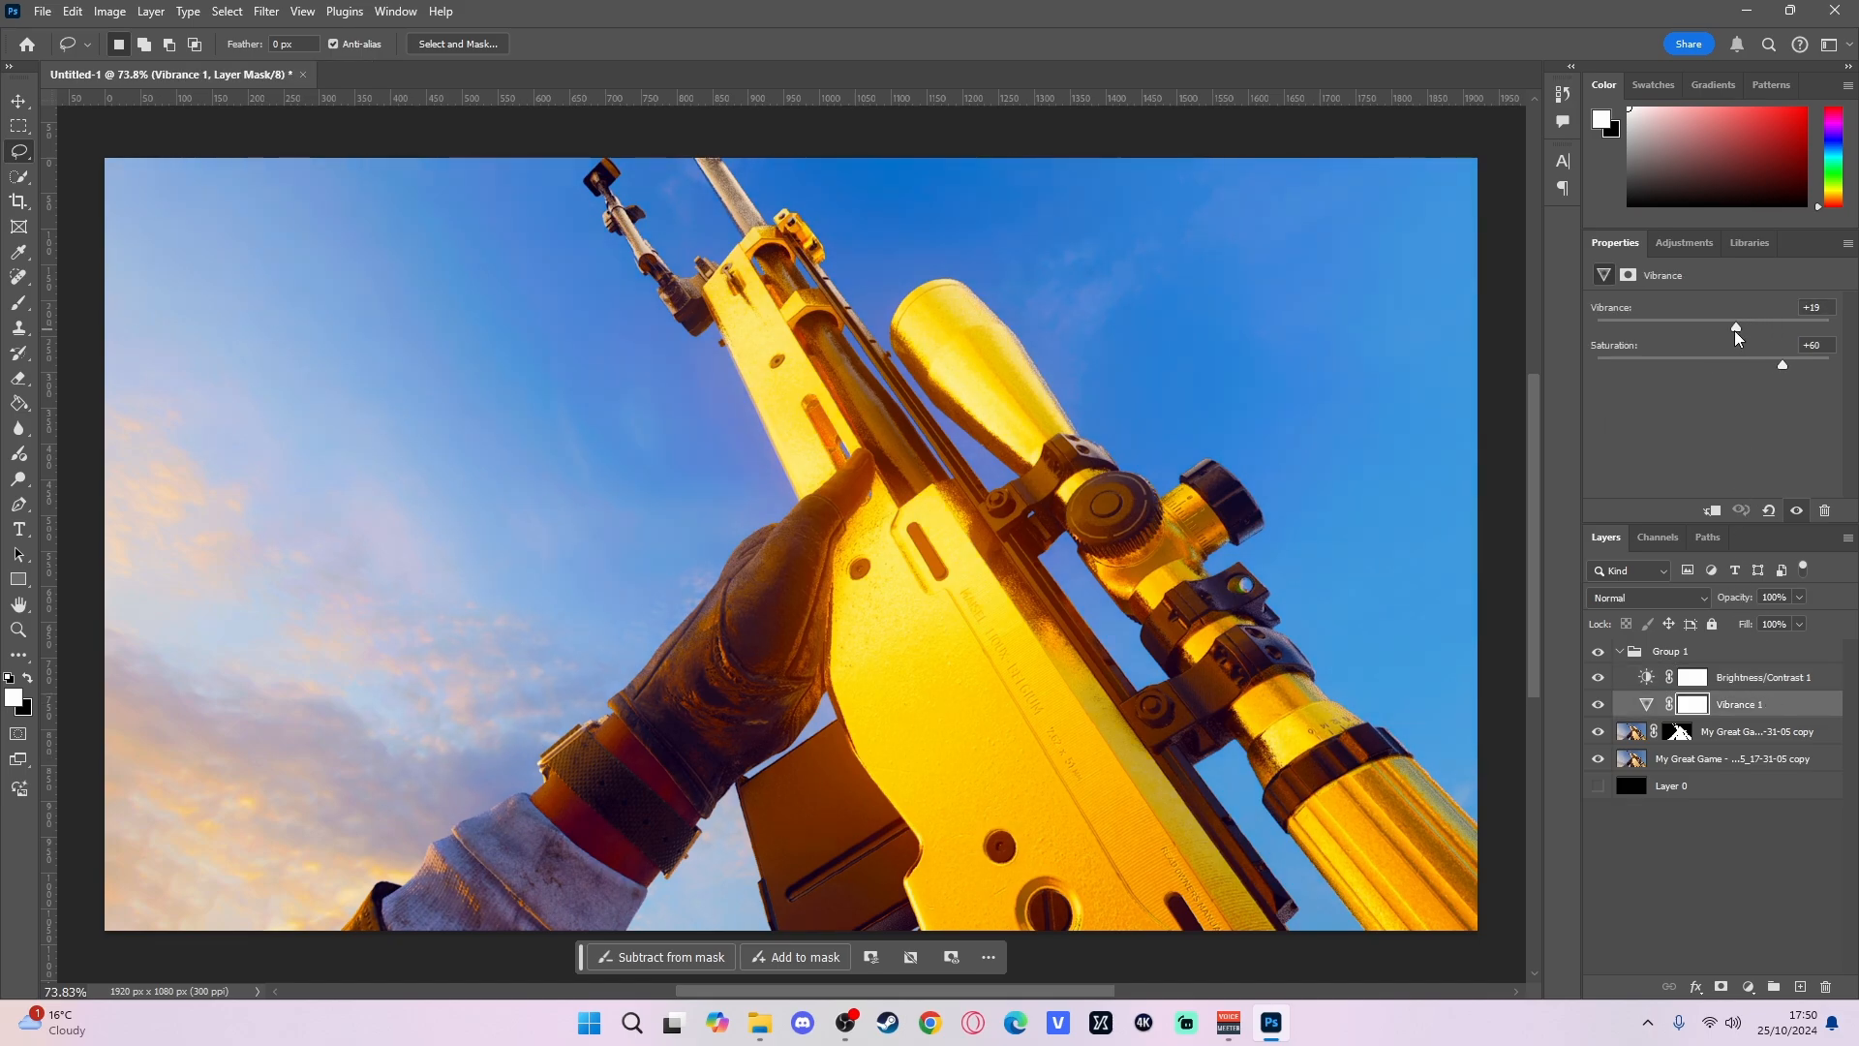
drag(1736, 332, 1734, 411)
click(1764, 677)
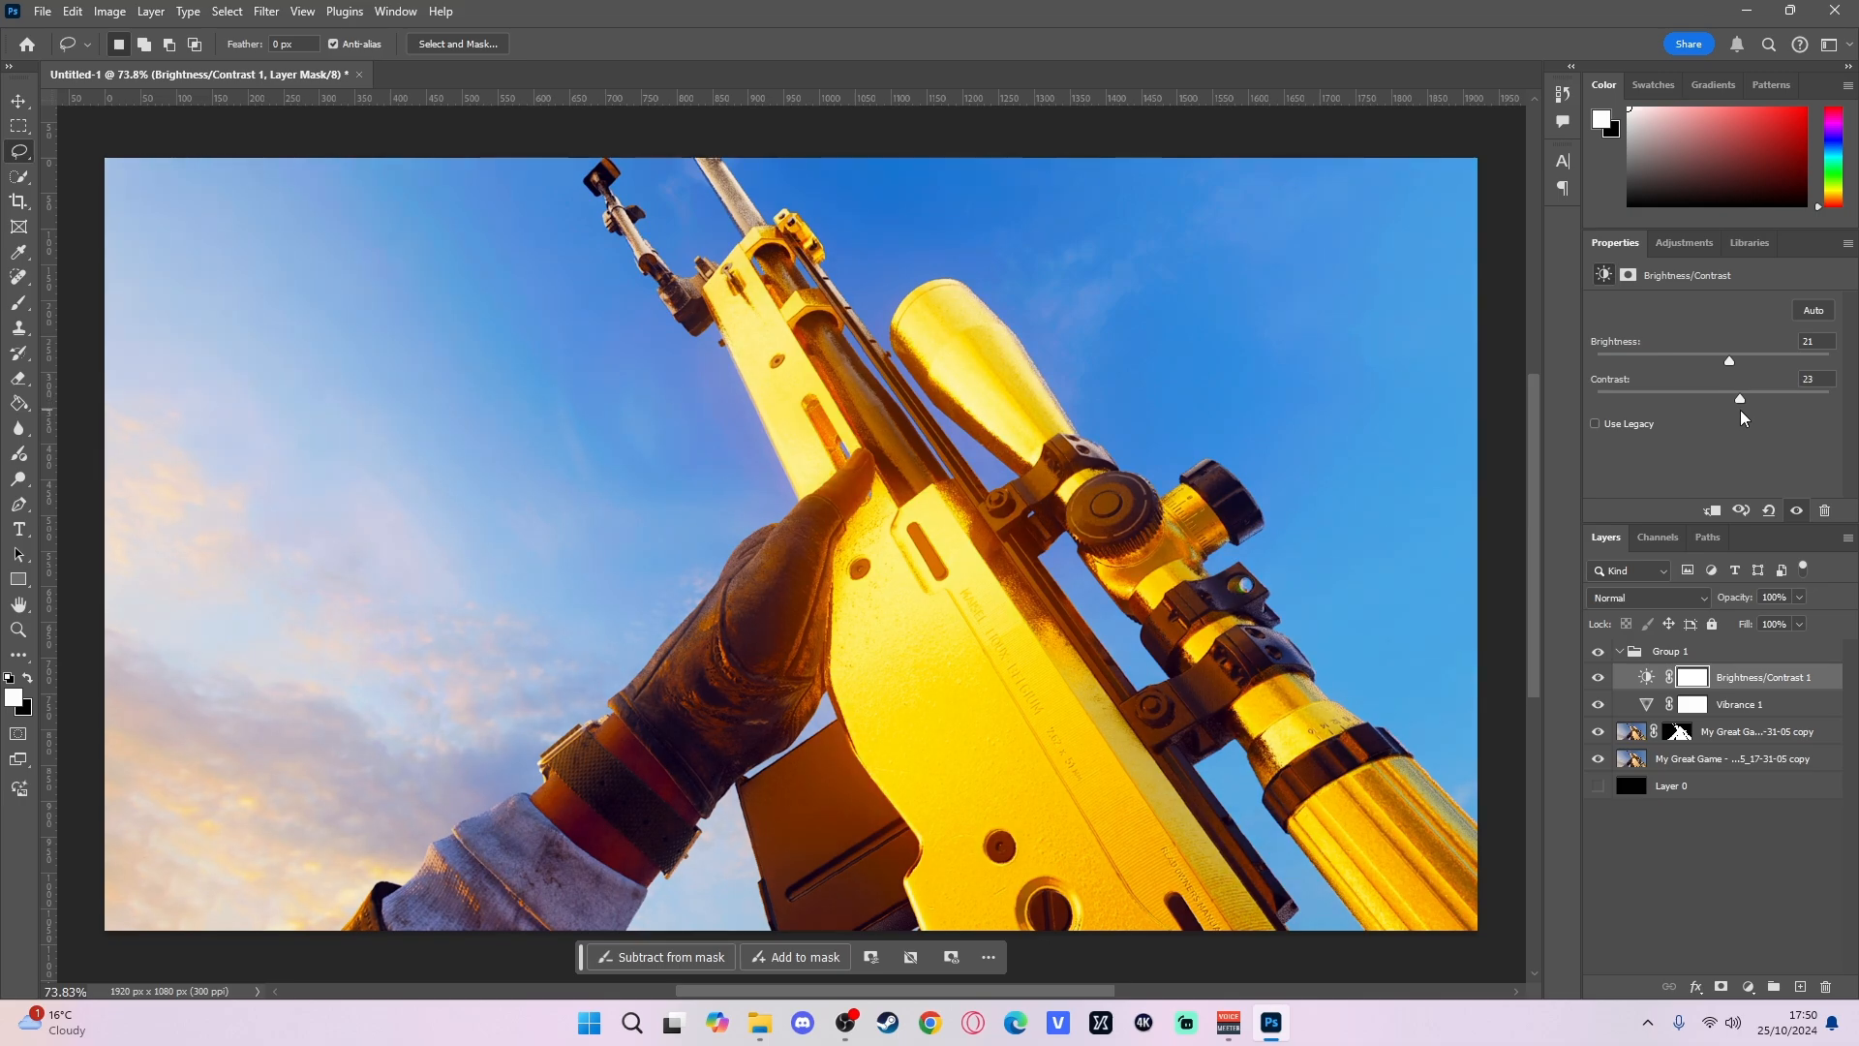
click(1620, 651)
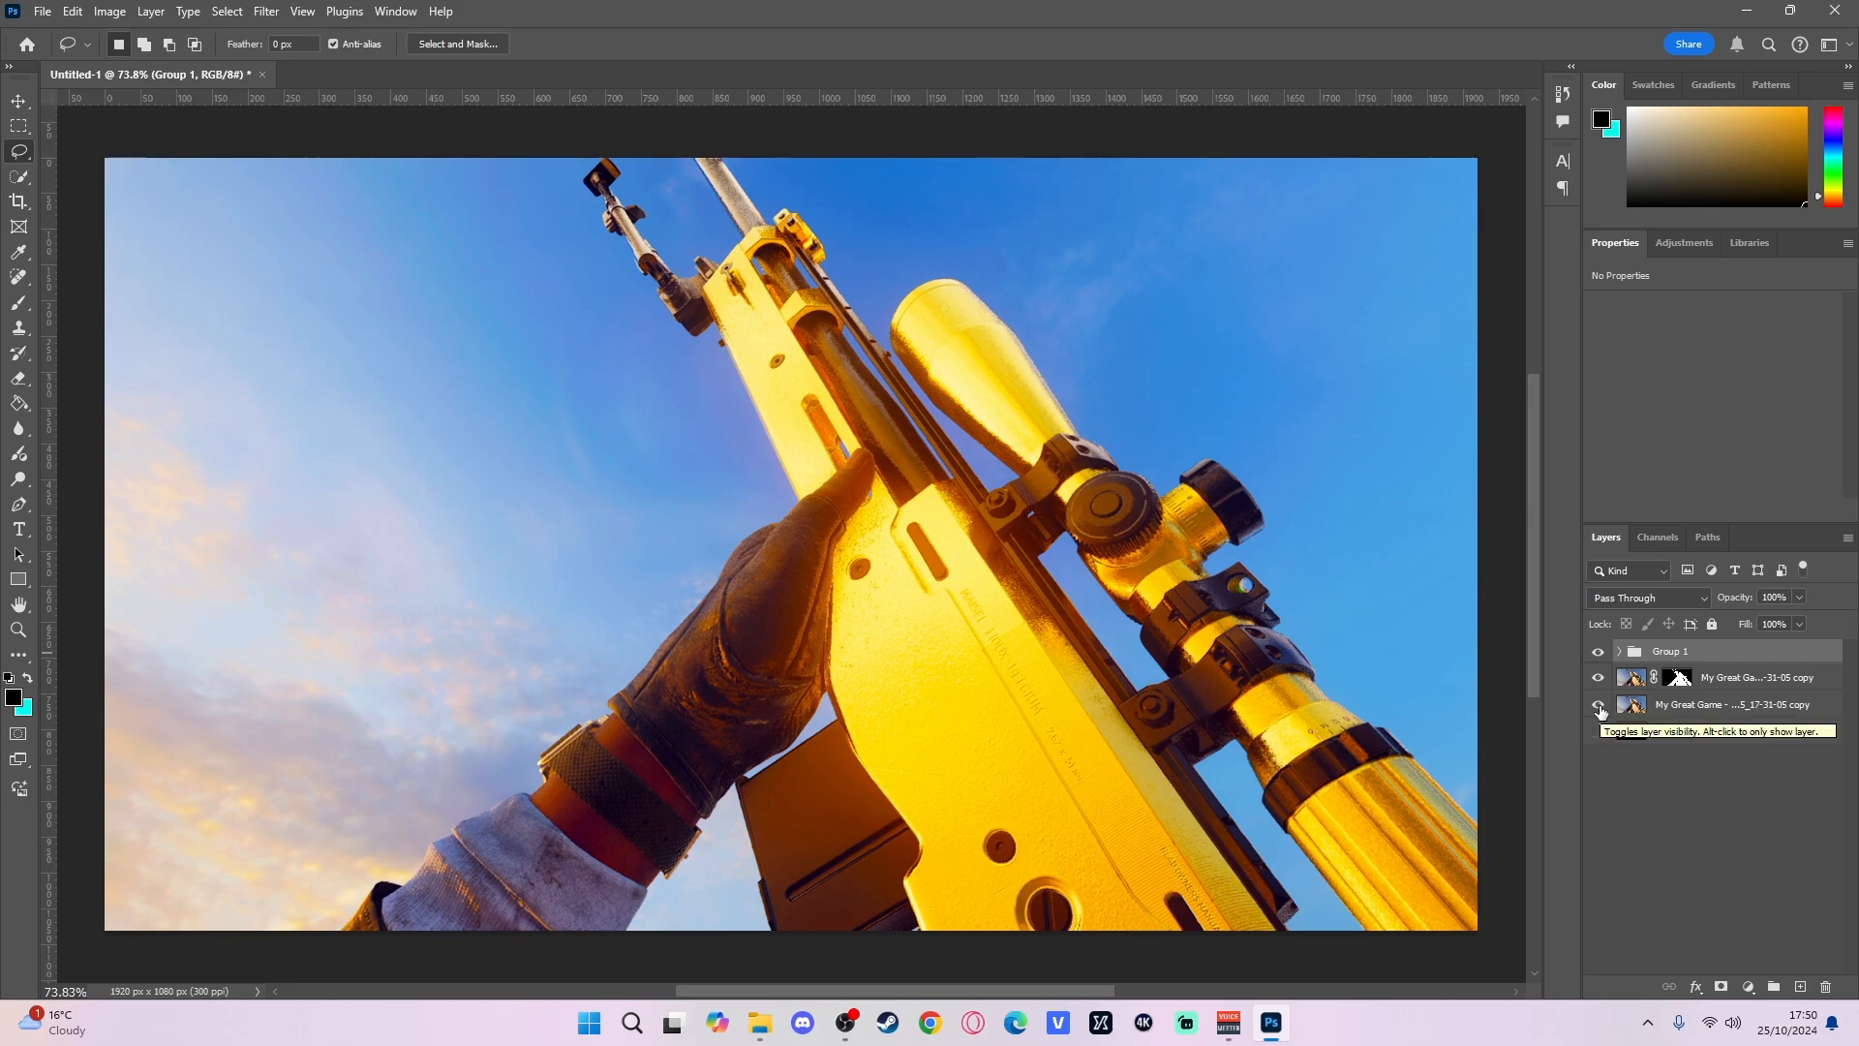
click(1599, 706)
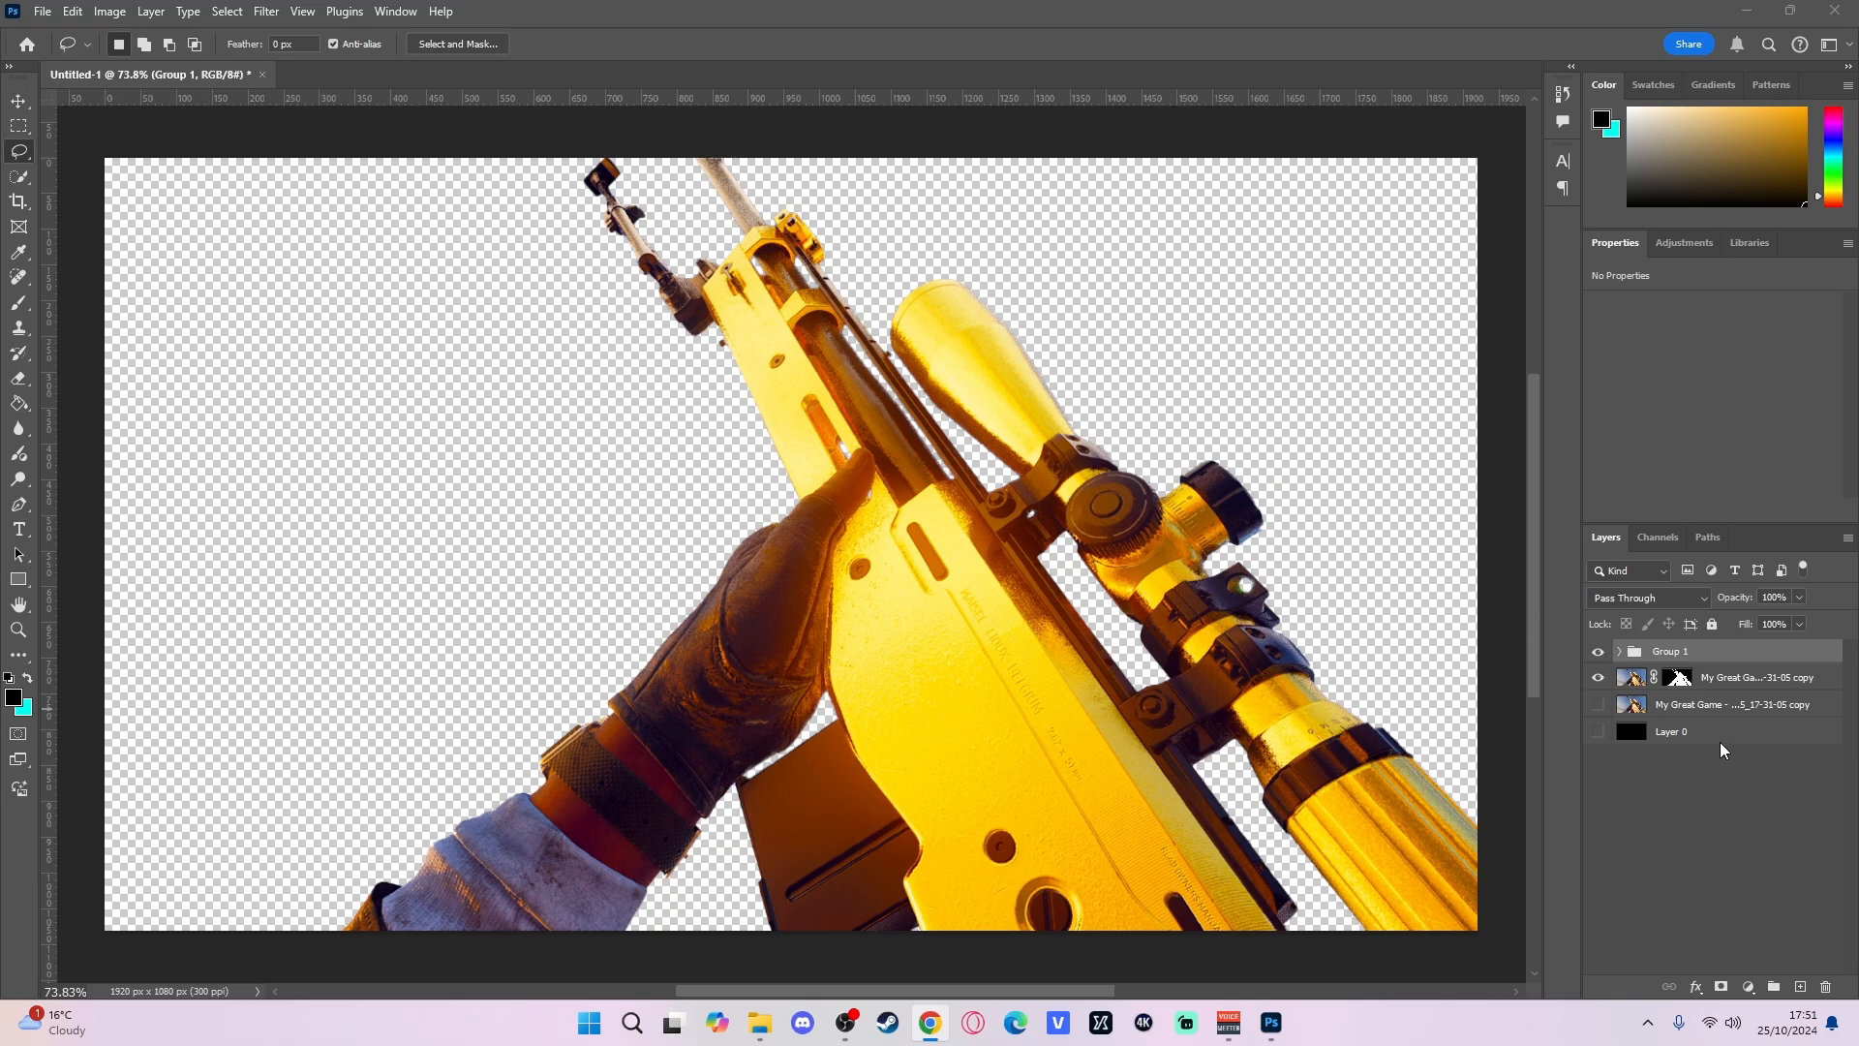
- Paste the train yard background image as a new layer and move it below the hidden original screenshot layer
click(1716, 713)
click(1714, 711)
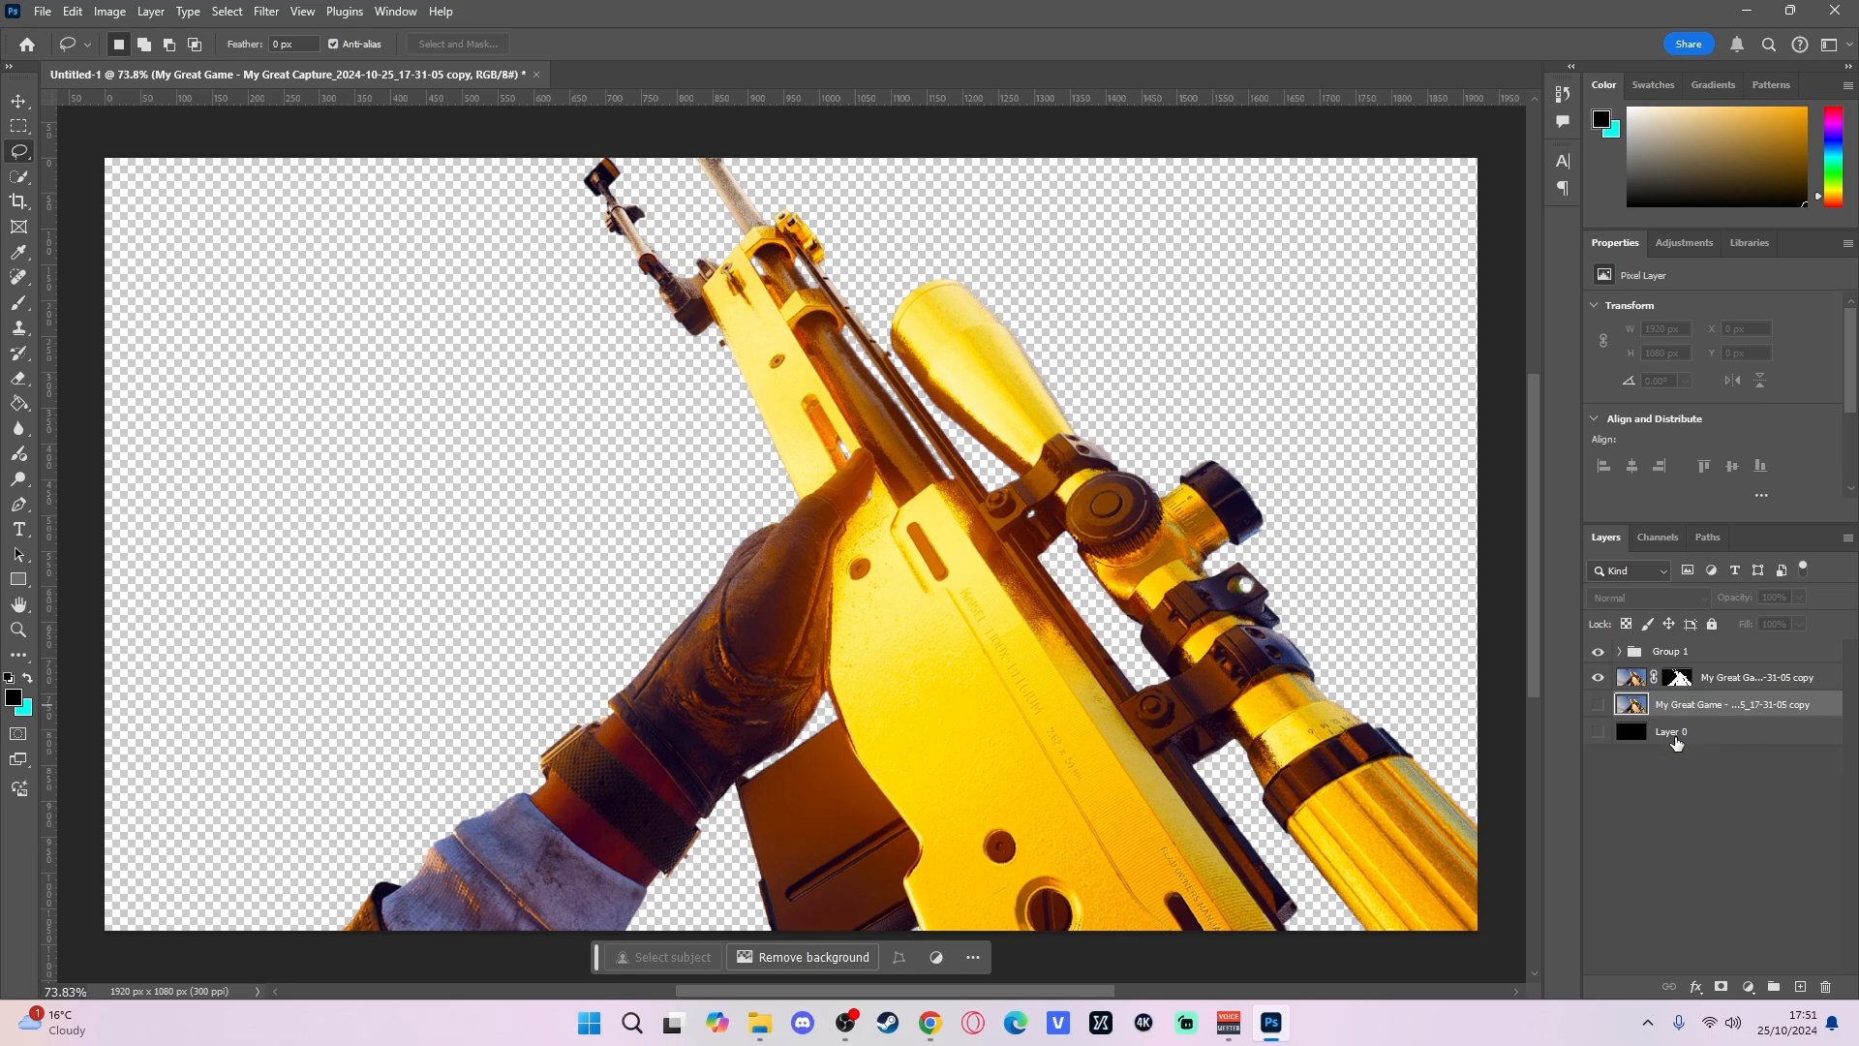
key(ctrl+v)
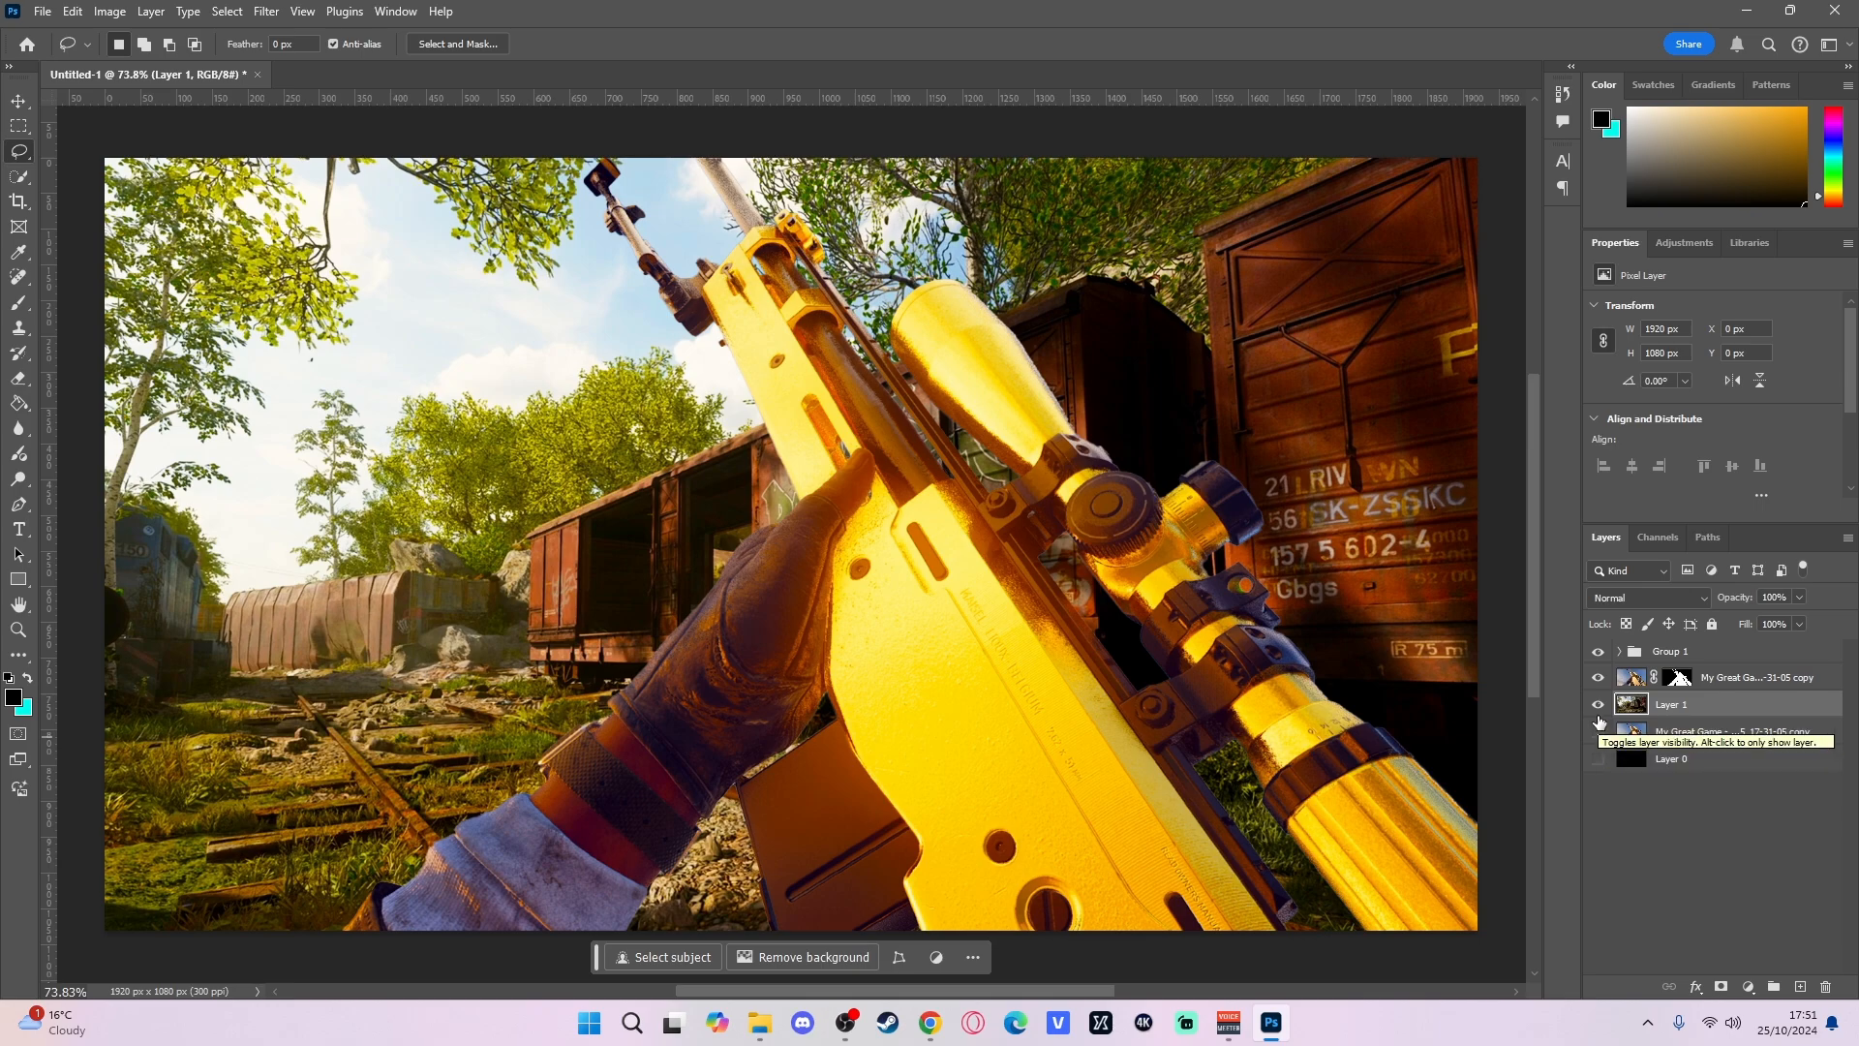
click(1599, 726)
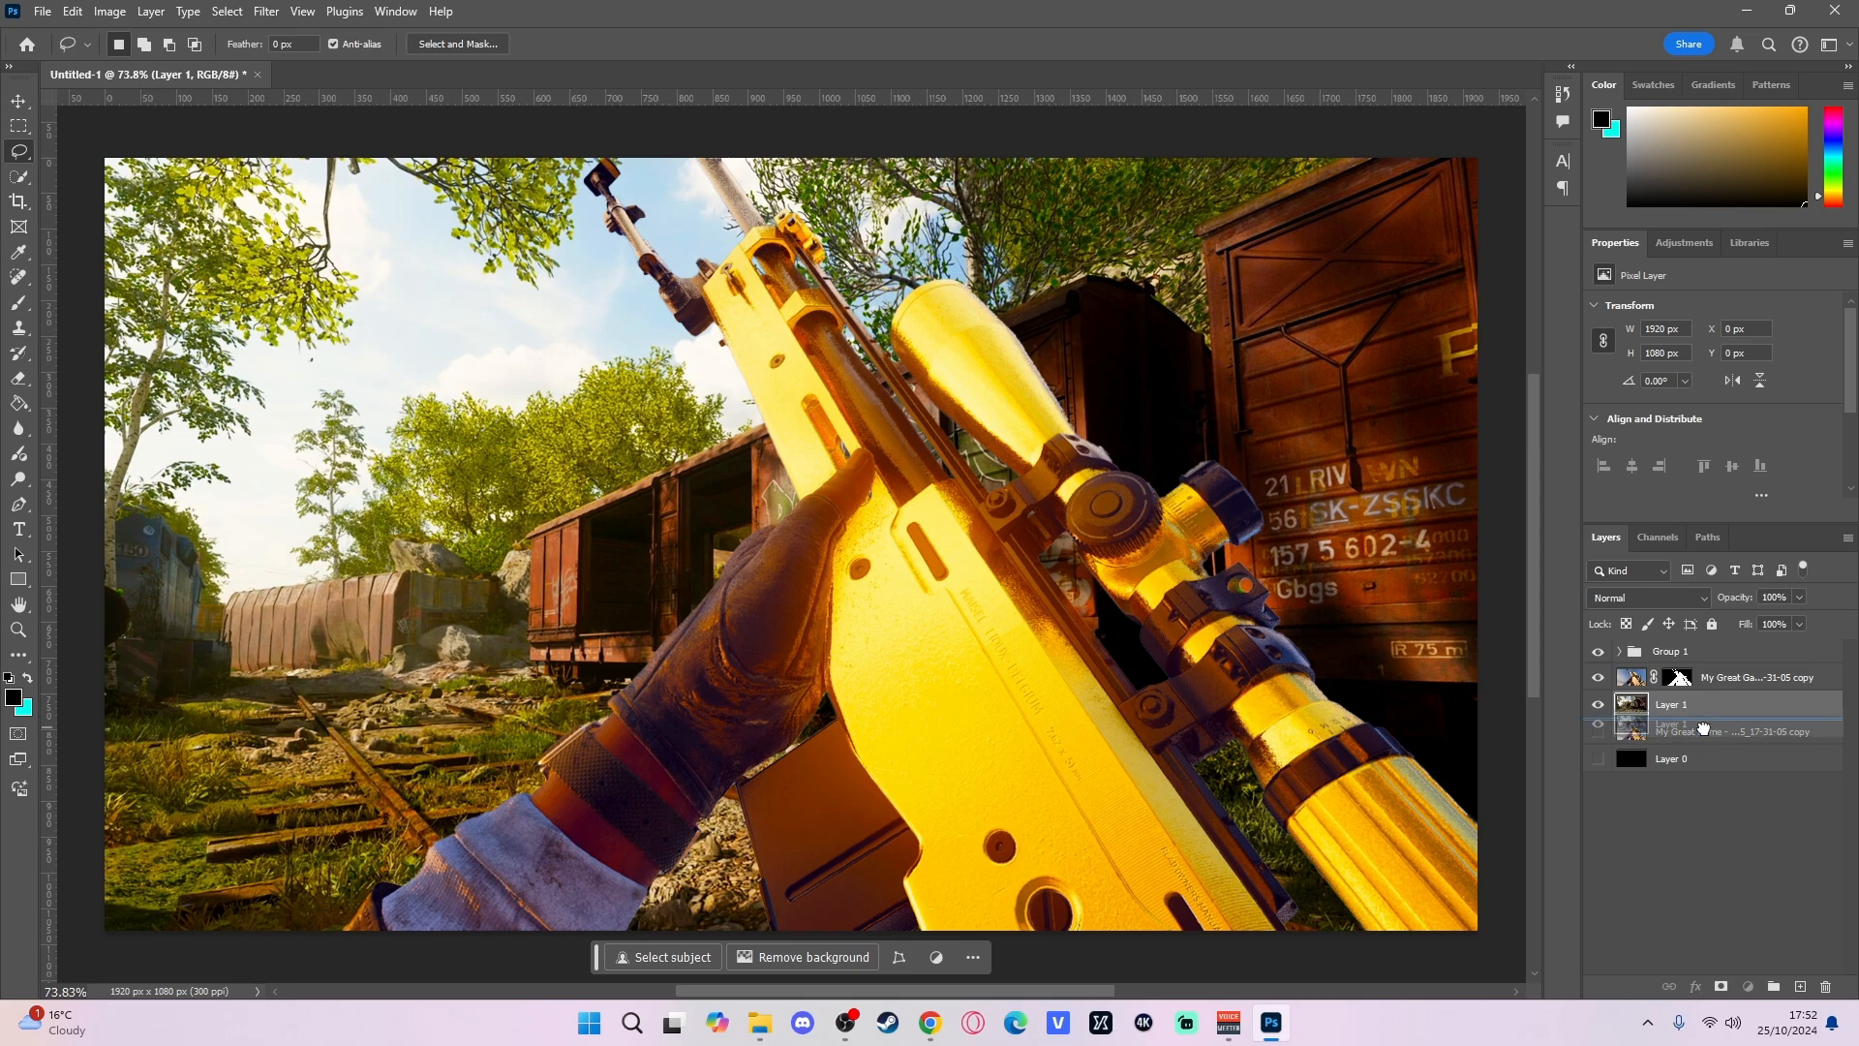
key(ctrl+bracketleft)
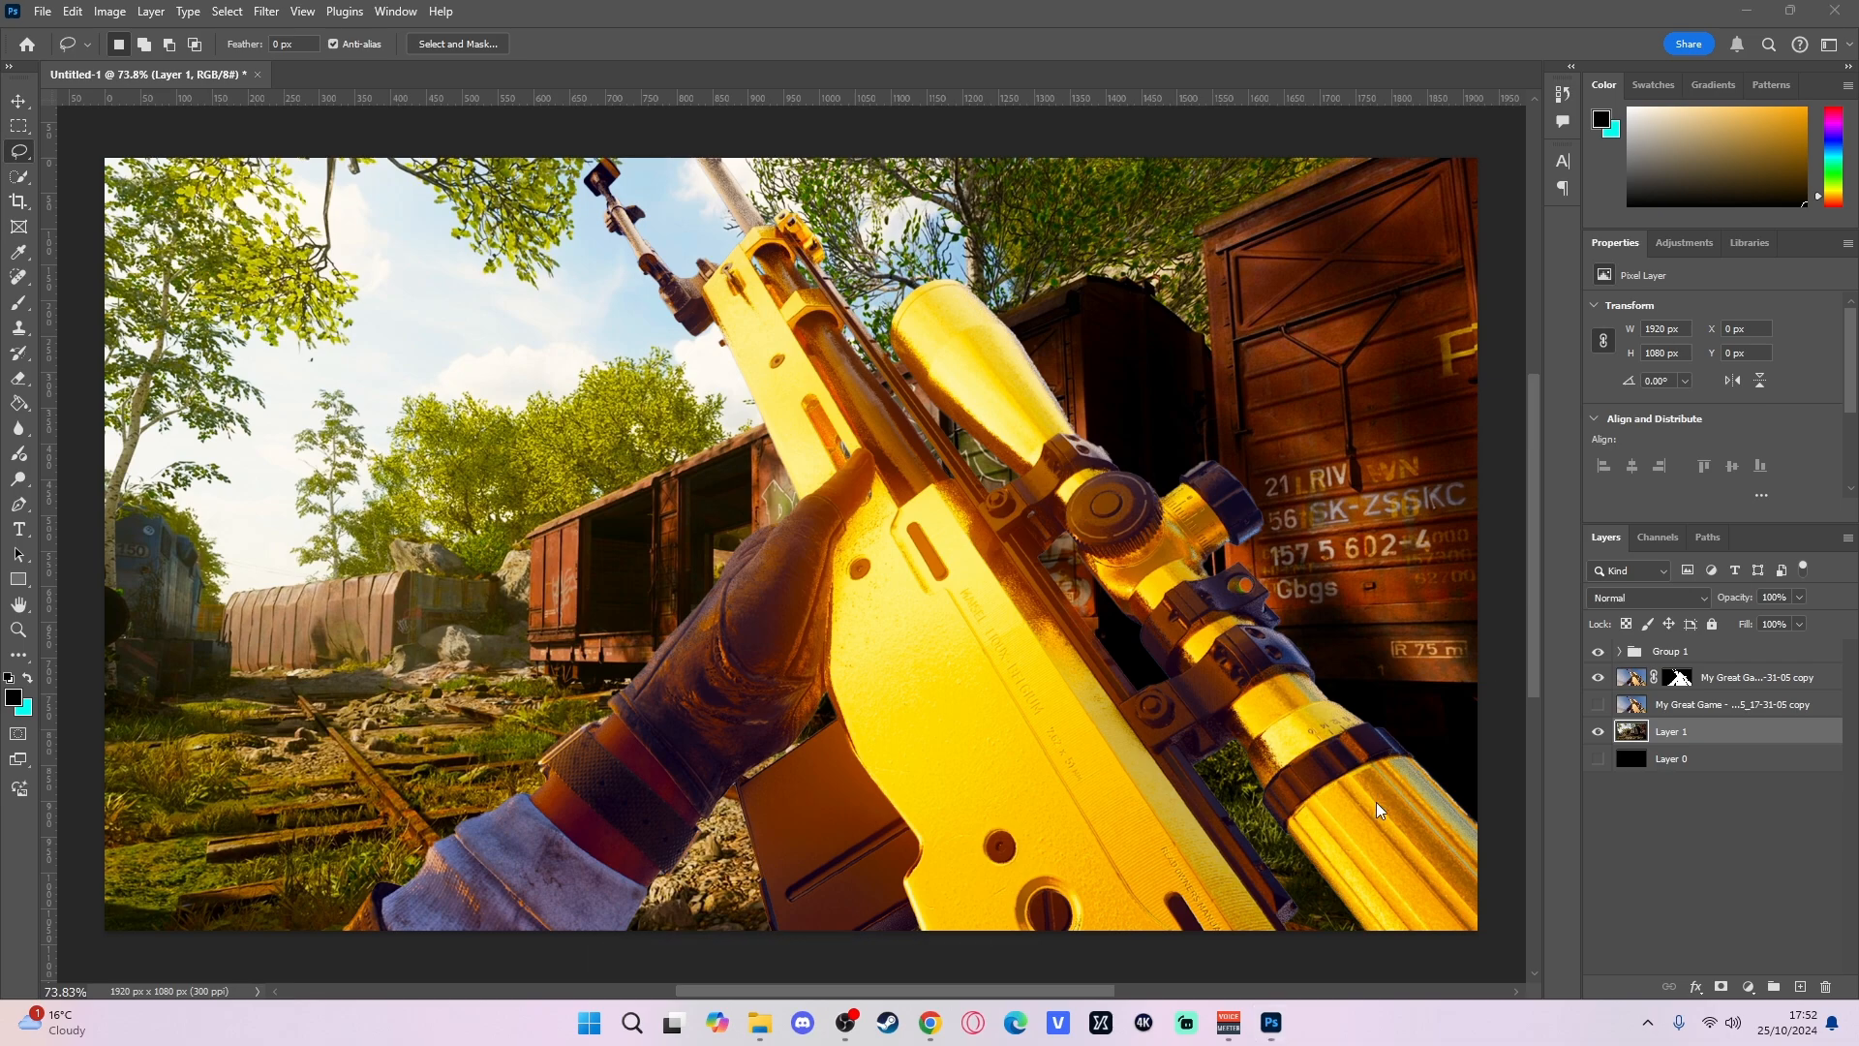
- Place sparks.jpg directly above the train yard background layer and set its blend mode to Screen
click(1668, 742)
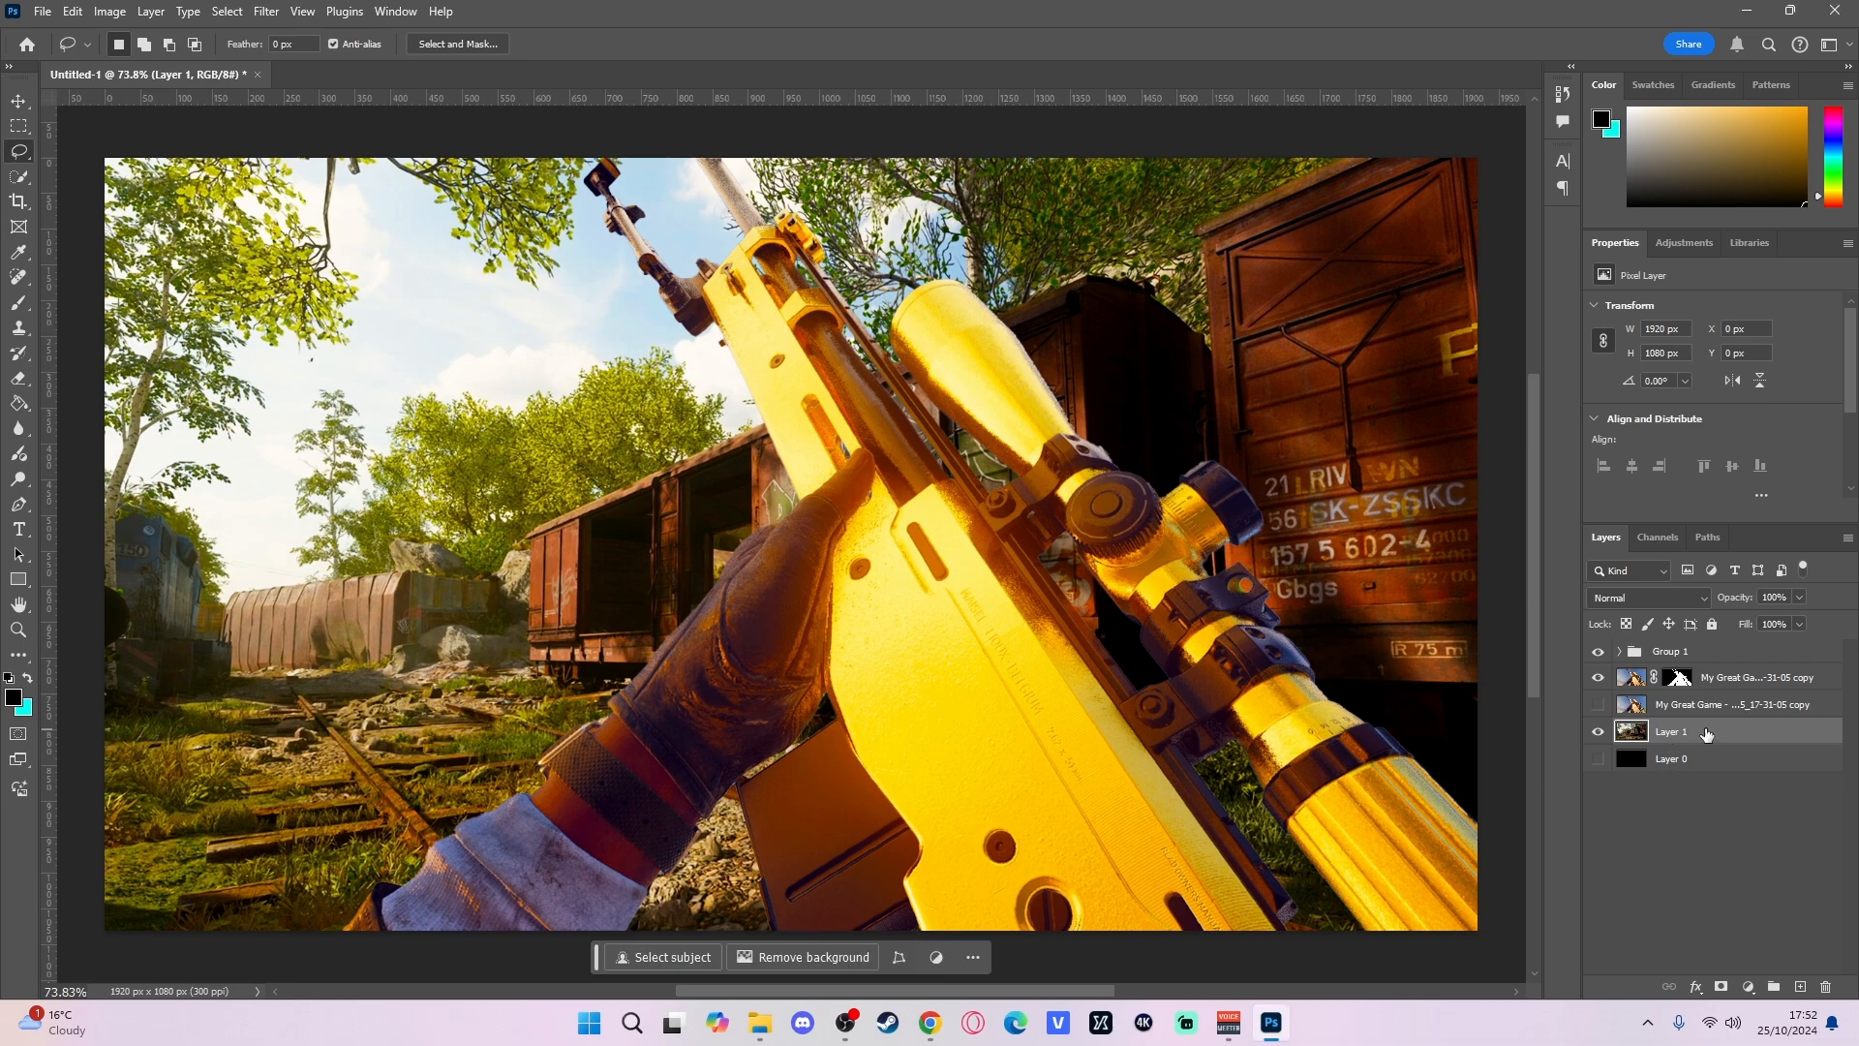
click(19, 101)
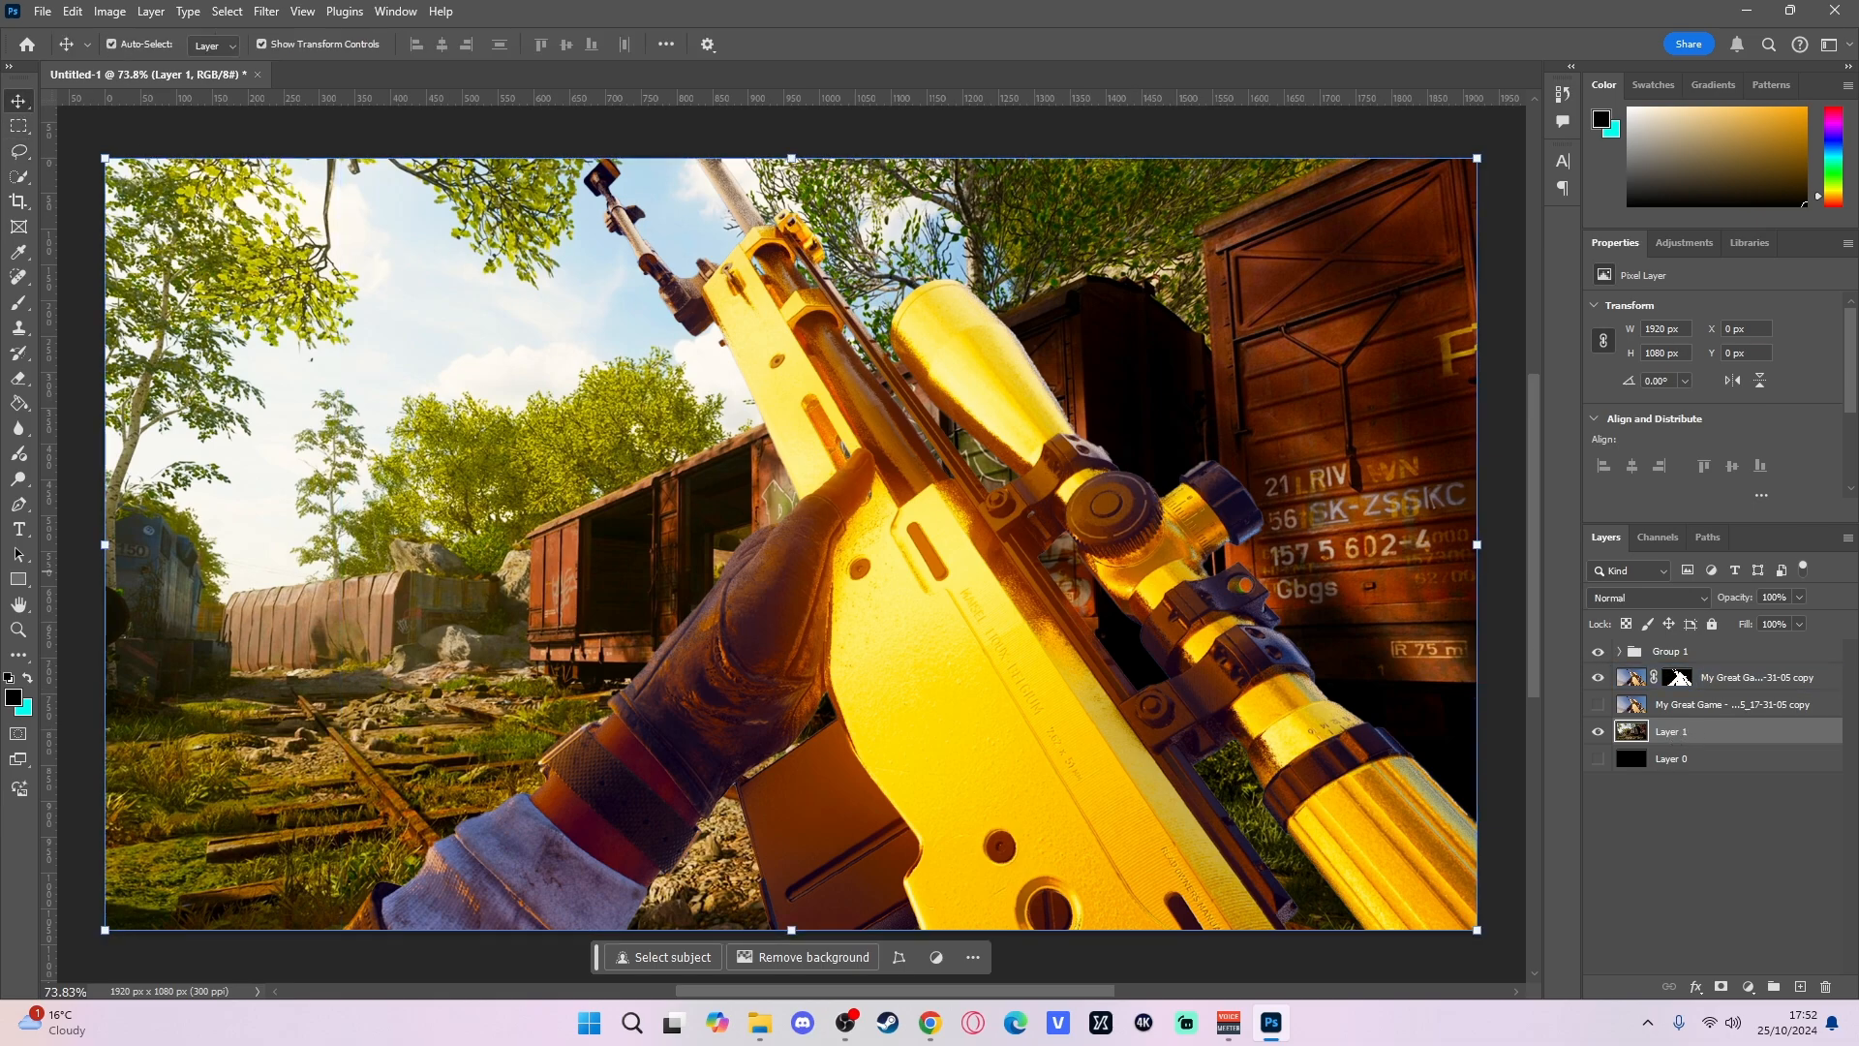
drag(1858, 387, 1044, 548)
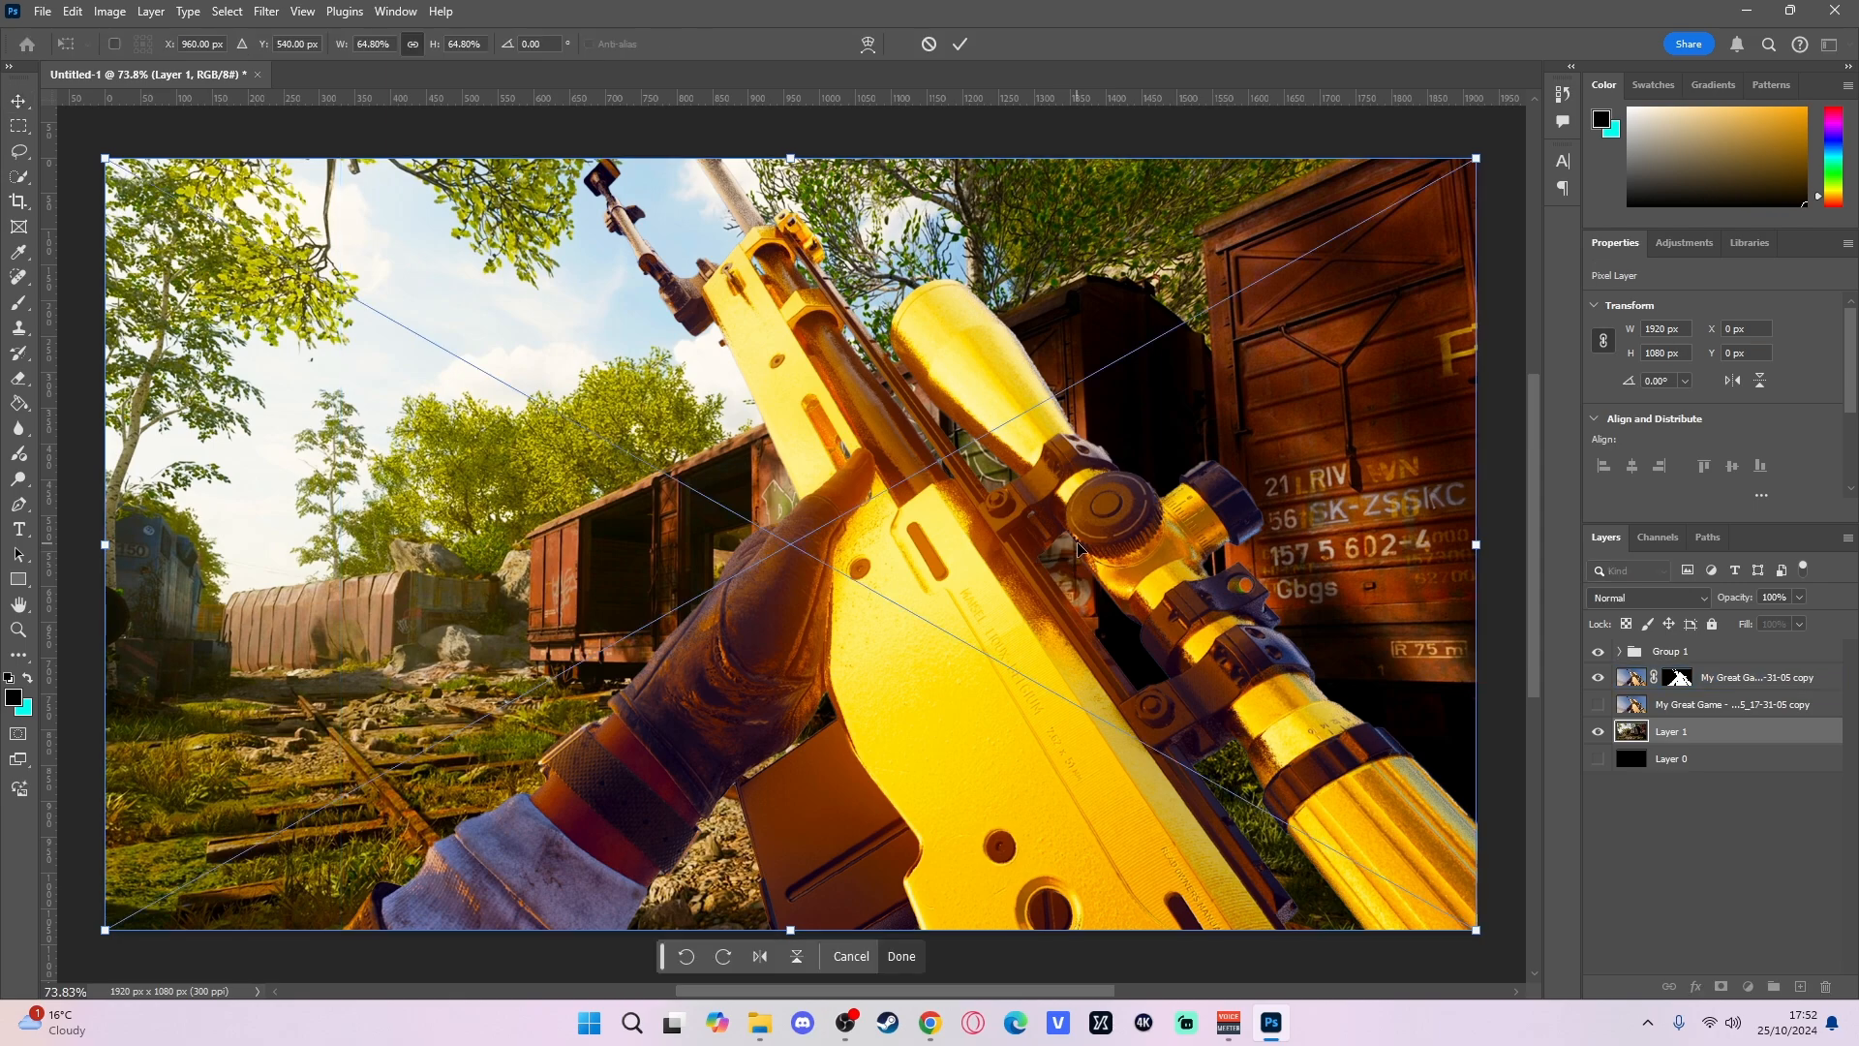
key(Return)
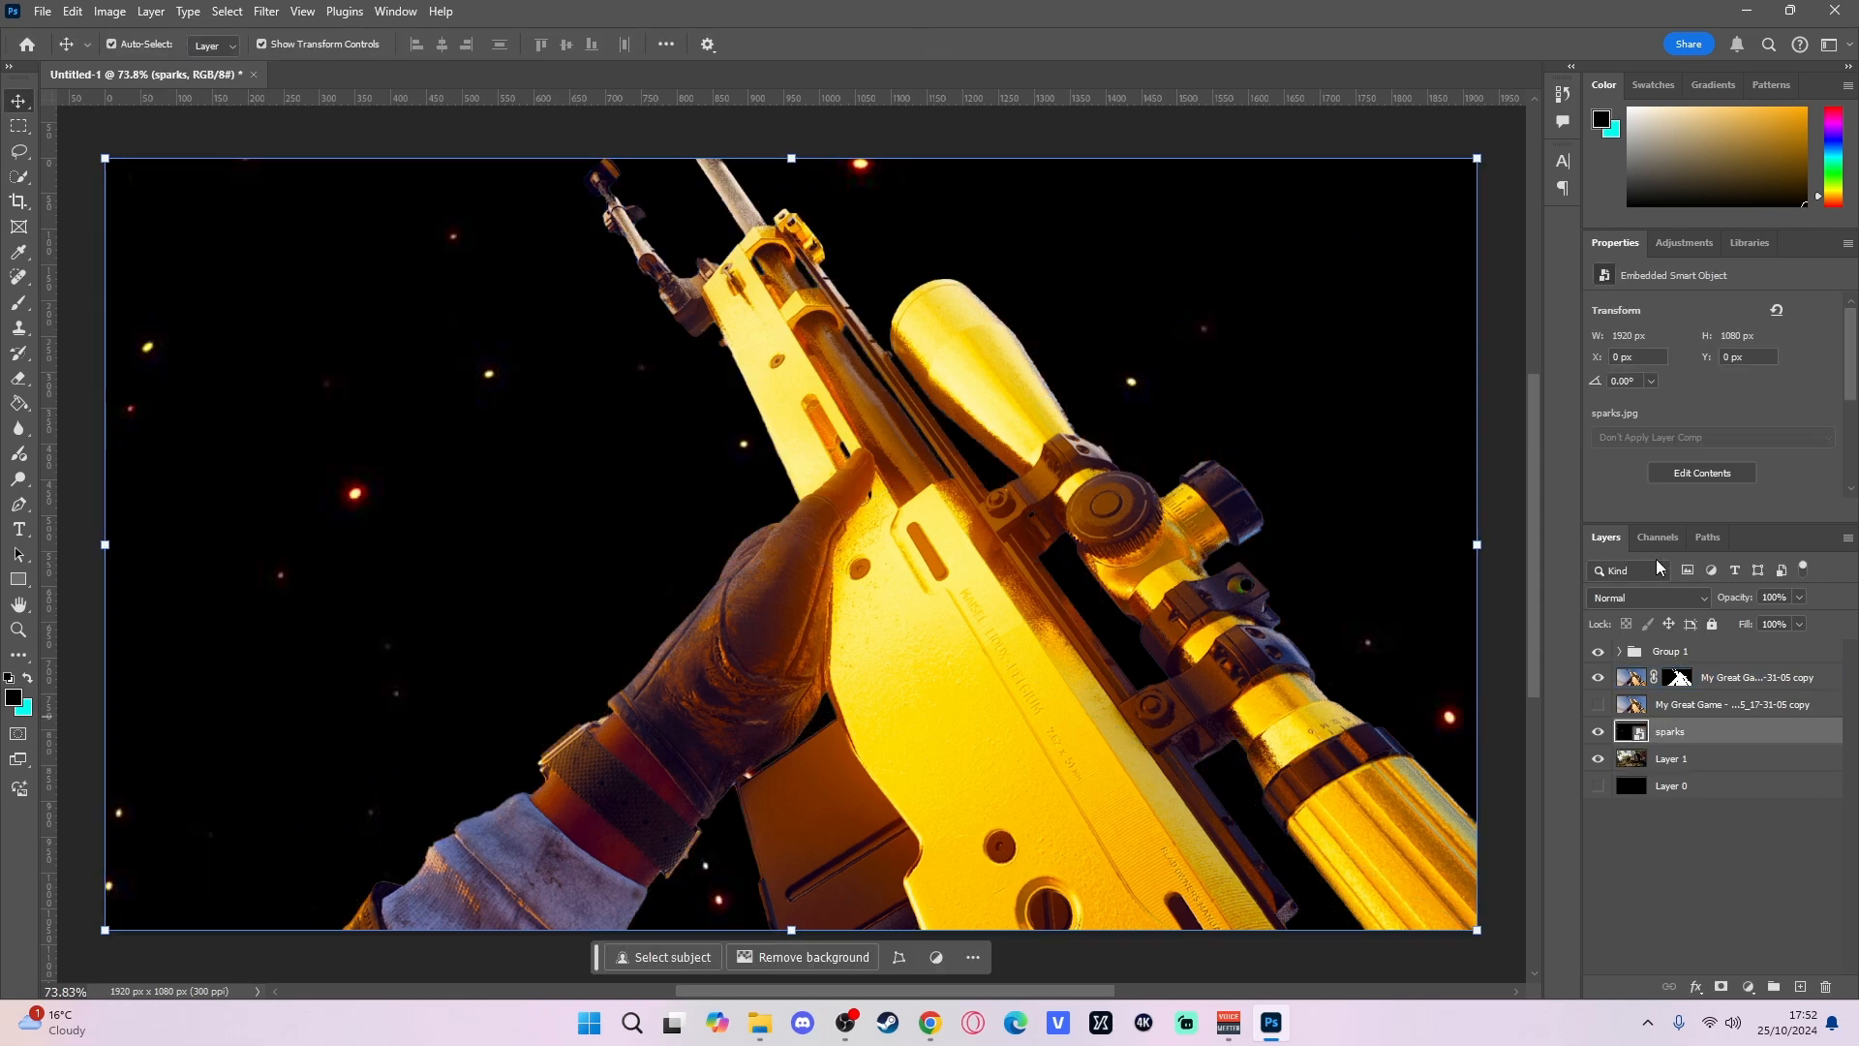
click(1646, 600)
click(1646, 612)
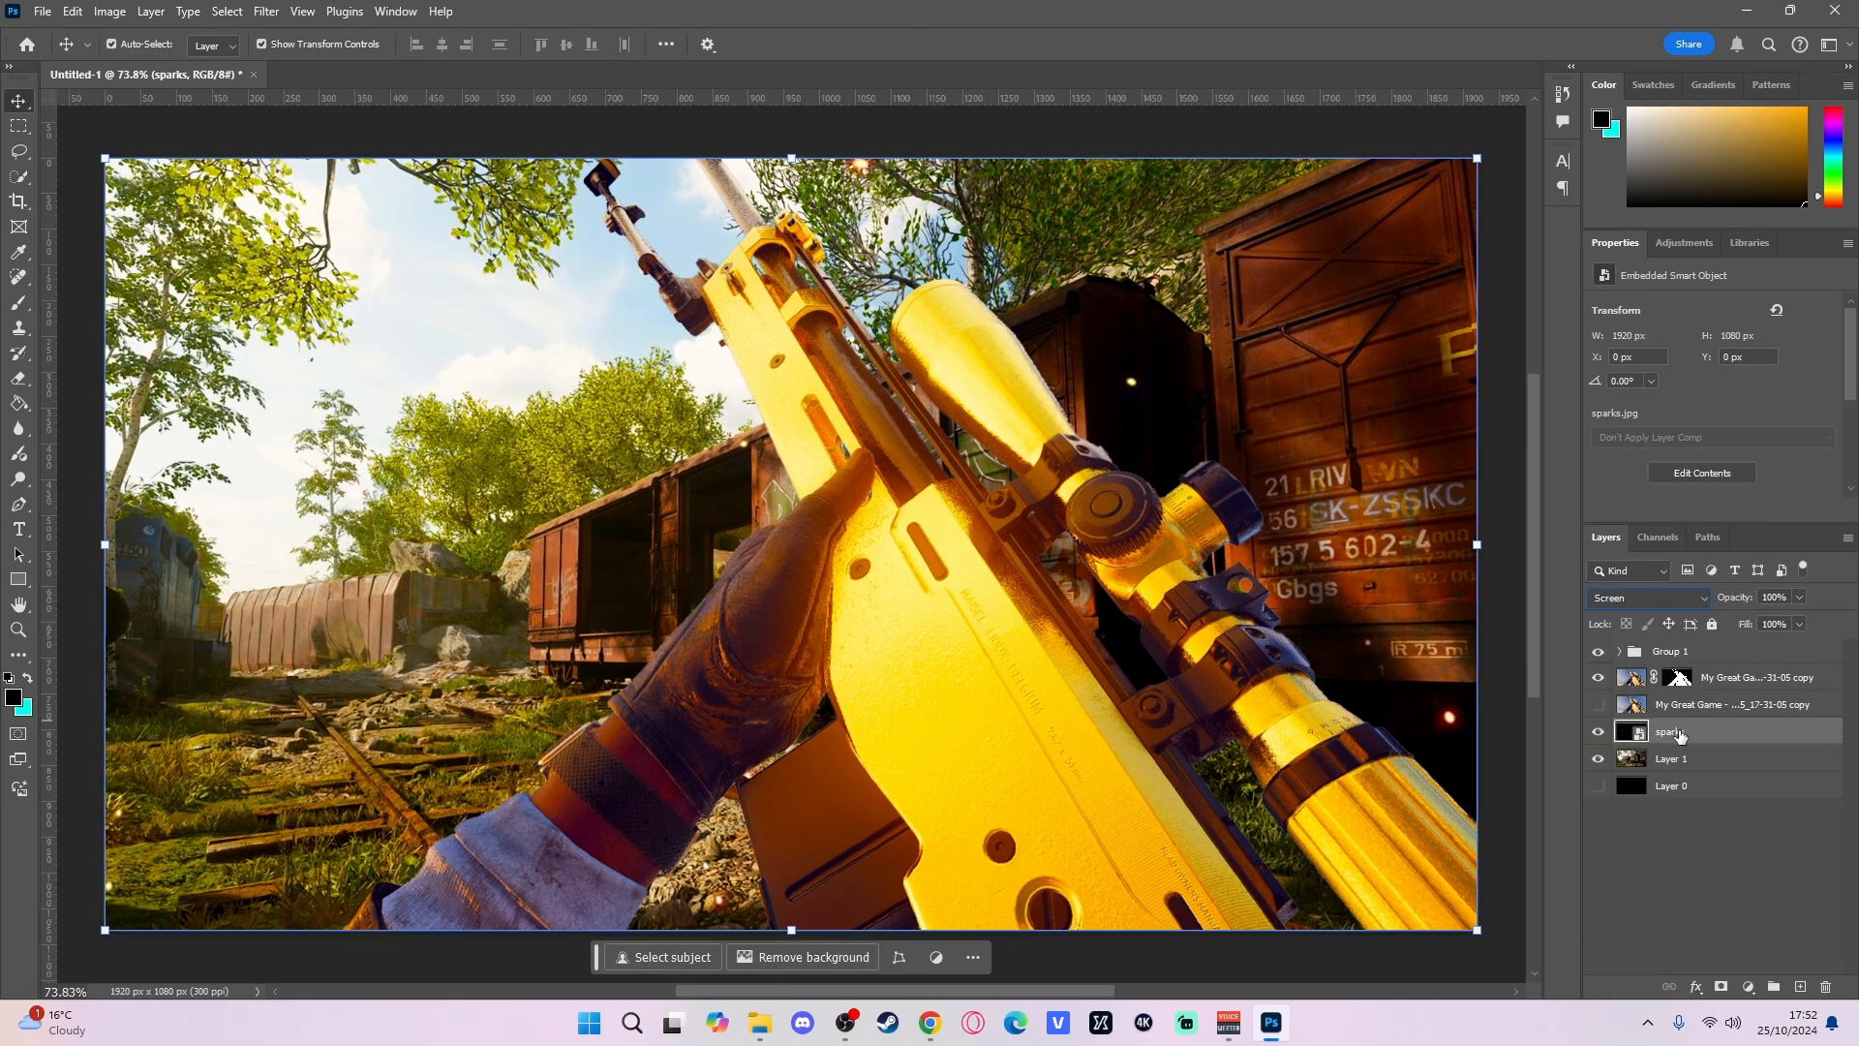
- Move the sparks layer above the weapon cutout and set its opacity to 86%
drag(1684, 733, 1719, 670)
click(1799, 597)
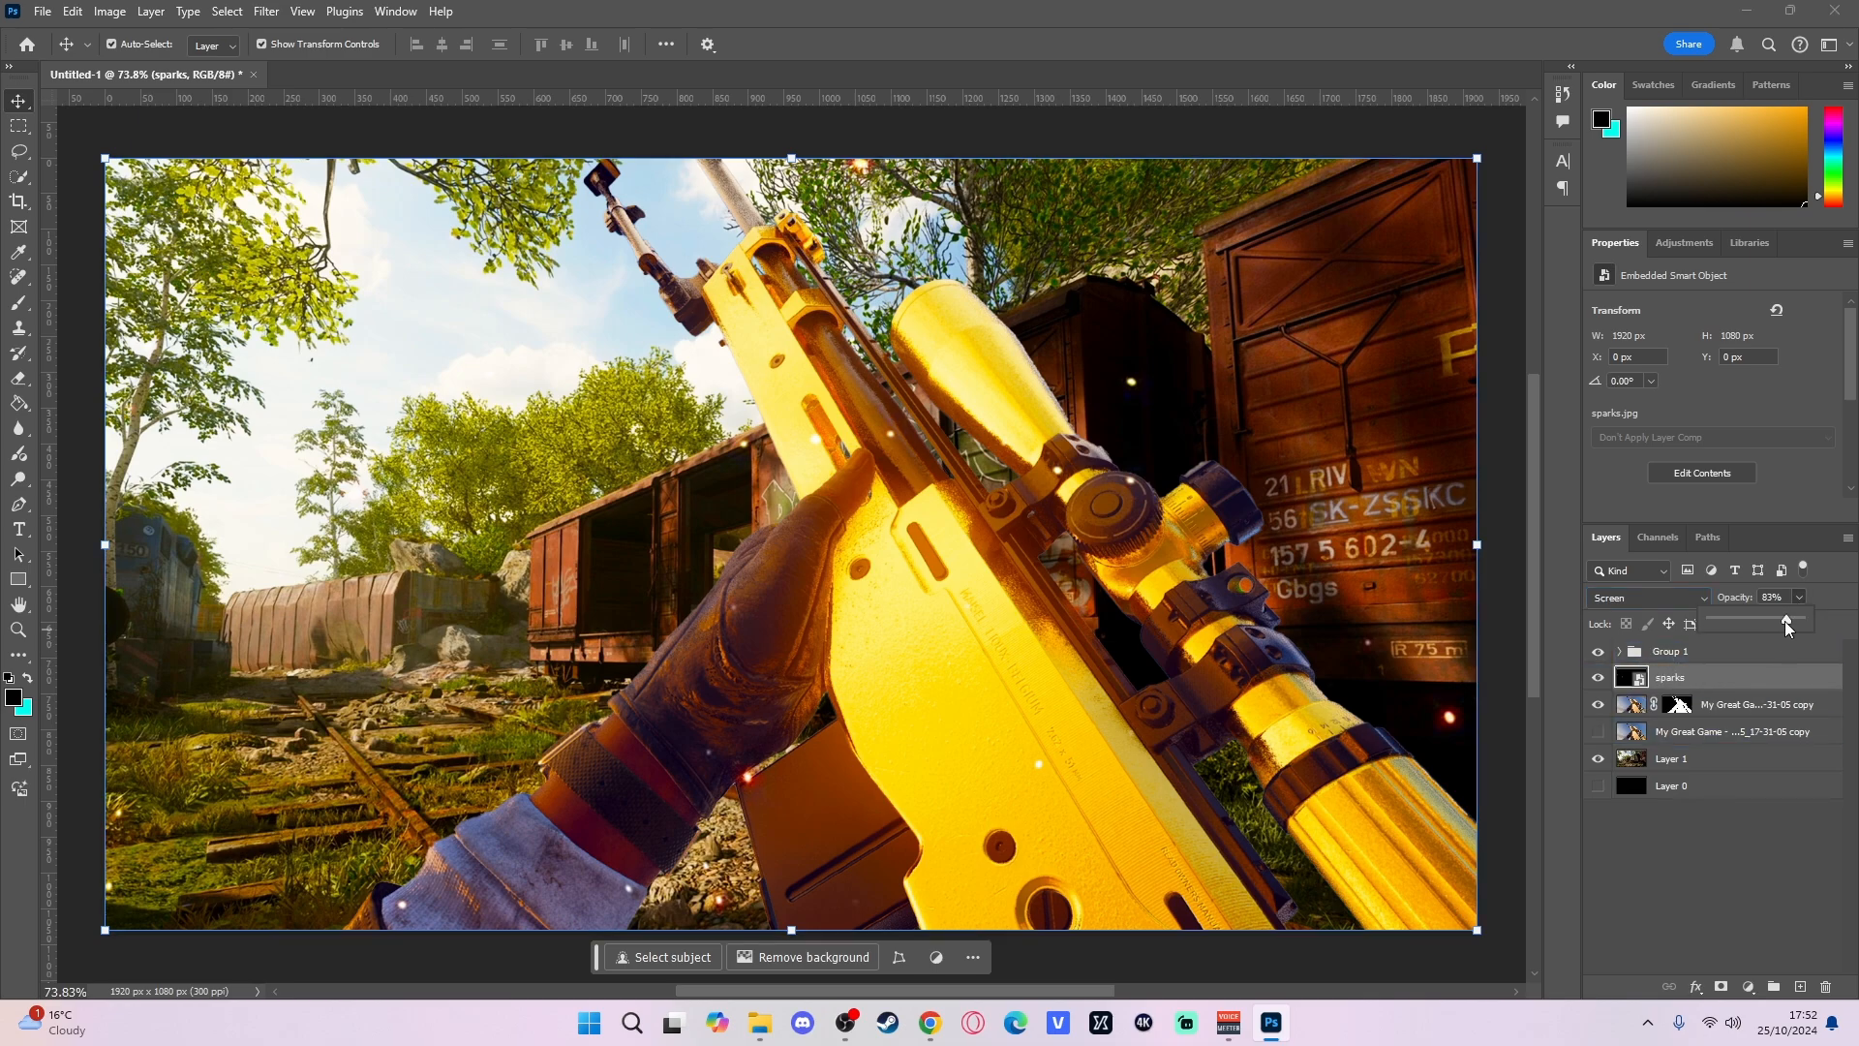
drag(1785, 627, 1779, 628)
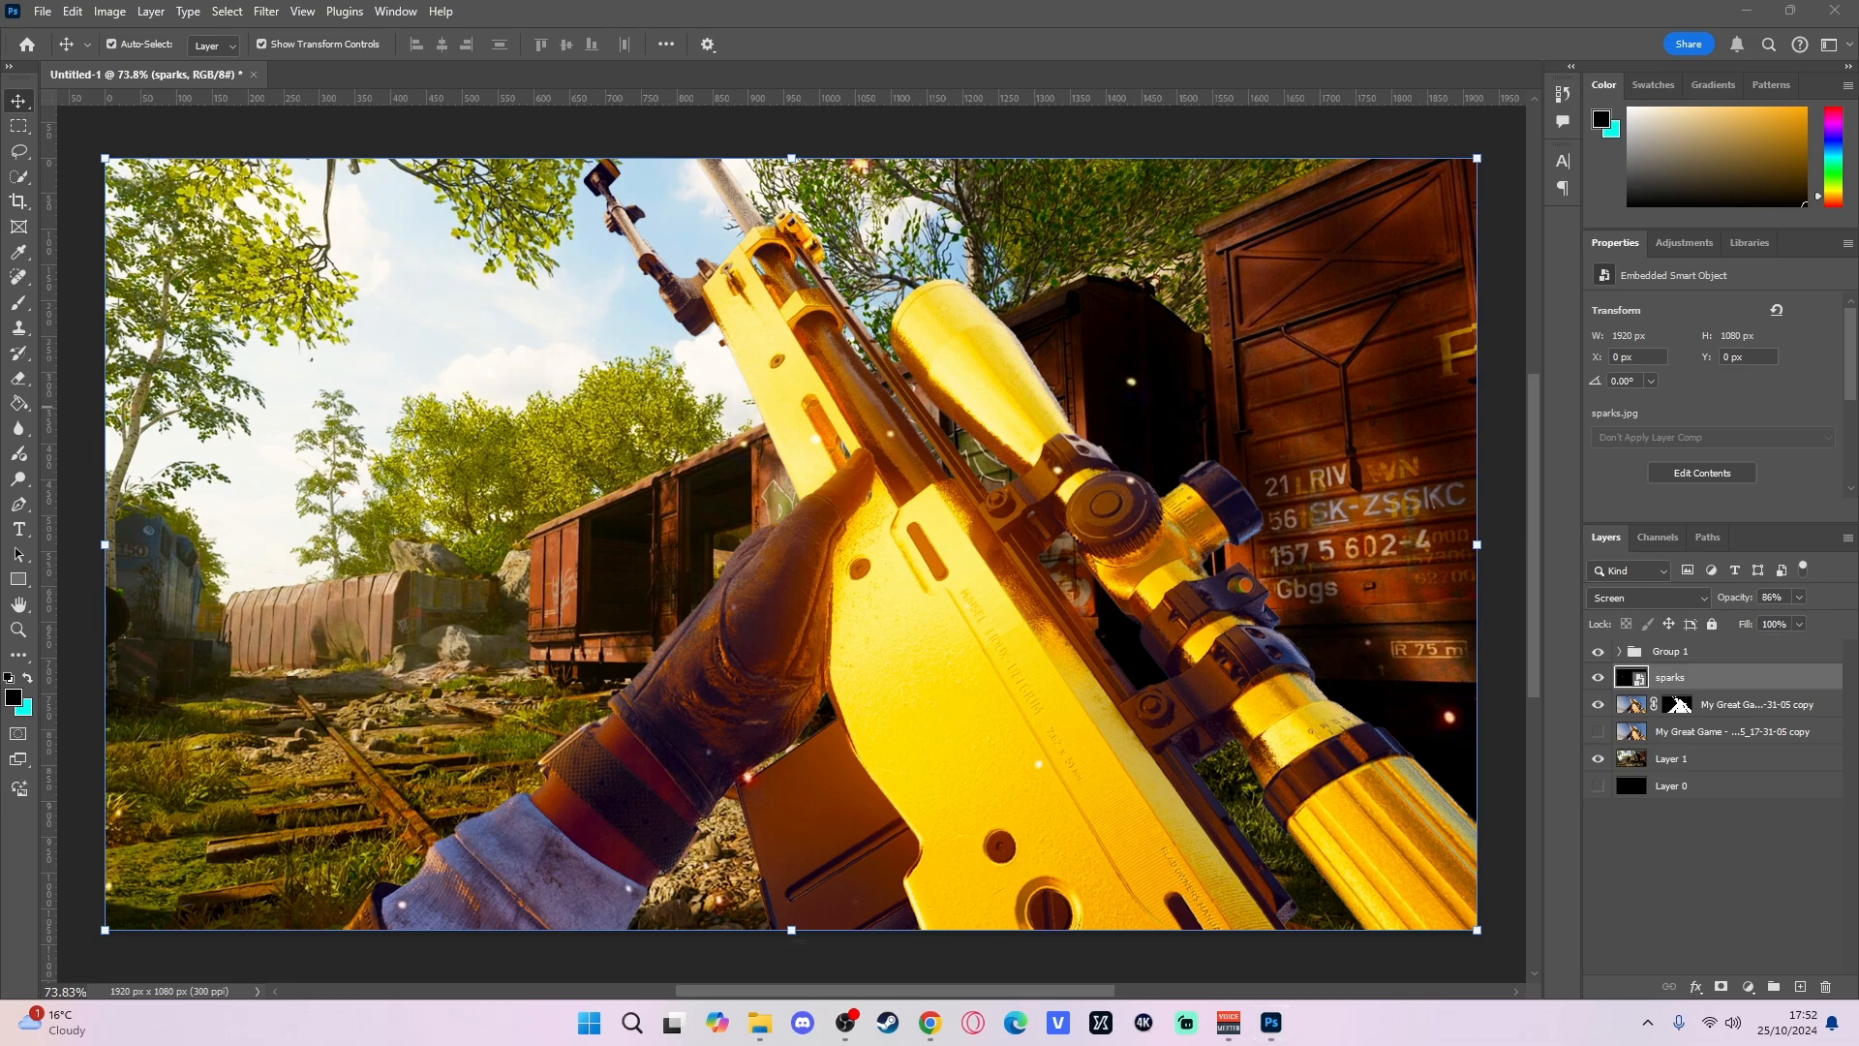
- Place the pngegg bullet image above the sparks layer, scaled to 4.28%, rotated 11.34° and positioned in front of the trees beside the forearm
drag(1858, 484, 666, 511)
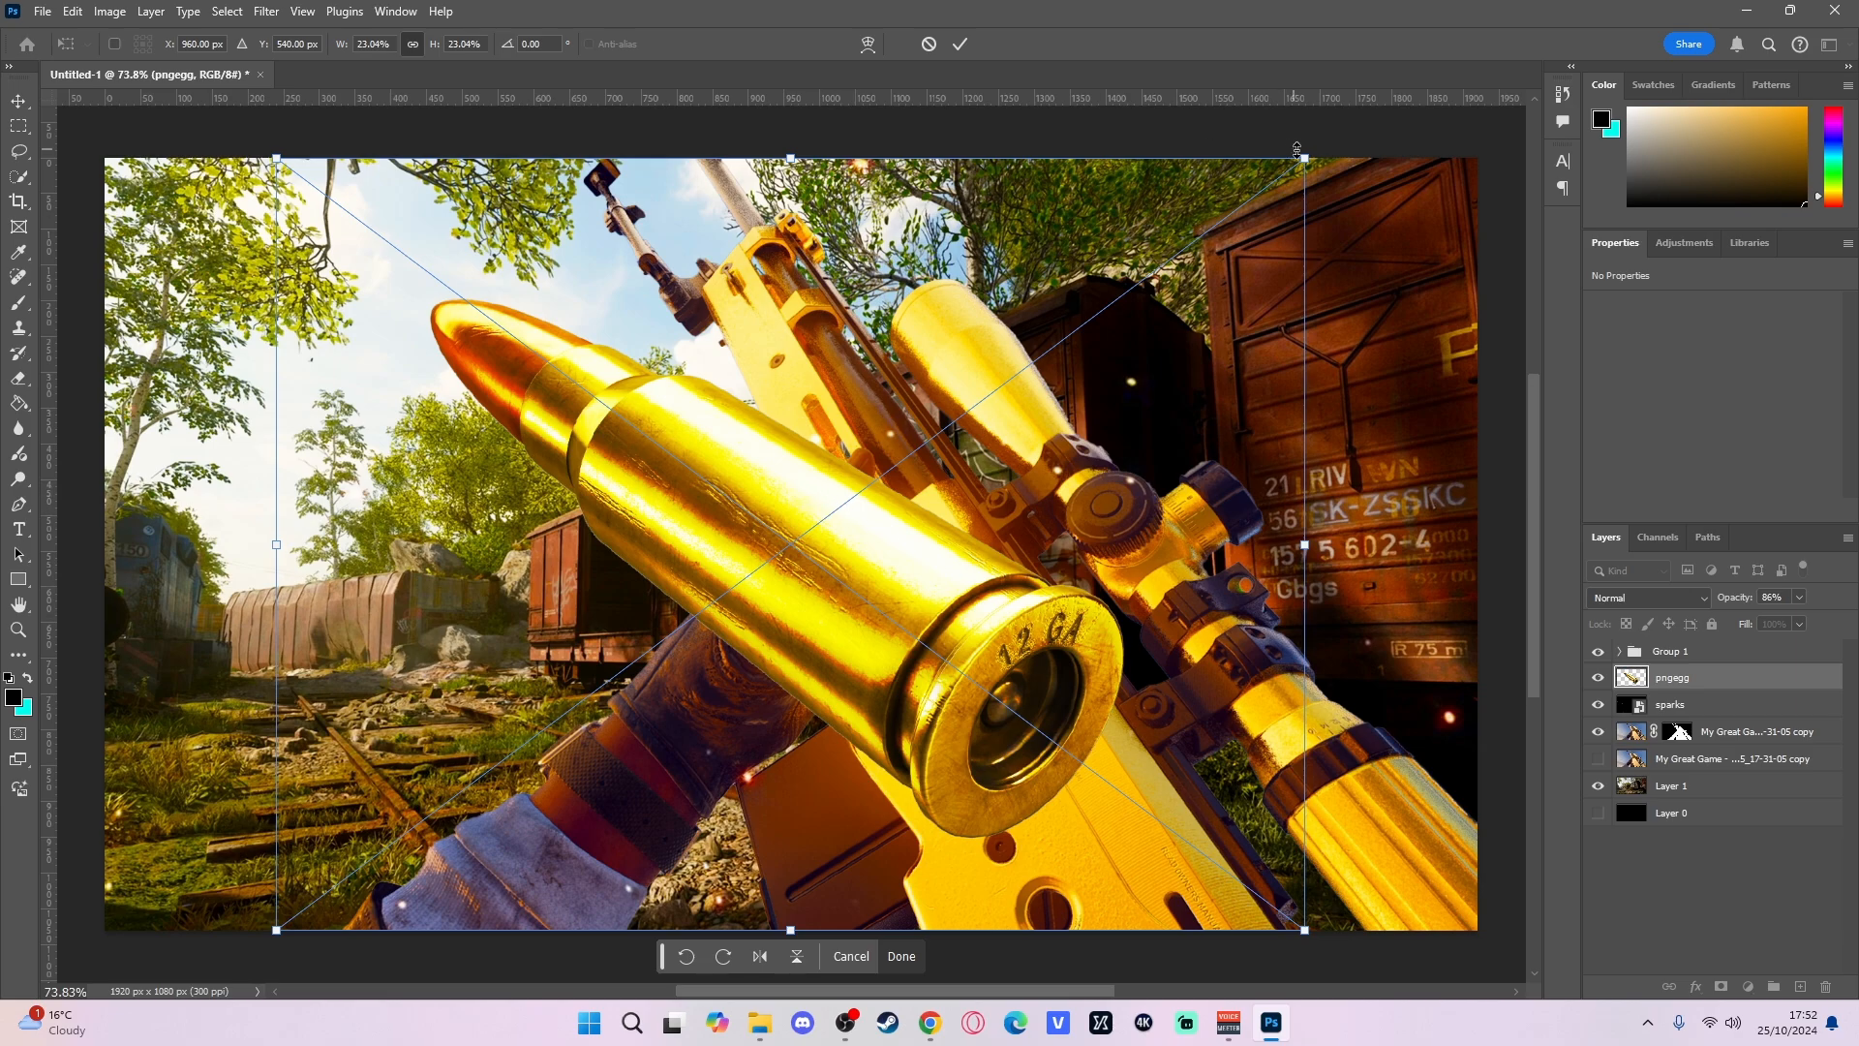
drag(1298, 148, 714, 415)
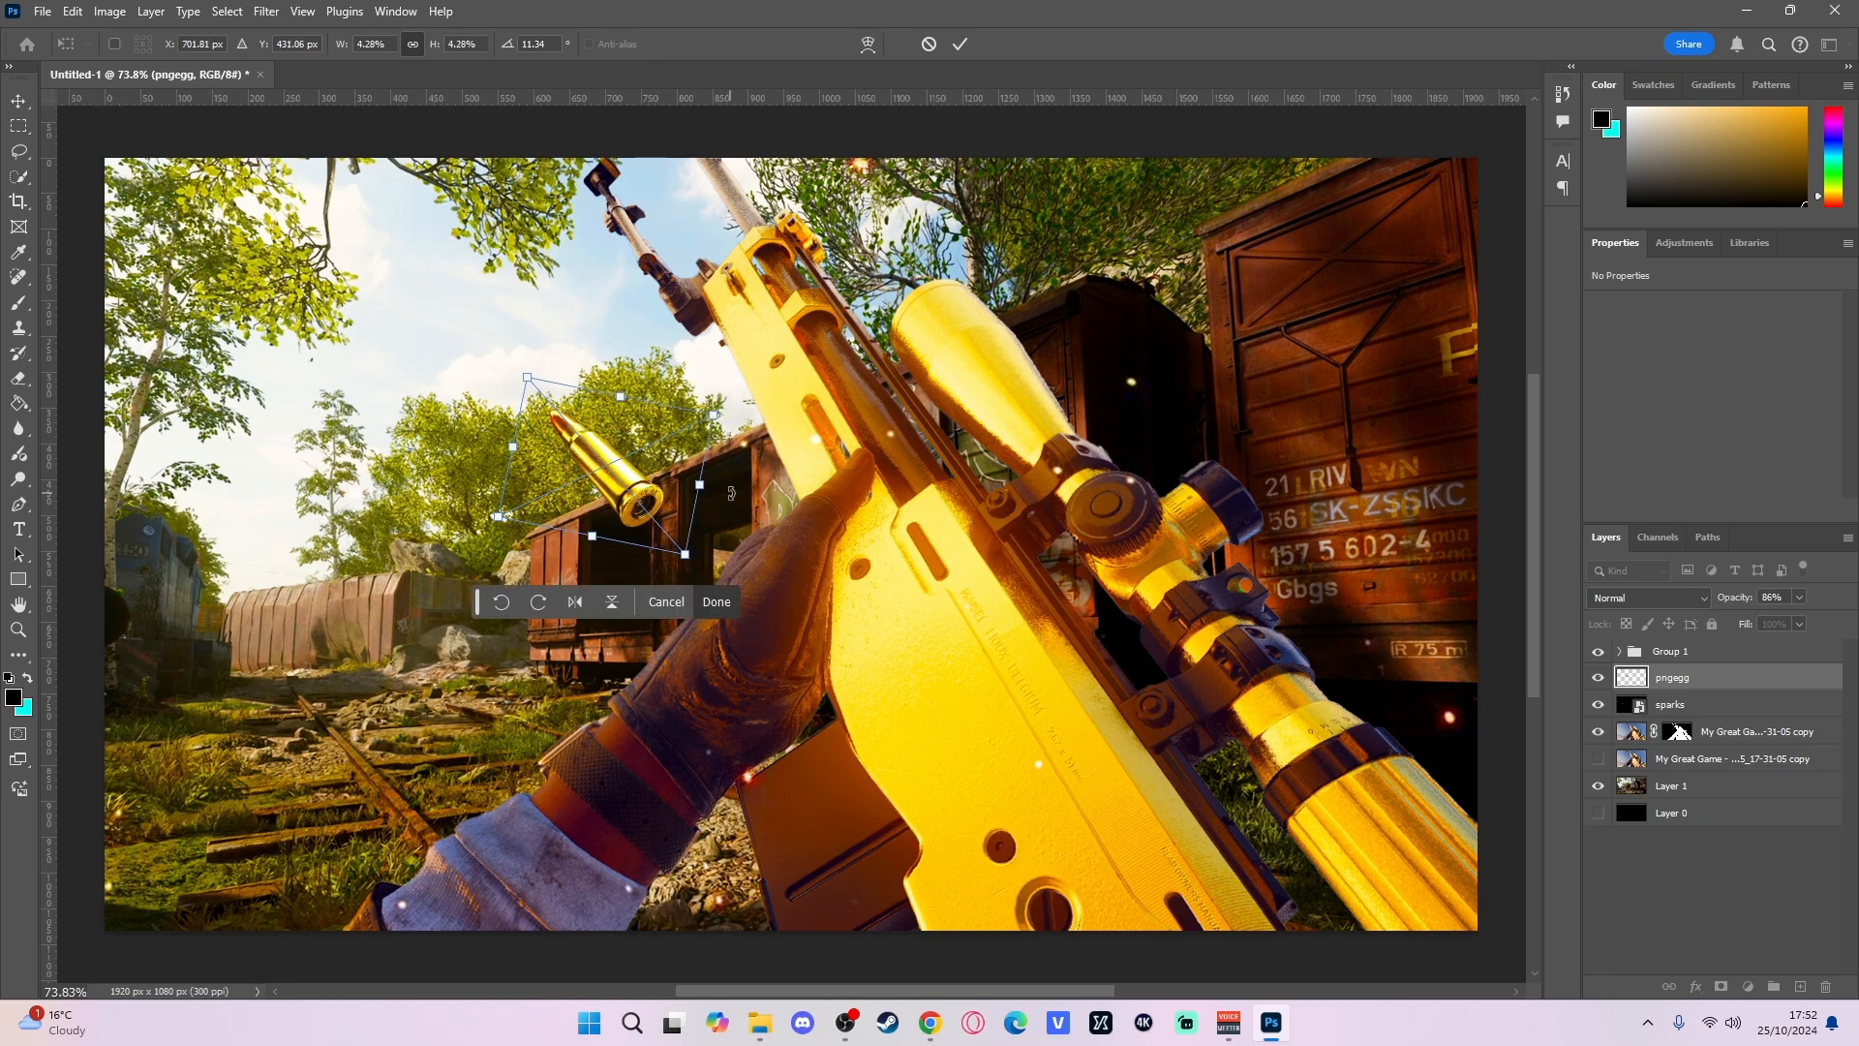
key(Return)
- Duplicate the bullet, shrink it to about 132 x 50 px at -41.24° and place it over the grass beside the railway tracks
key(ctrl+c)
key(ctrl+v)
key(ctrl+t)
drag(805, 536, 483, 553)
drag(560, 651, 517, 695)
key(Return)
- Add a third bullet copy scaled to 2.72% and rotated 128.24°, placed beside the sleeve under the forearm
key(ctrl+v)
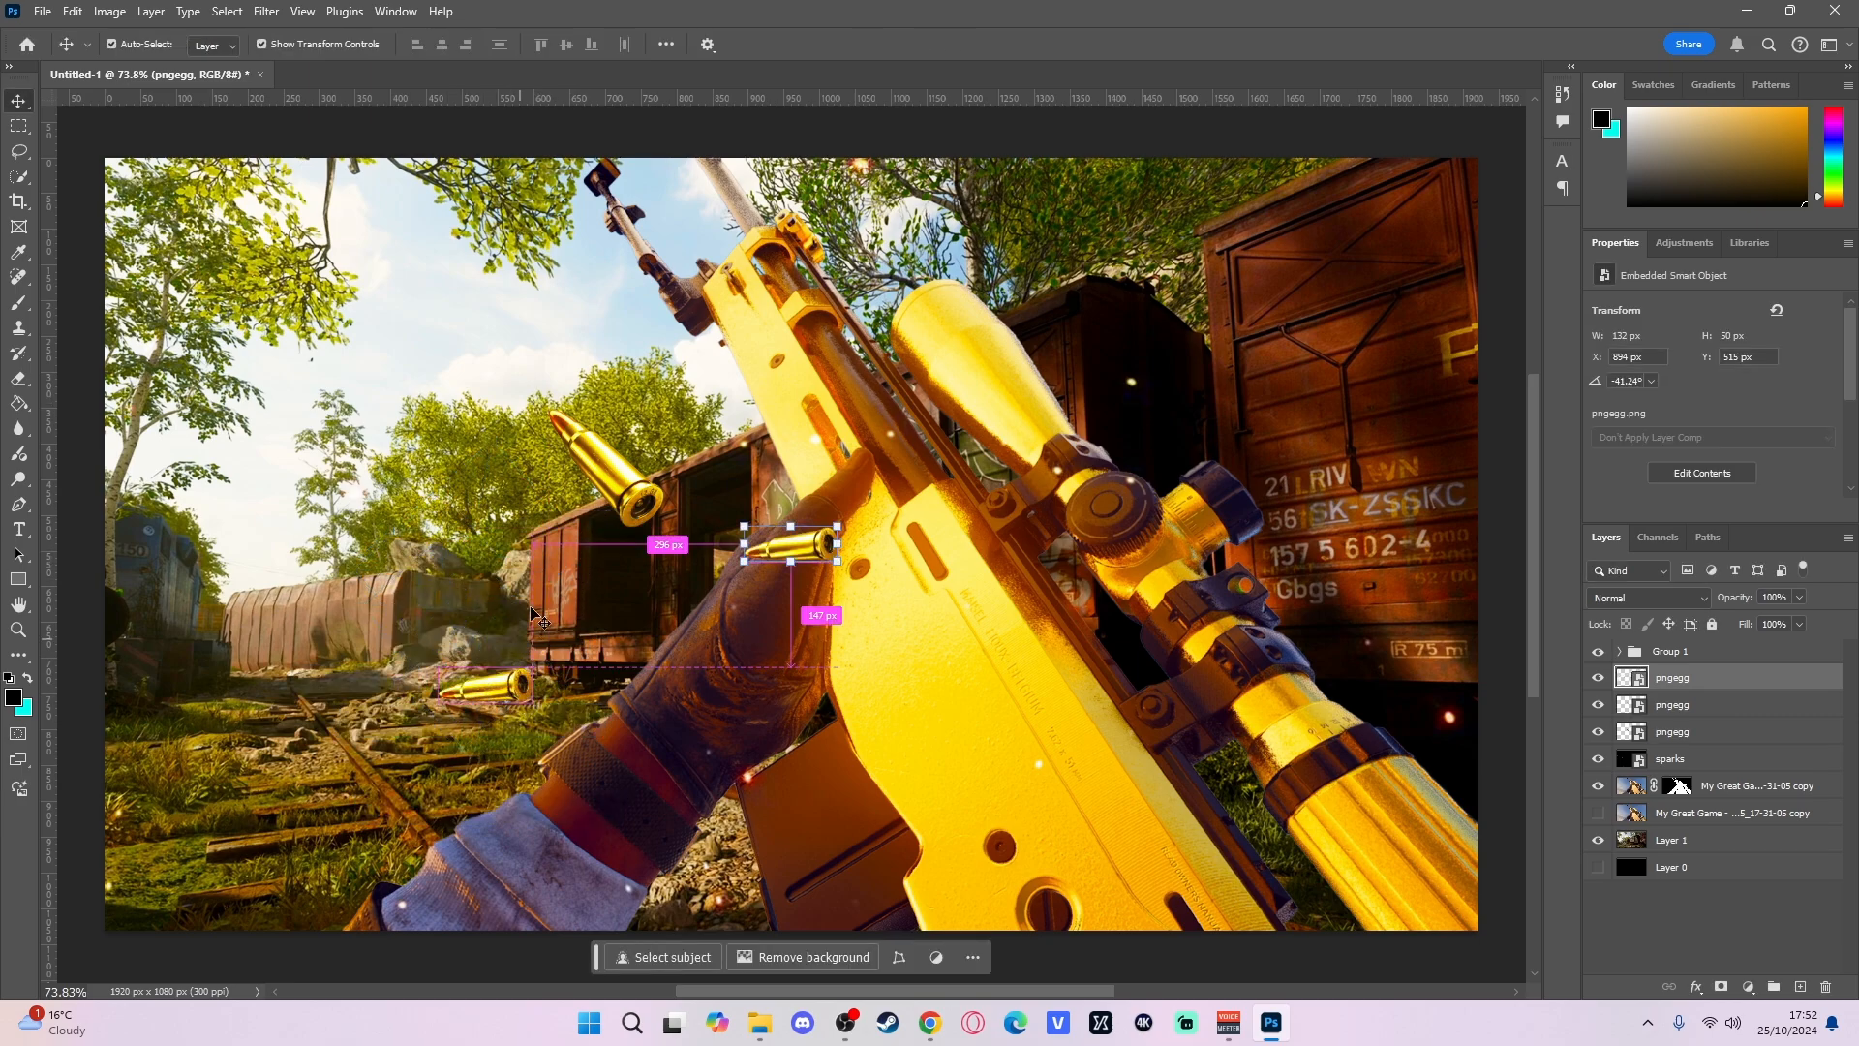
key(ctrl+t)
drag(877, 524, 697, 761)
drag(783, 598, 710, 792)
drag(857, 755, 863, 876)
drag(686, 794, 652, 897)
key(Return)
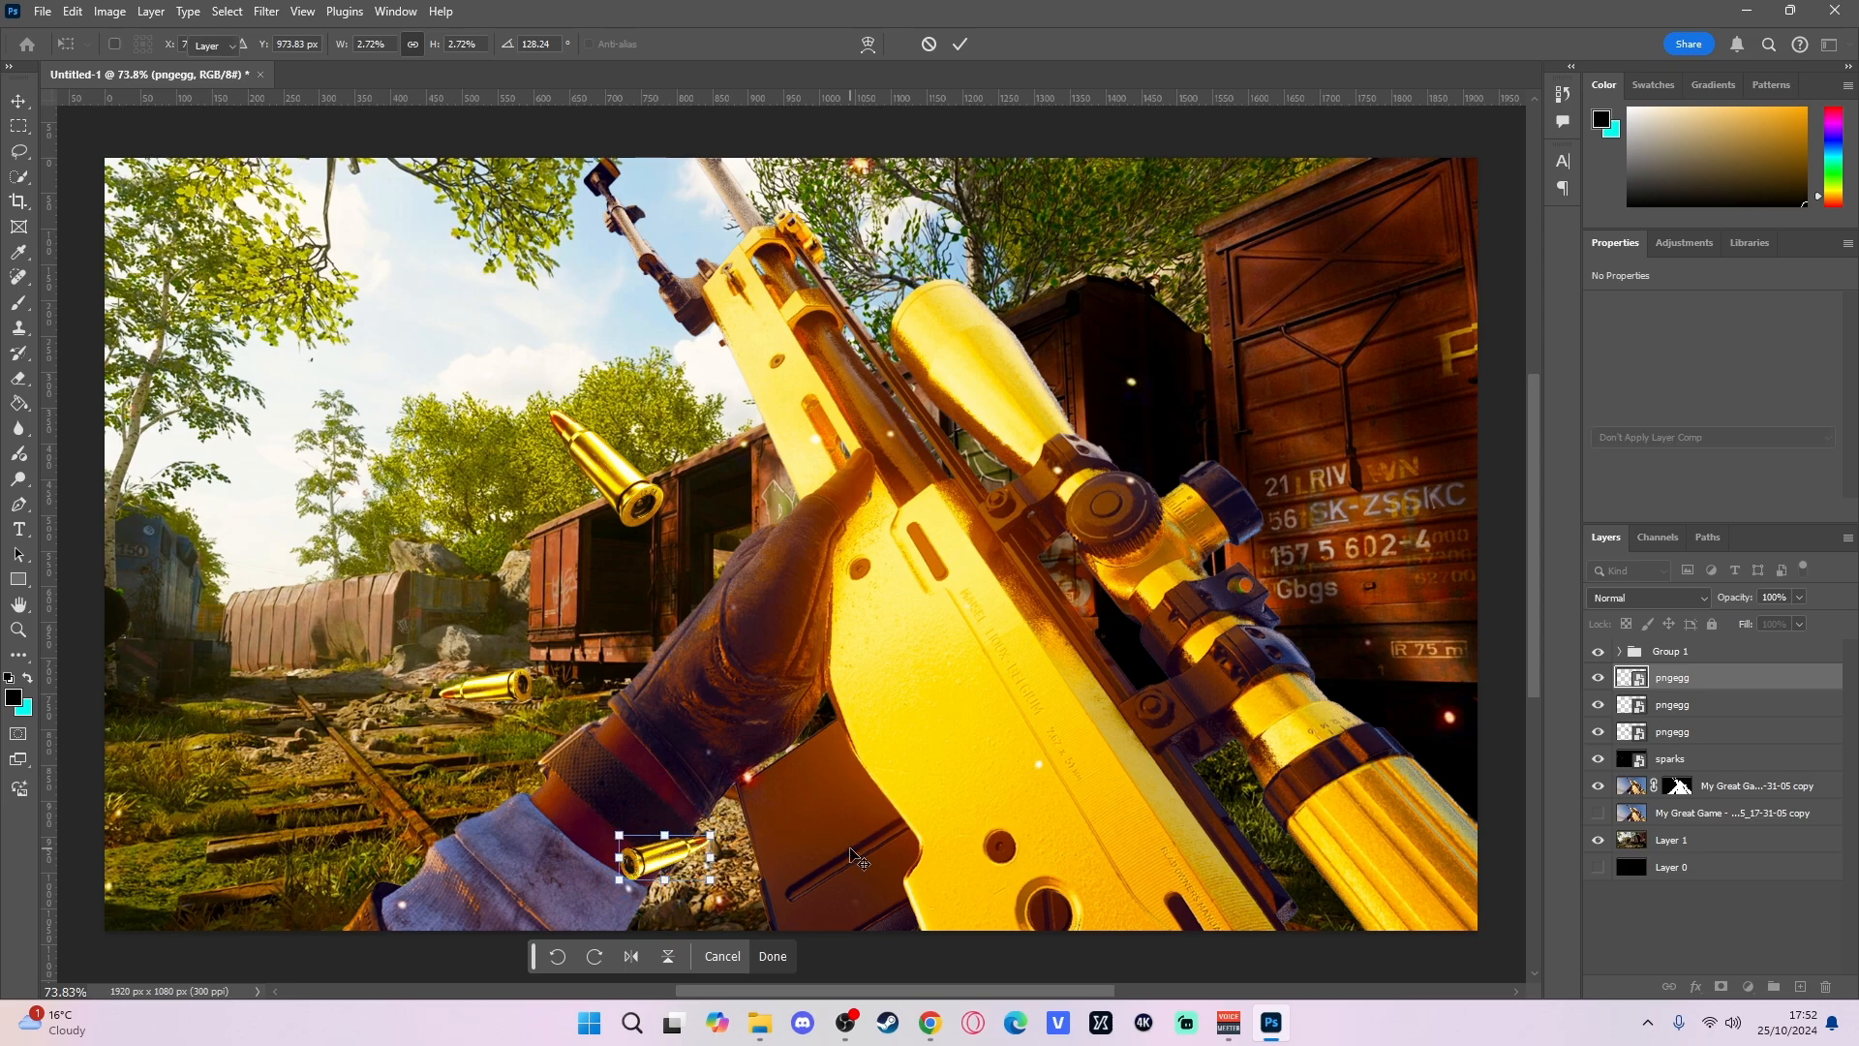
- Duplicate all three bullet layers together and move the copies exactly over the originals
shift+click(1689, 733)
key(ctrl+c)
key(ctrl+v)
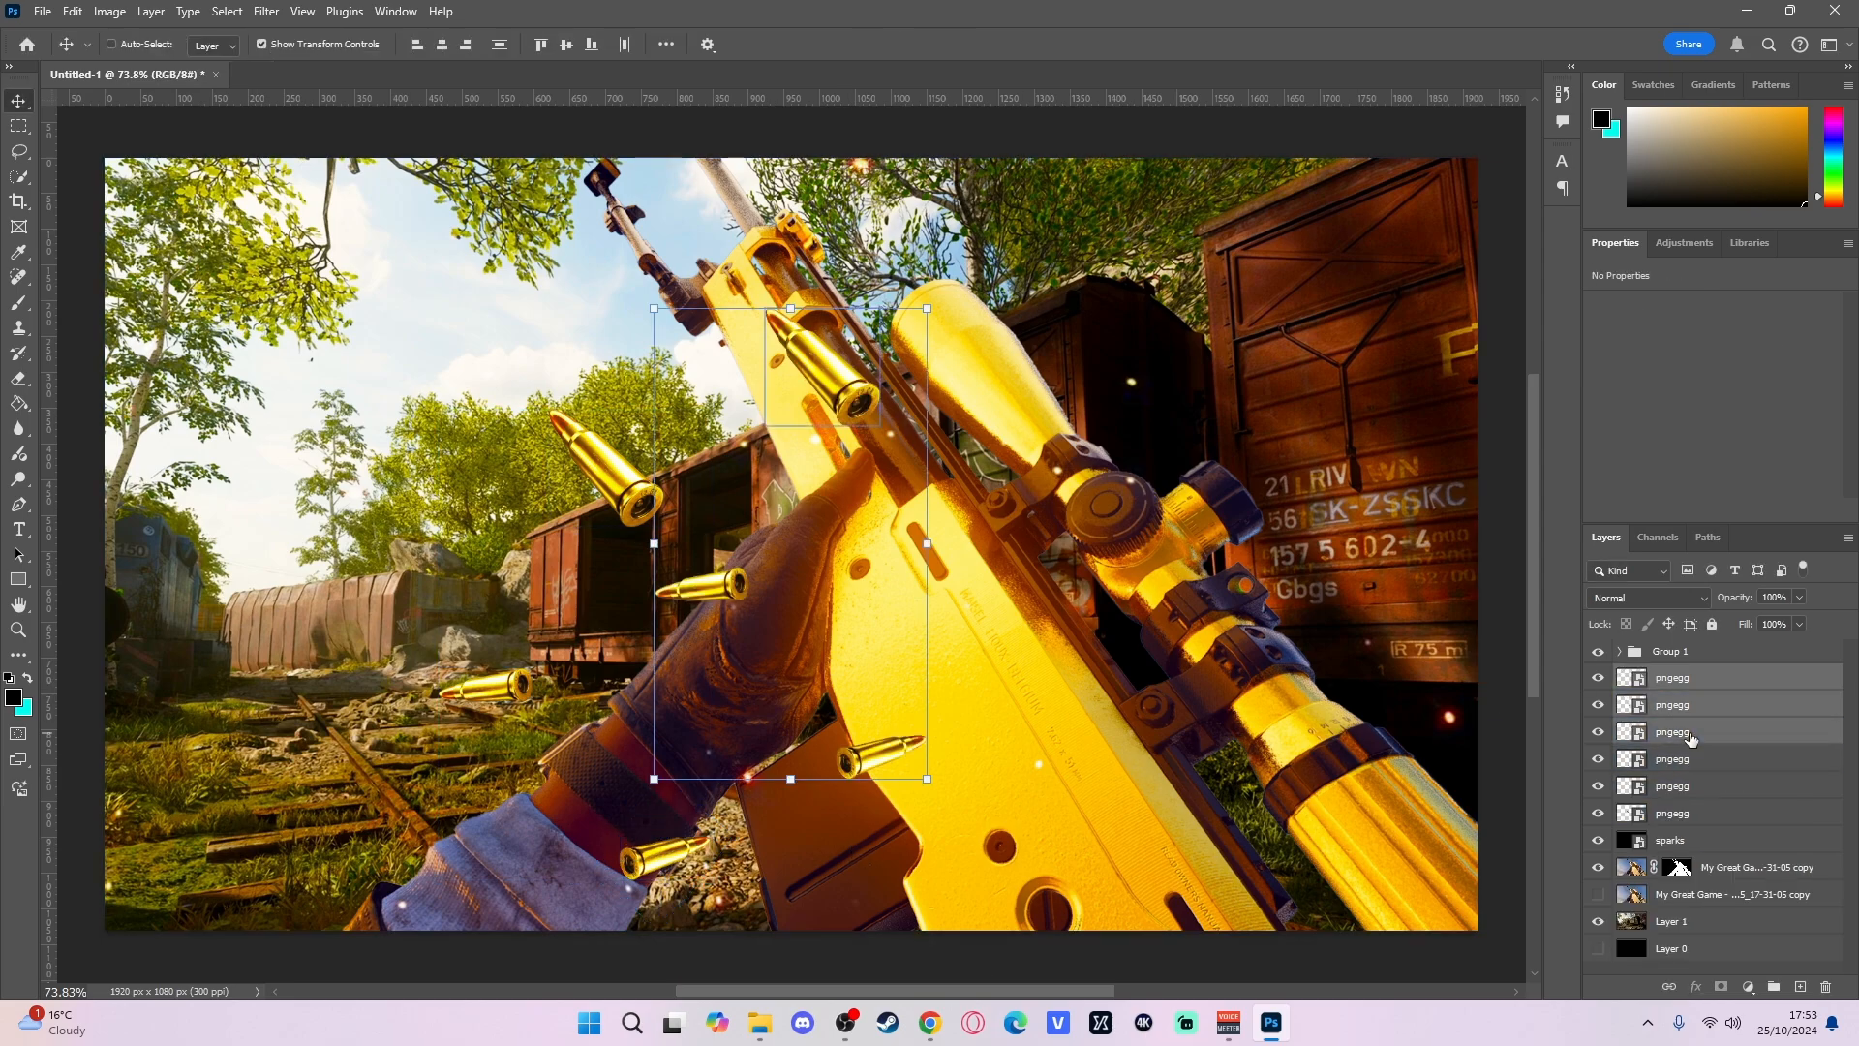
key(ctrl+t)
drag(839, 554, 623, 661)
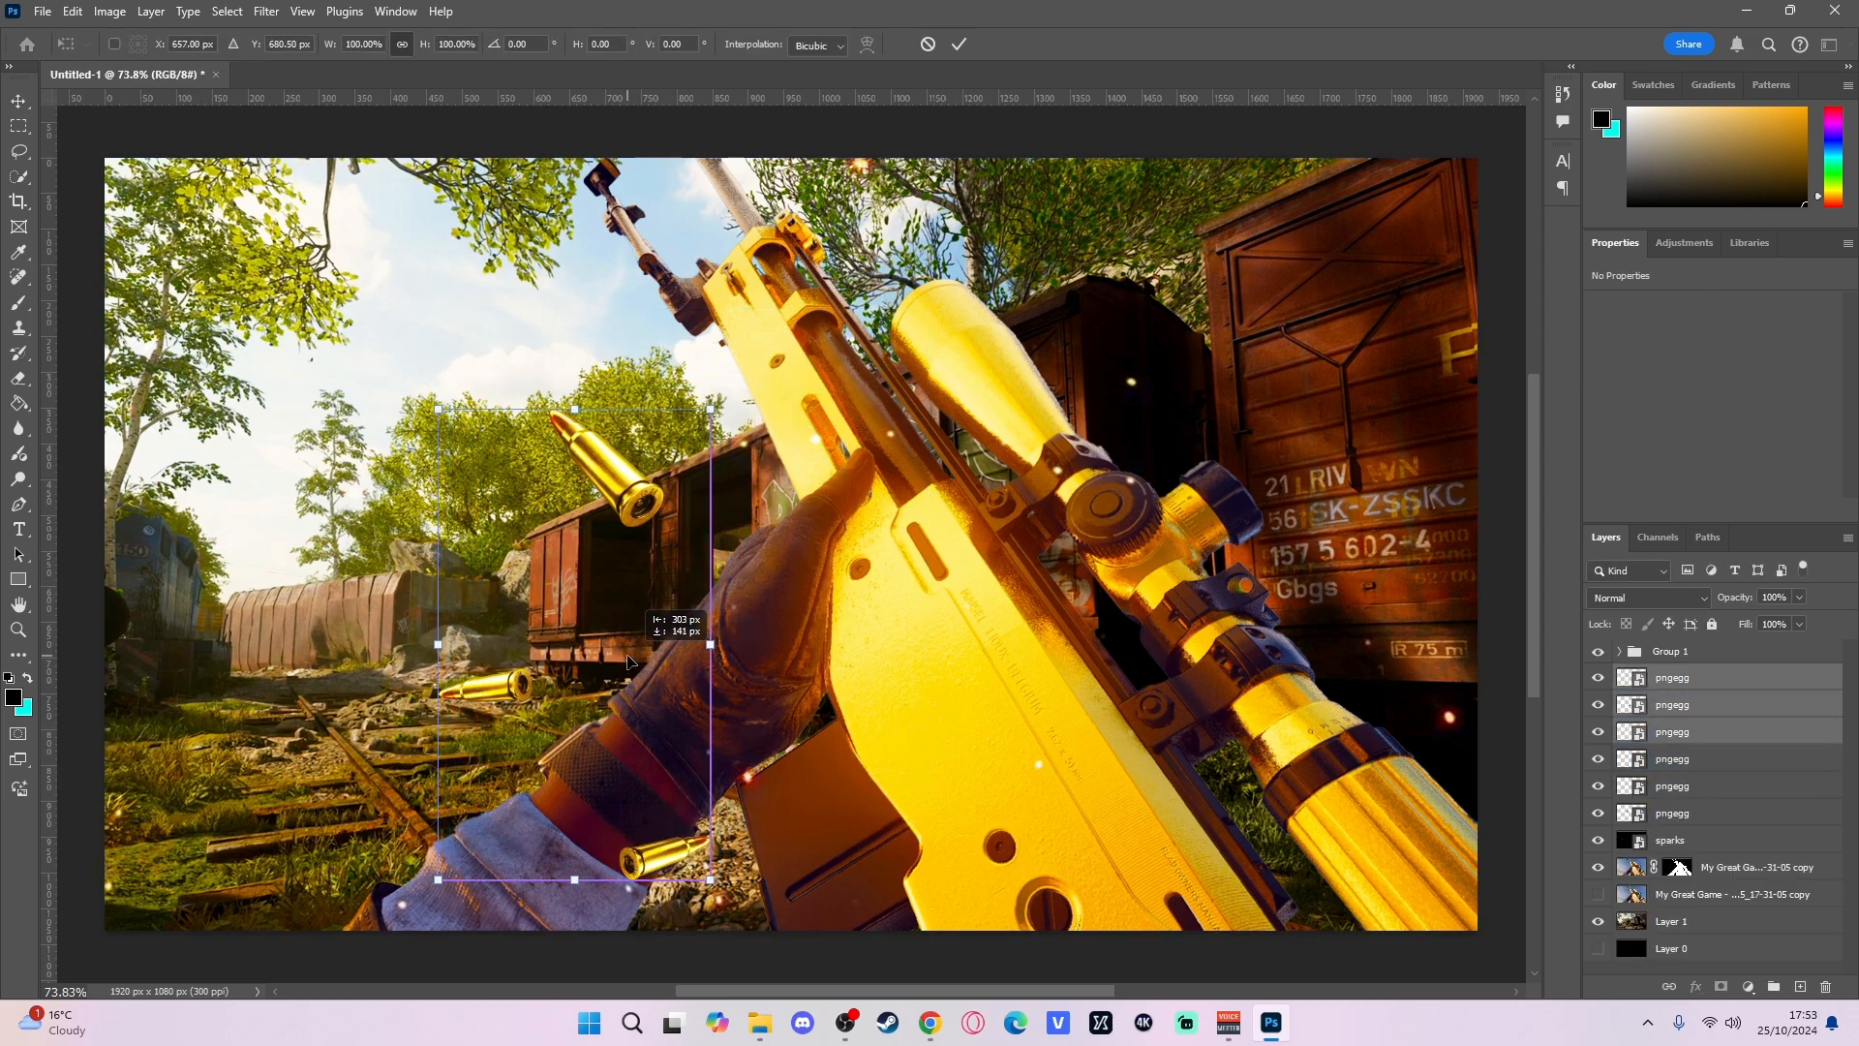
key(Return)
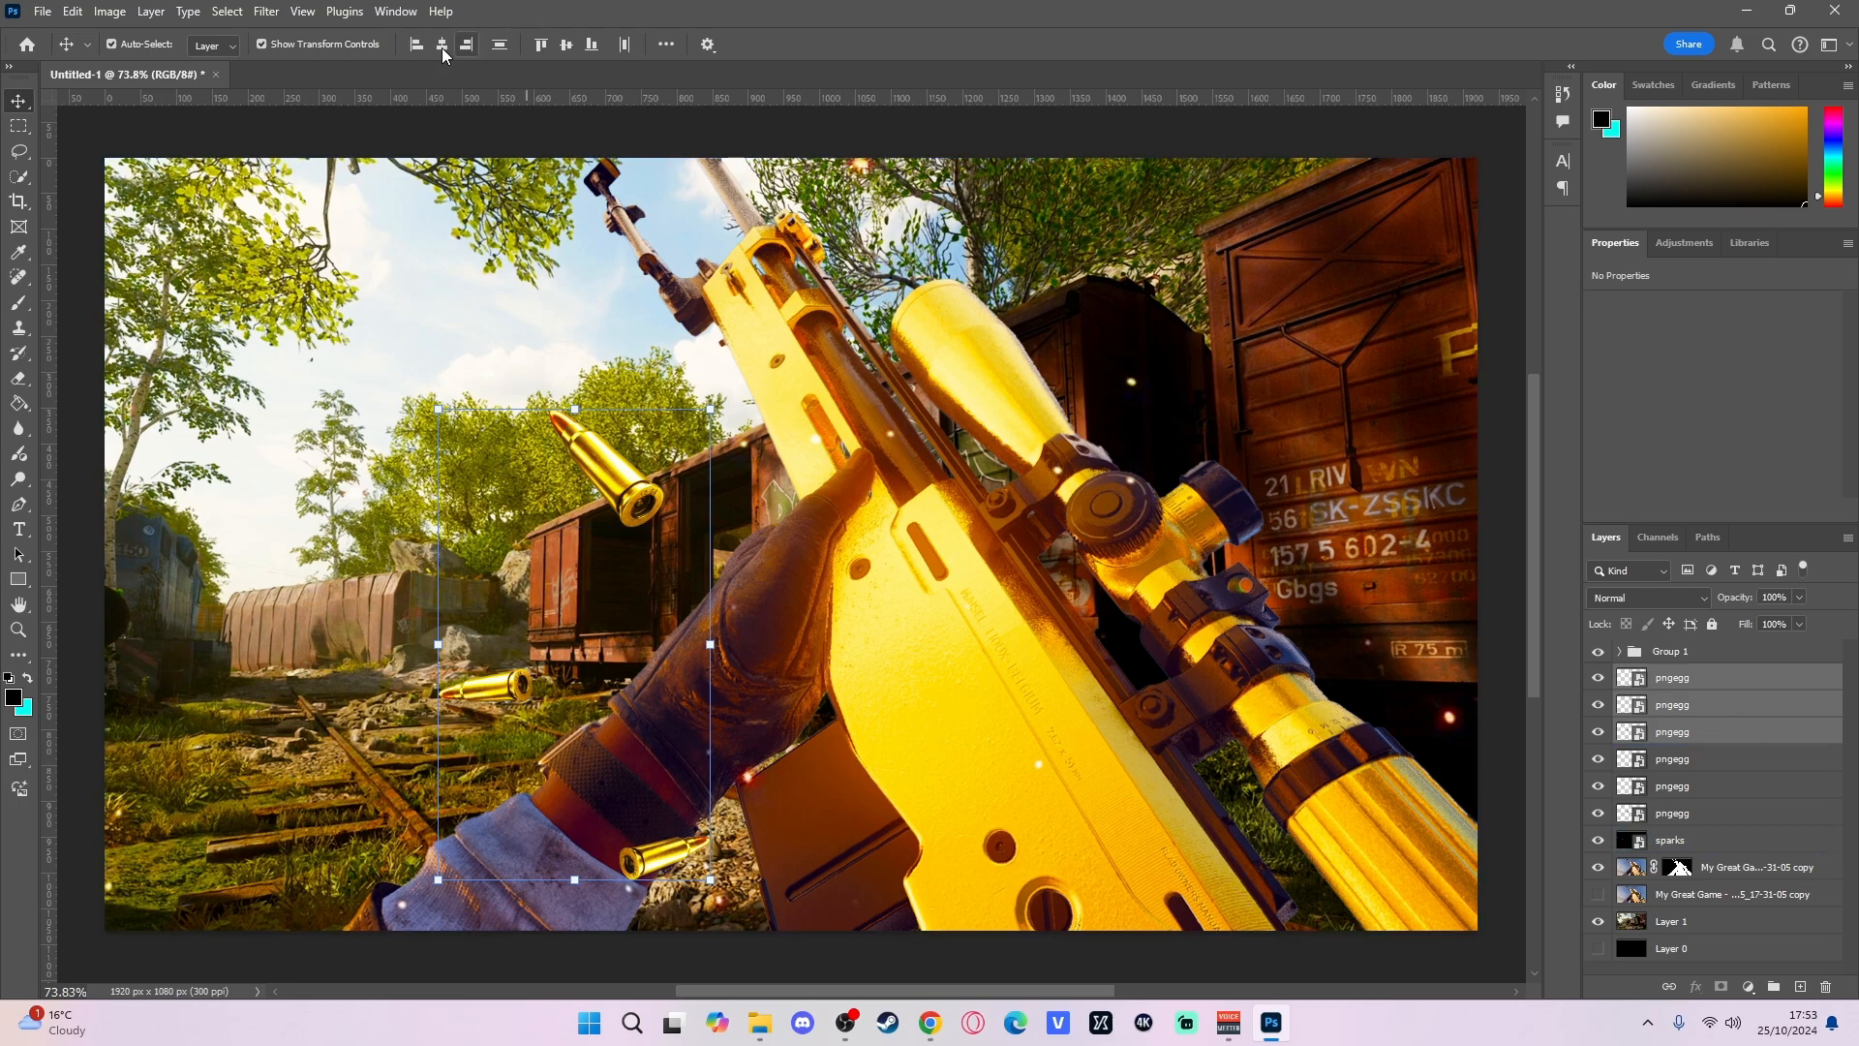
- Merge the three duplicated bullet layers into one layer and the three original bullet layers into another
click(262, 12)
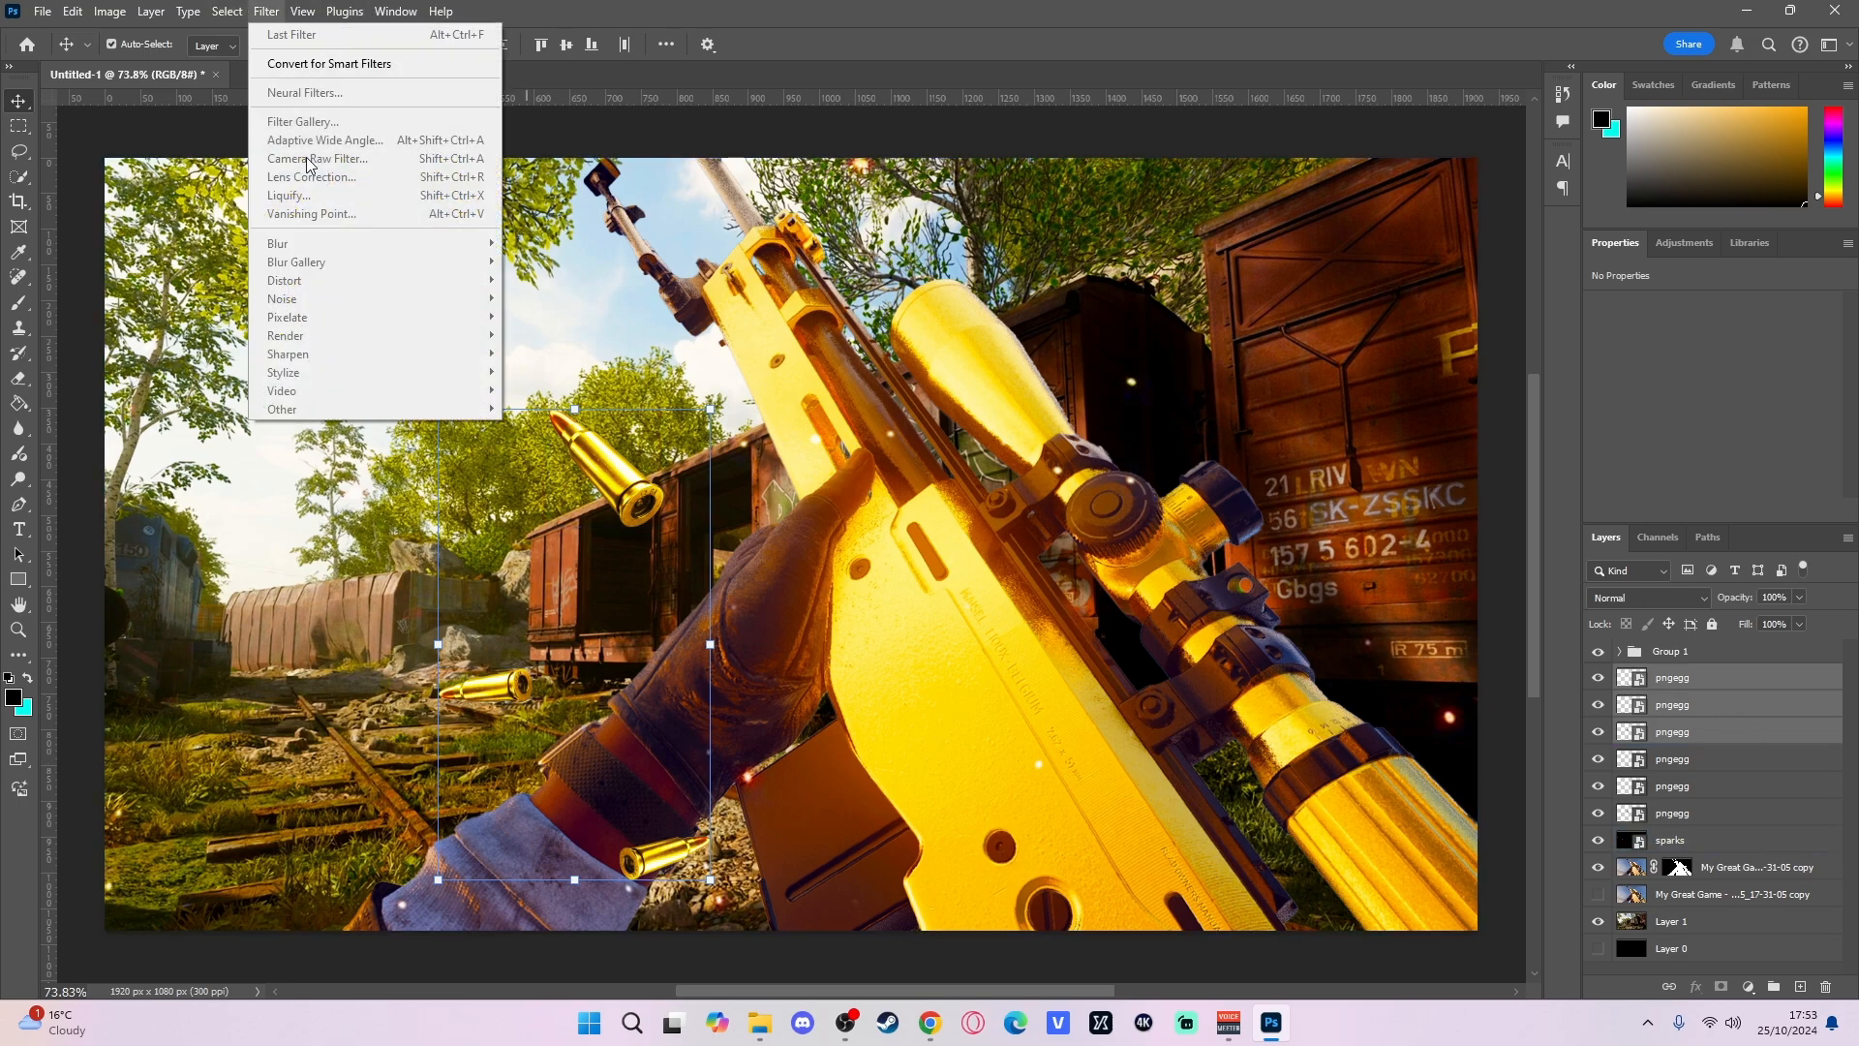
right_click(1668, 697)
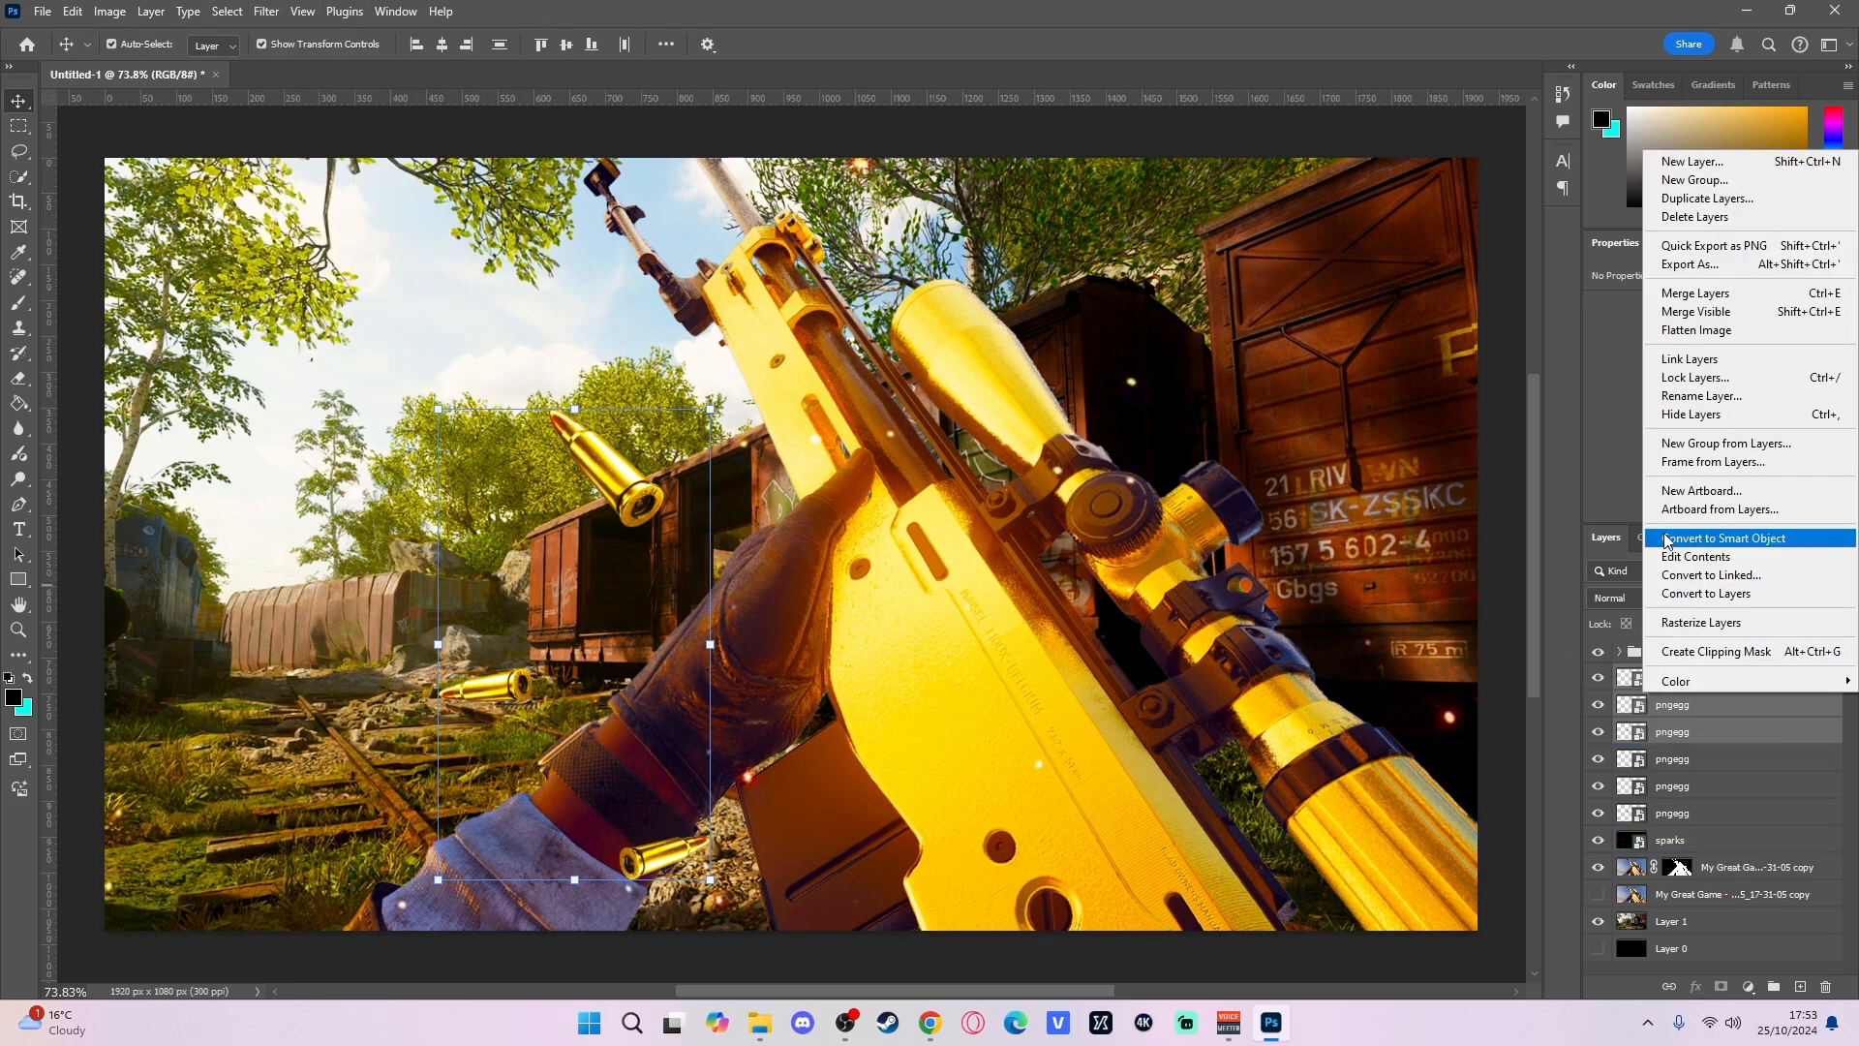
click(1694, 292)
click(1682, 709)
shift+click(1676, 762)
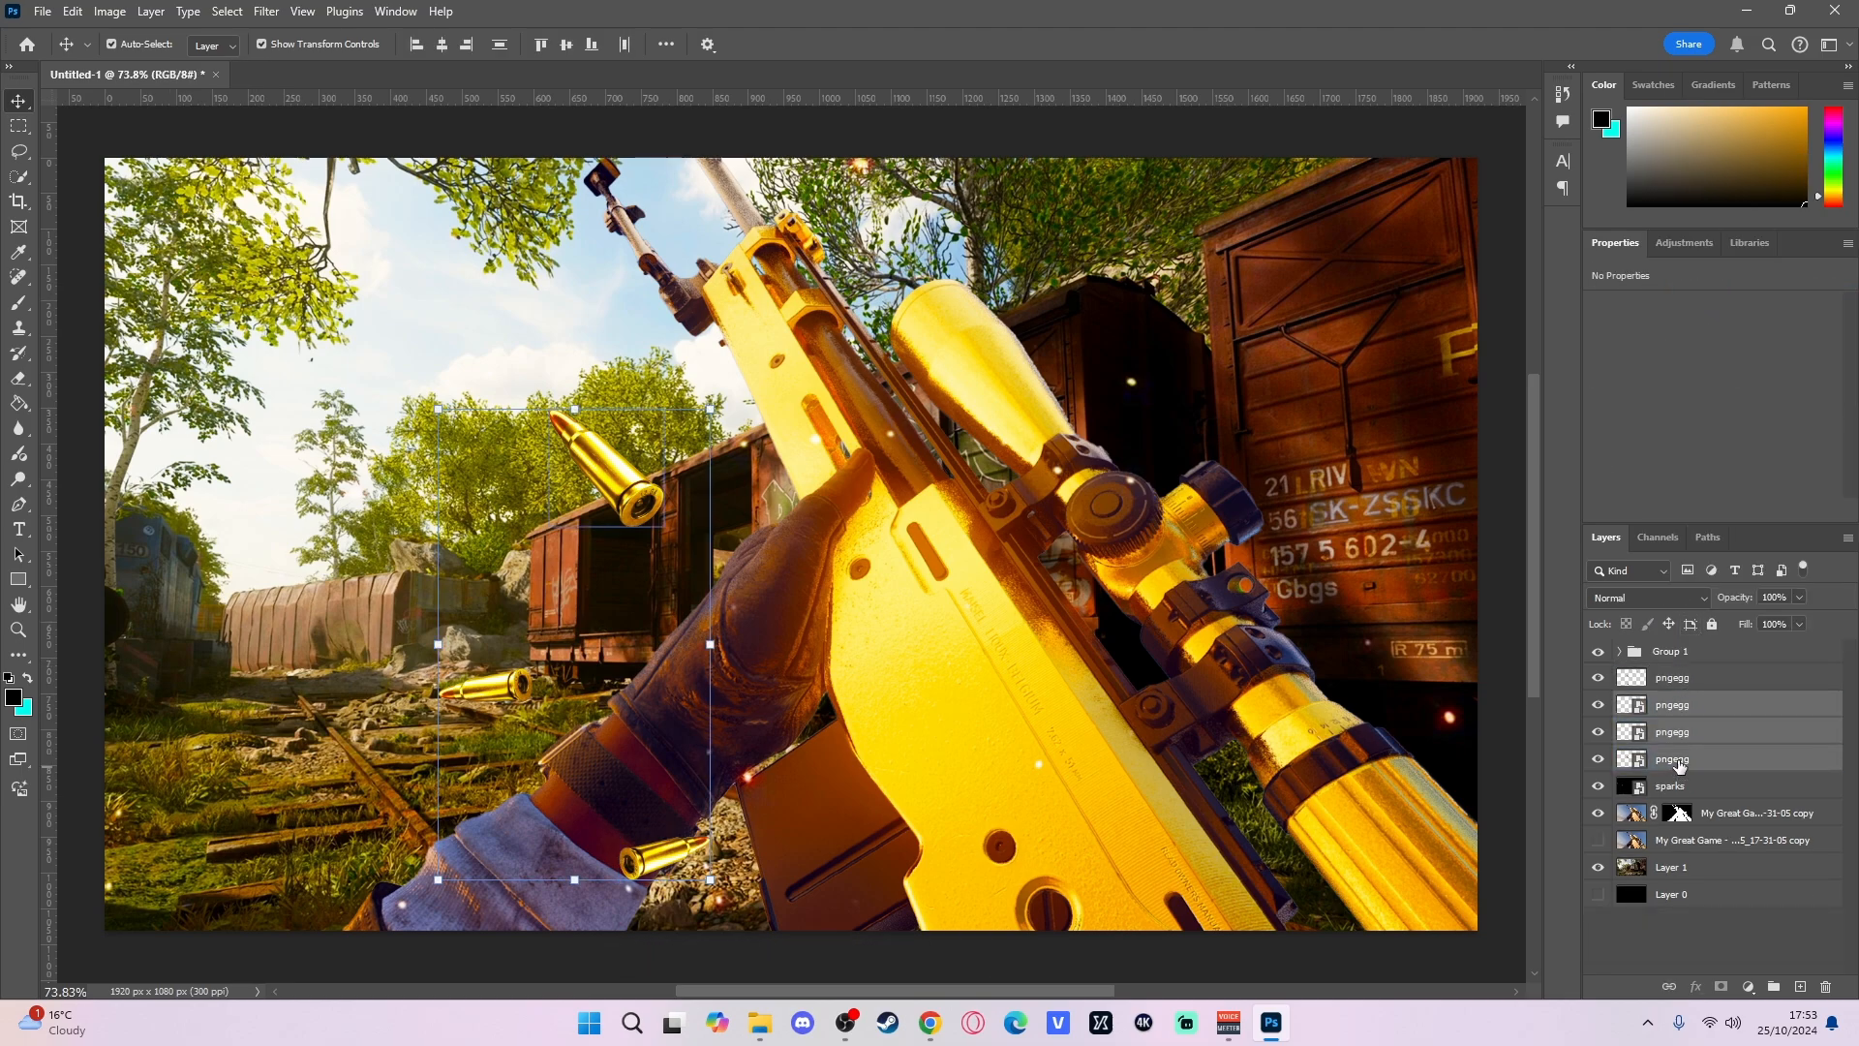
right_click(1673, 760)
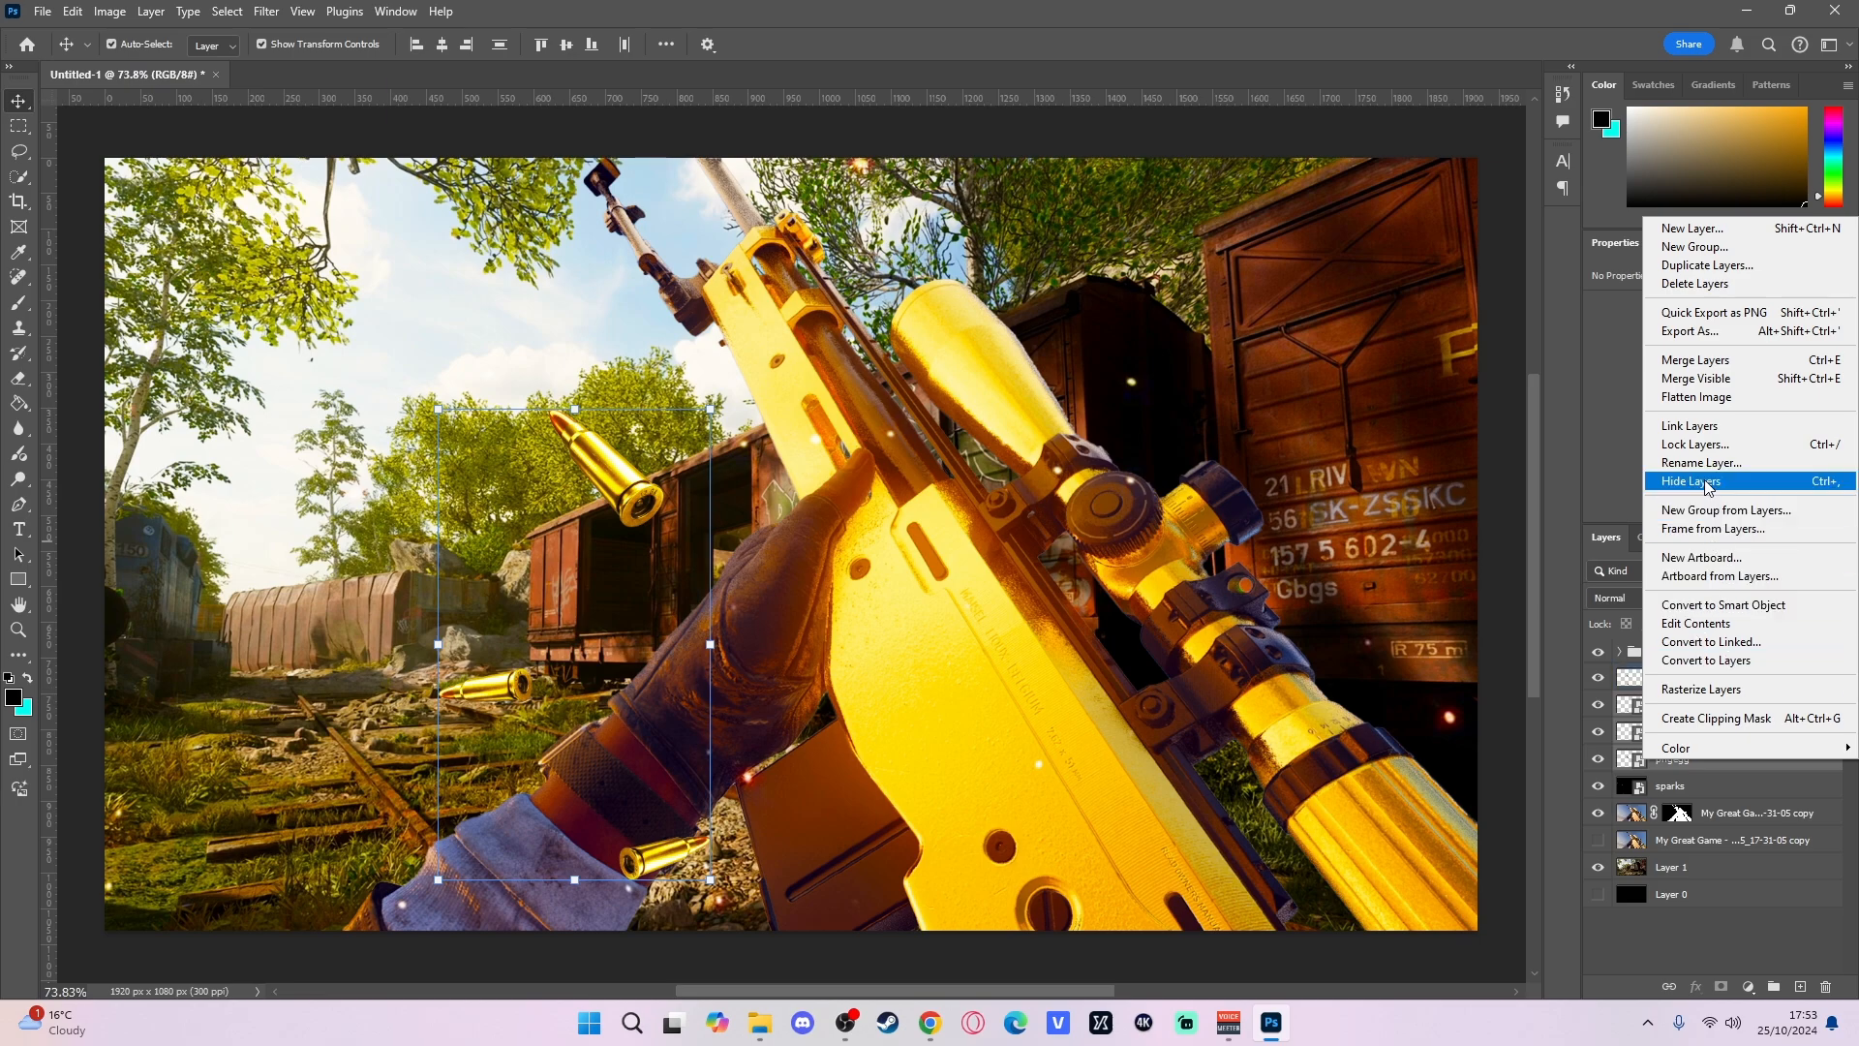
click(1695, 359)
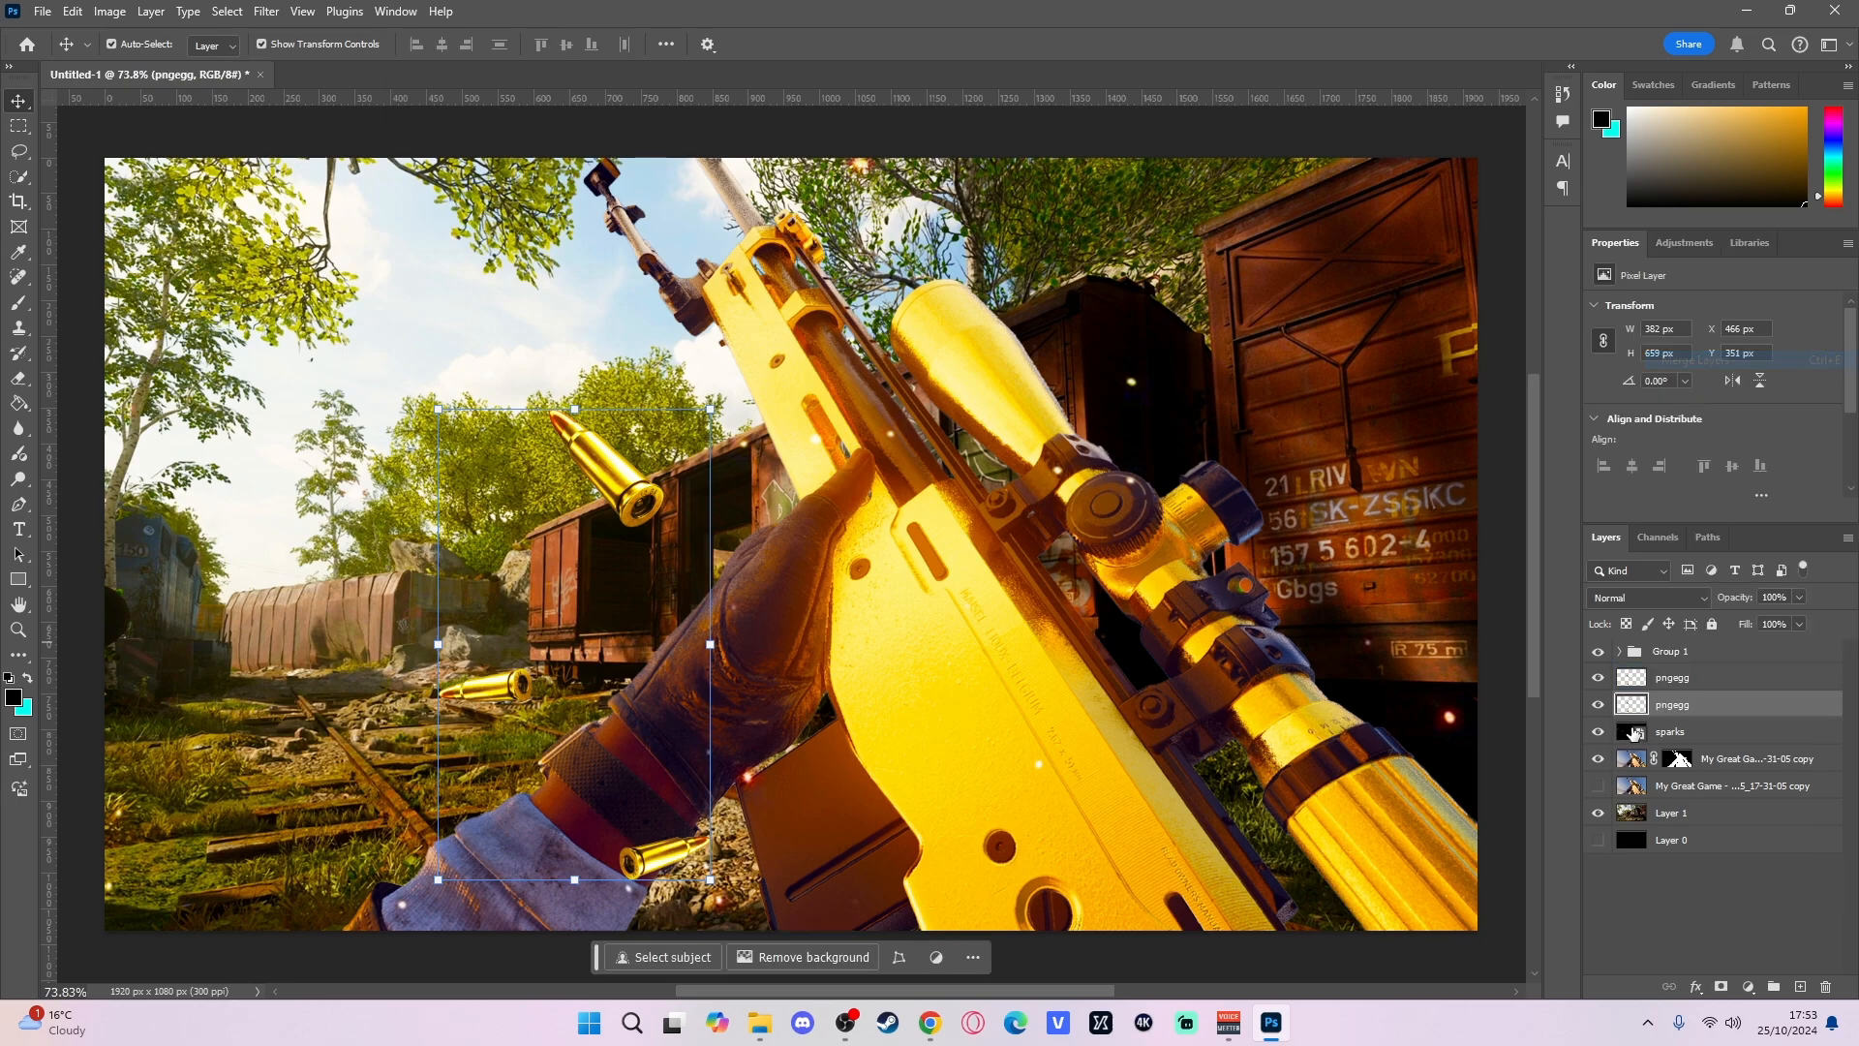
- Apply a 90° Motion Blur to the lower merged bullet layer and set the upper bullet layer's opacity to 72%
click(1710, 681)
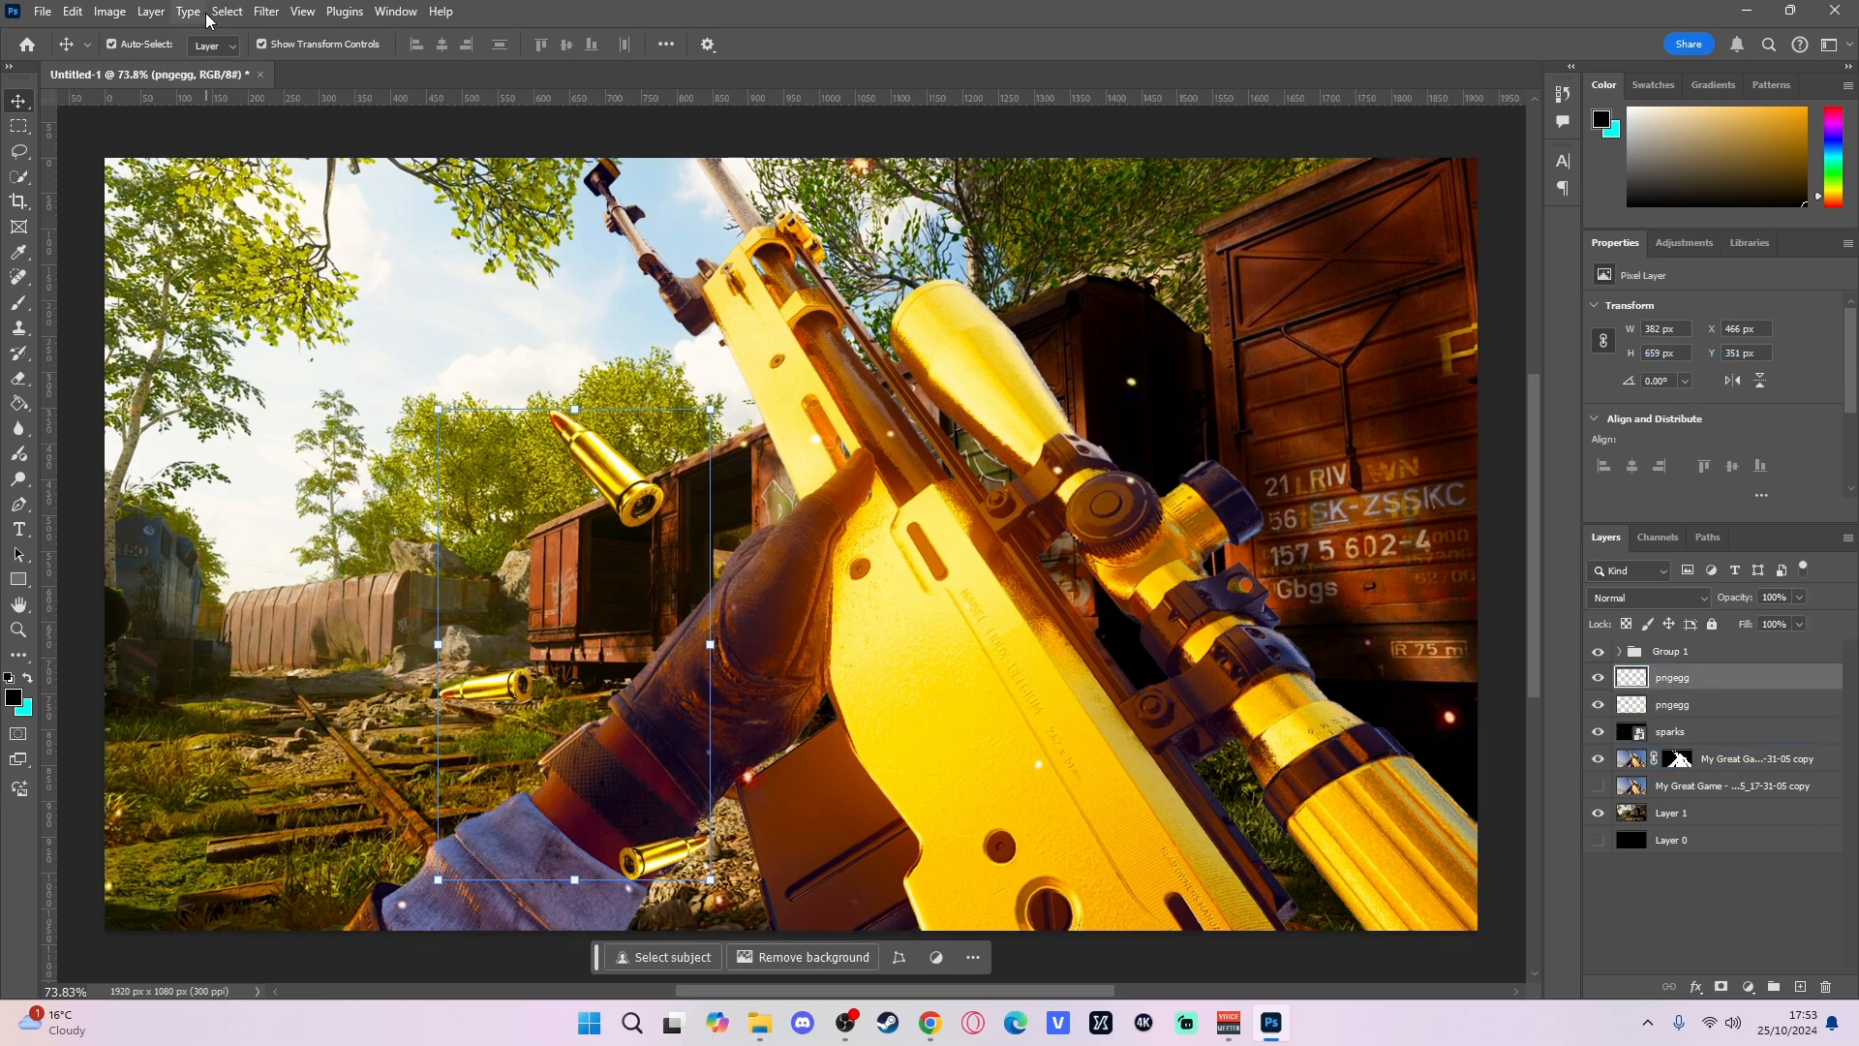
click(1685, 706)
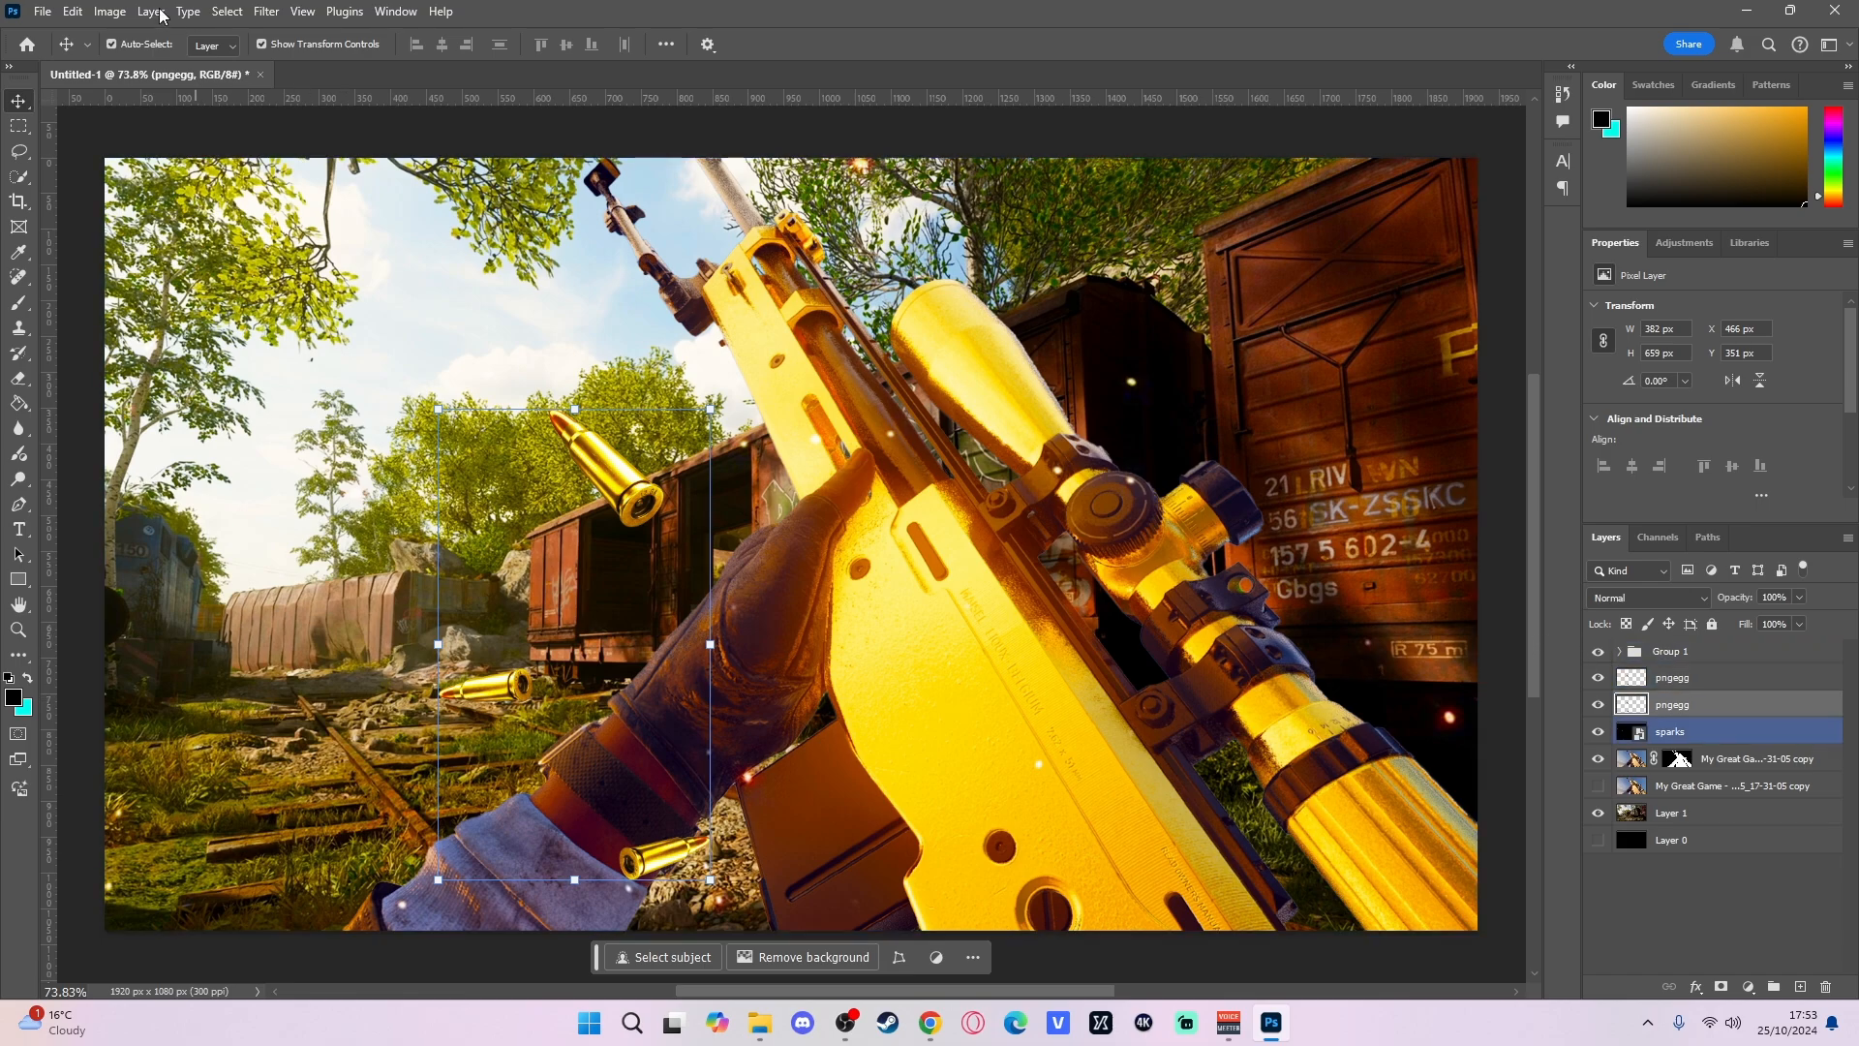
click(266, 11)
mouse_move(406, 244)
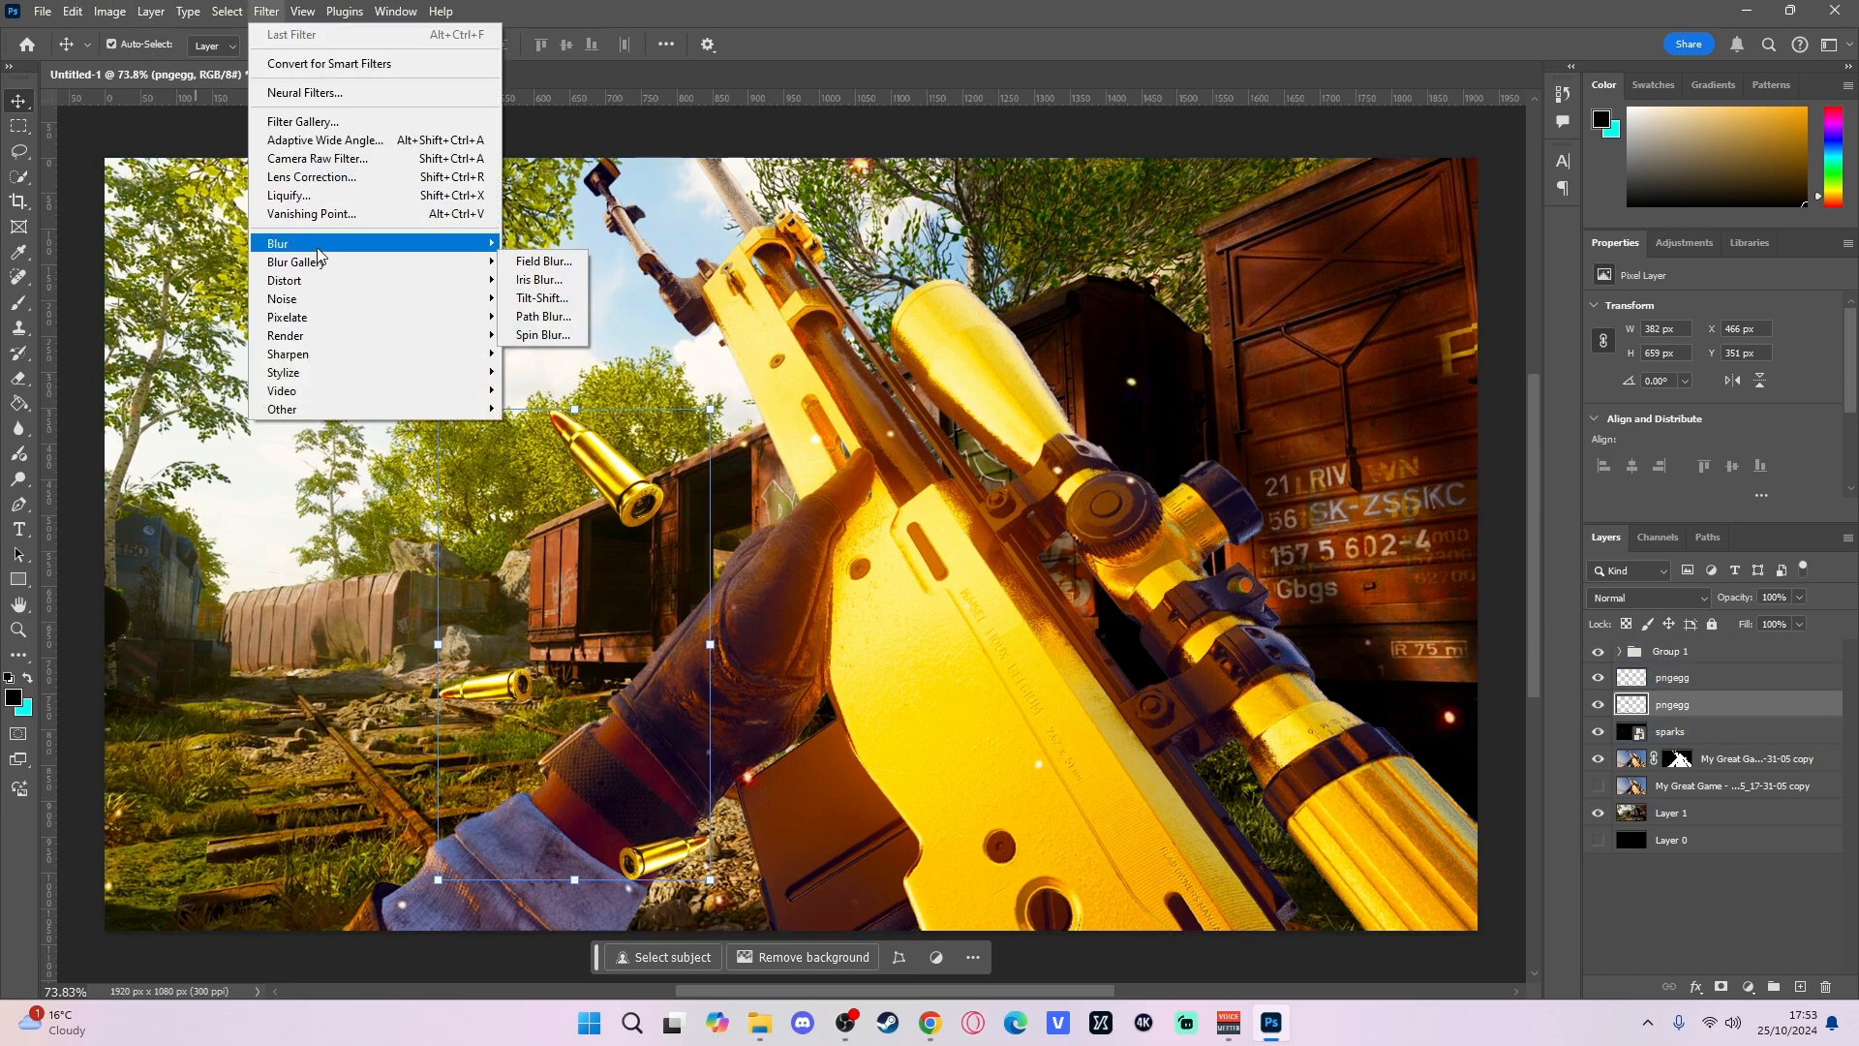
click(552, 354)
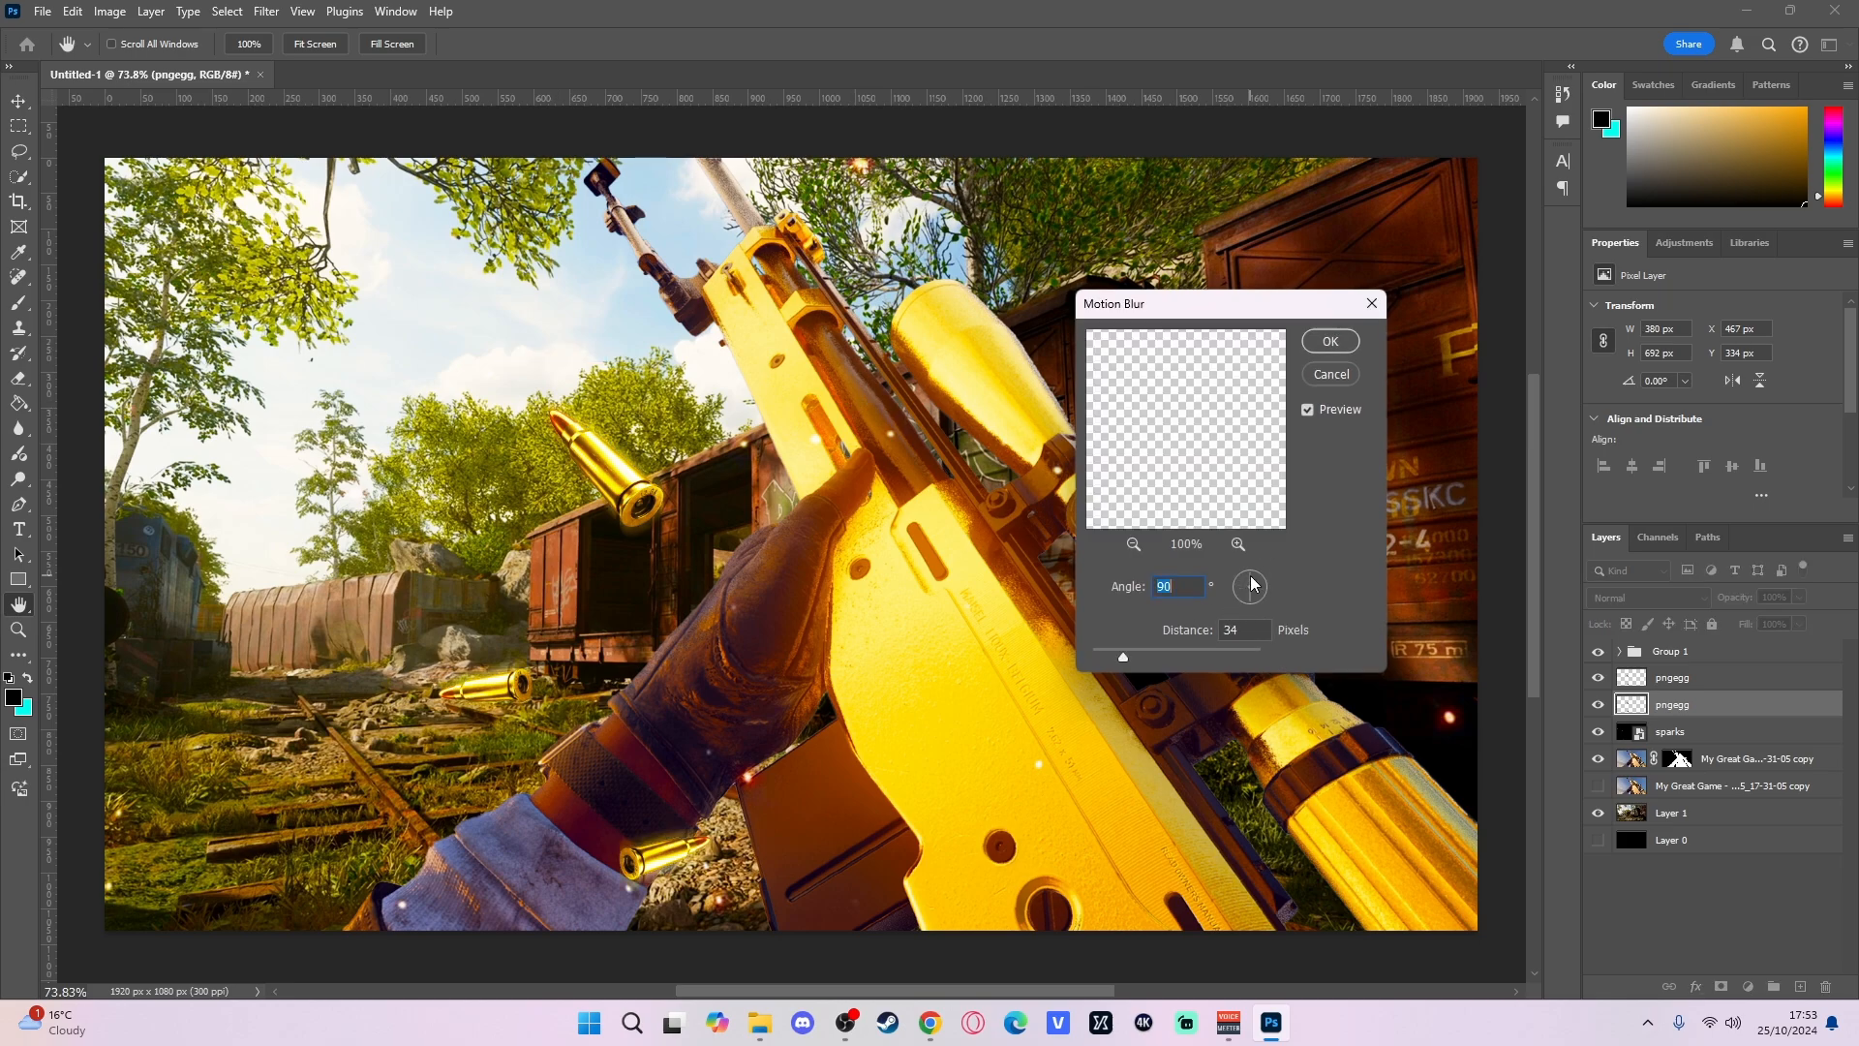
drag(1123, 657, 1142, 648)
click(1330, 342)
key(v)
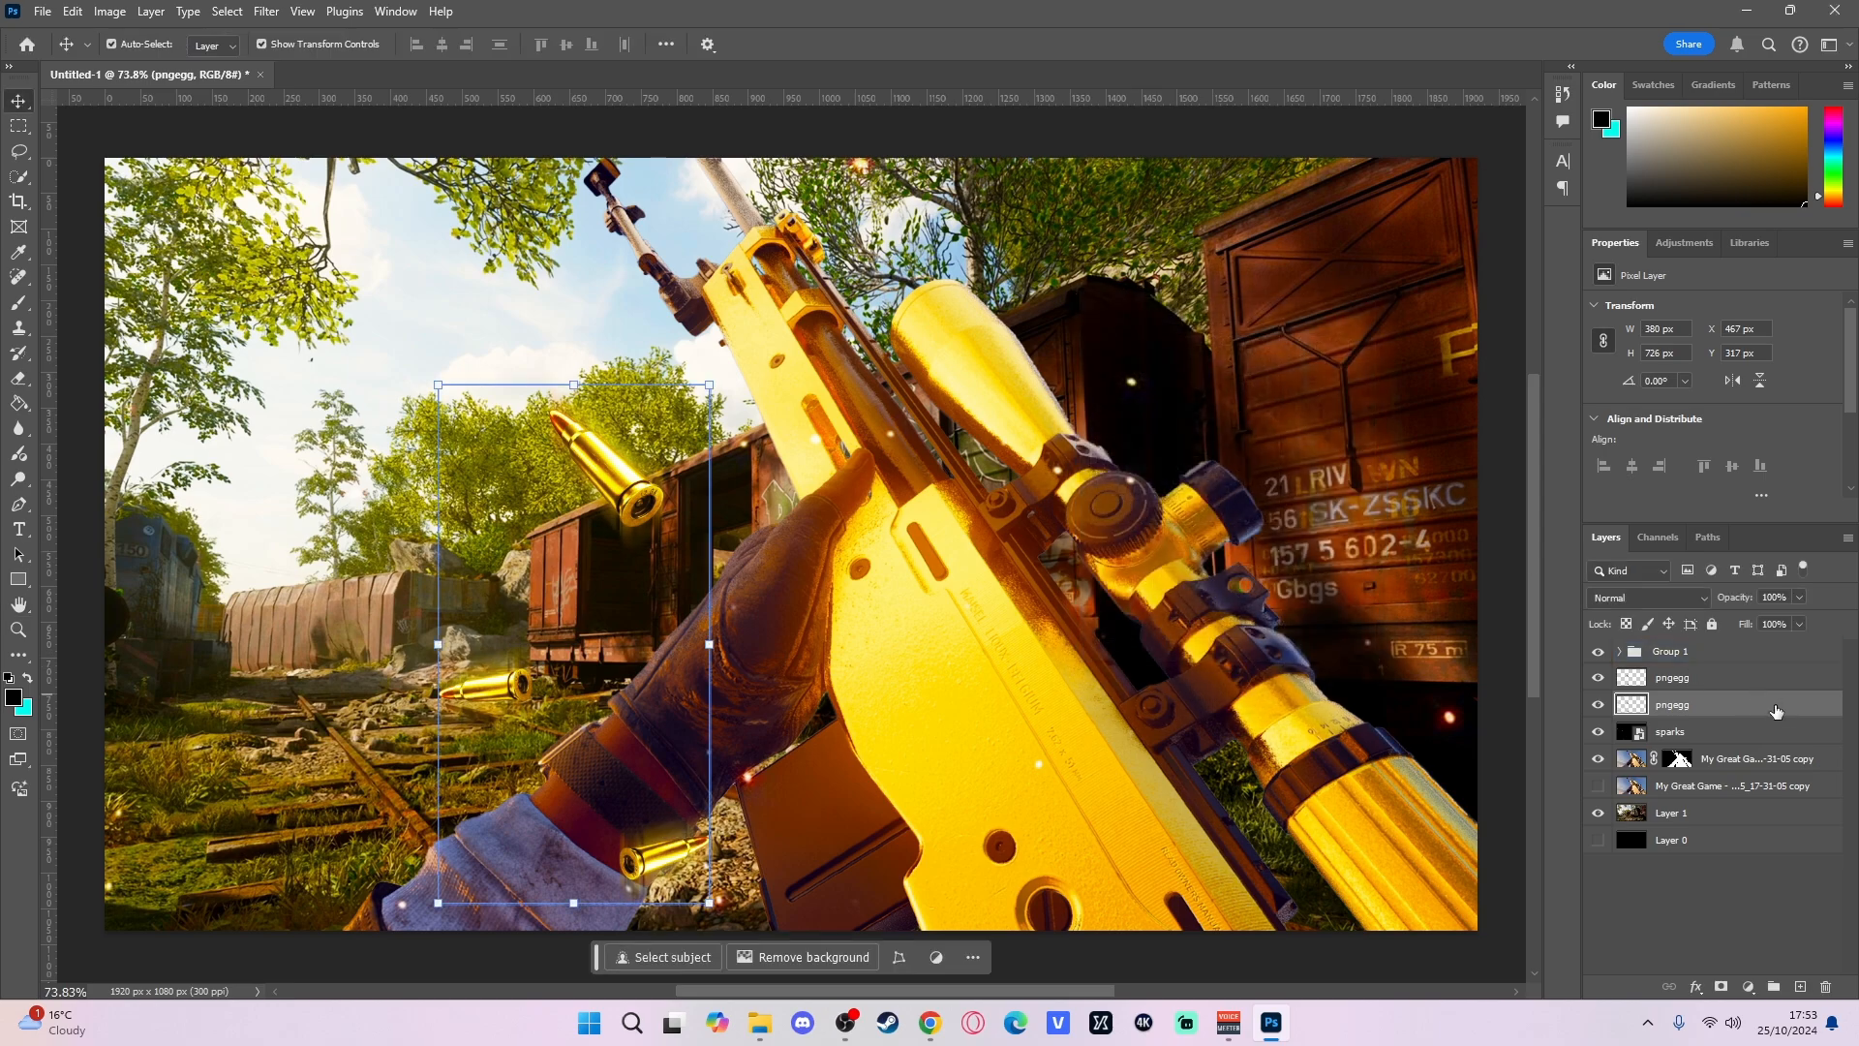
click(1672, 676)
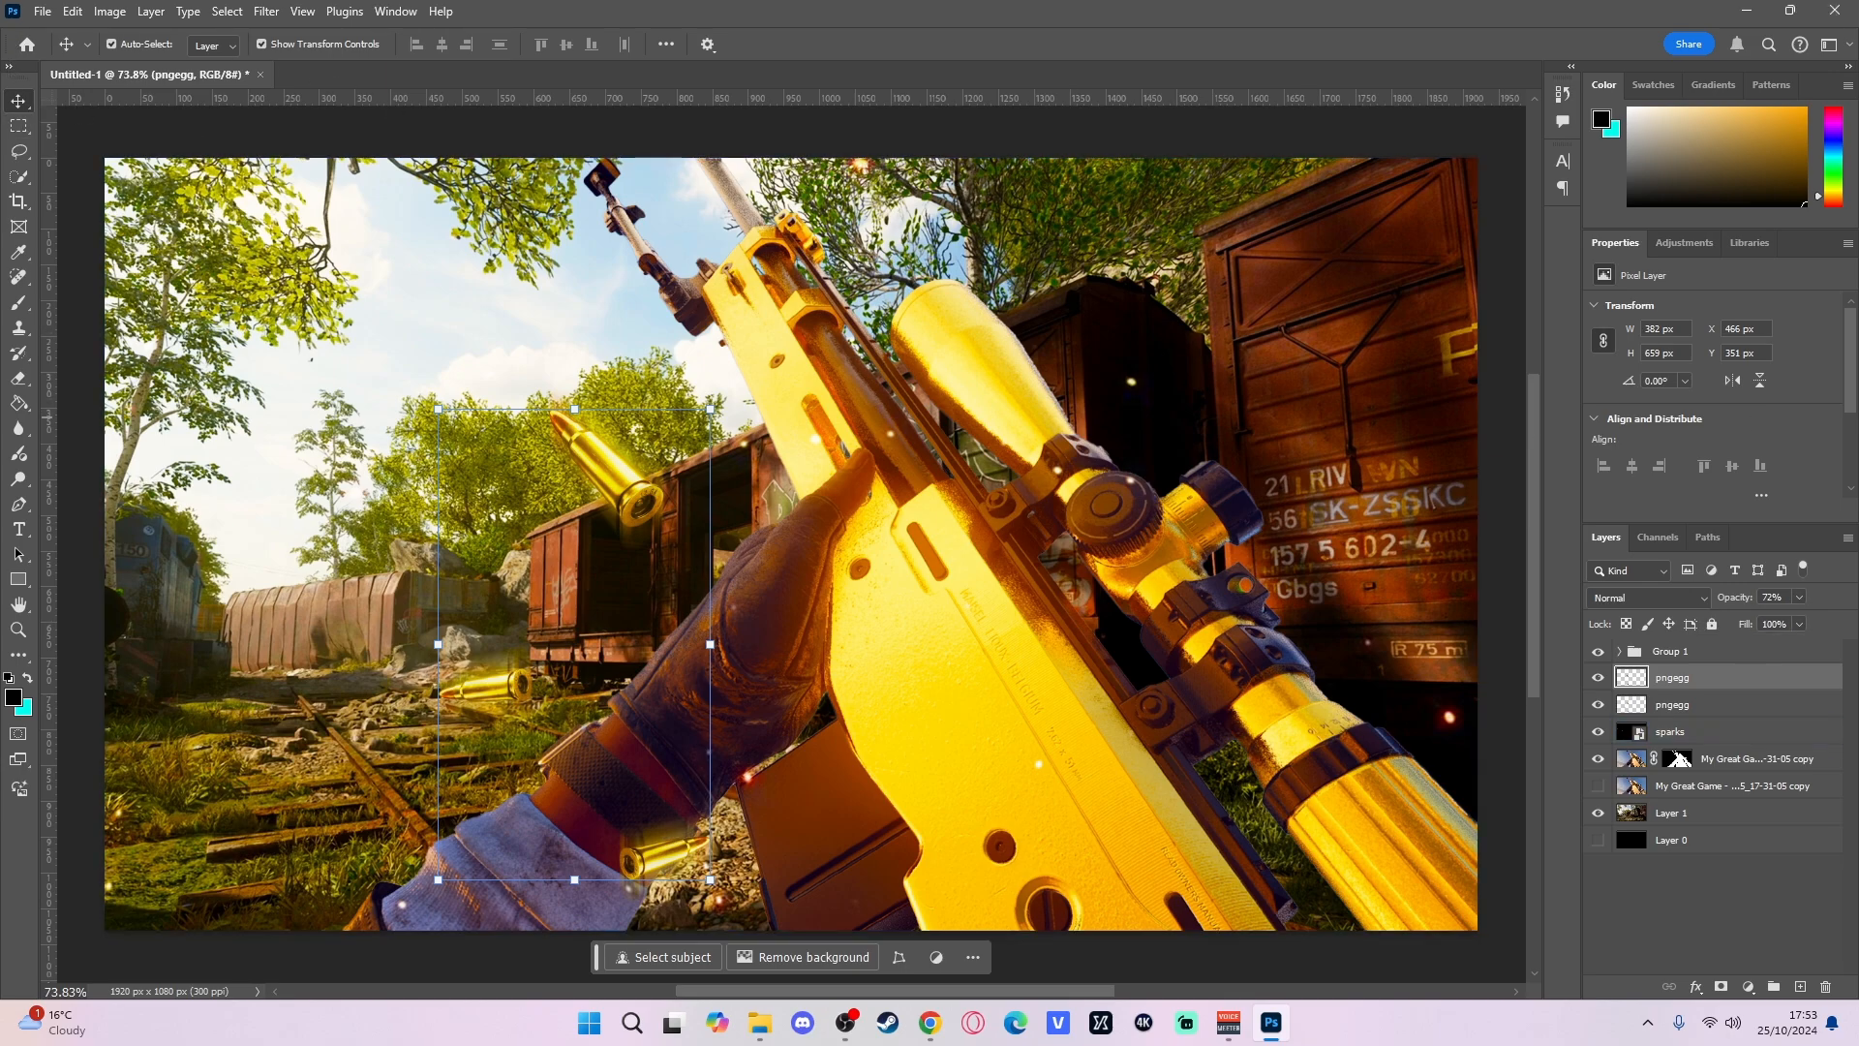
- Place the red crosshair head marker image above the bullets, scaled to 5.93% and positioned in the sky beside the trees
drag(1453, 409, 959, 465)
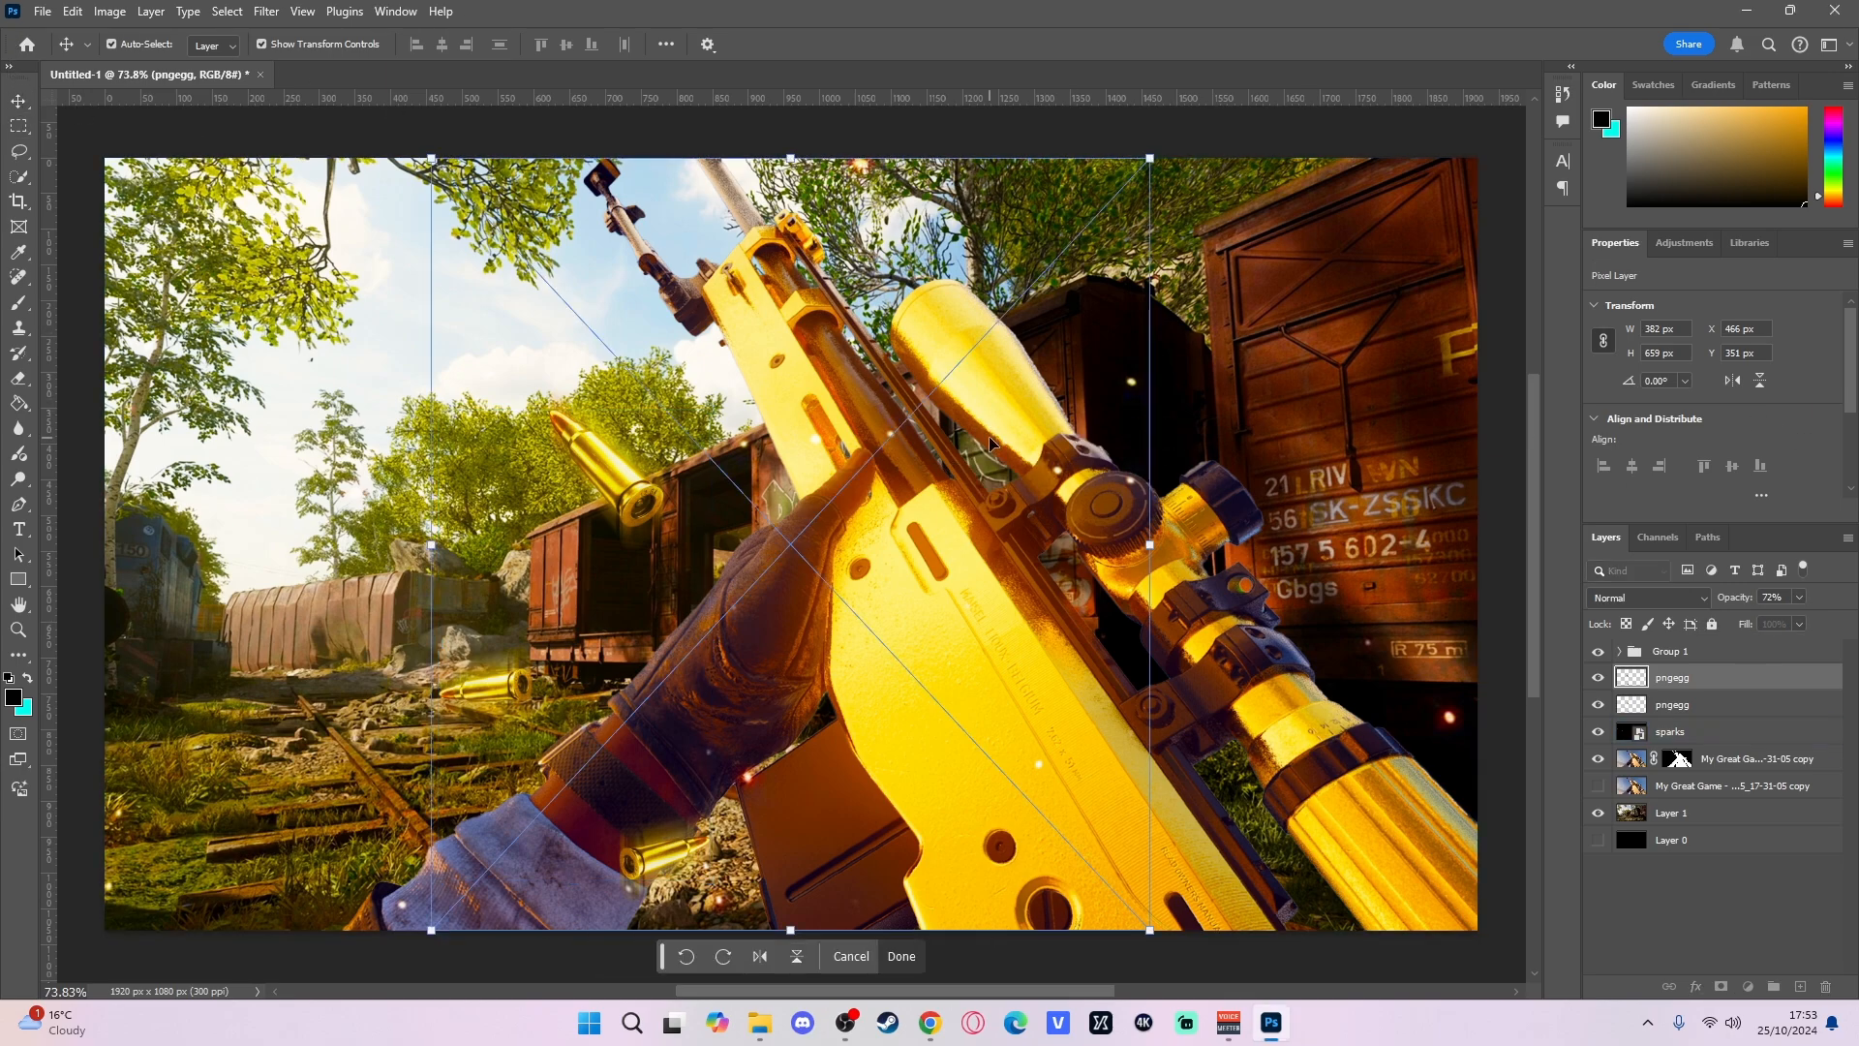
drag(1150, 157, 596, 753)
drag(537, 821, 446, 355)
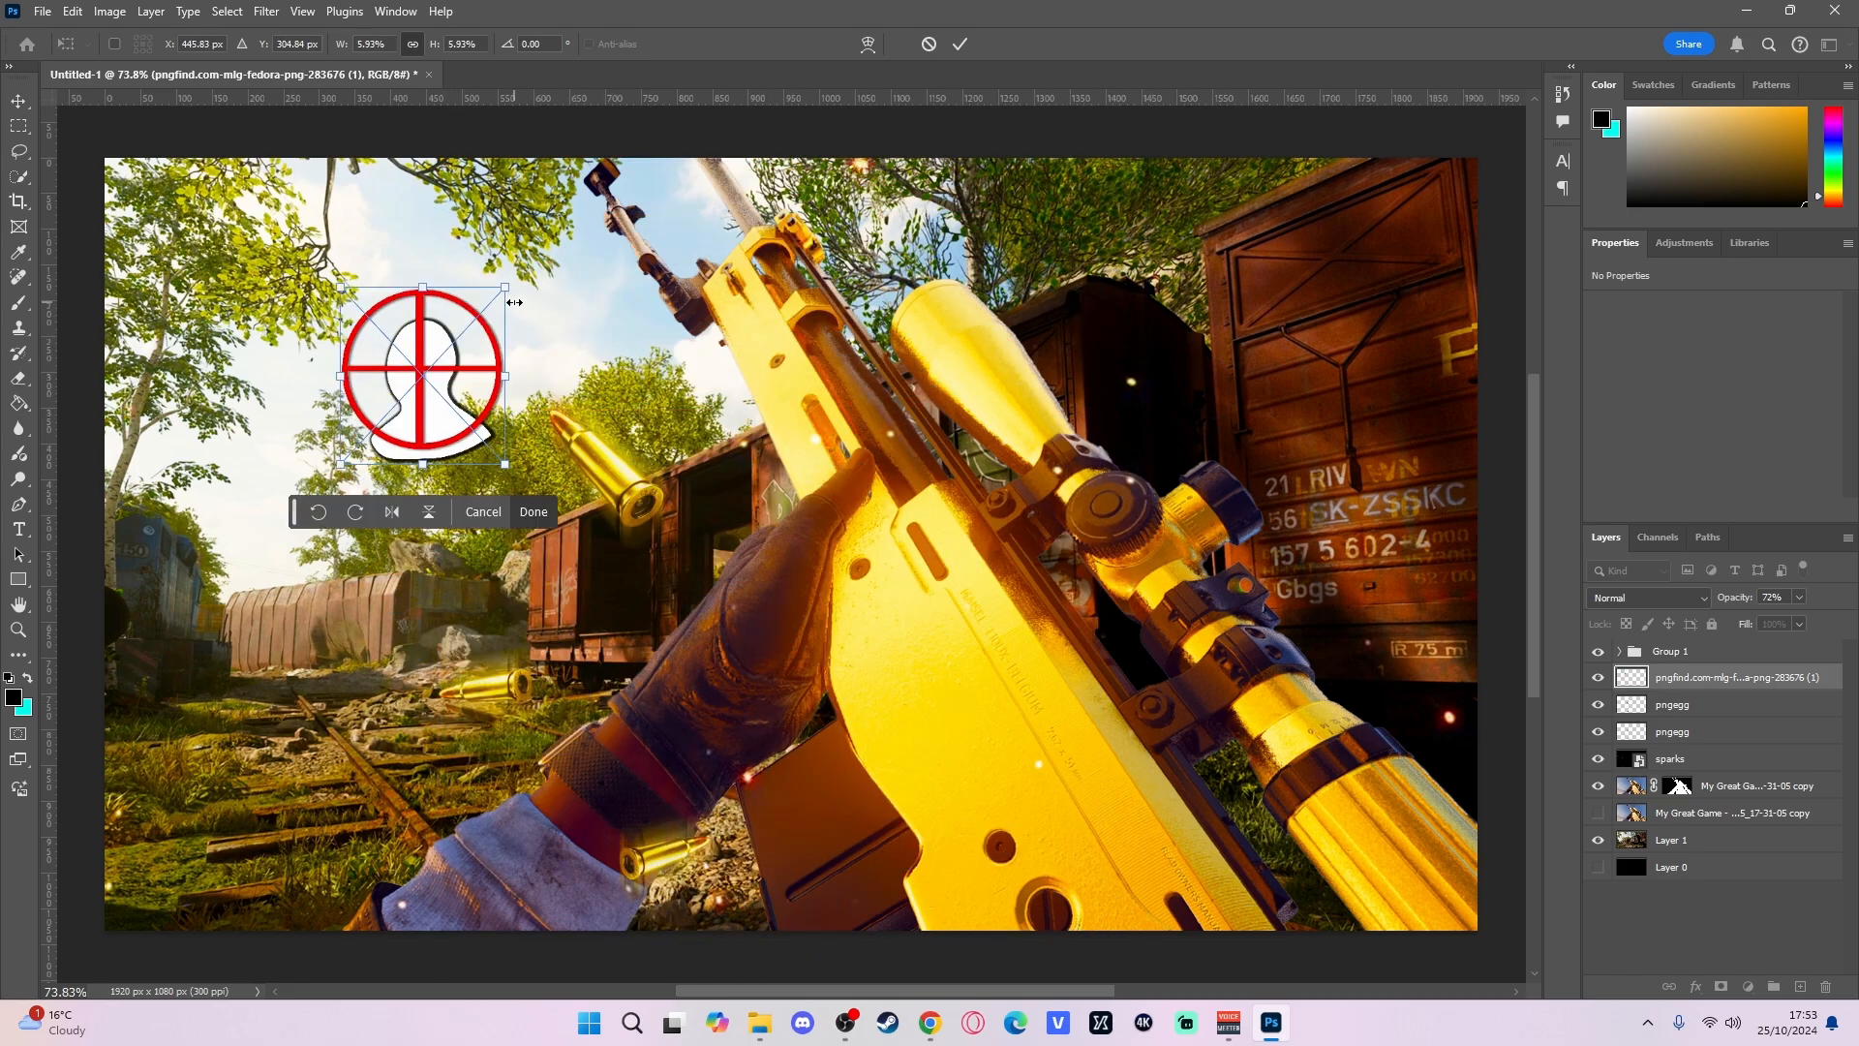
key(Return)
- Create two copies of the crosshair head marker and move one onto the brown railcar behind the scope
key(ctrl+c)
key(ctrl+v)
key(ctrl+v)
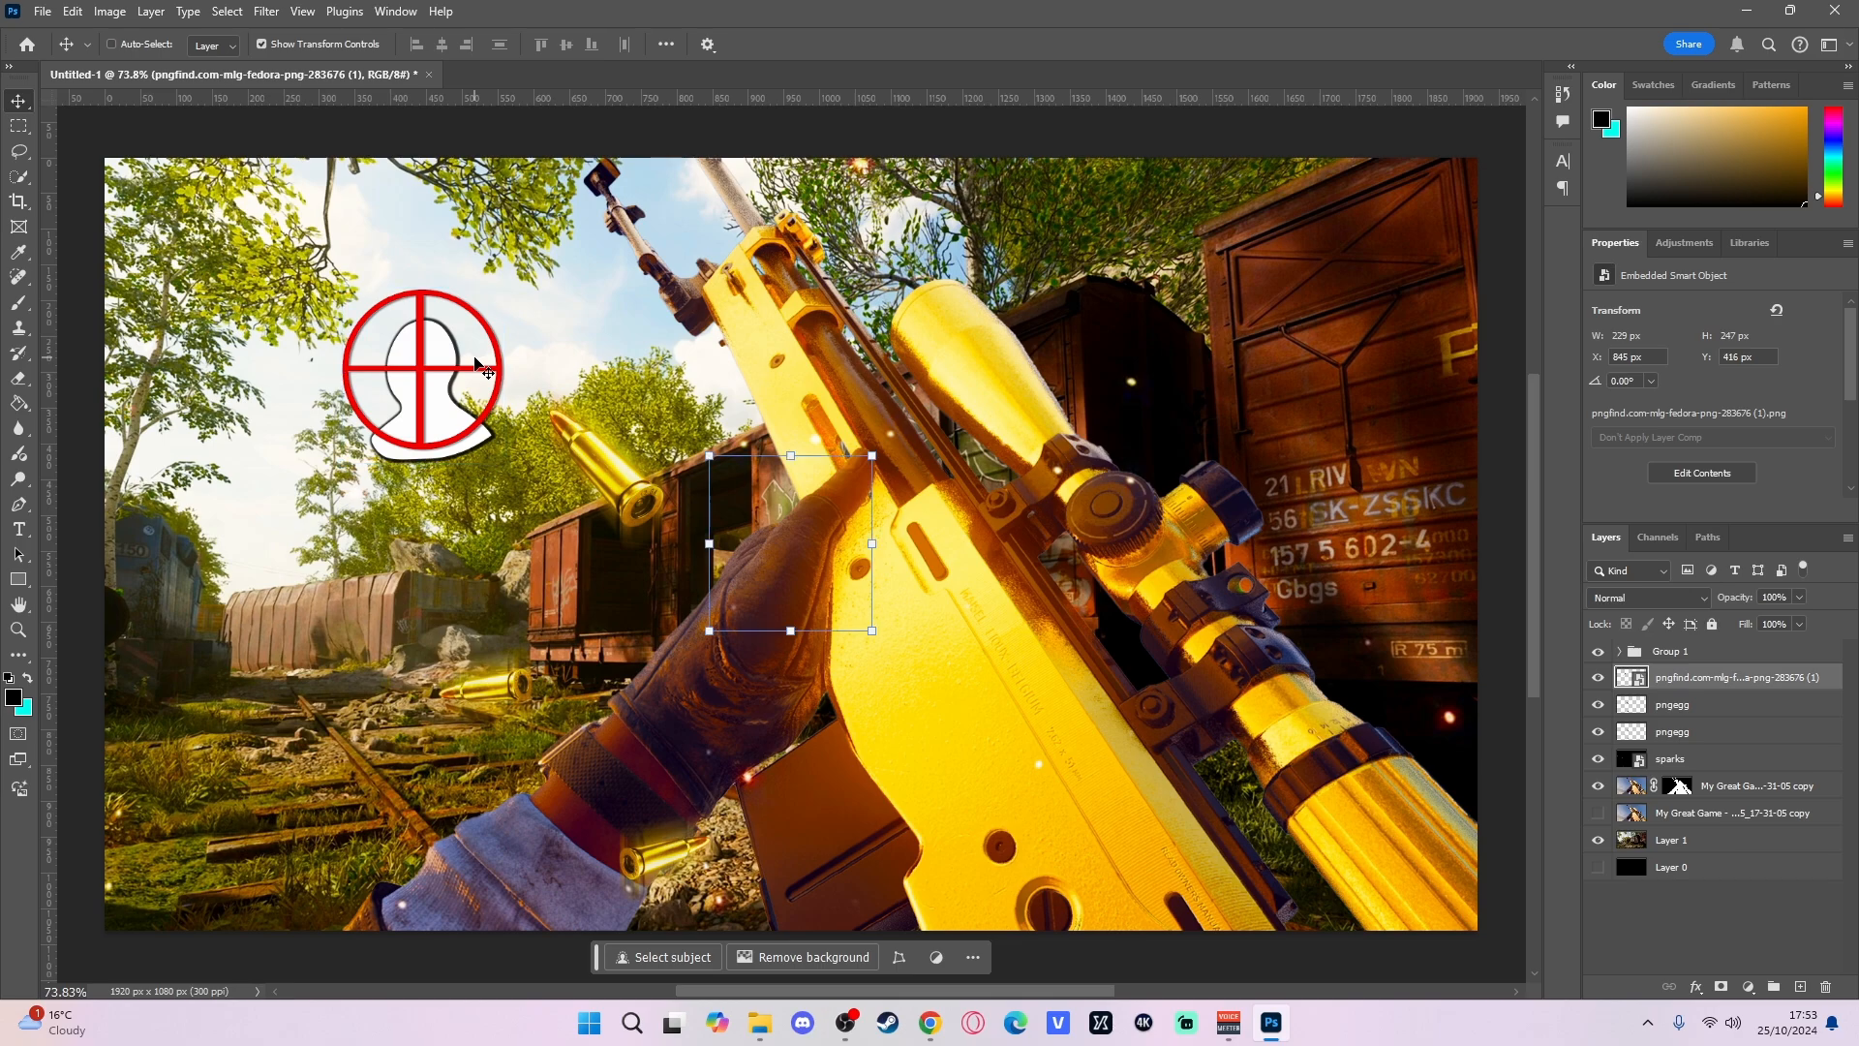
drag(810, 545, 1320, 333)
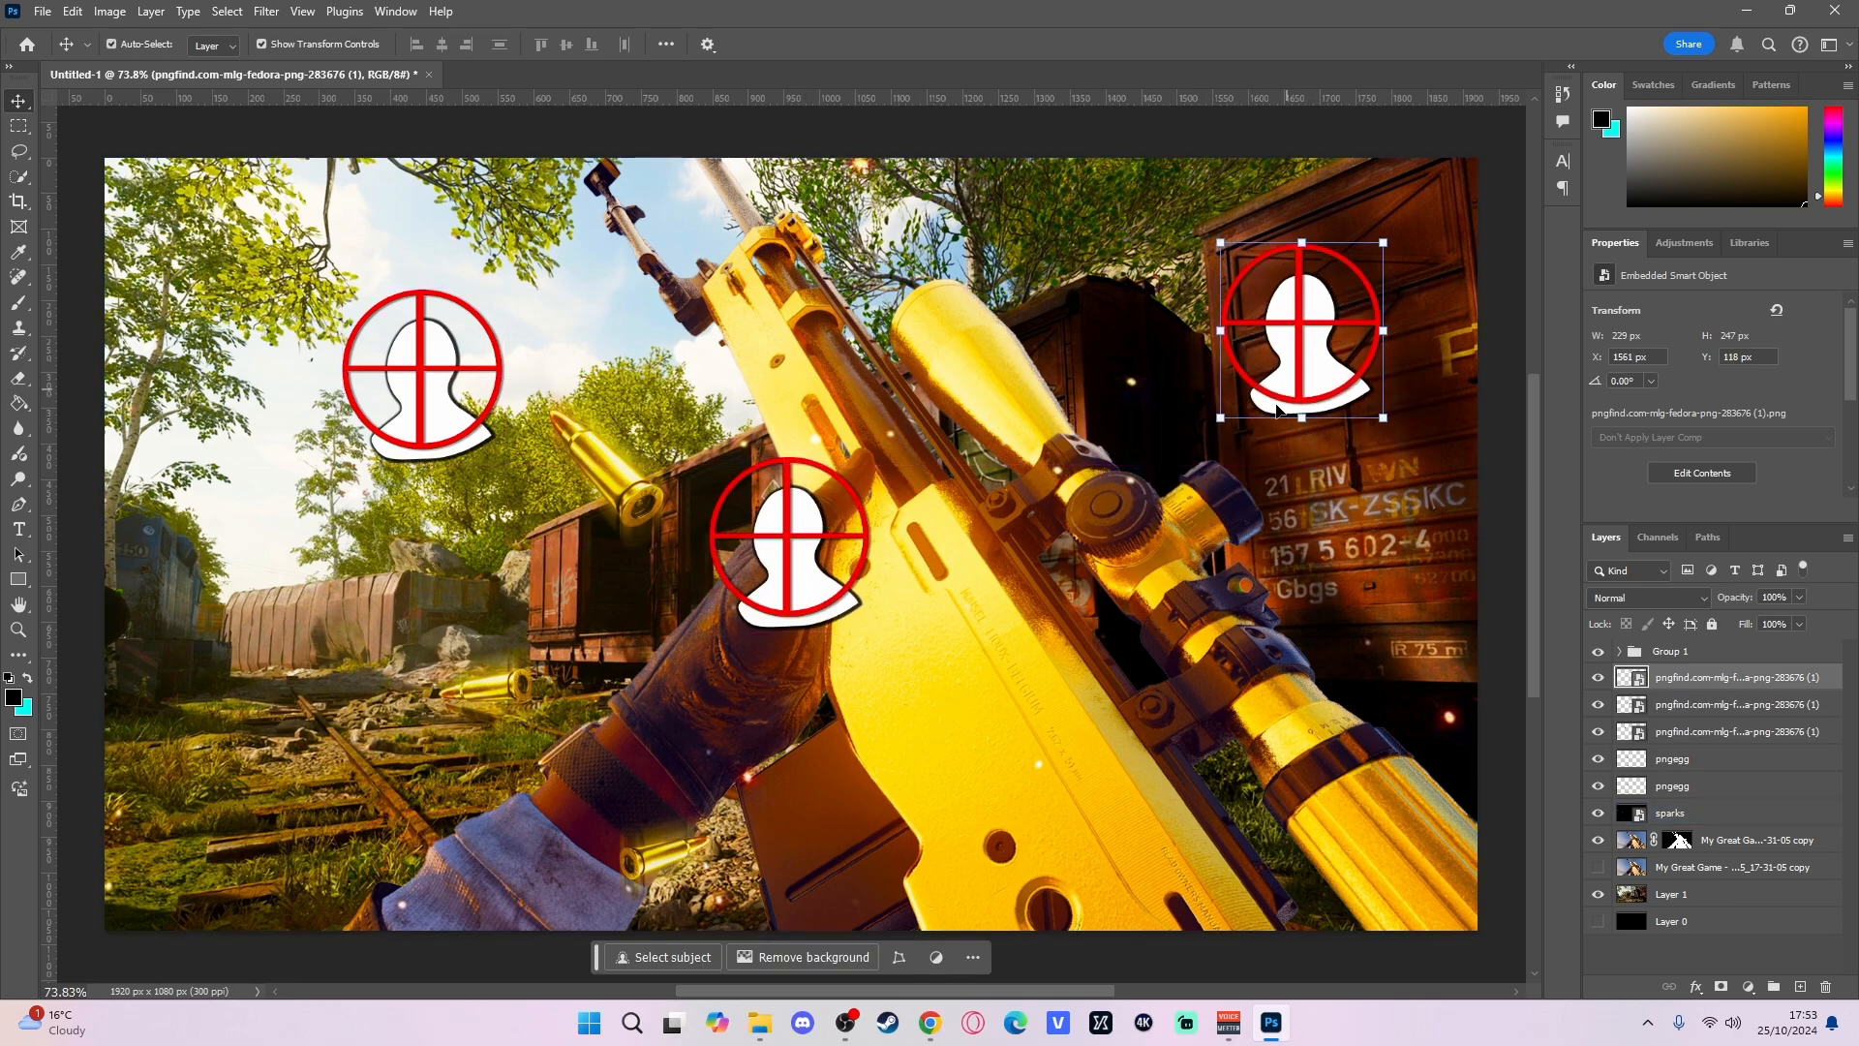
- Skew the central crosshair marker copy with Free Transform and move it down over the grass near the railway tracks
click(1750, 705)
key(ctrl+t)
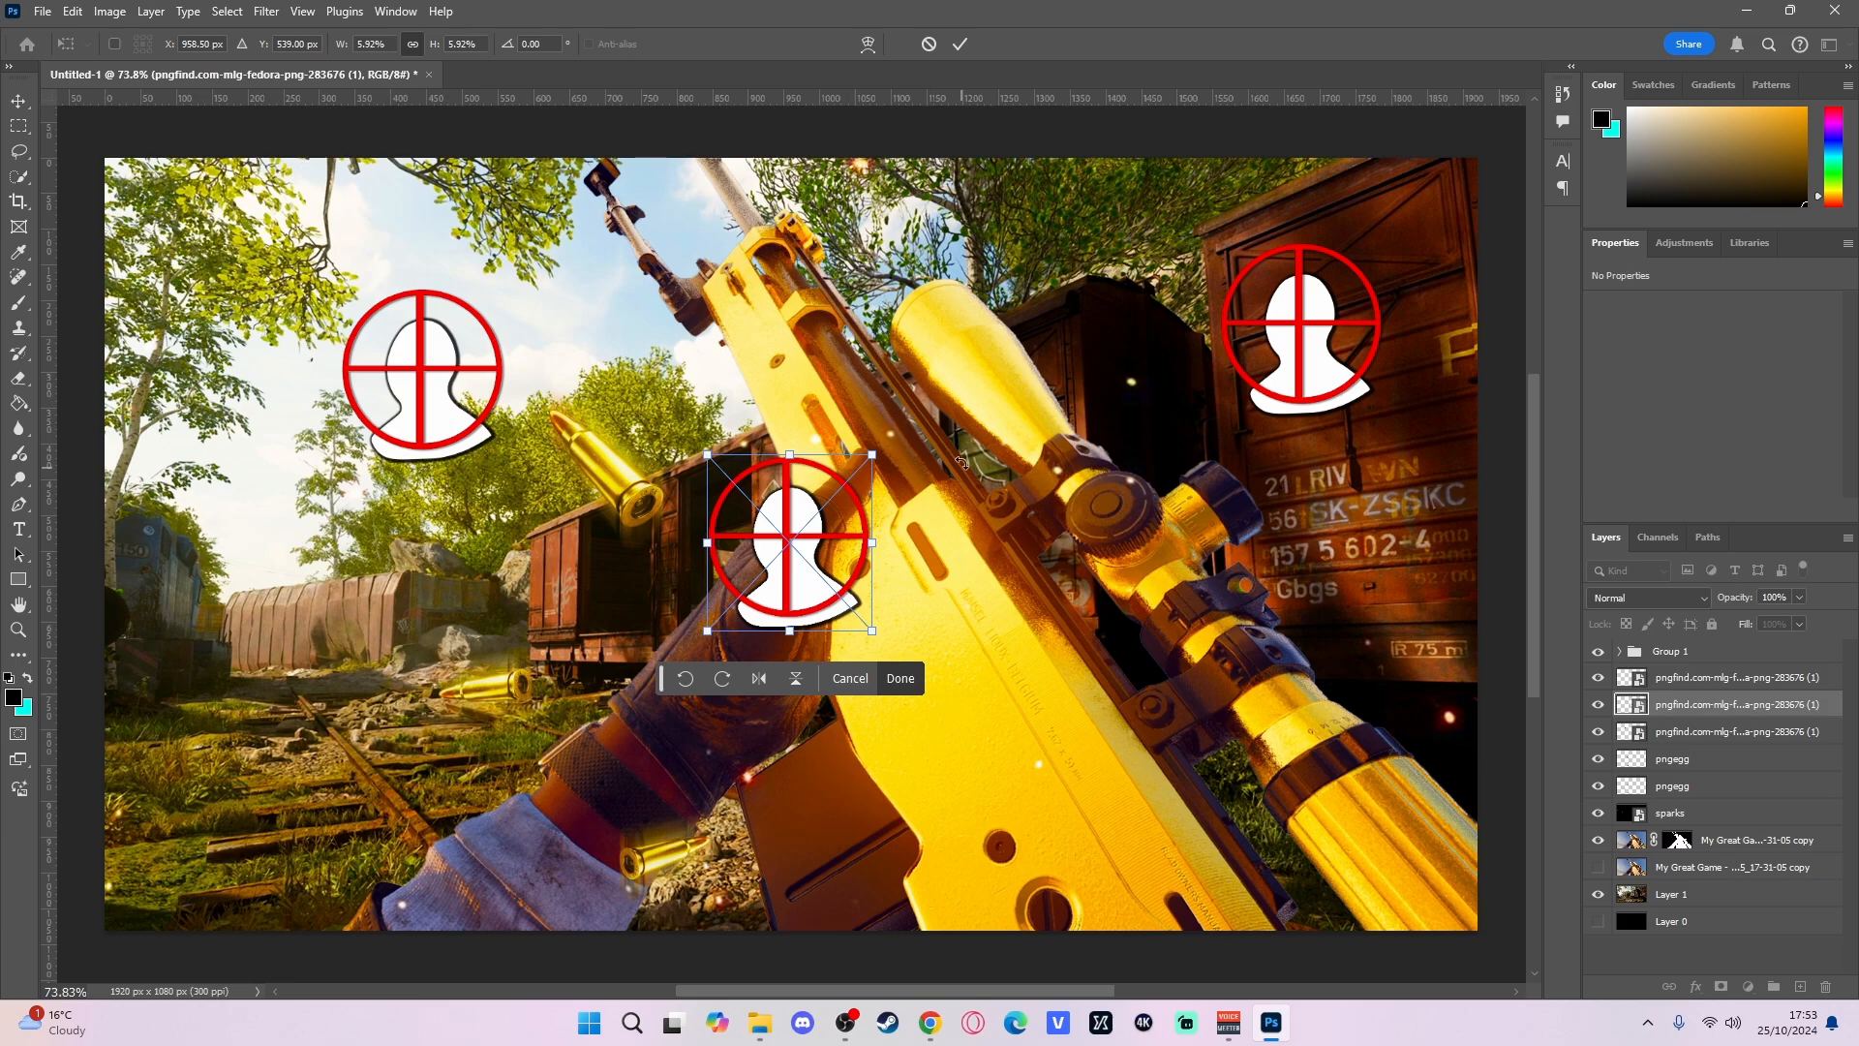
drag(873, 456, 817, 452)
drag(871, 631, 936, 630)
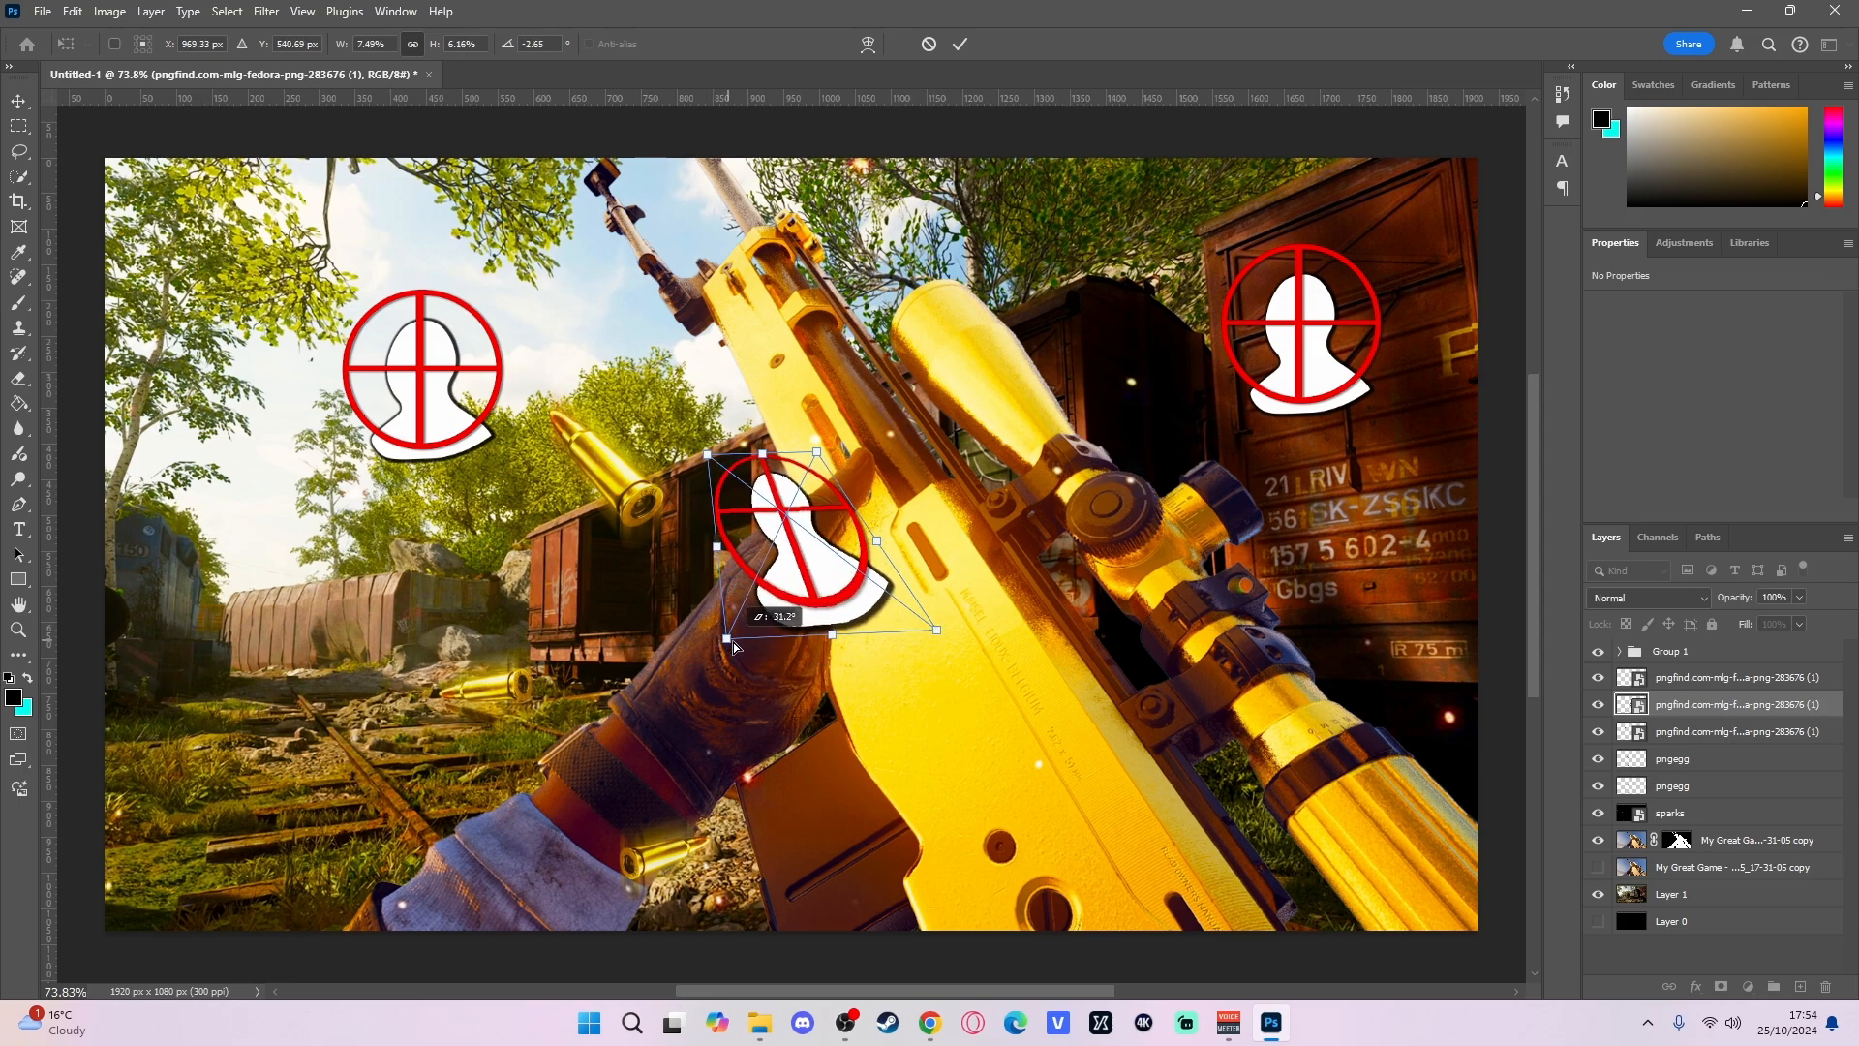
drag(824, 552, 400, 714)
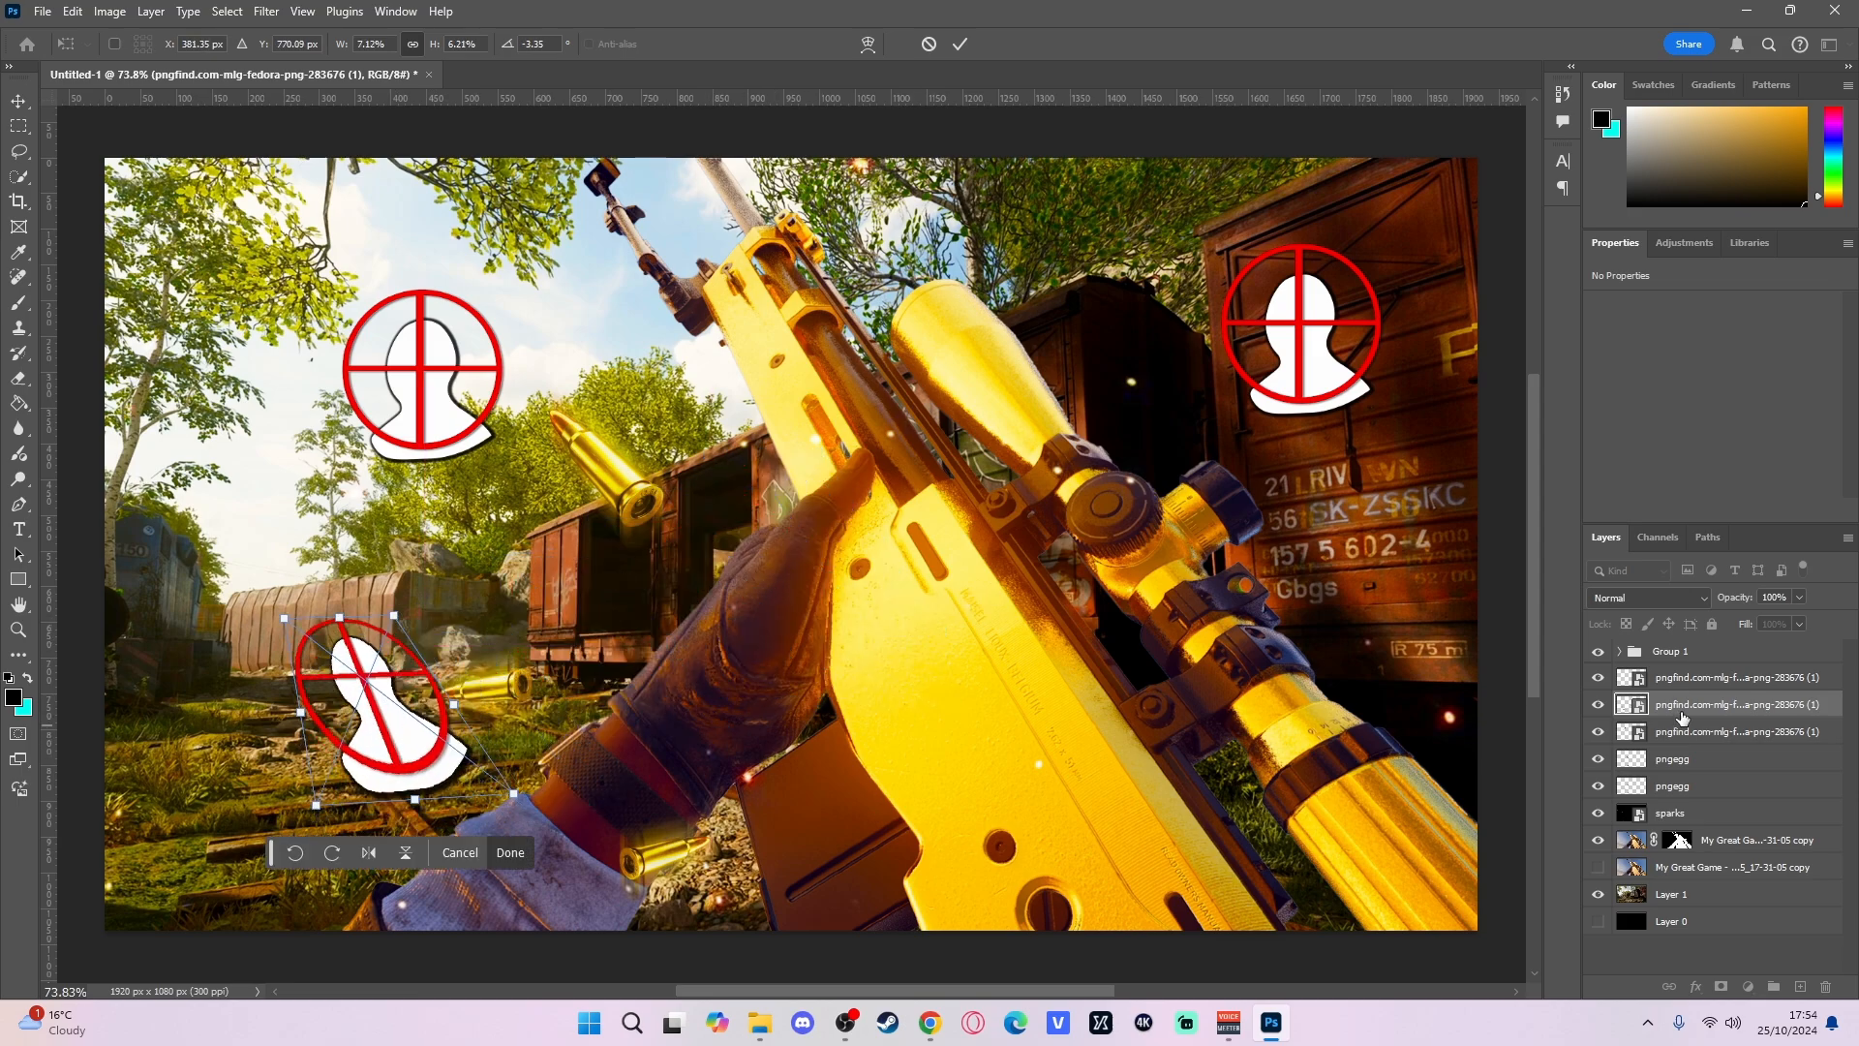
- Distort the crosshair marker on the railcar by pulling its lower corners so that it leans sideways
click(1697, 685)
key(ctrl+t)
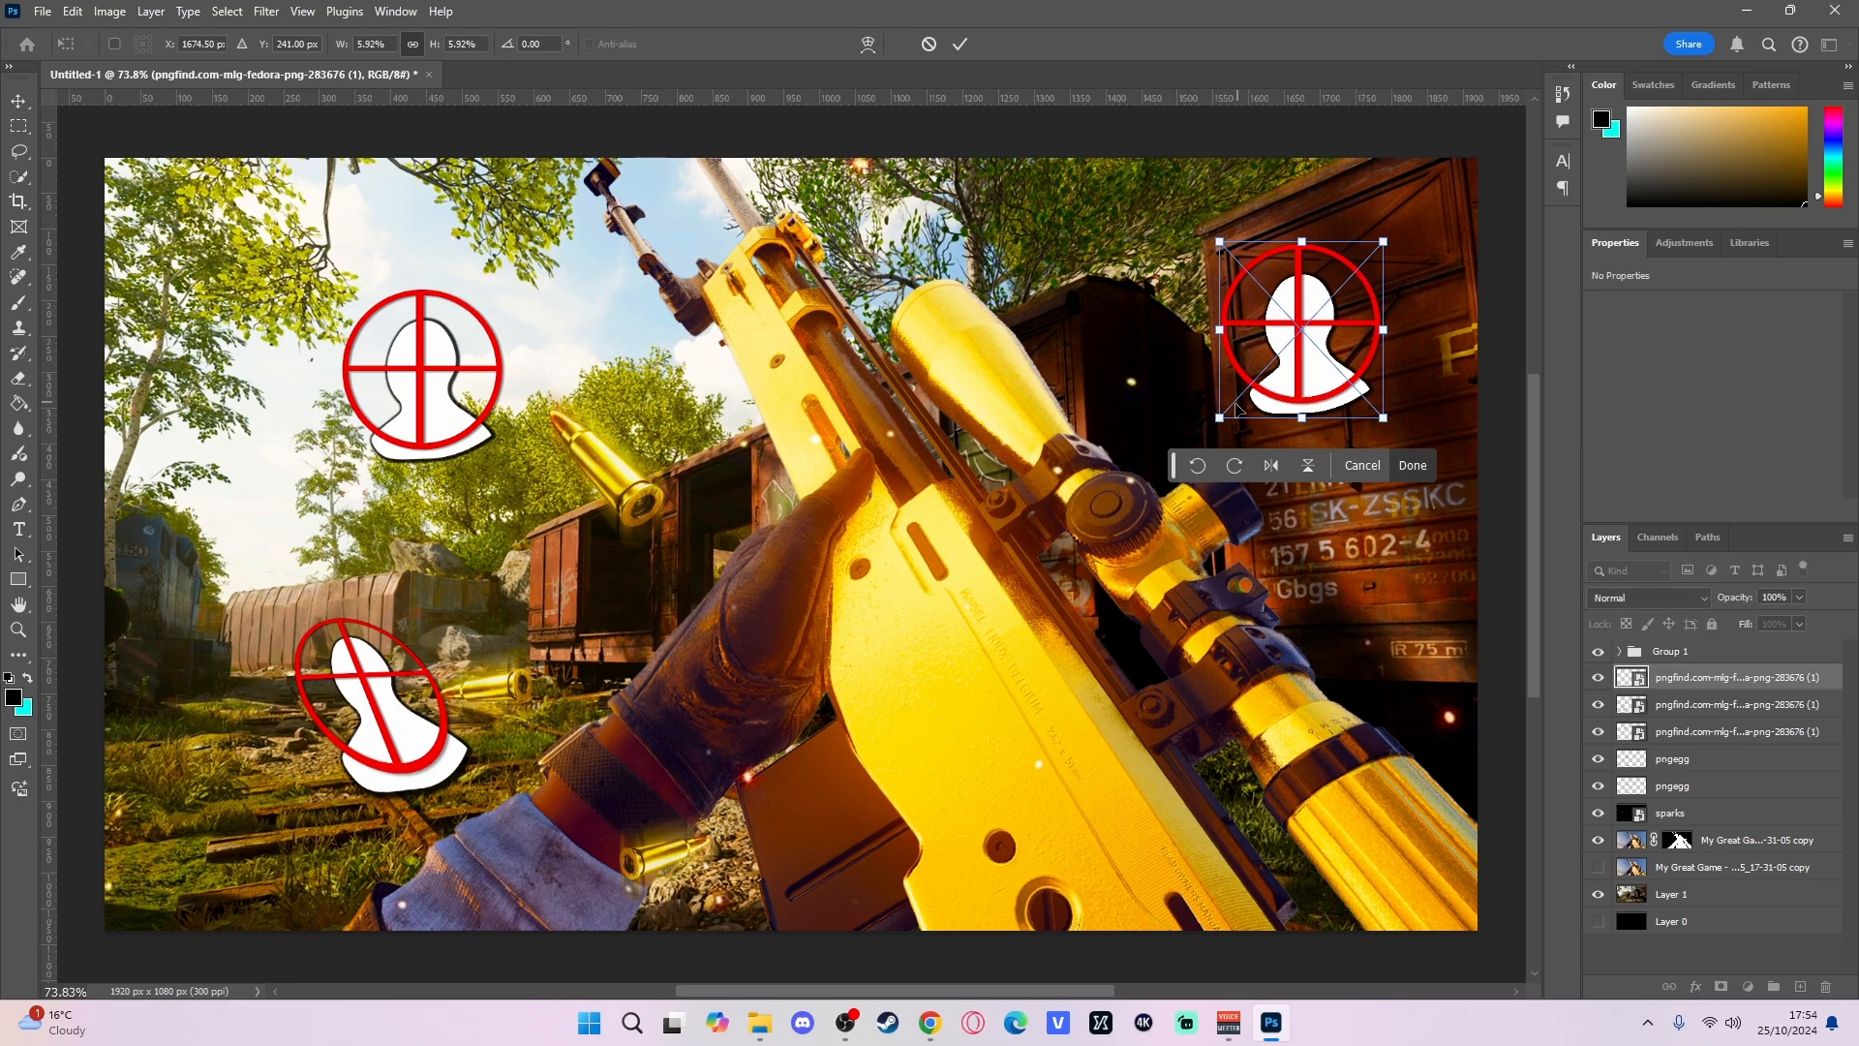
drag(1219, 329, 1112, 356)
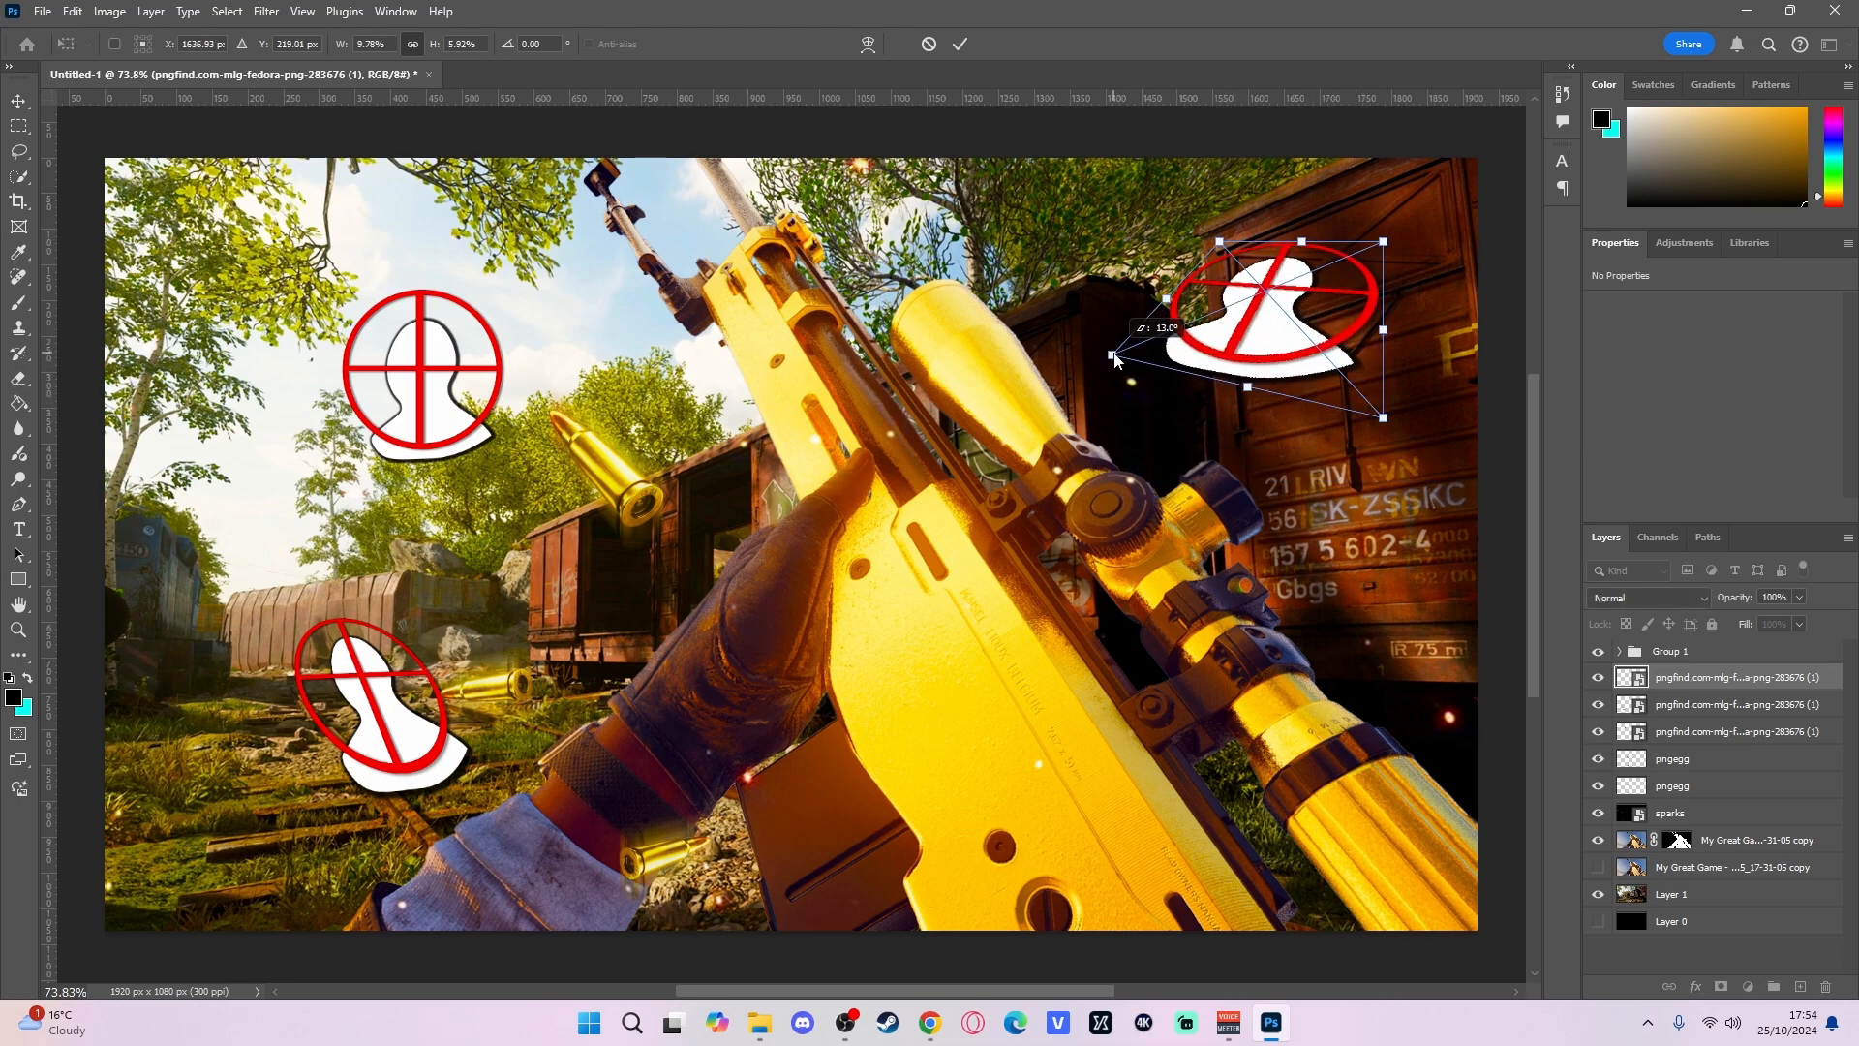
drag(1385, 419, 1333, 411)
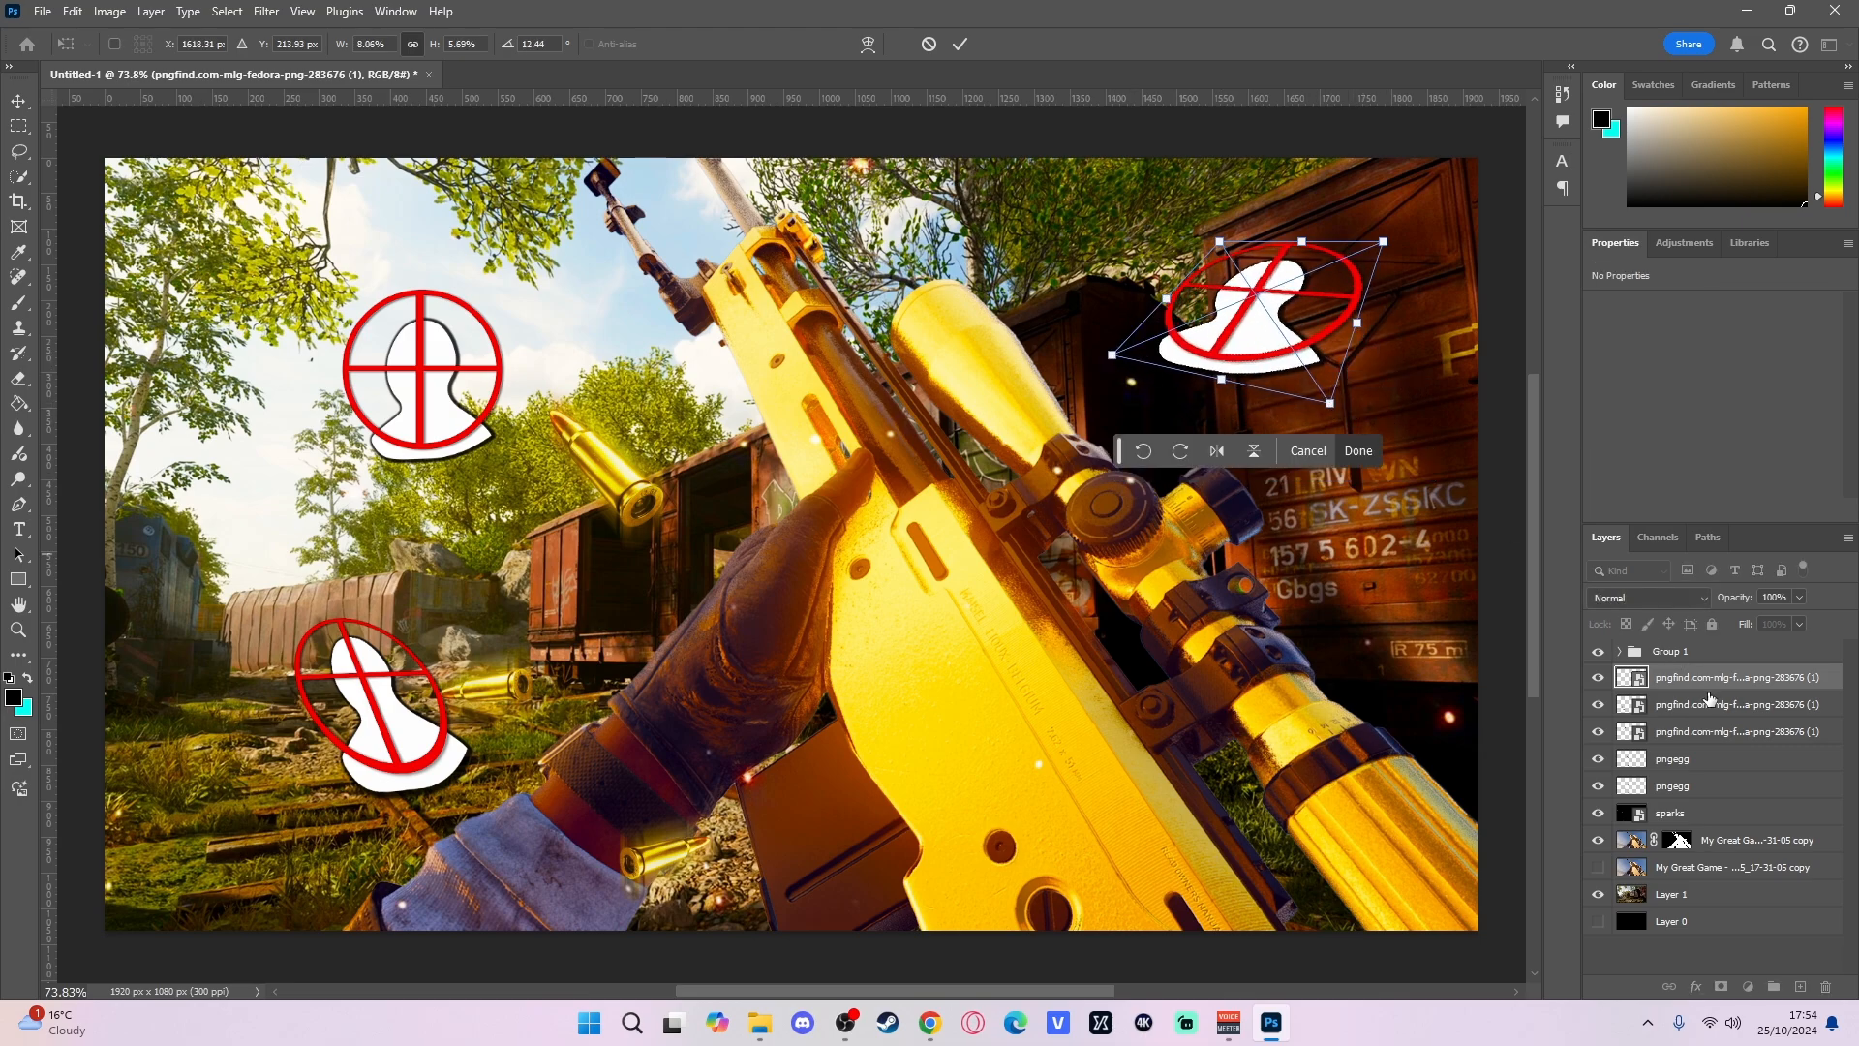
key(Return)
- Scale the crosshair marker in the sky to 7.13%, rotate it to -11.55° and move it closer to the upper tree branches
click(1710, 702)
click(1709, 732)
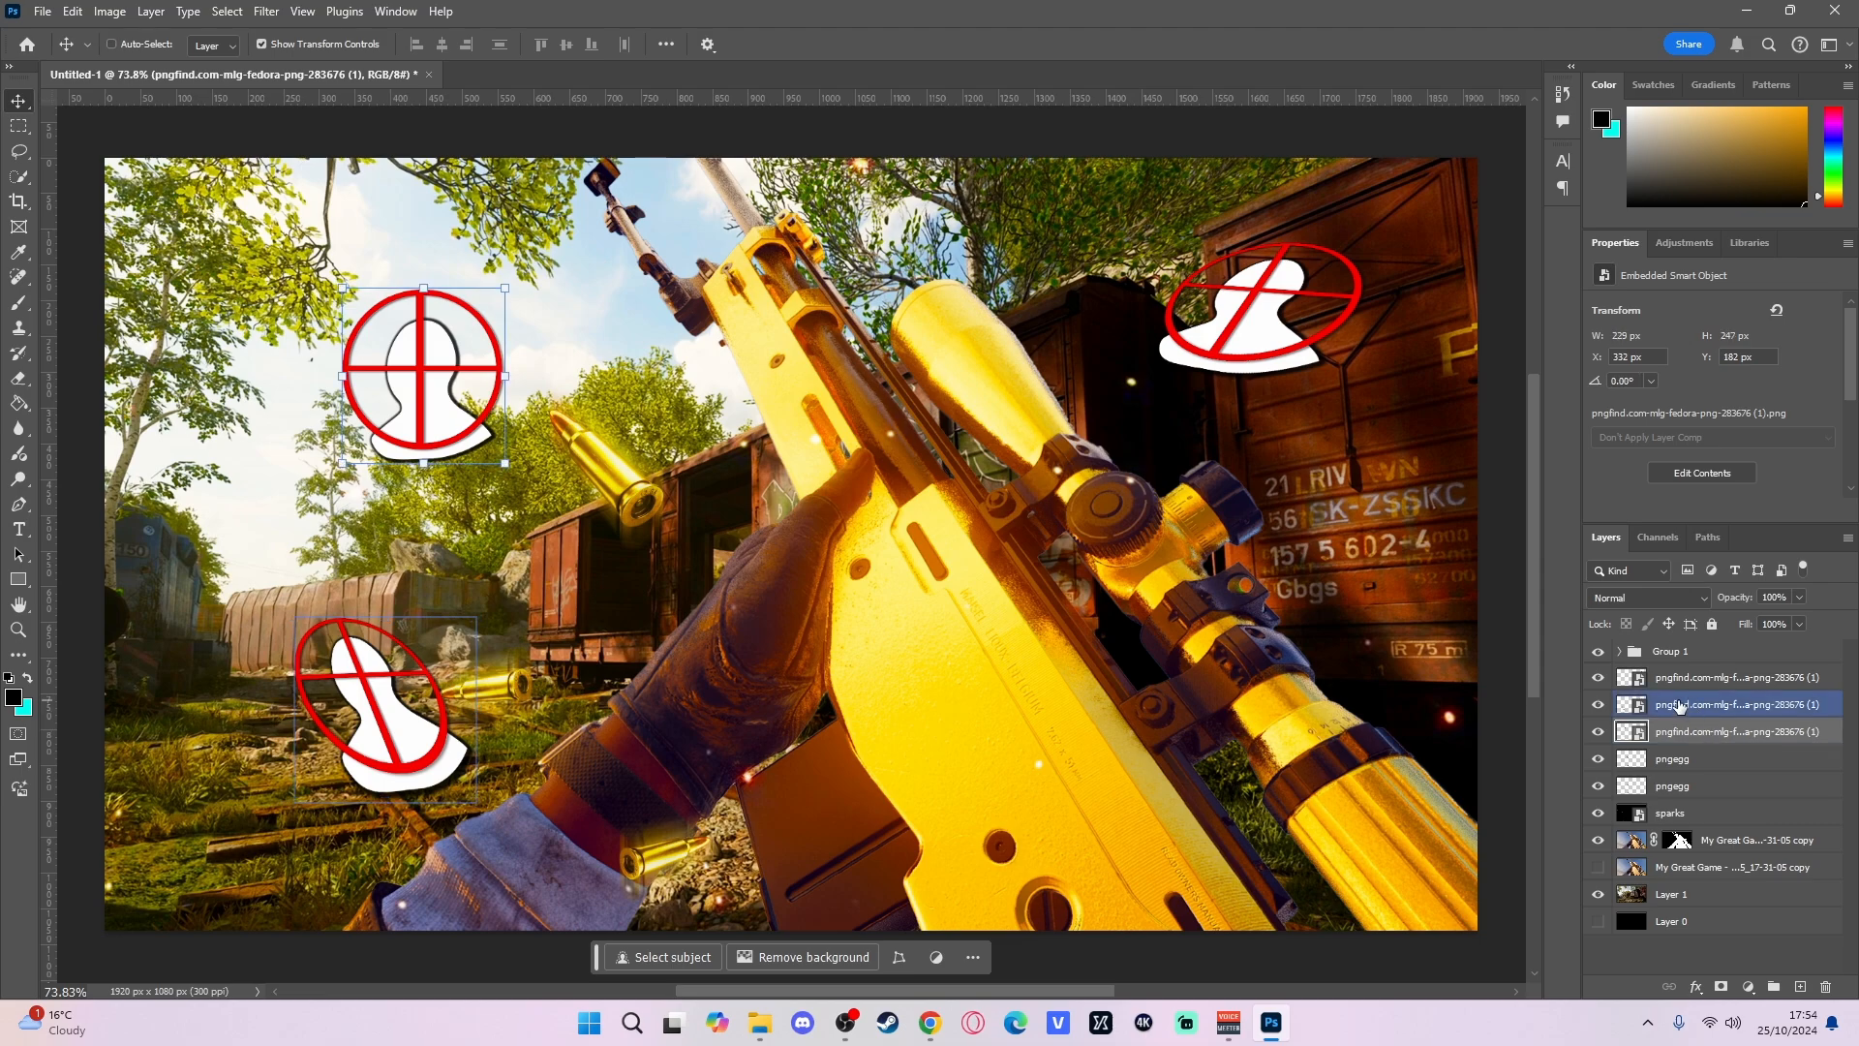
key(ctrl+t)
drag(508, 462, 618, 429)
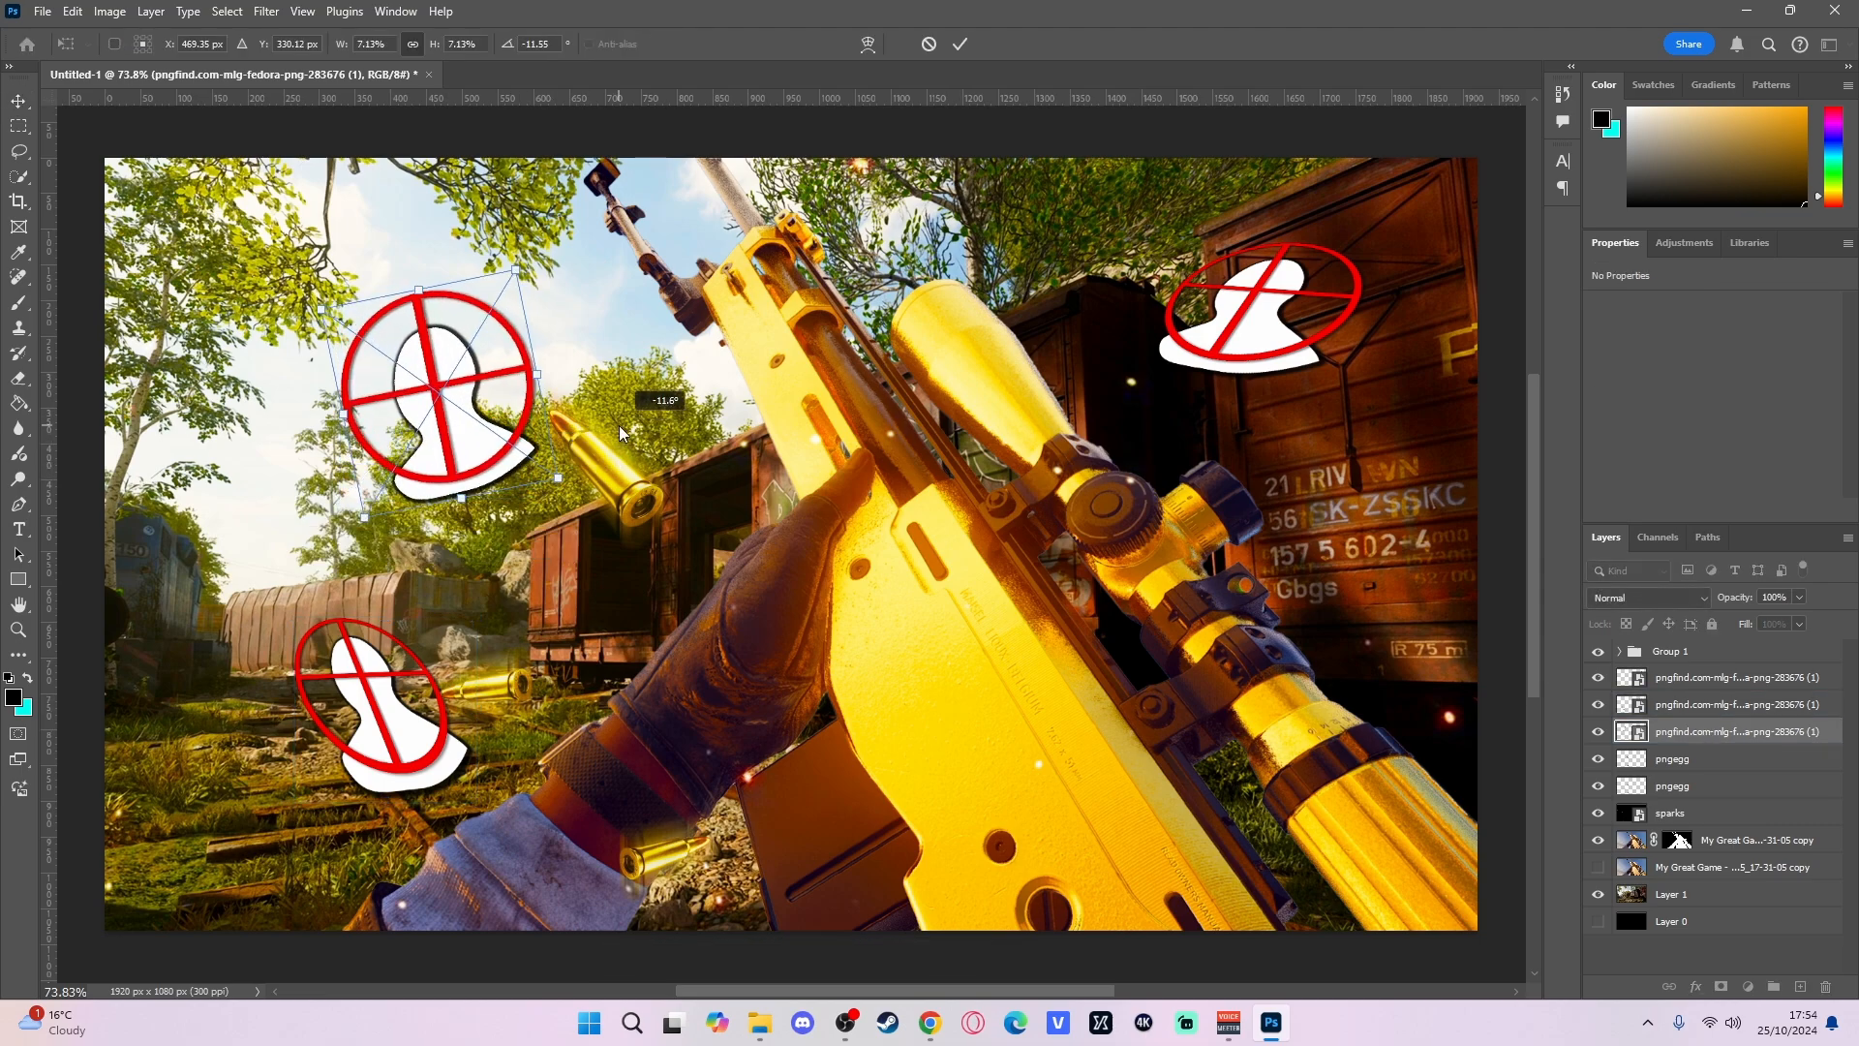
drag(499, 421, 414, 339)
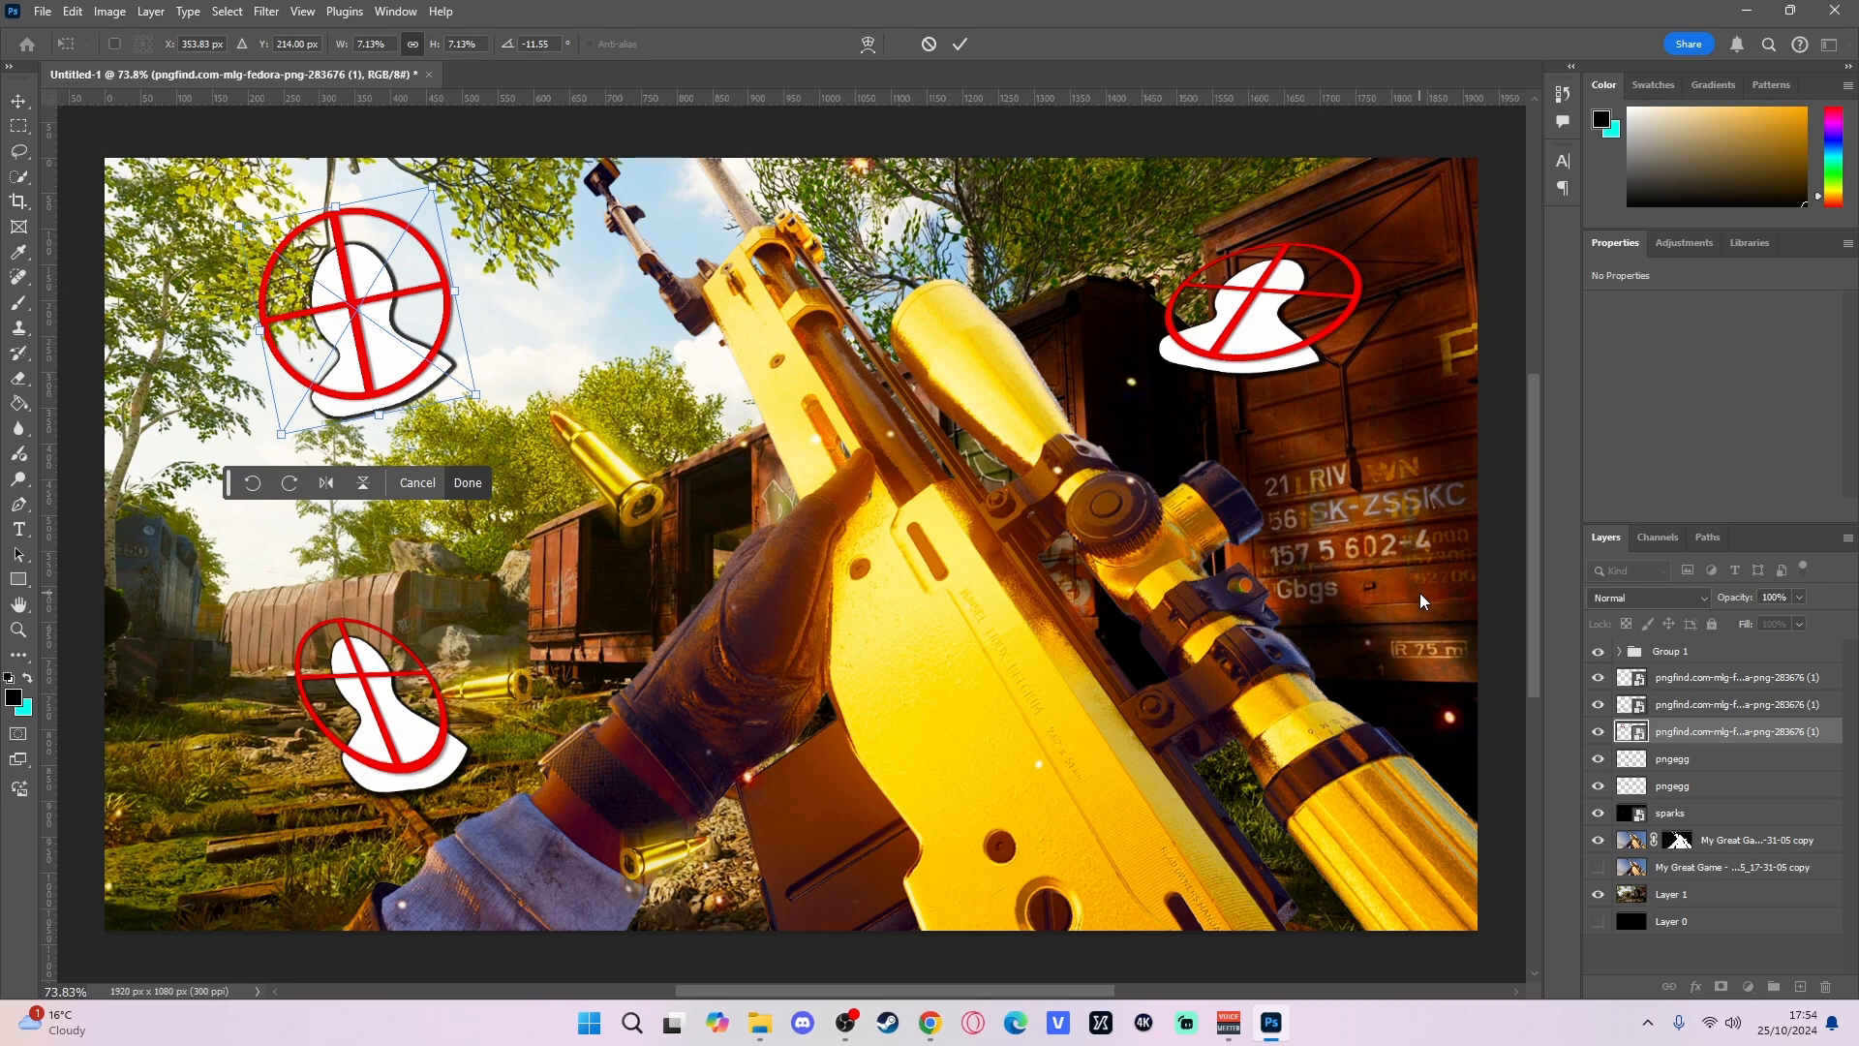
key(Return)
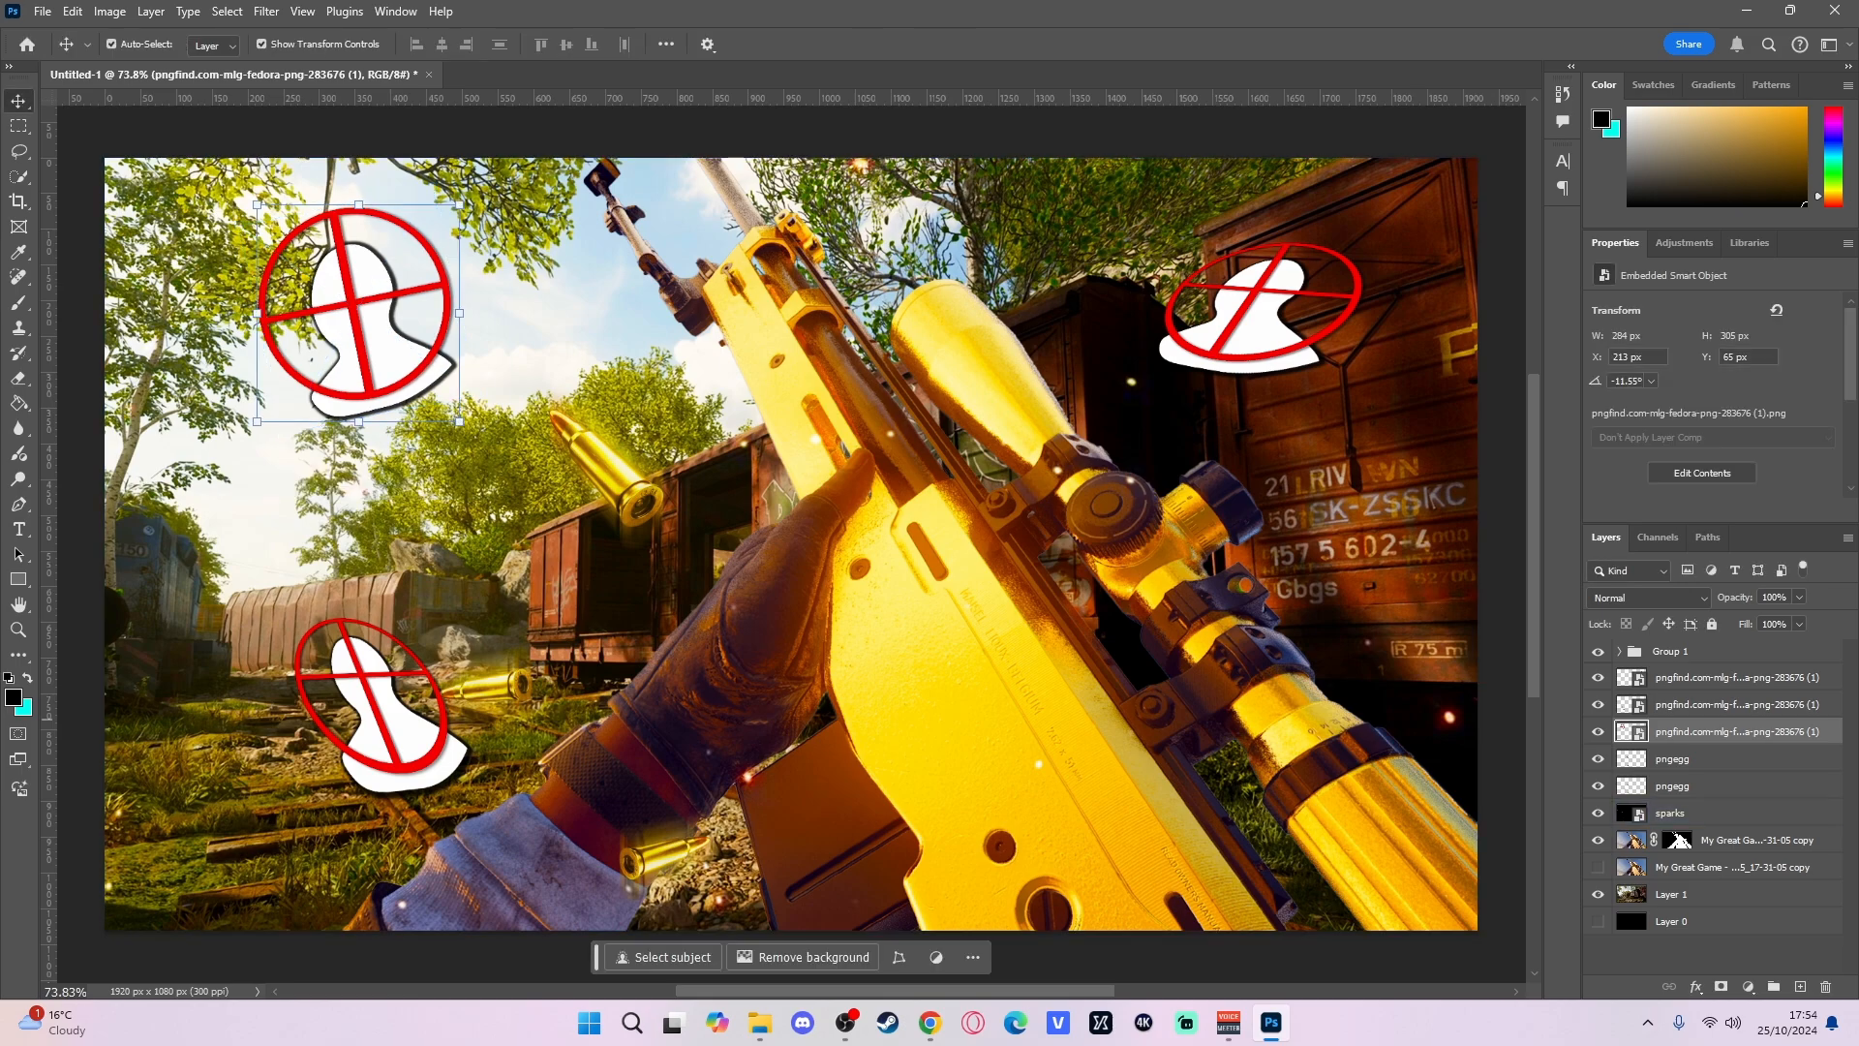
- Merge the three crosshair marker layers into one and paste a duplicate of the merged layer
click(1683, 670)
shift+click(1700, 679)
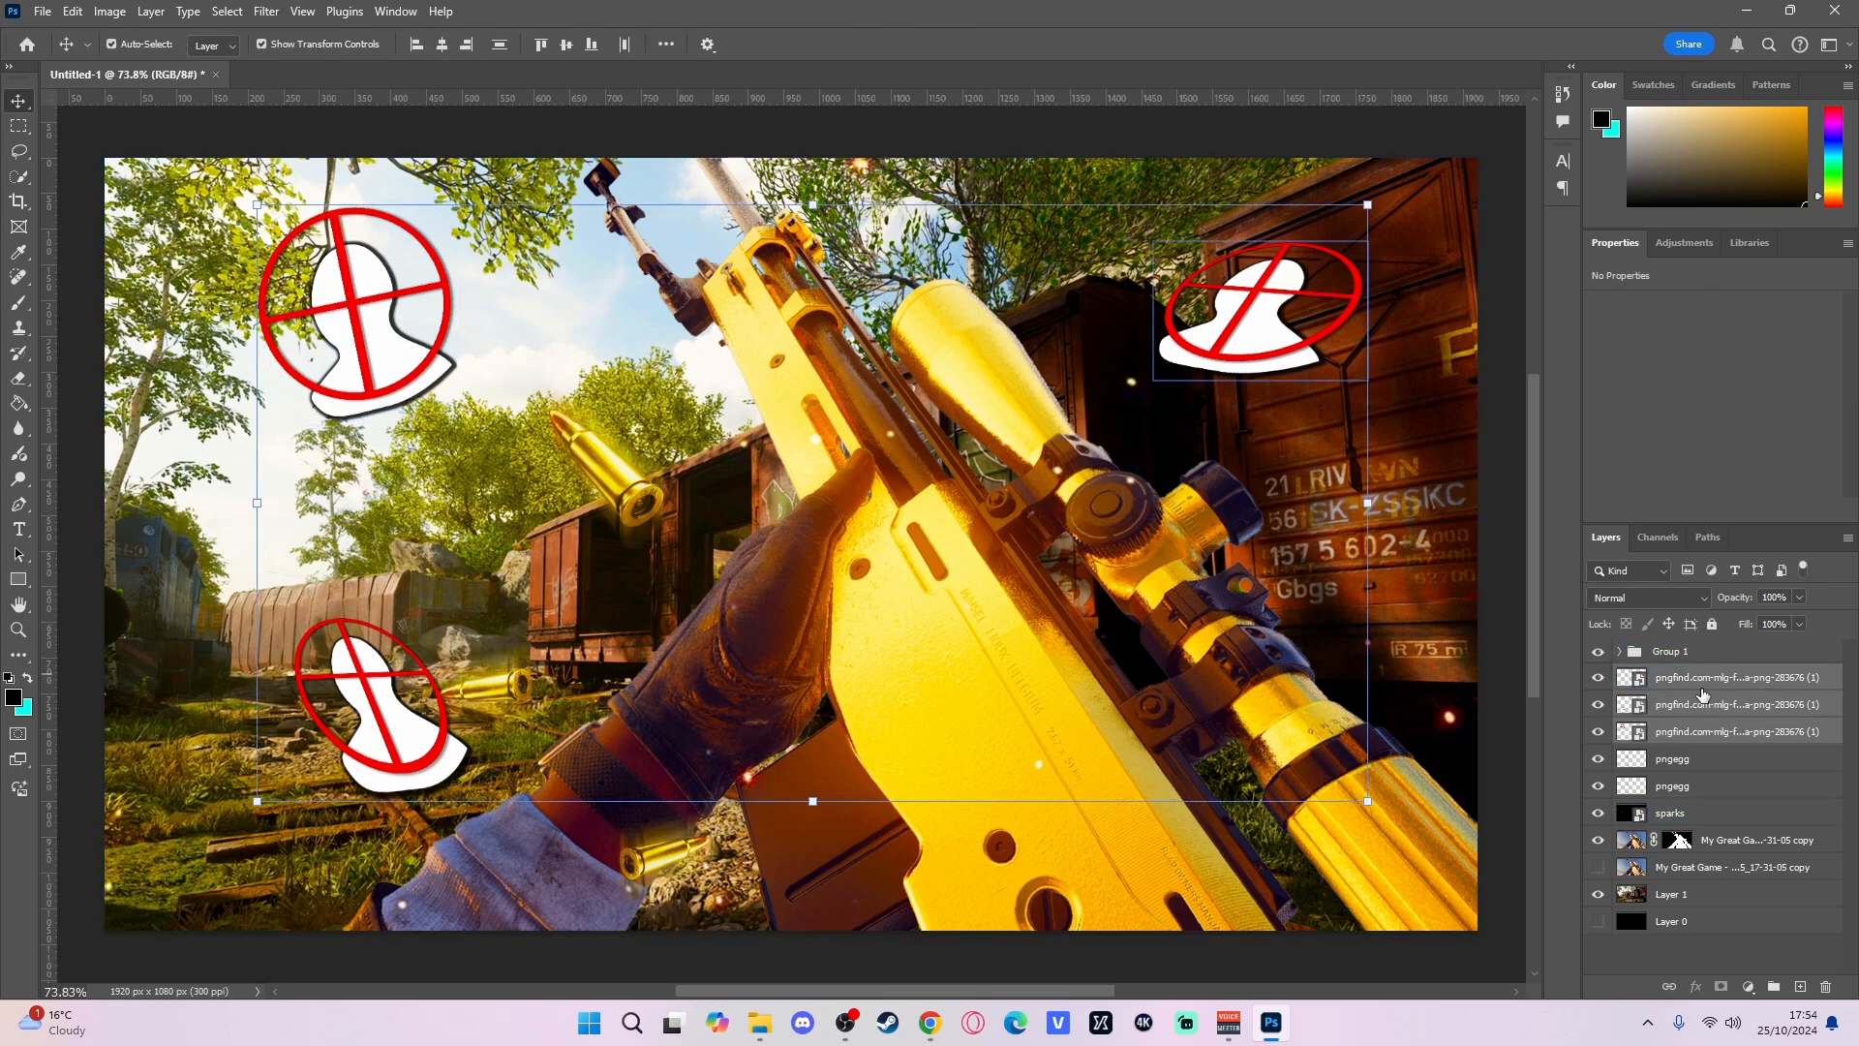
right_click(1702, 688)
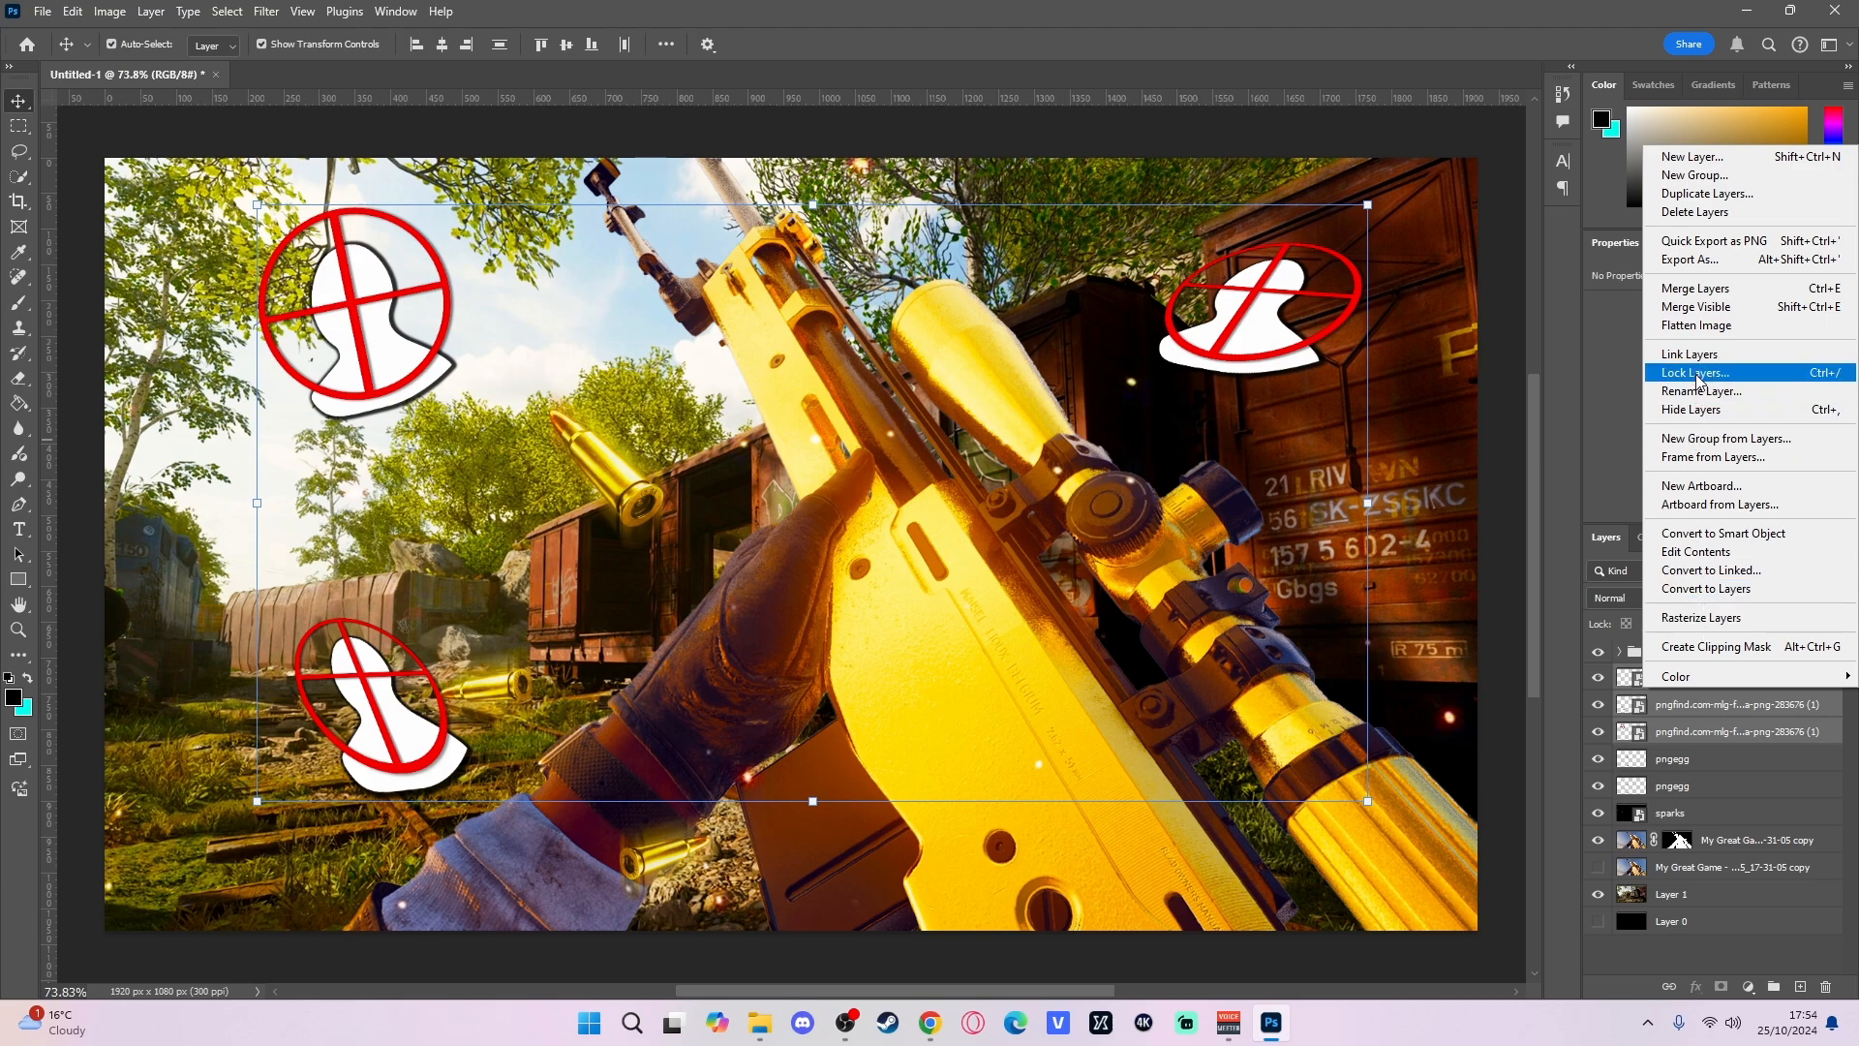
click(1692, 288)
key(ctrl+v)
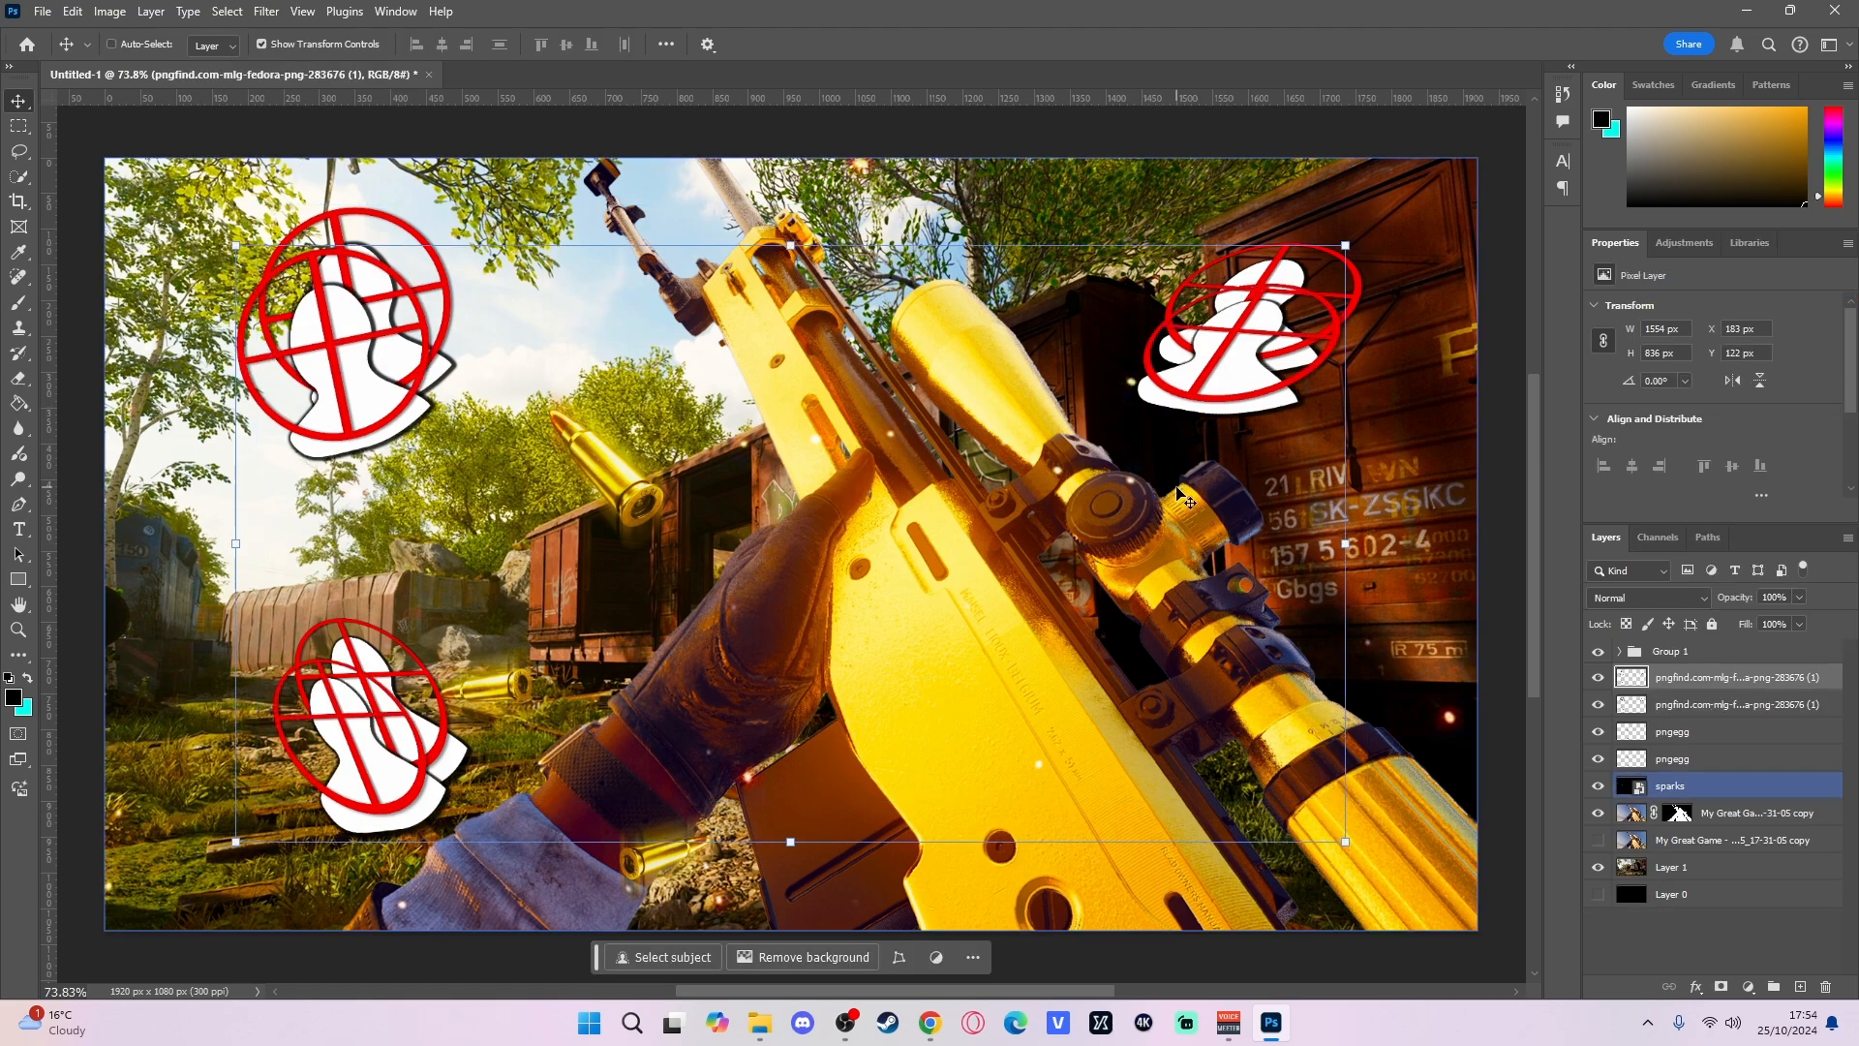
- Move the duplicated crosshair marker layer up and to the right so it lines up with the original markers beneath
key(ctrl+t)
drag(1229, 379, 1250, 332)
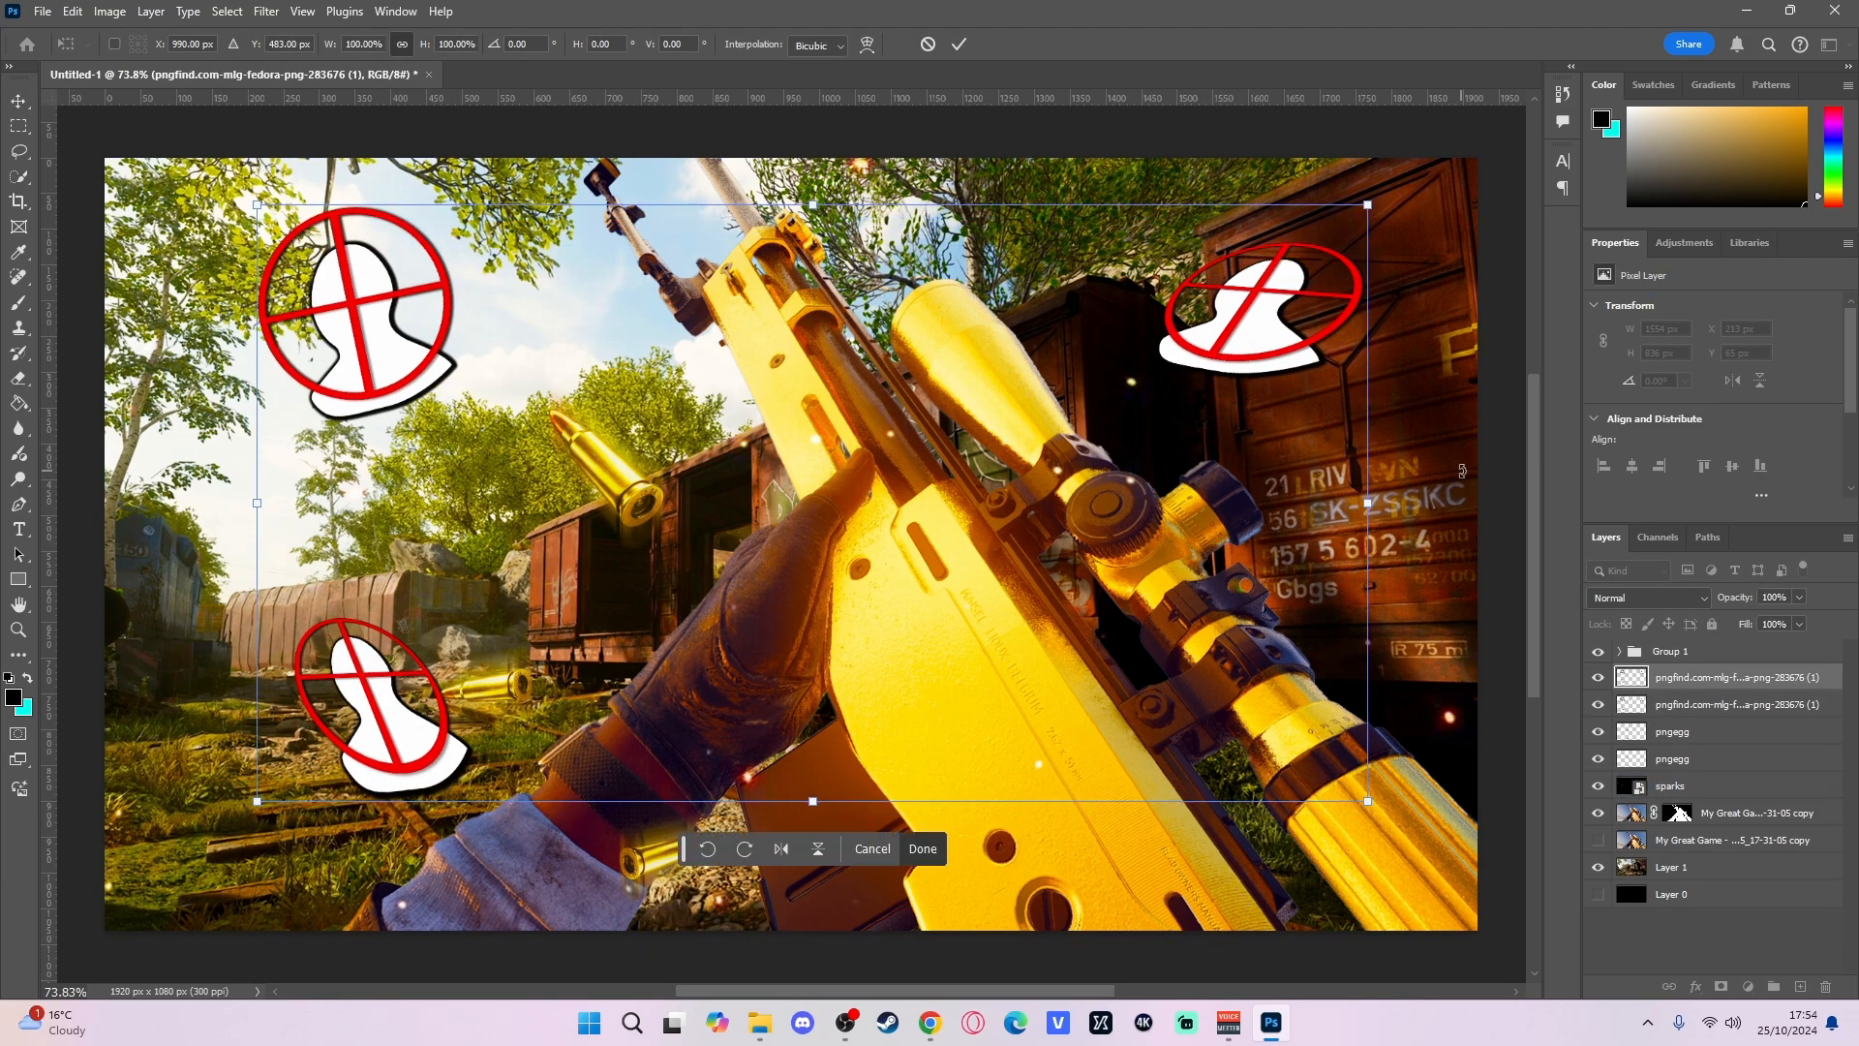
key(Return)
- Apply a Motion Blur to the duplicated crosshair marker layer with an angle of 0° and a distance of 46 pixels
click(273, 13)
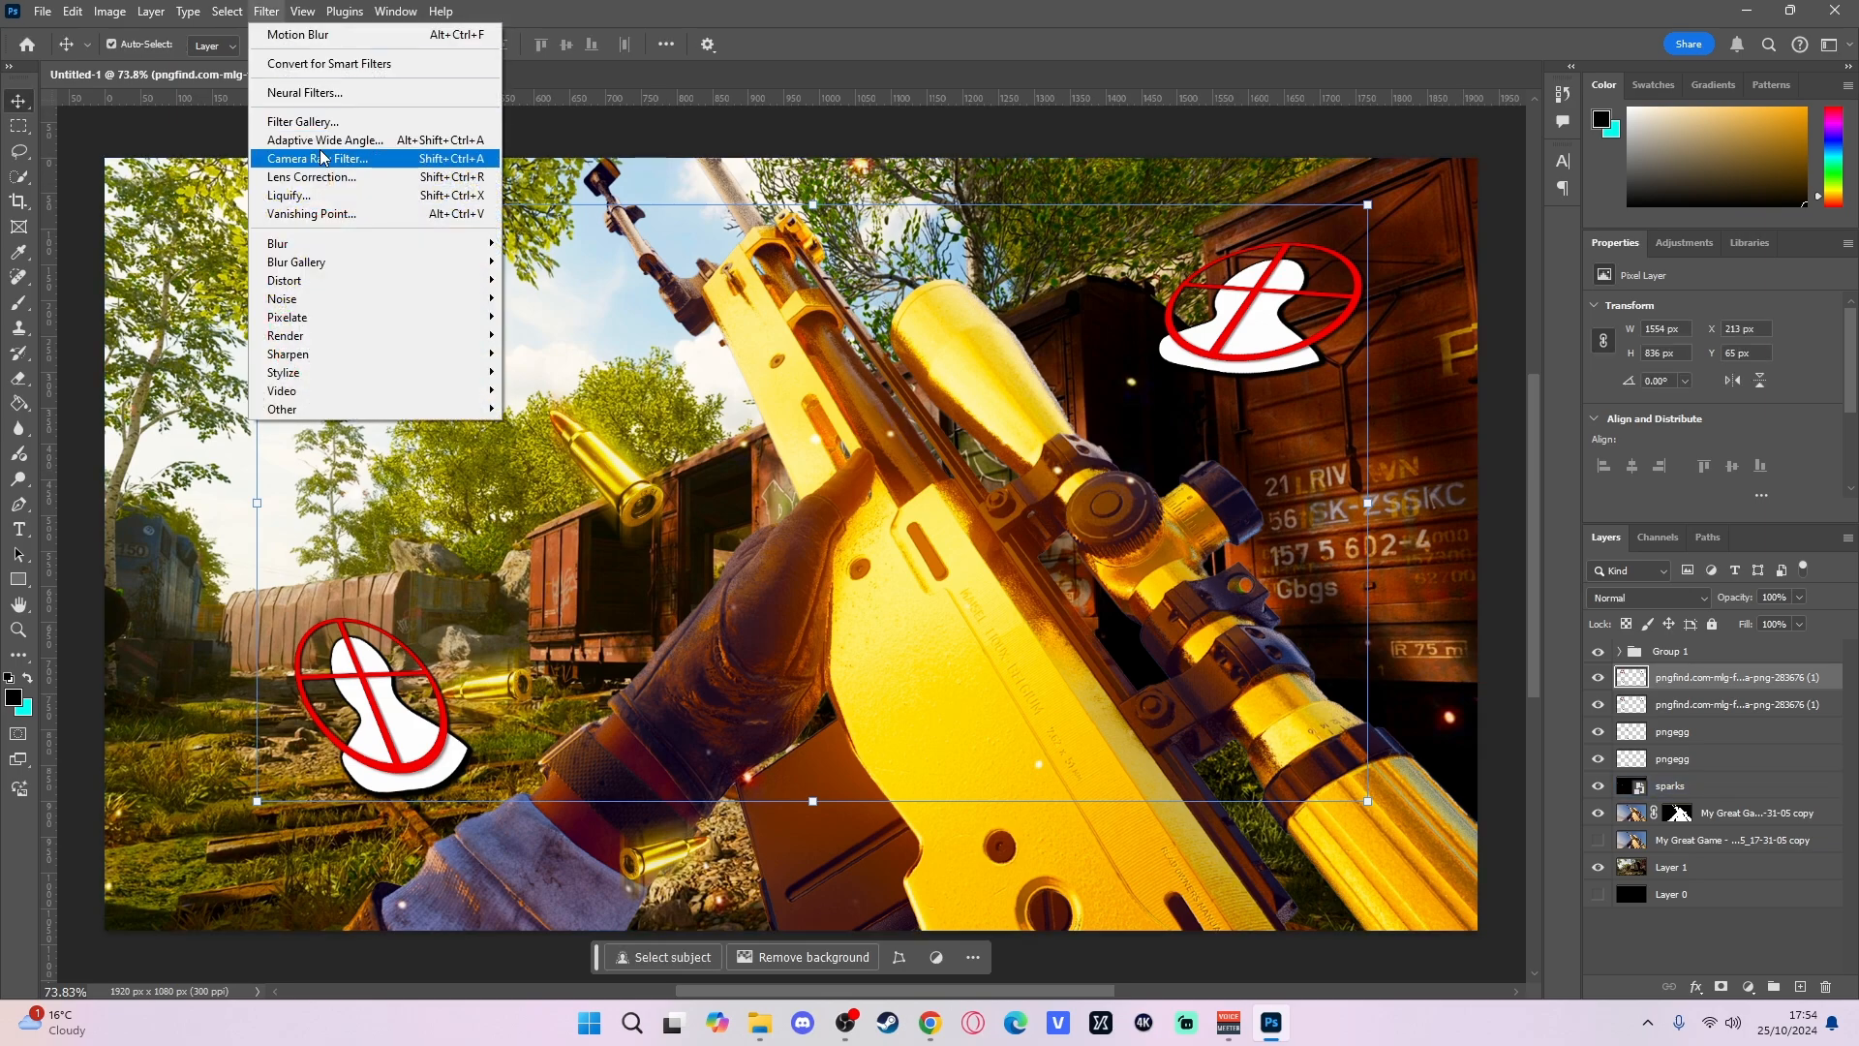
mouse_move(291, 250)
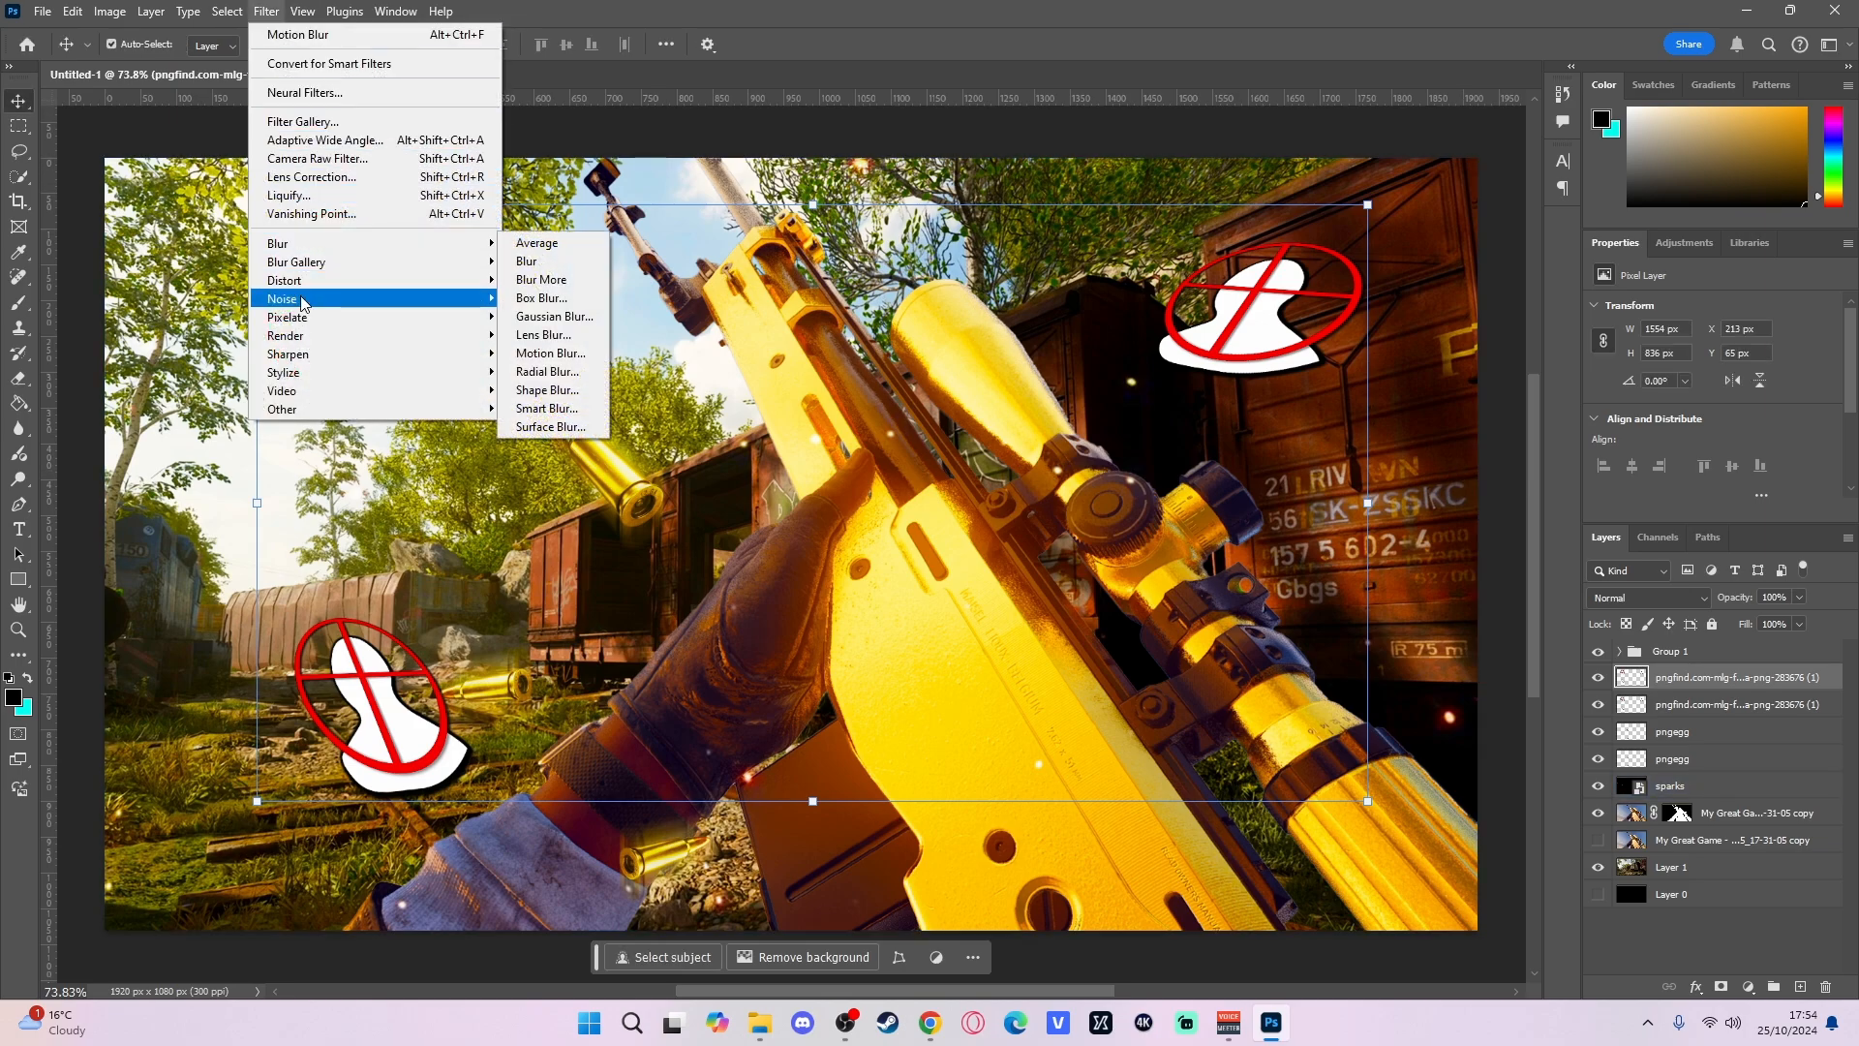
click(548, 353)
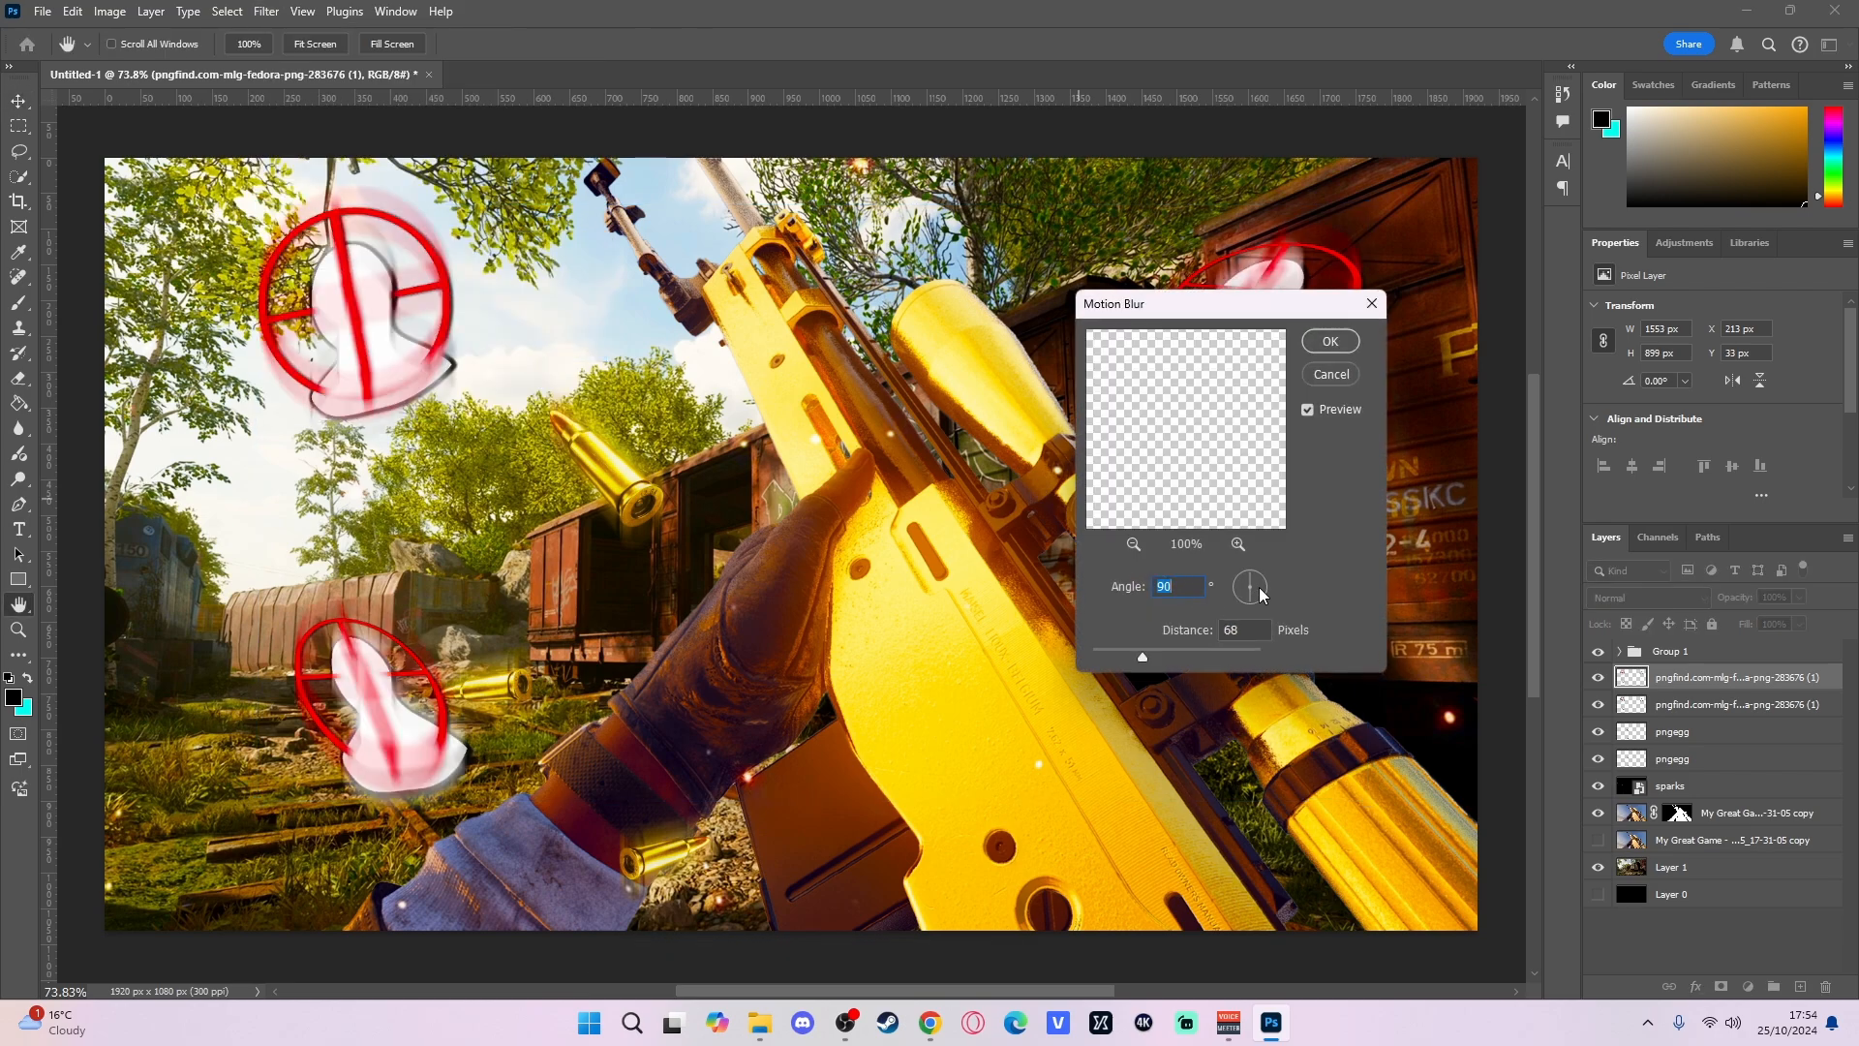
click(1262, 594)
click(1247, 587)
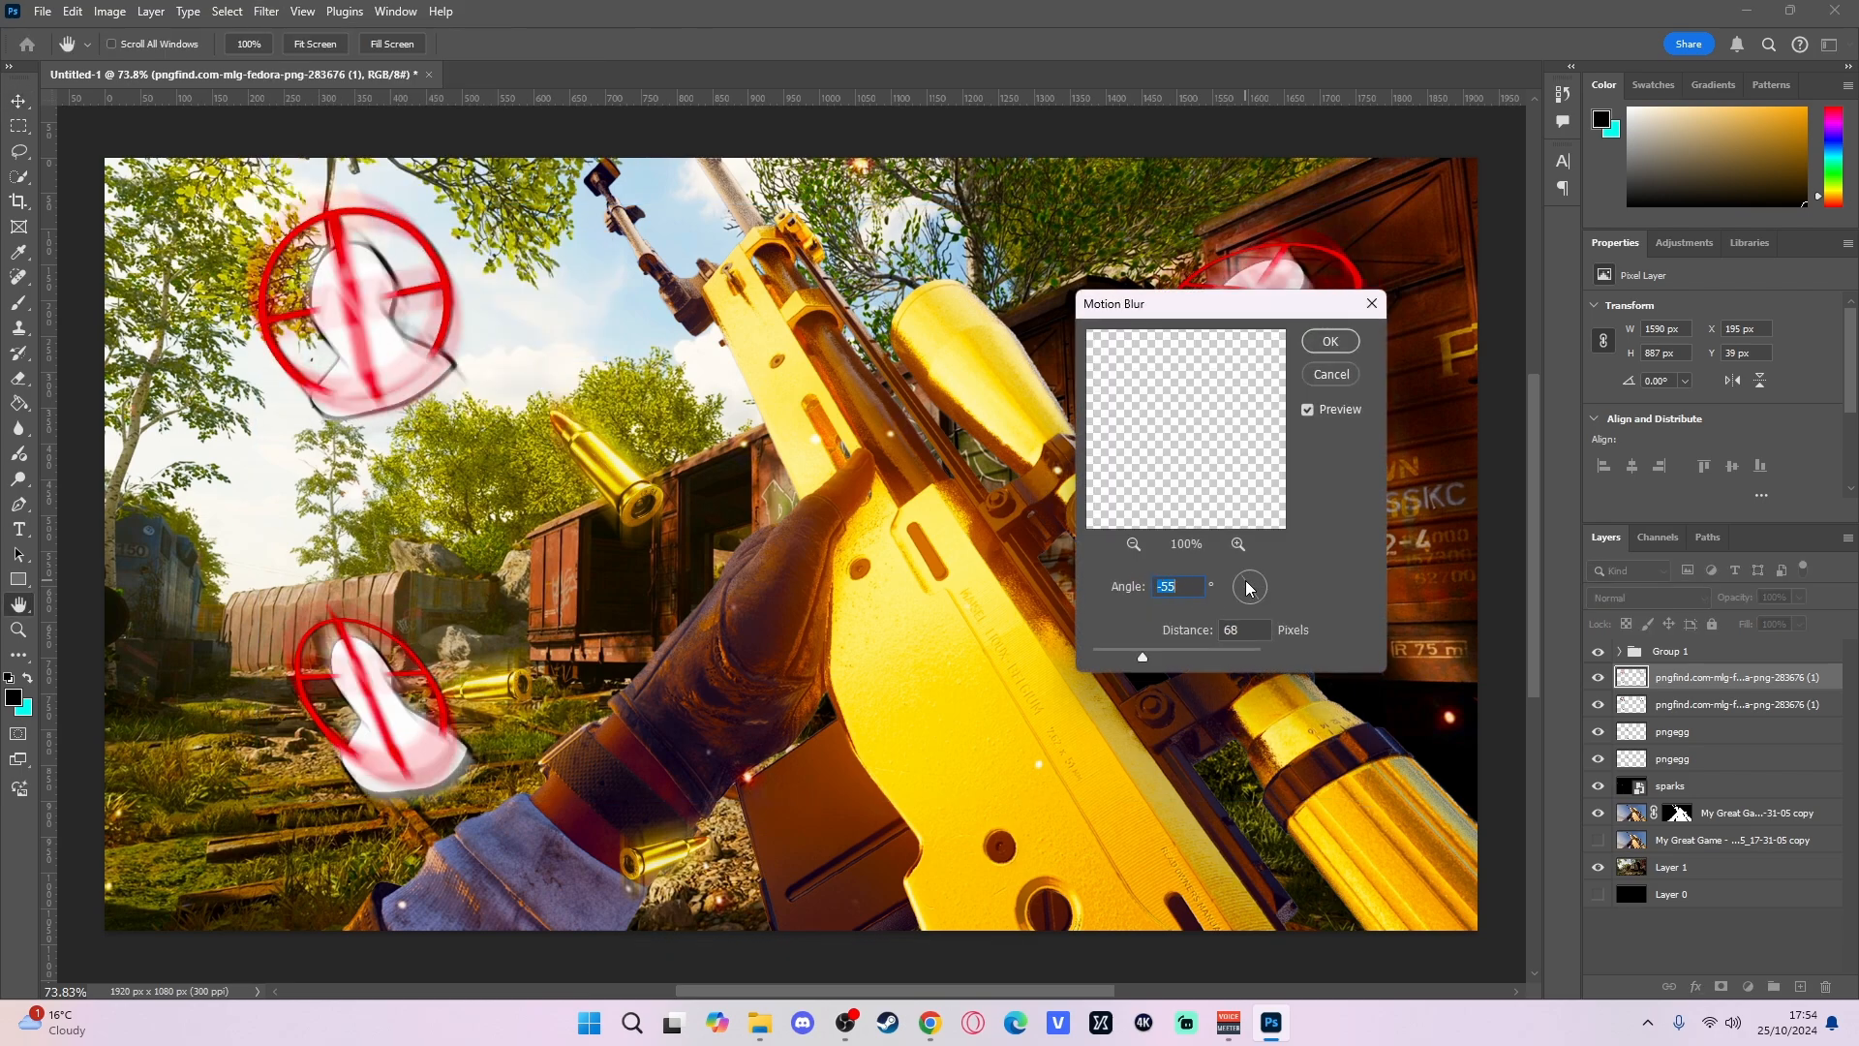
click(1252, 587)
click(1259, 586)
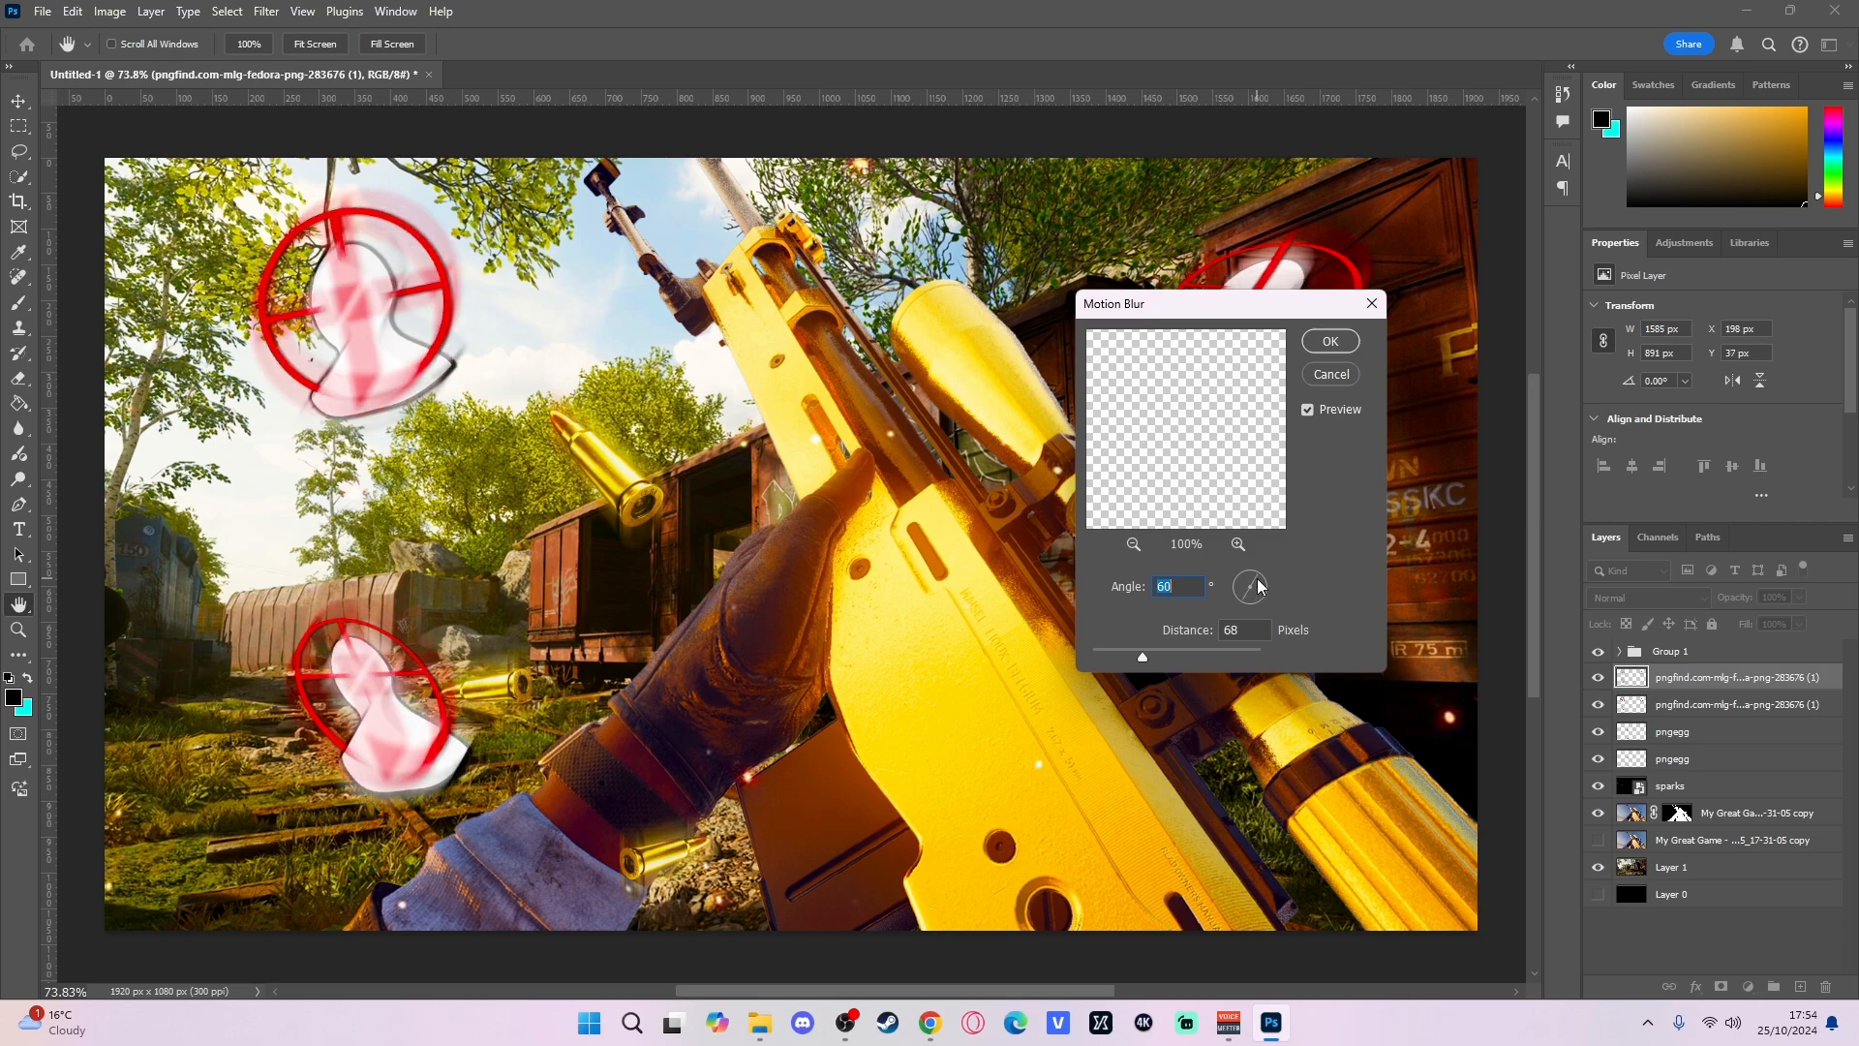
click(1258, 588)
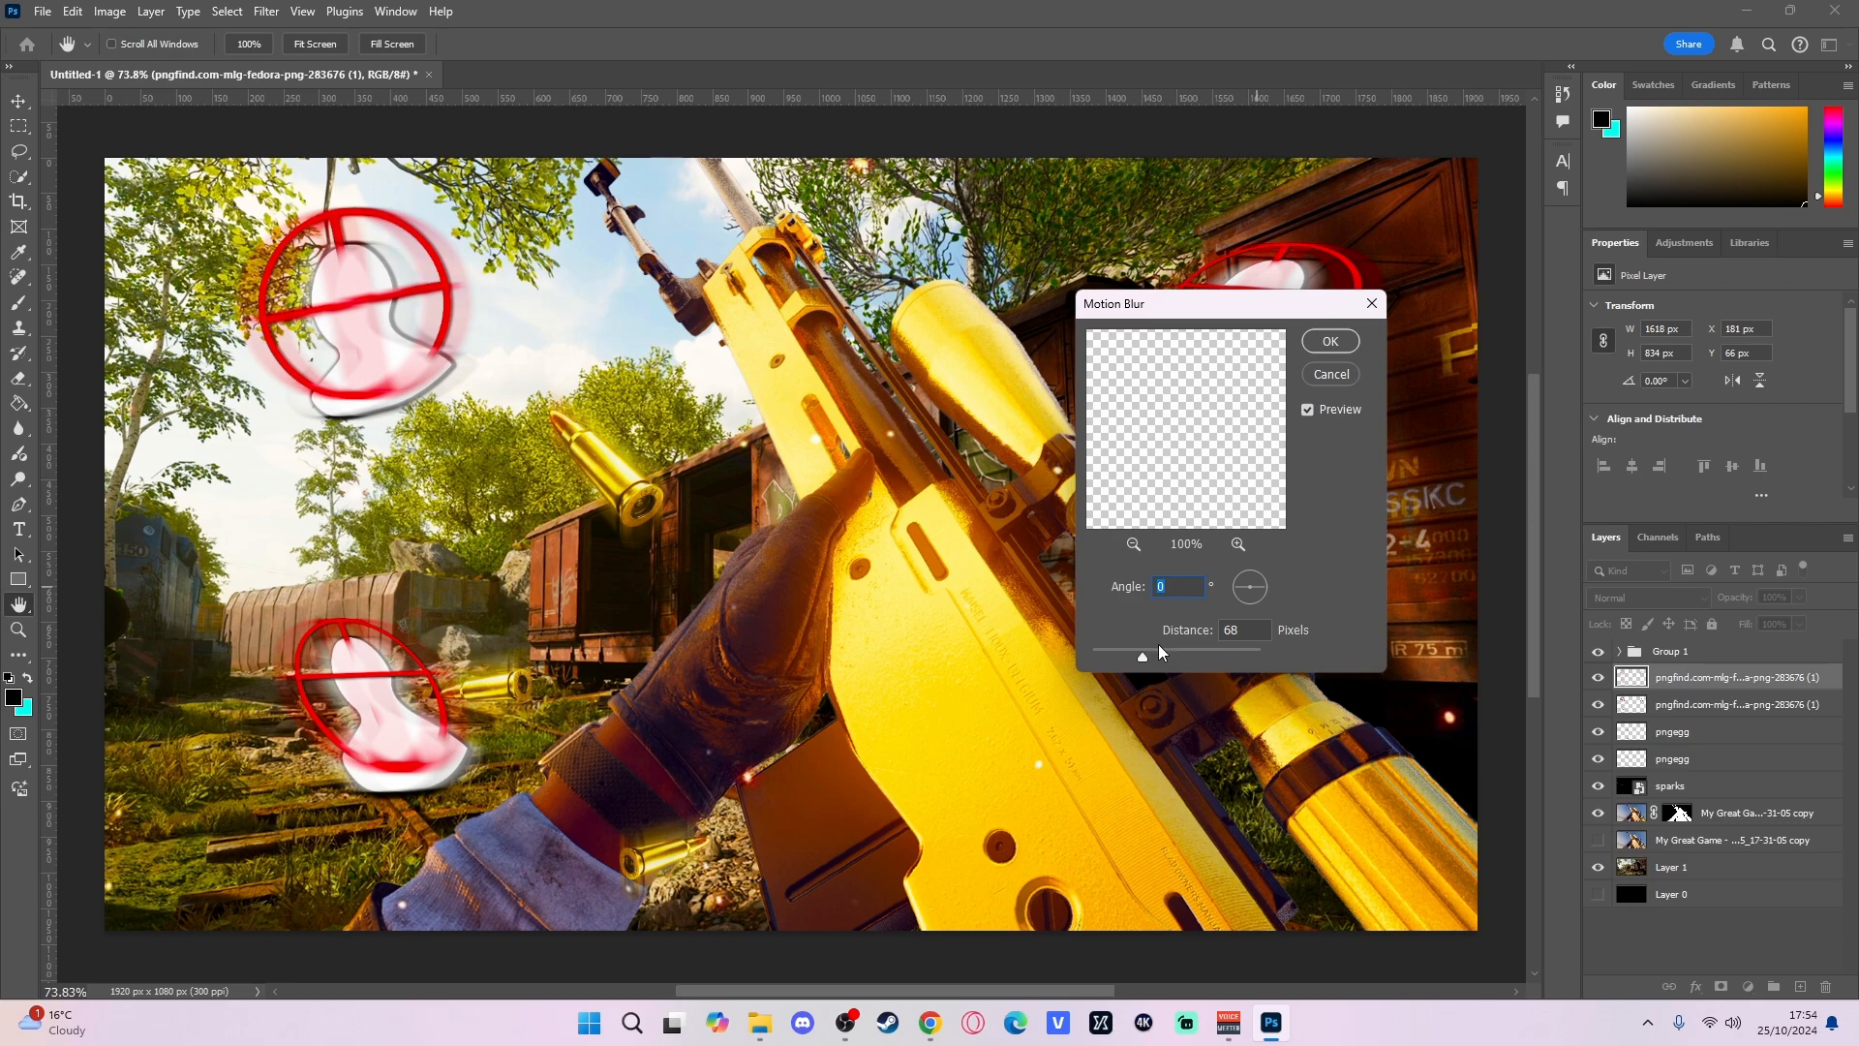
mouse_move(1144, 658)
mouse_down()
mouse_move(1119, 656)
mouse_move(1134, 661)
mouse_up()
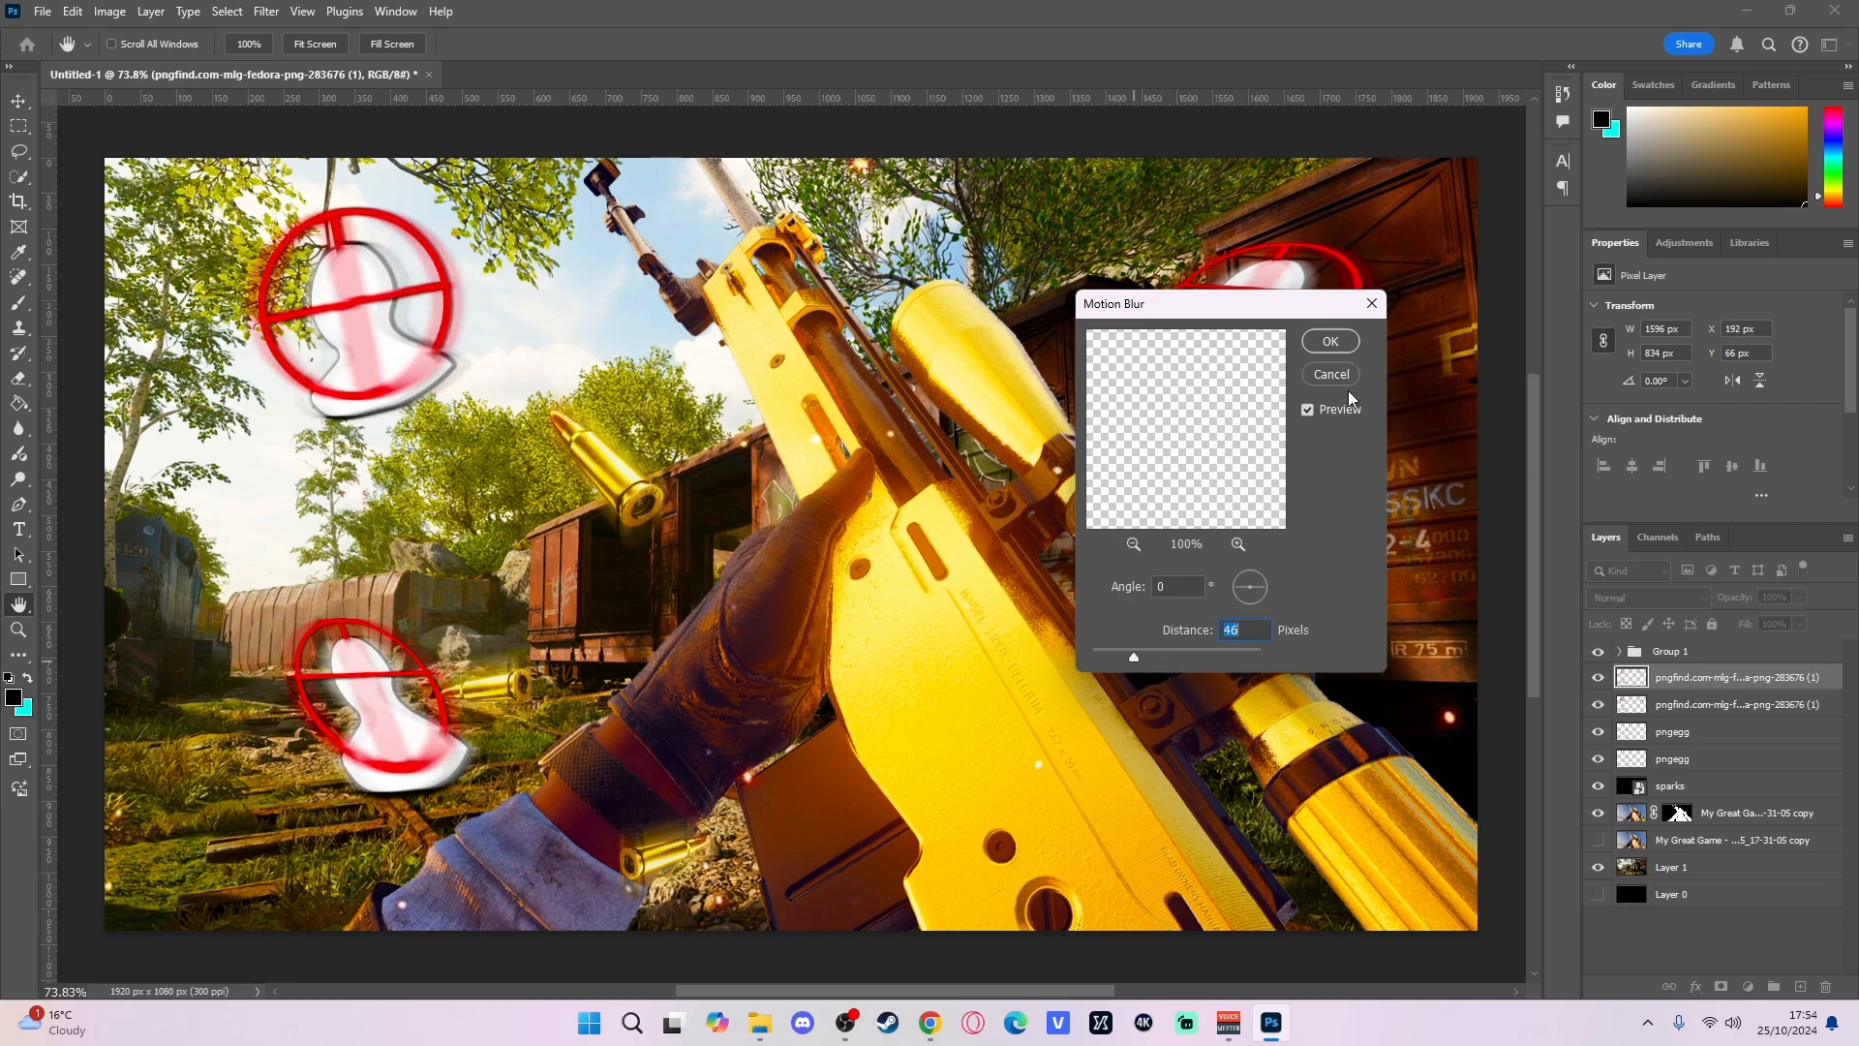
click(1341, 344)
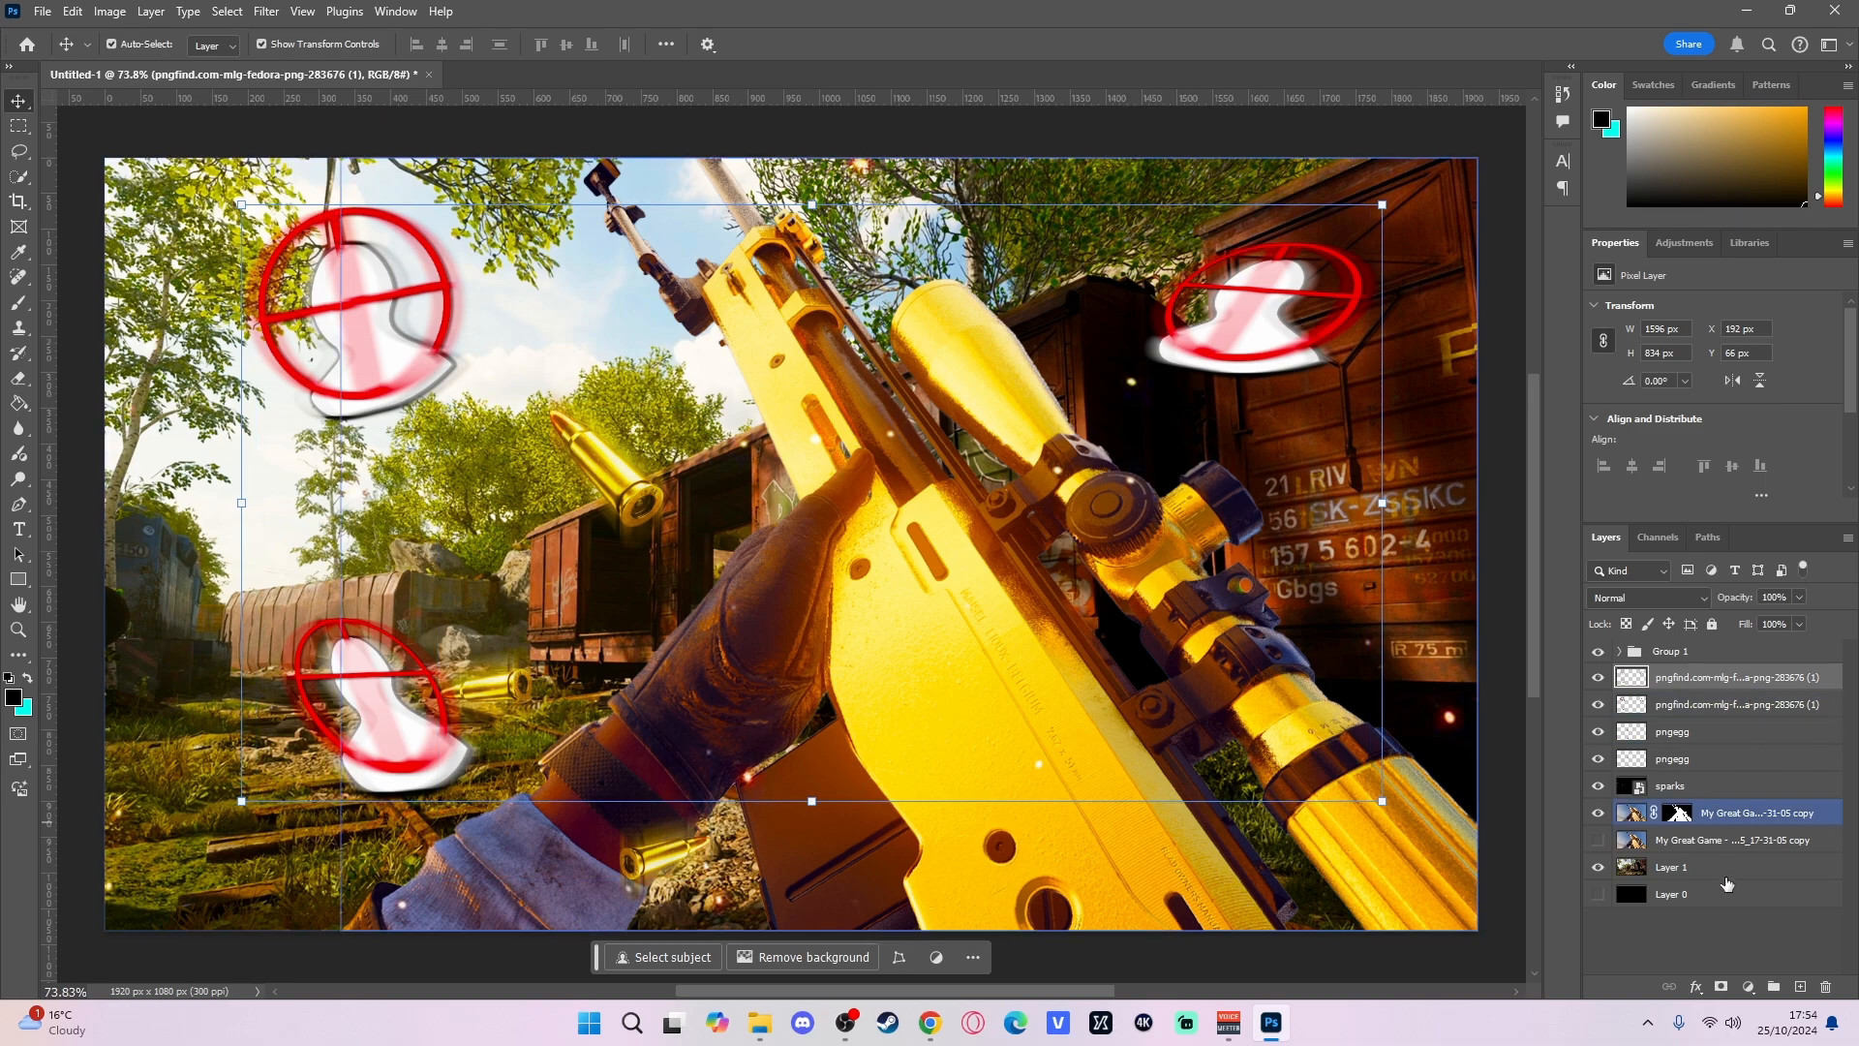
- Duplicate the train yard background layer and apply a Zoom Radial Blur of 14 at Best quality to the copy
click(1689, 864)
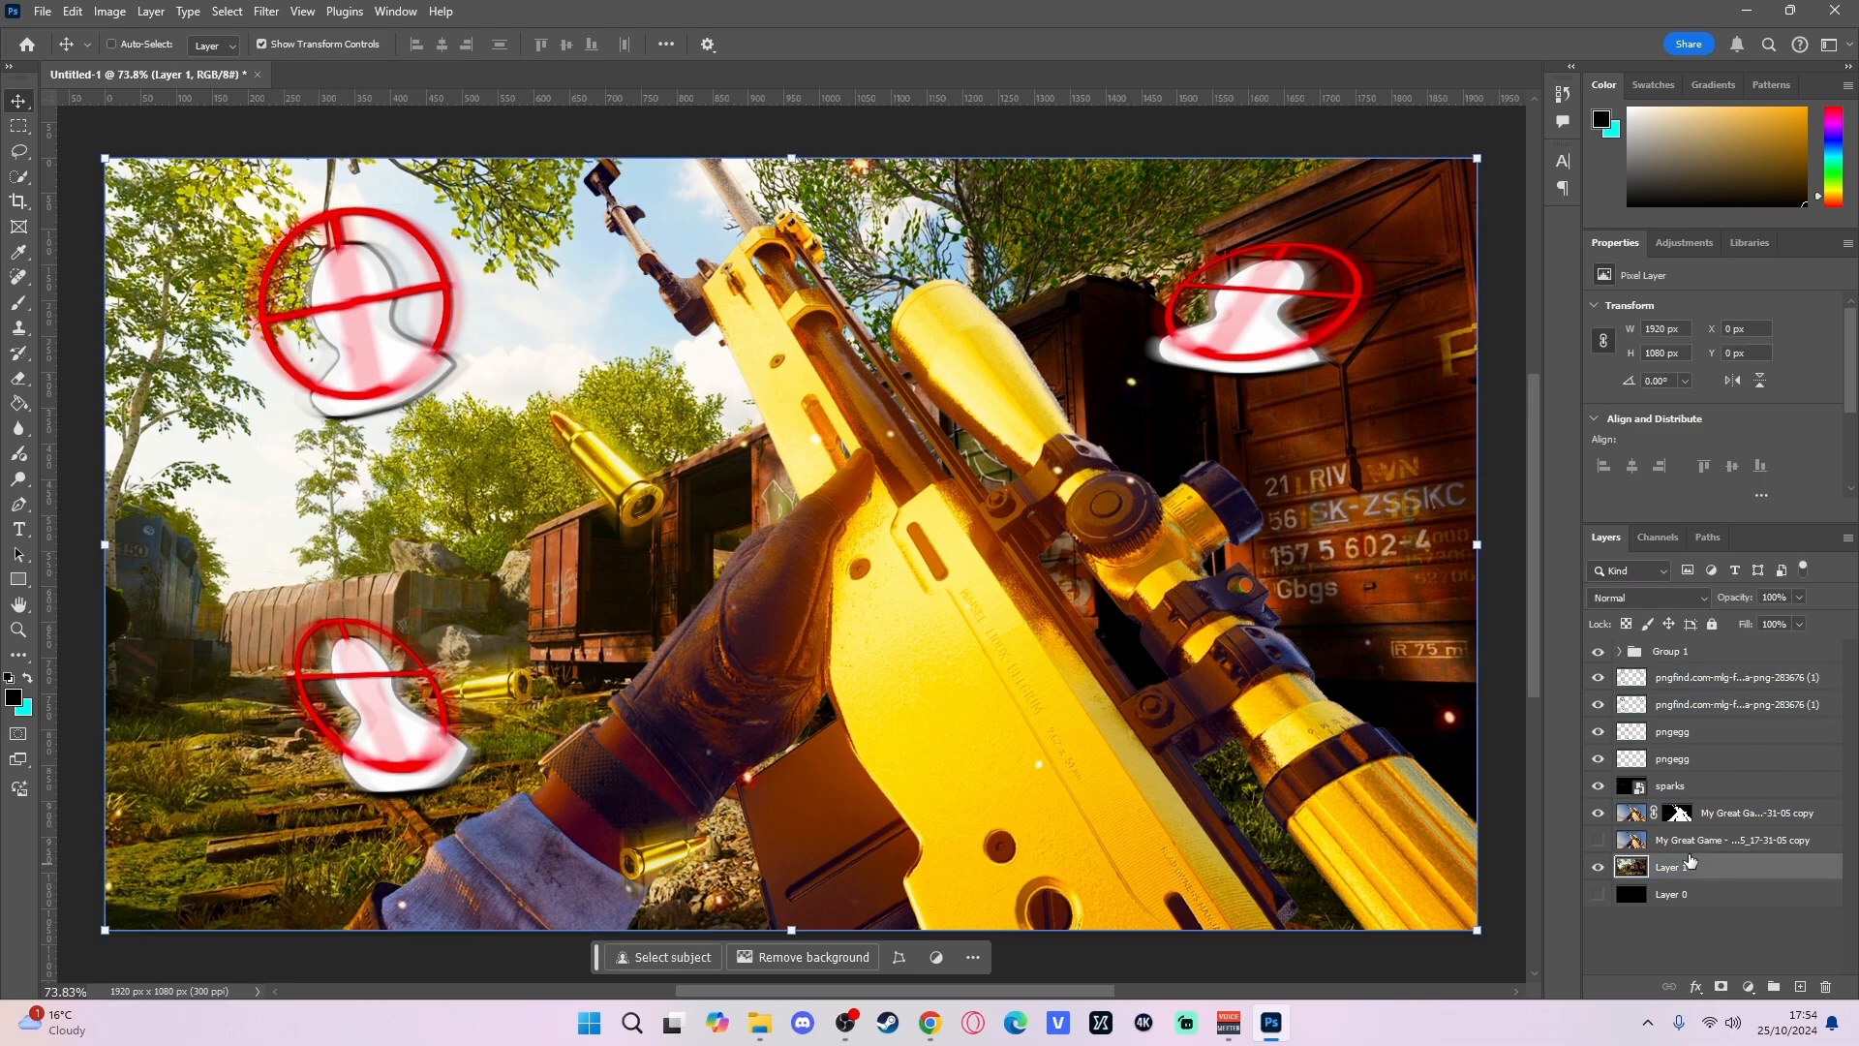
key(ctrl+j)
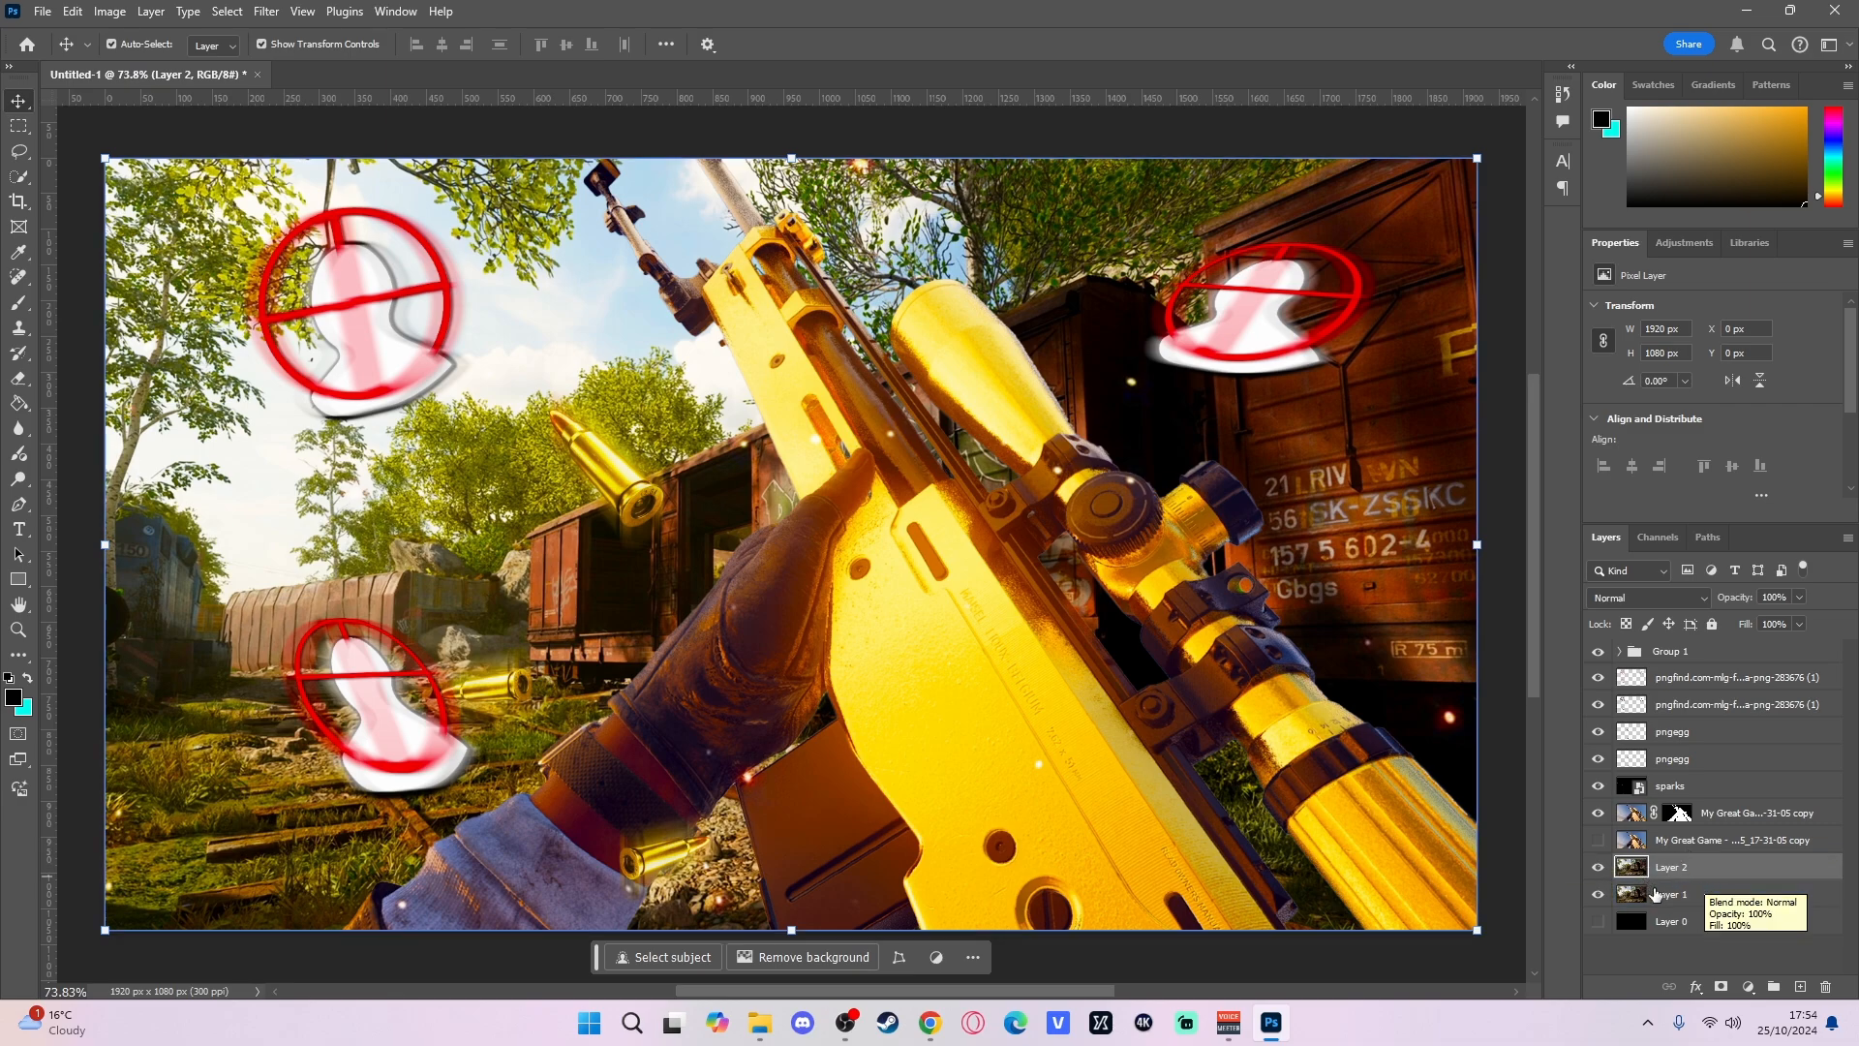
click(269, 12)
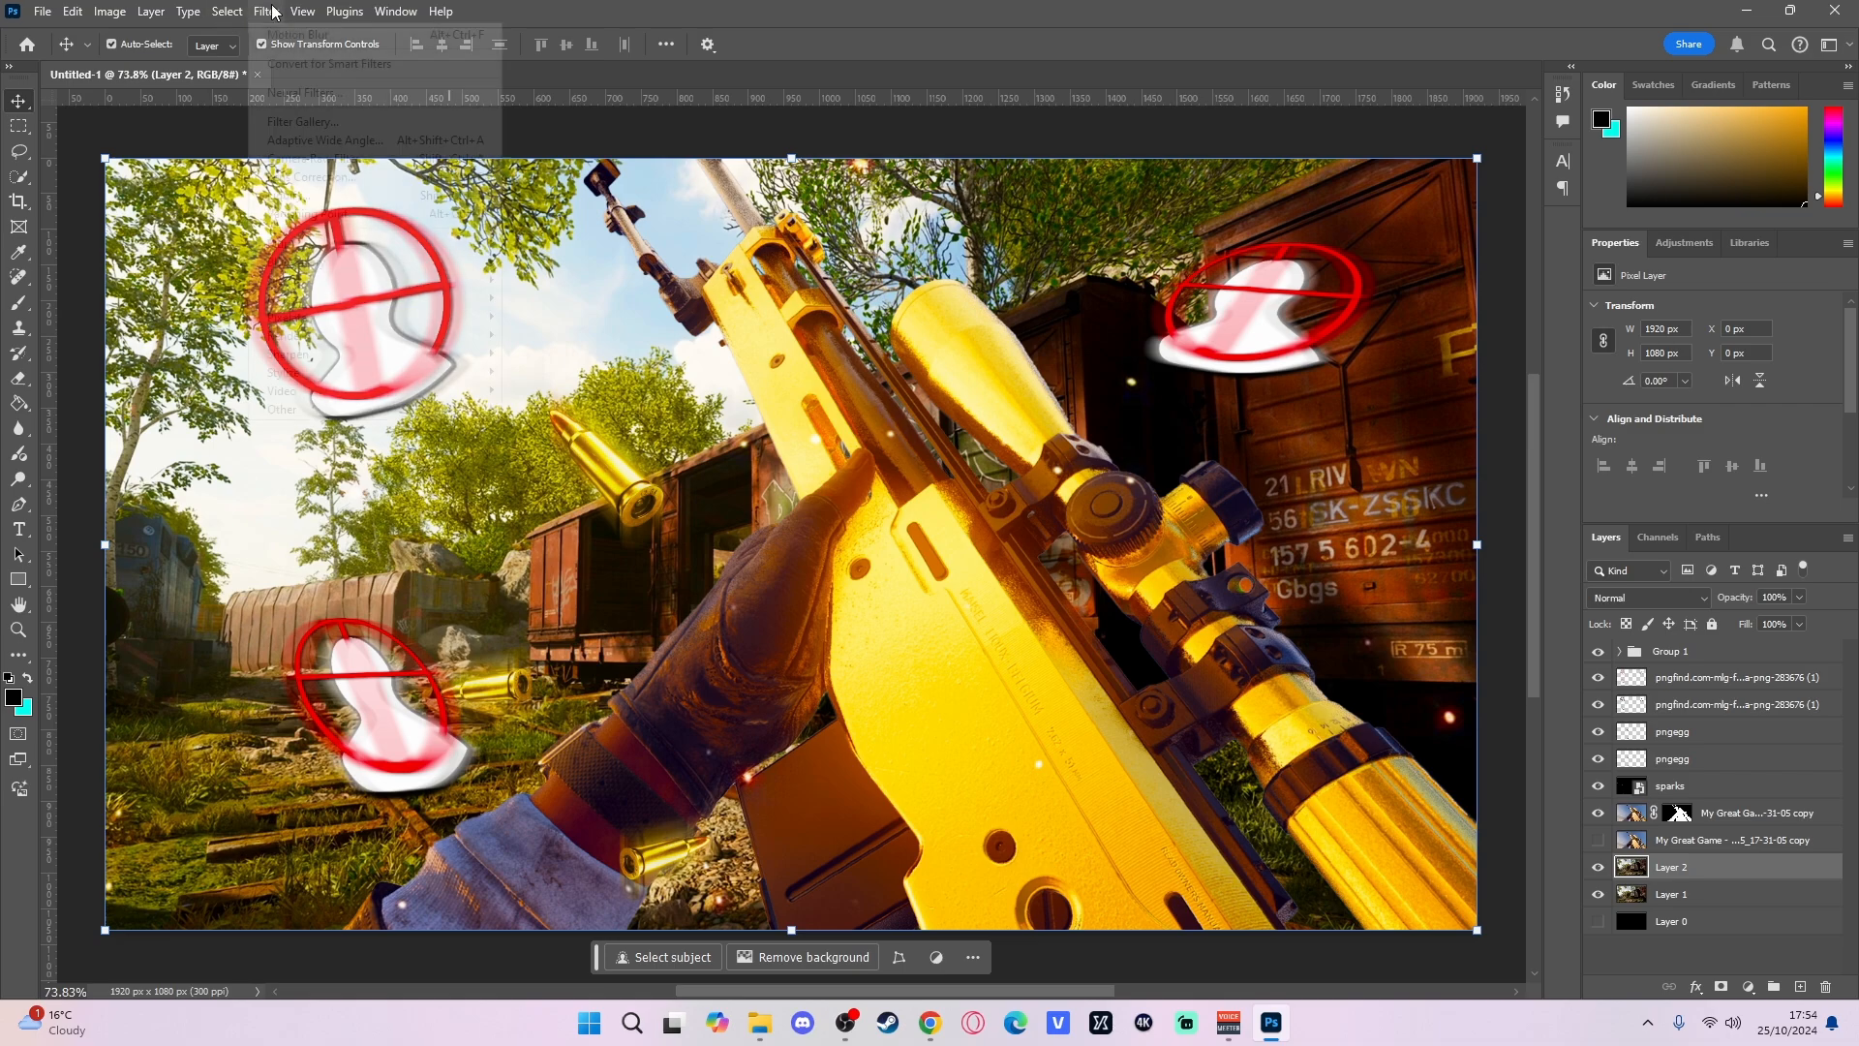
mouse_move(361, 245)
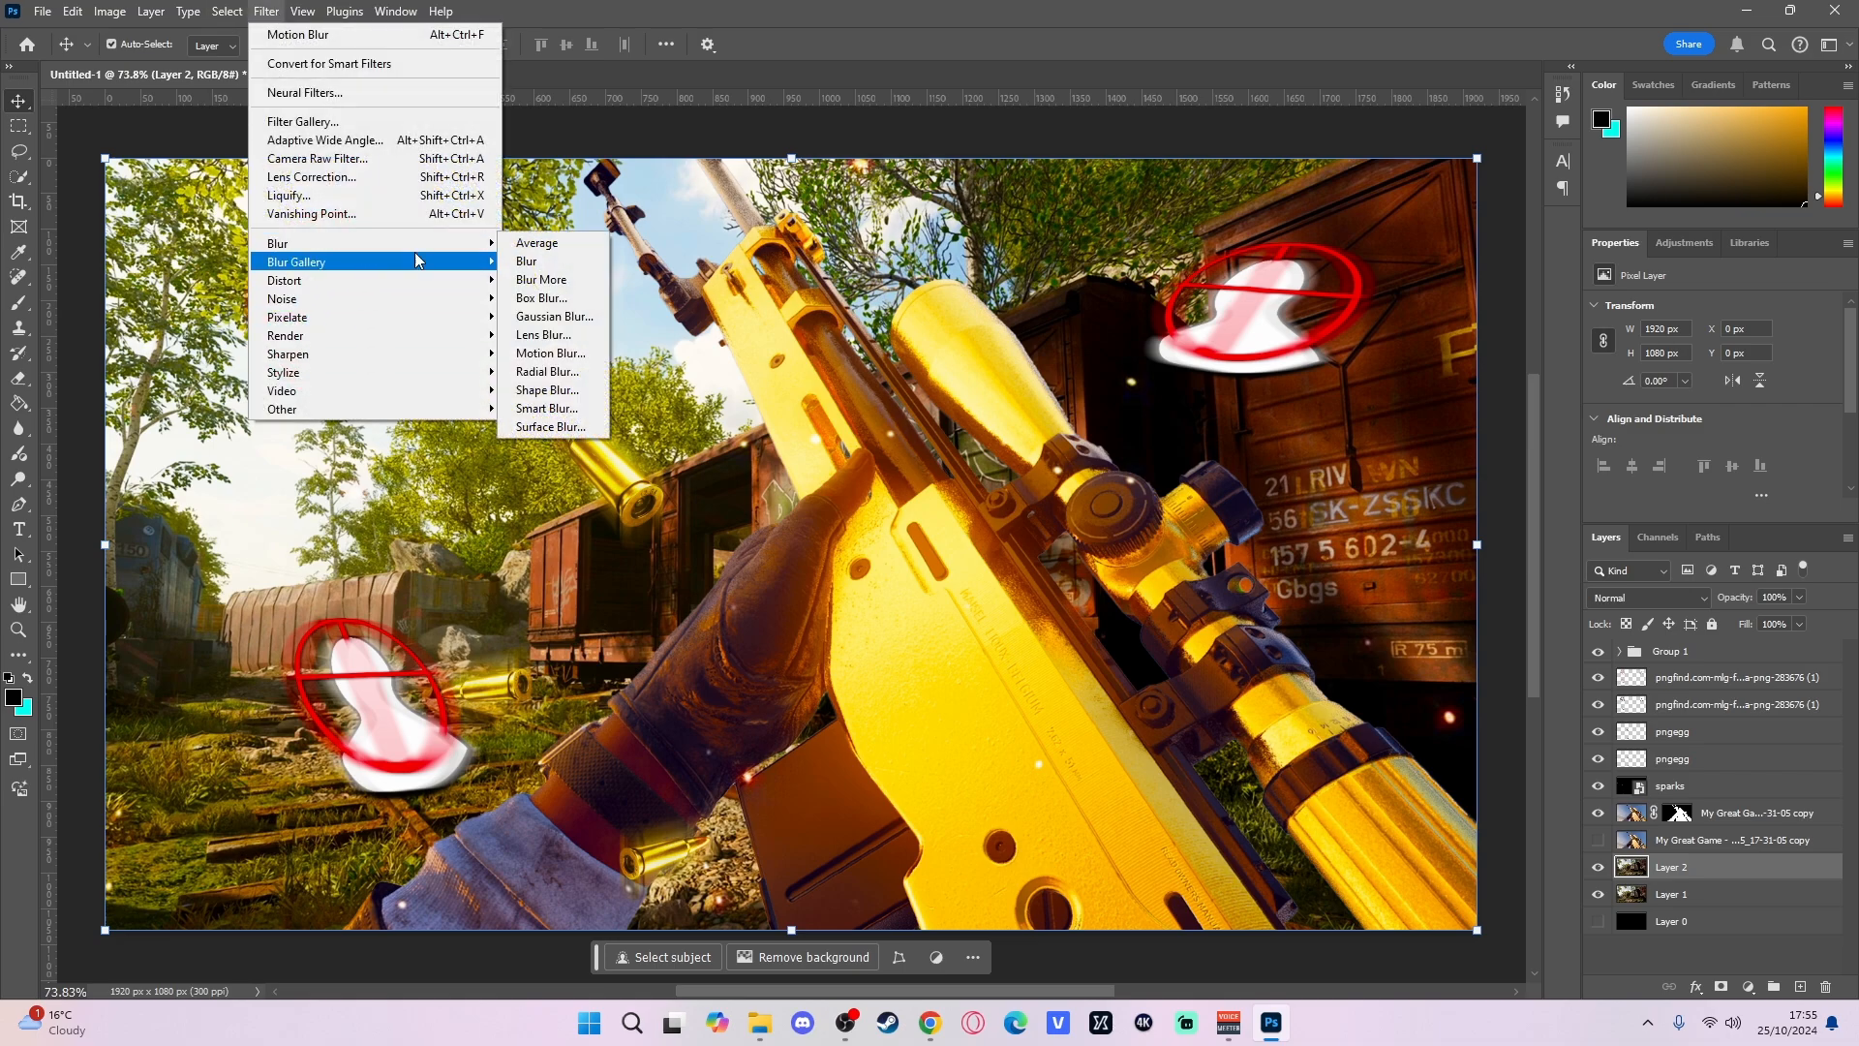
click(563, 379)
click(44, 516)
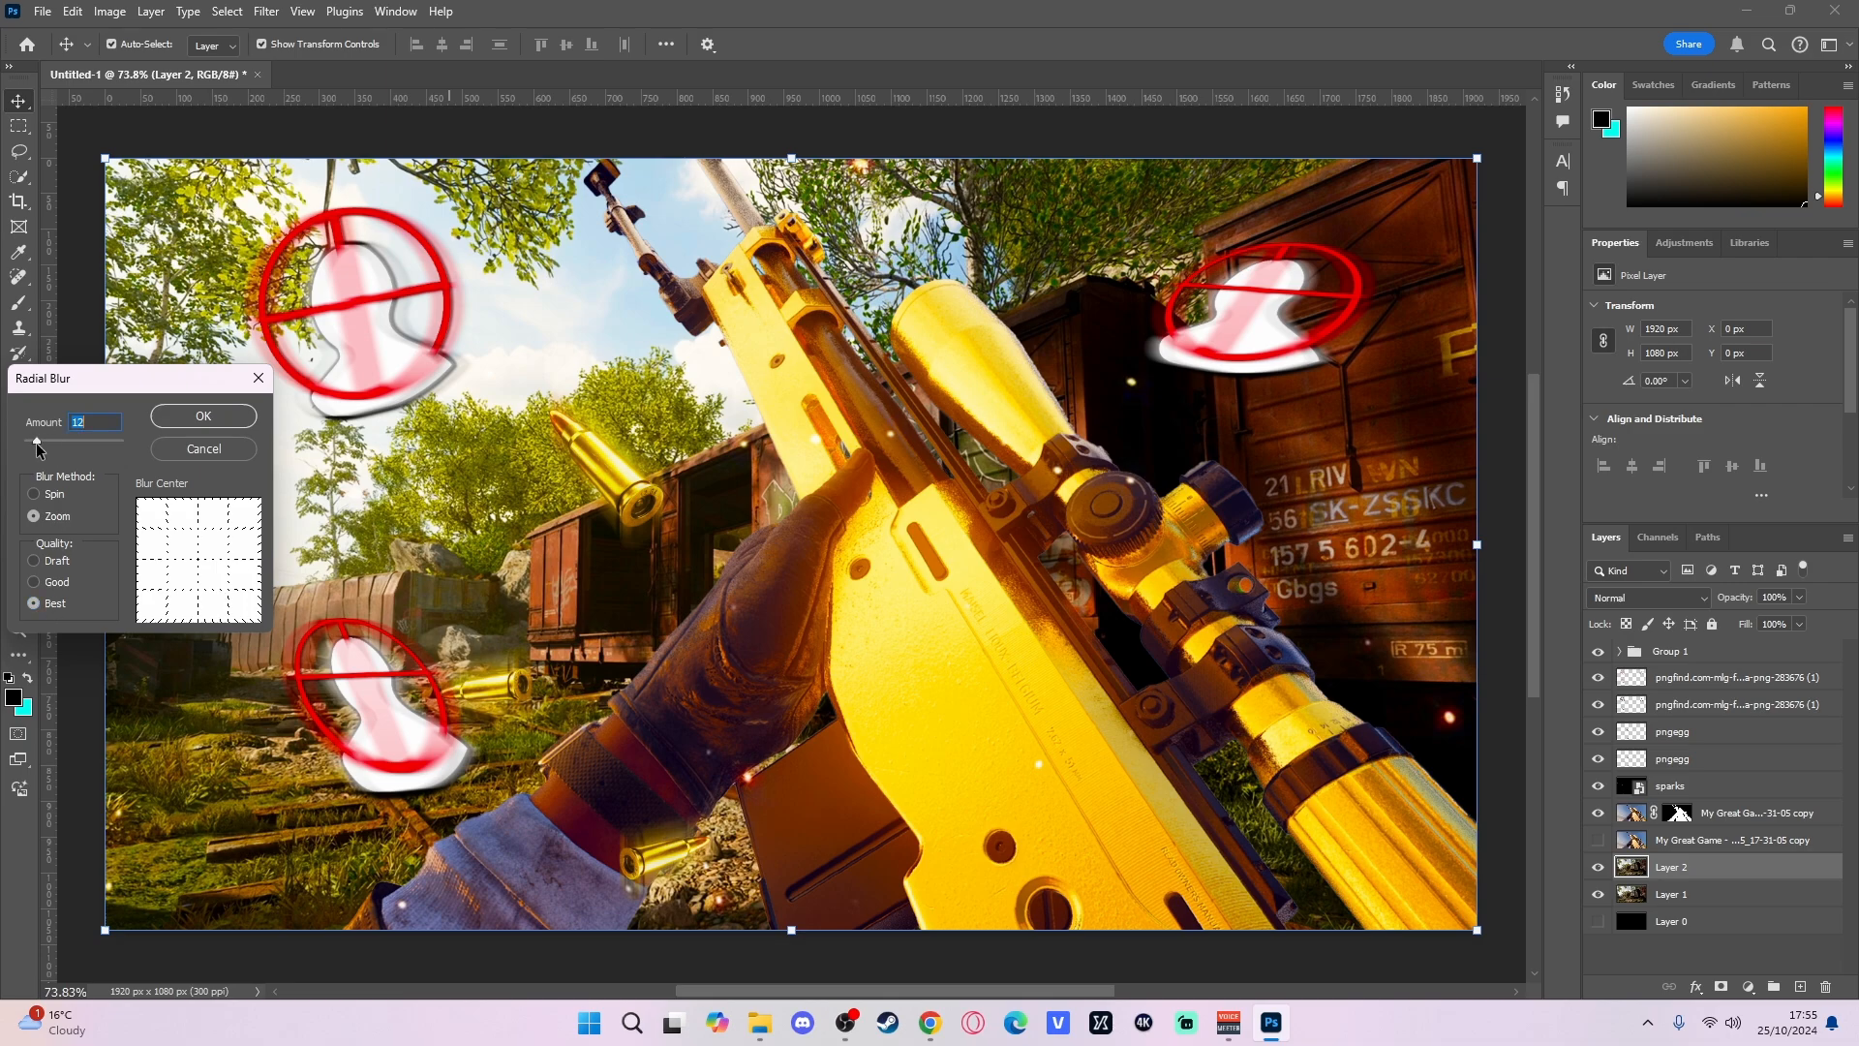
click(203, 417)
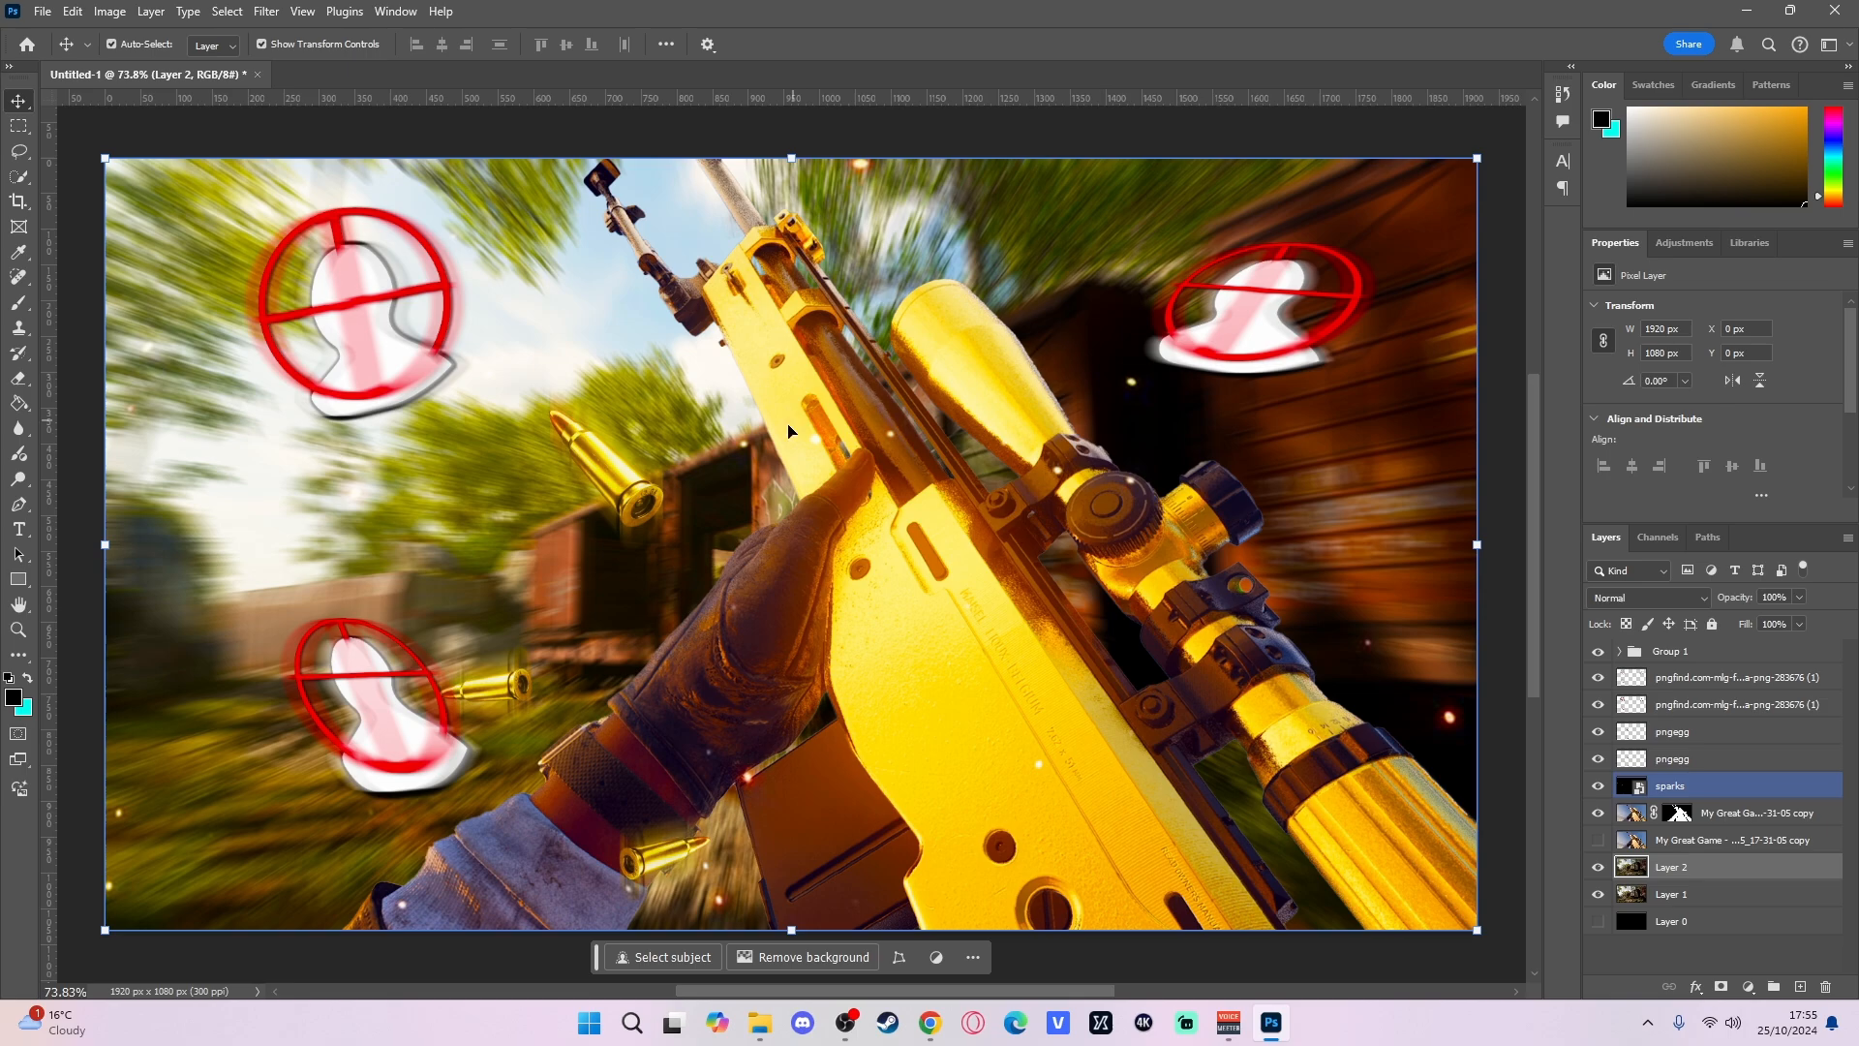
- Erase the middle of the blurred train yard copy with a soft 1102 px Eraser so the blur stays around the edges
click(20, 381)
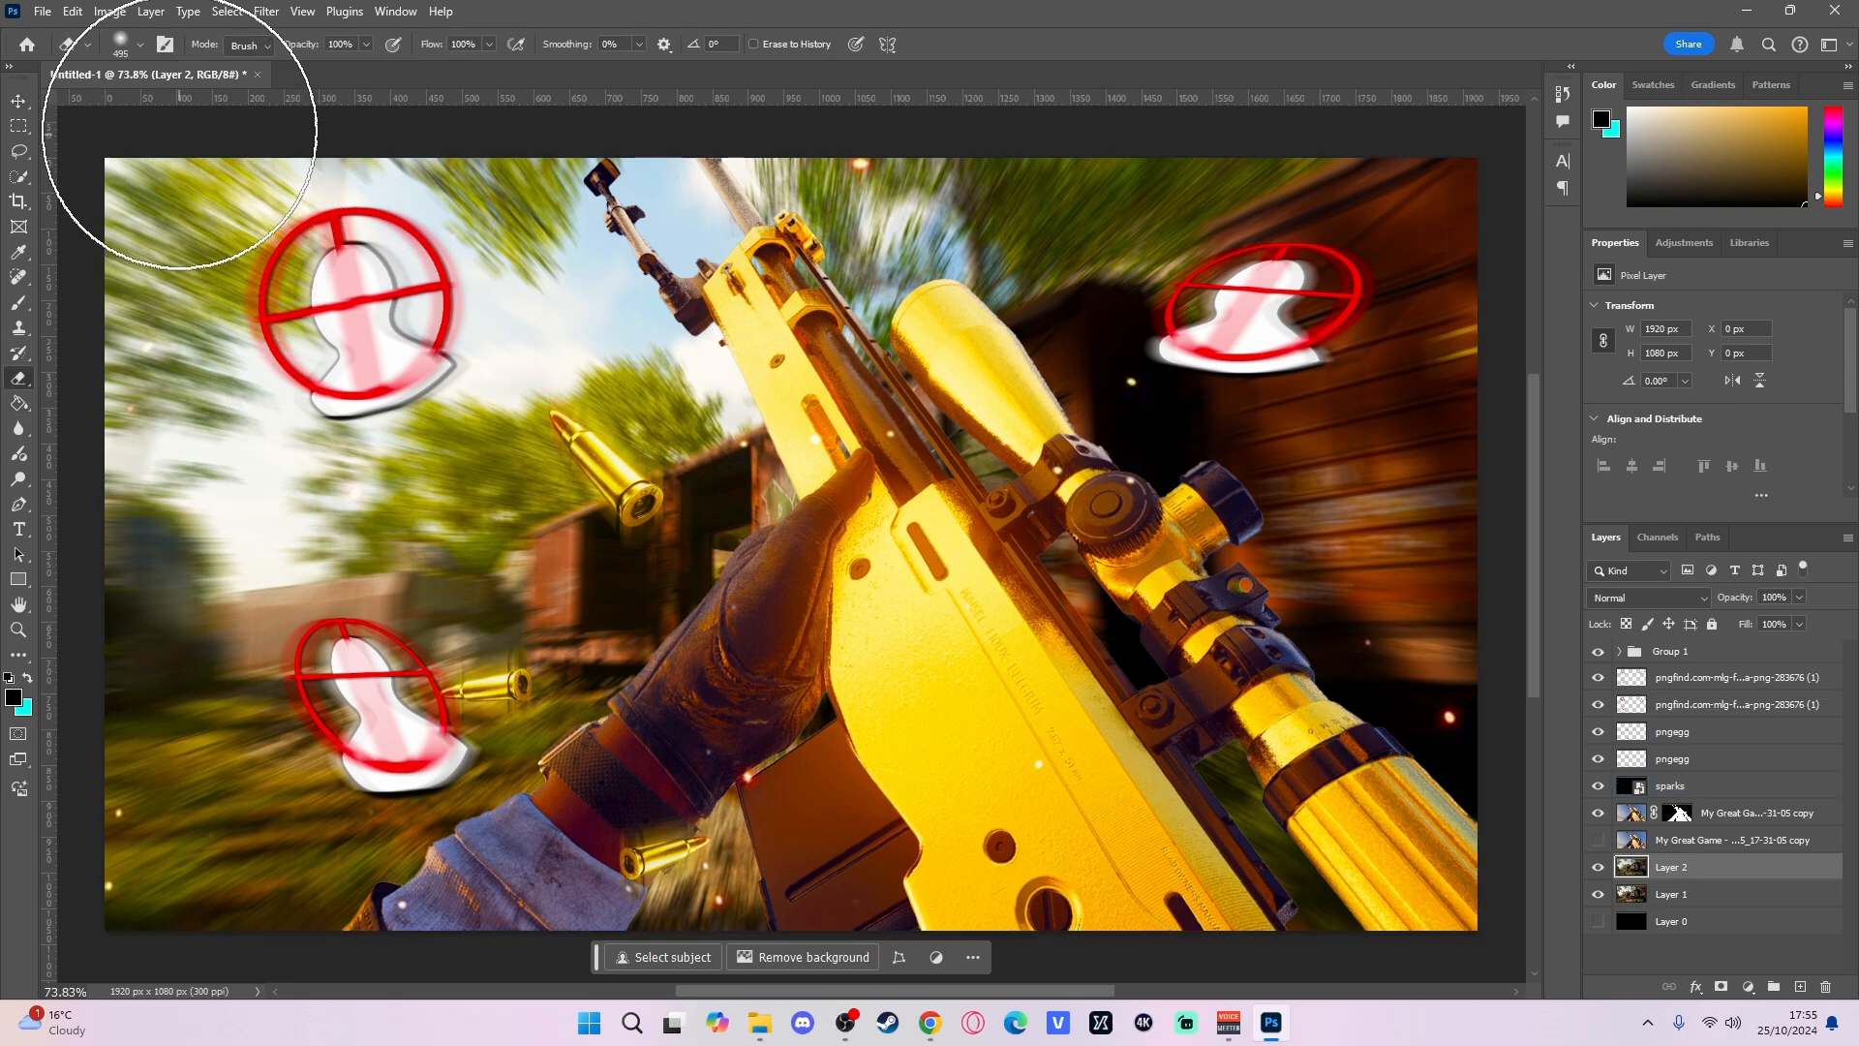
click(141, 45)
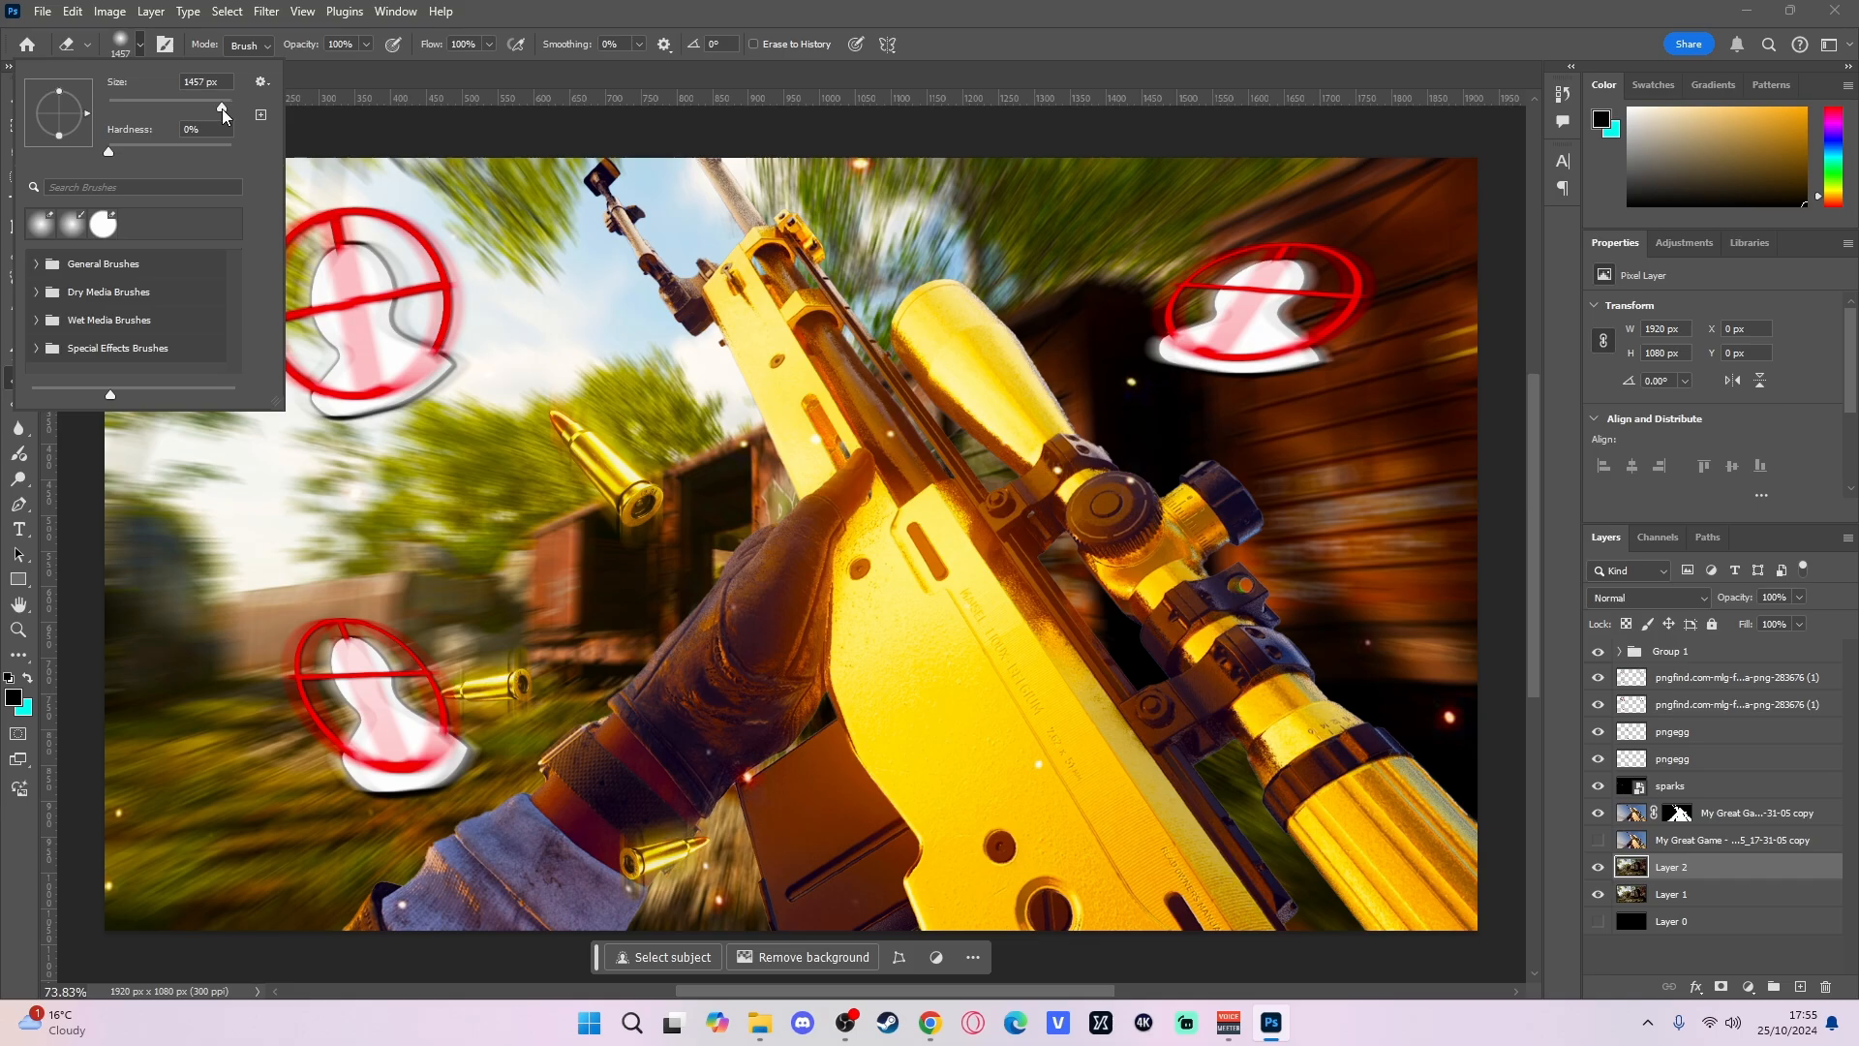
click(741, 590)
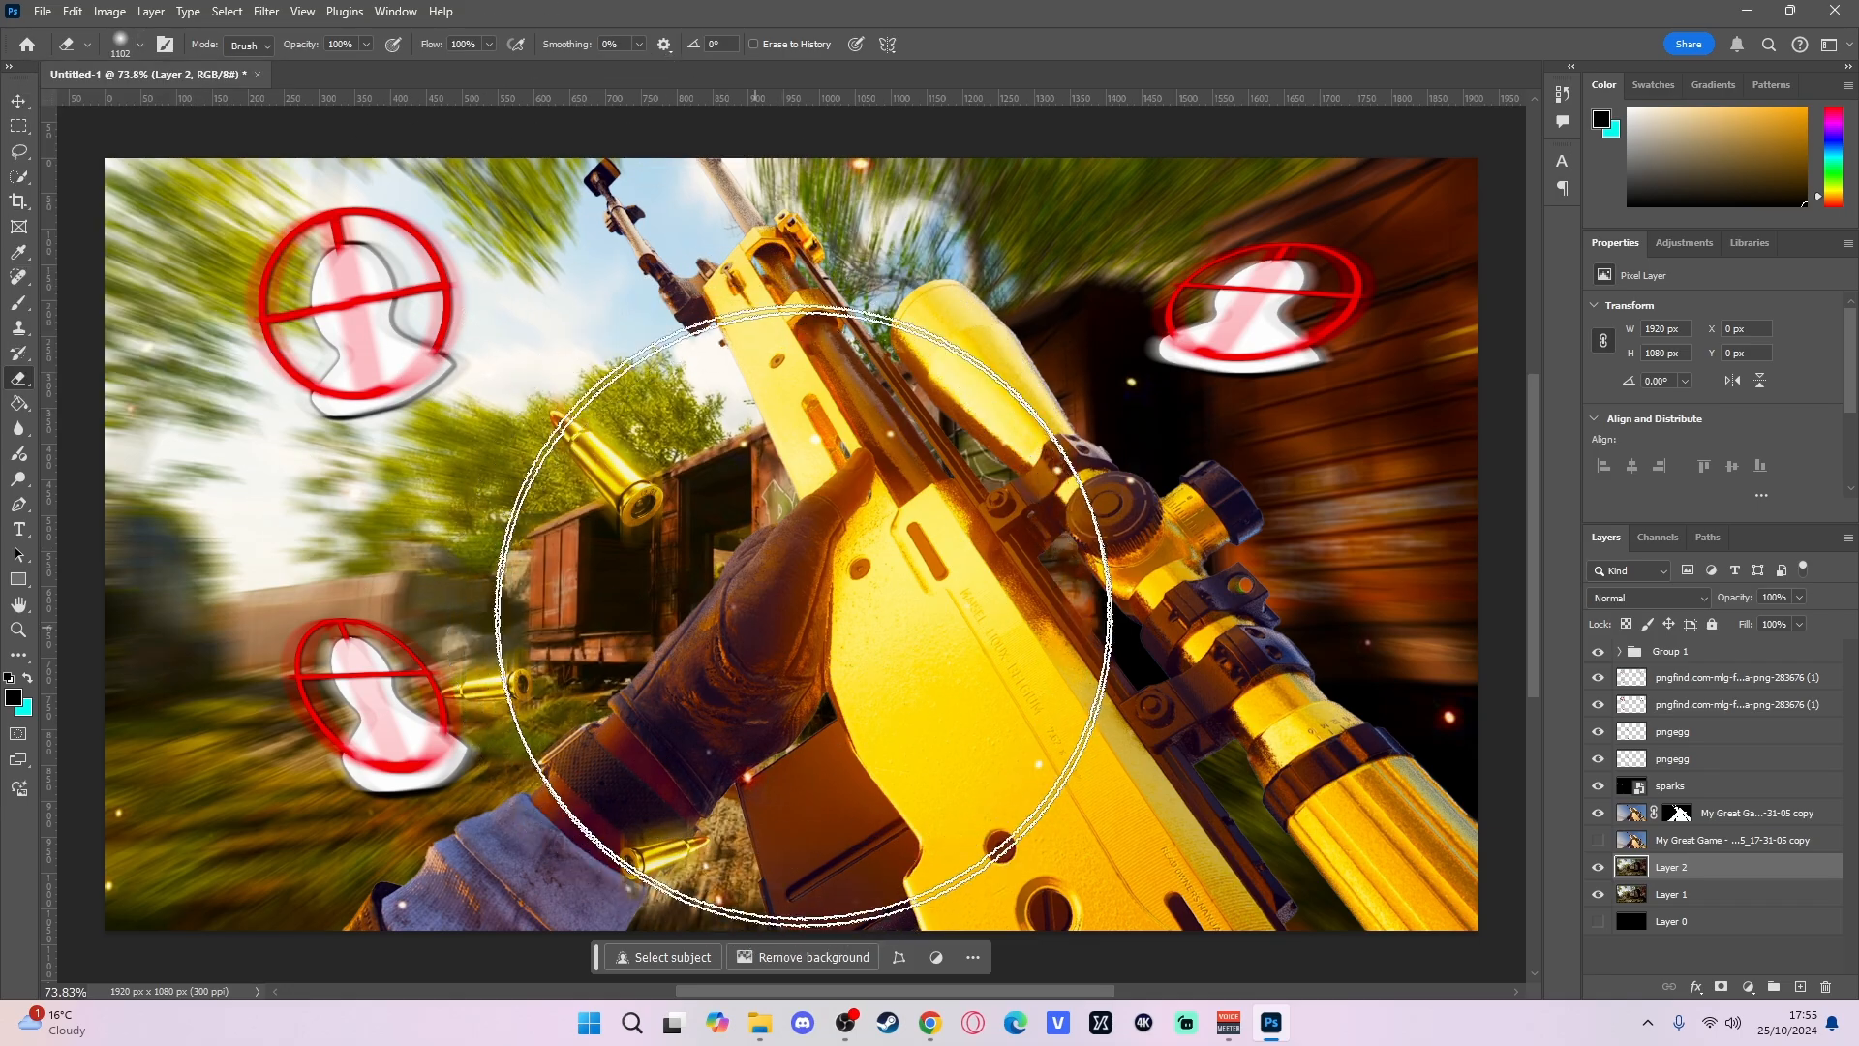
mouse_move(741, 627)
mouse_down()
mouse_move(888, 580)
mouse_move(921, 519)
mouse_move(839, 561)
mouse_move(828, 543)
mouse_move(809, 596)
mouse_move(871, 635)
mouse_move(831, 578)
mouse_move(890, 595)
mouse_up()
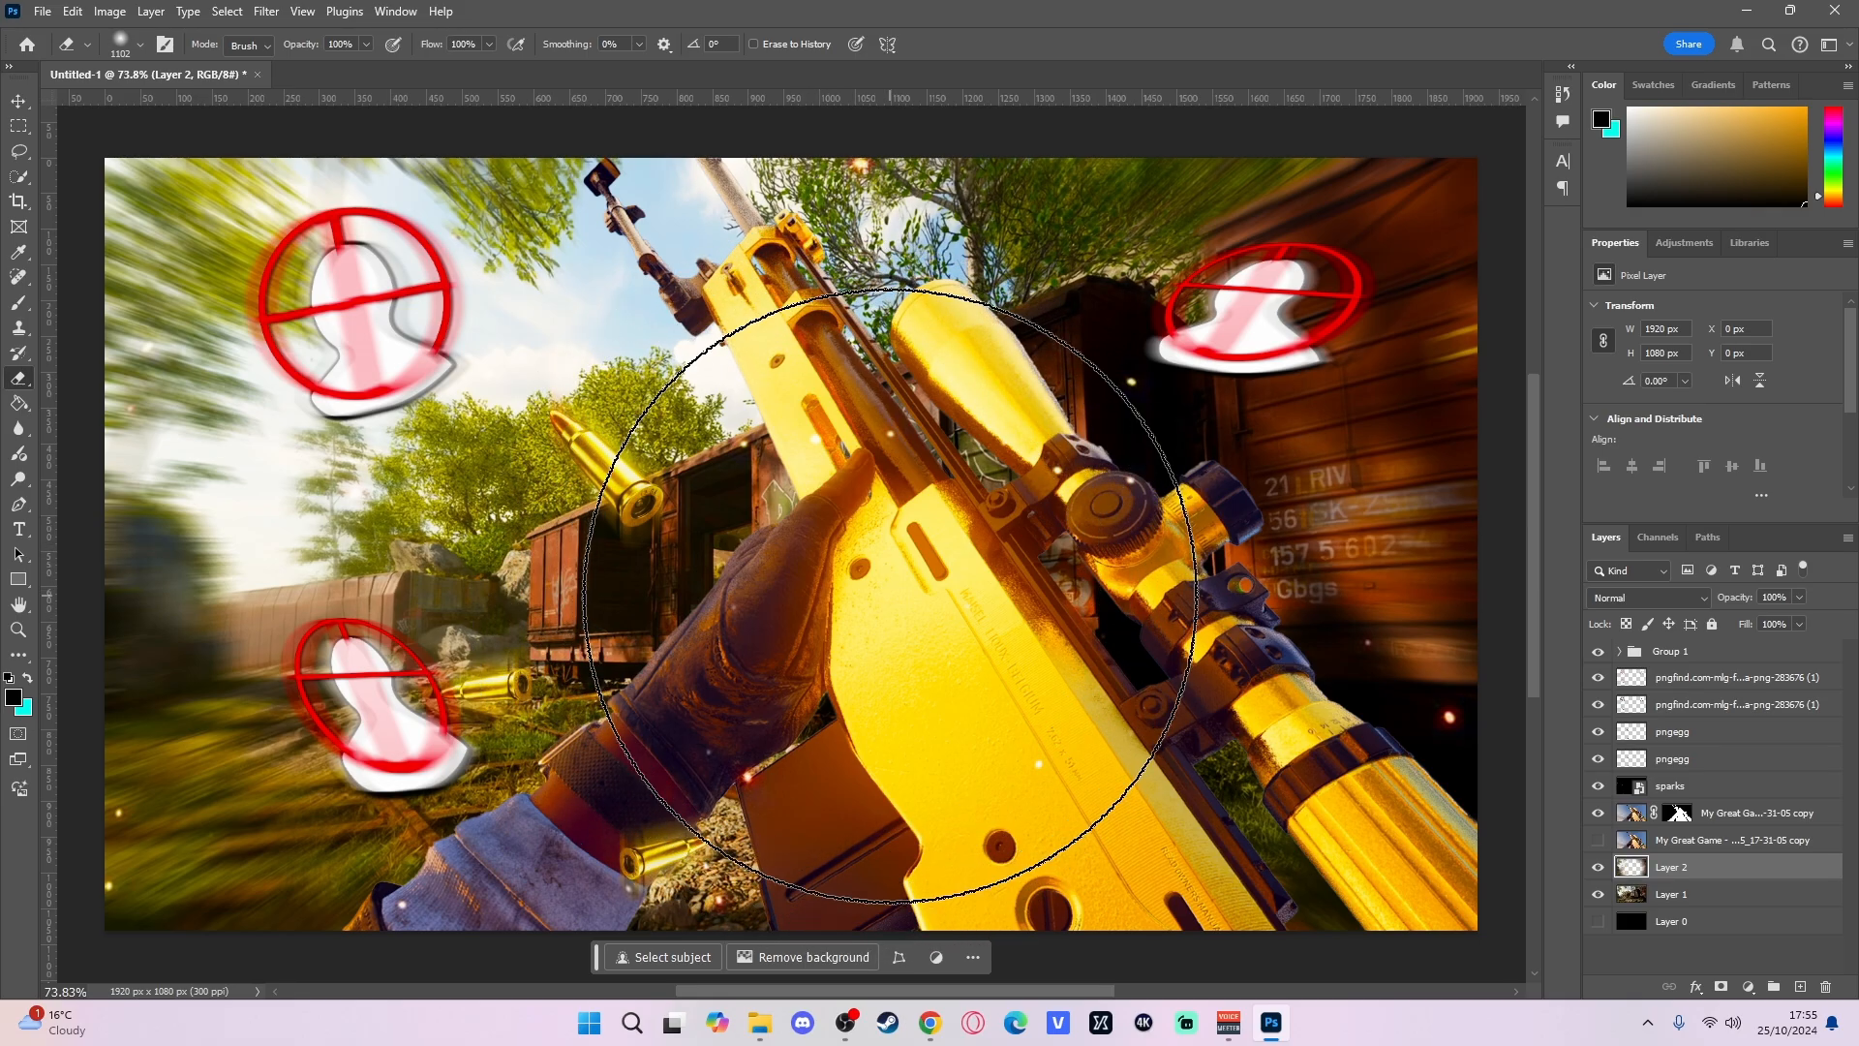
key(v)
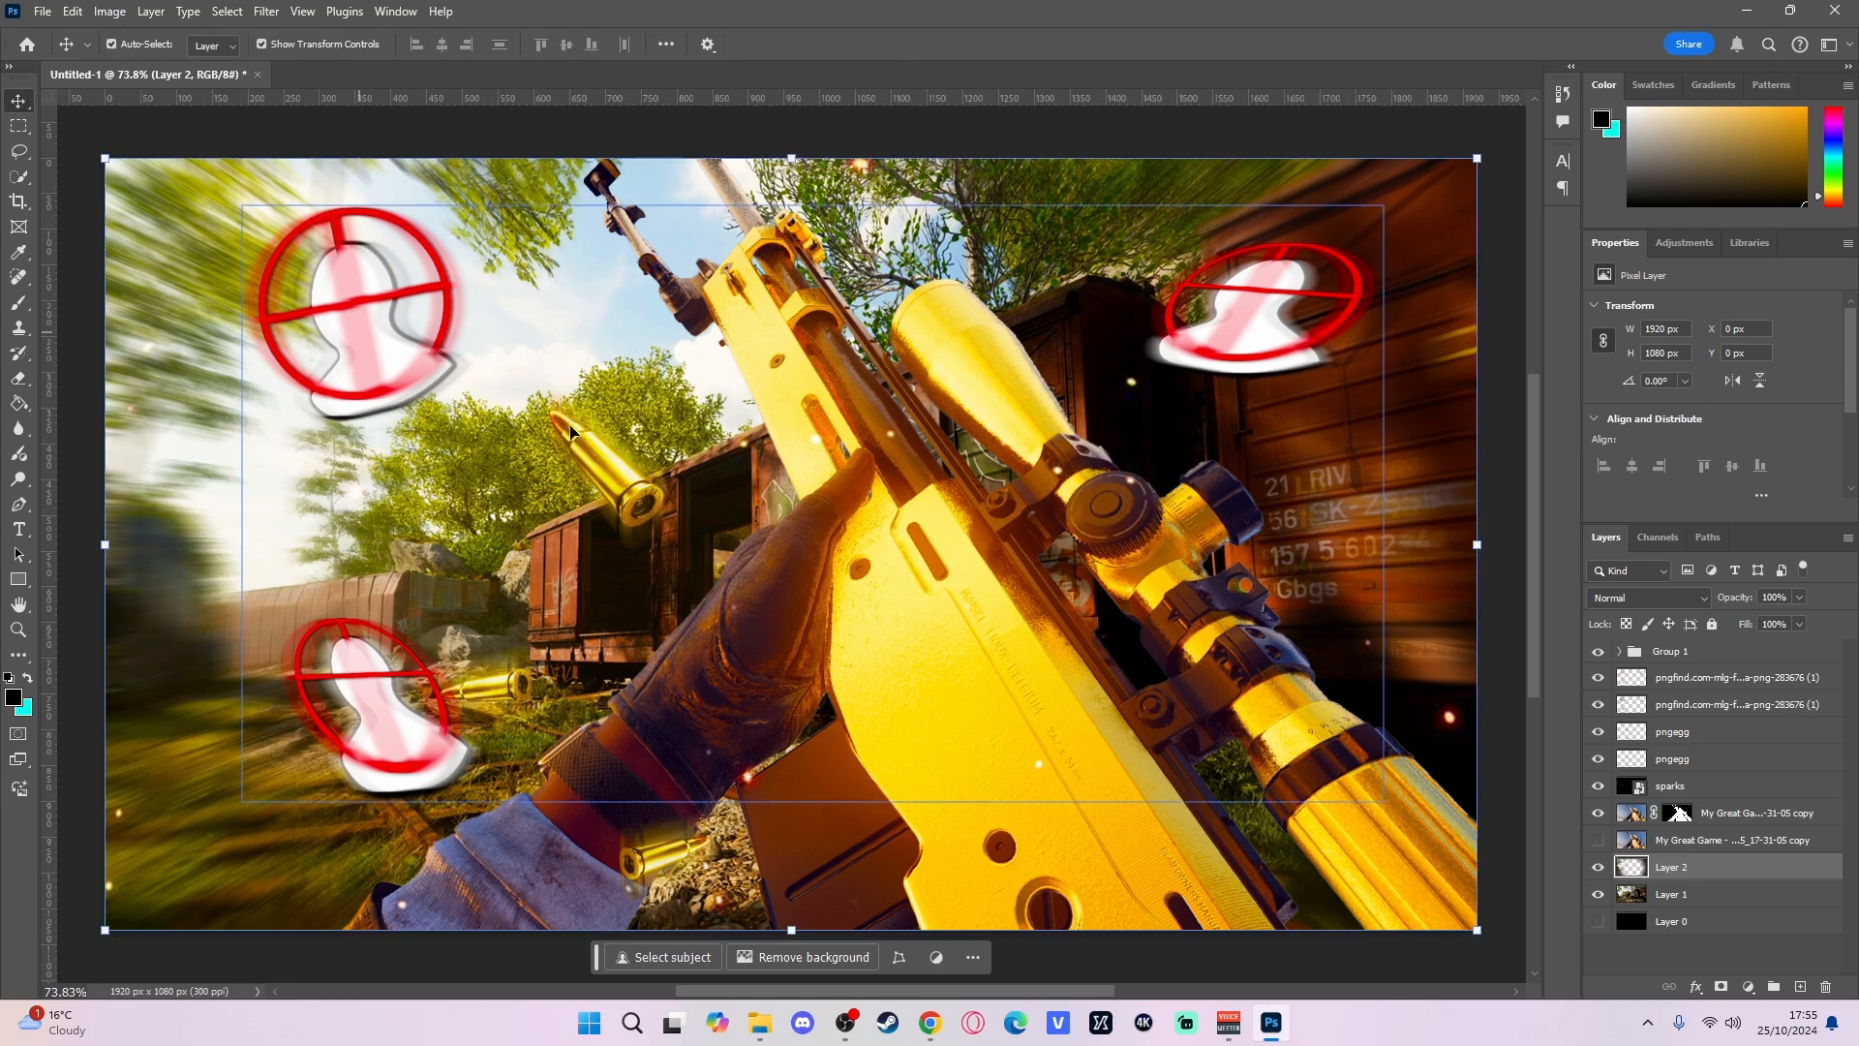
- Hide both train yard background layers and show the original screenshot layer with the blue sky
click(1599, 867)
click(1599, 894)
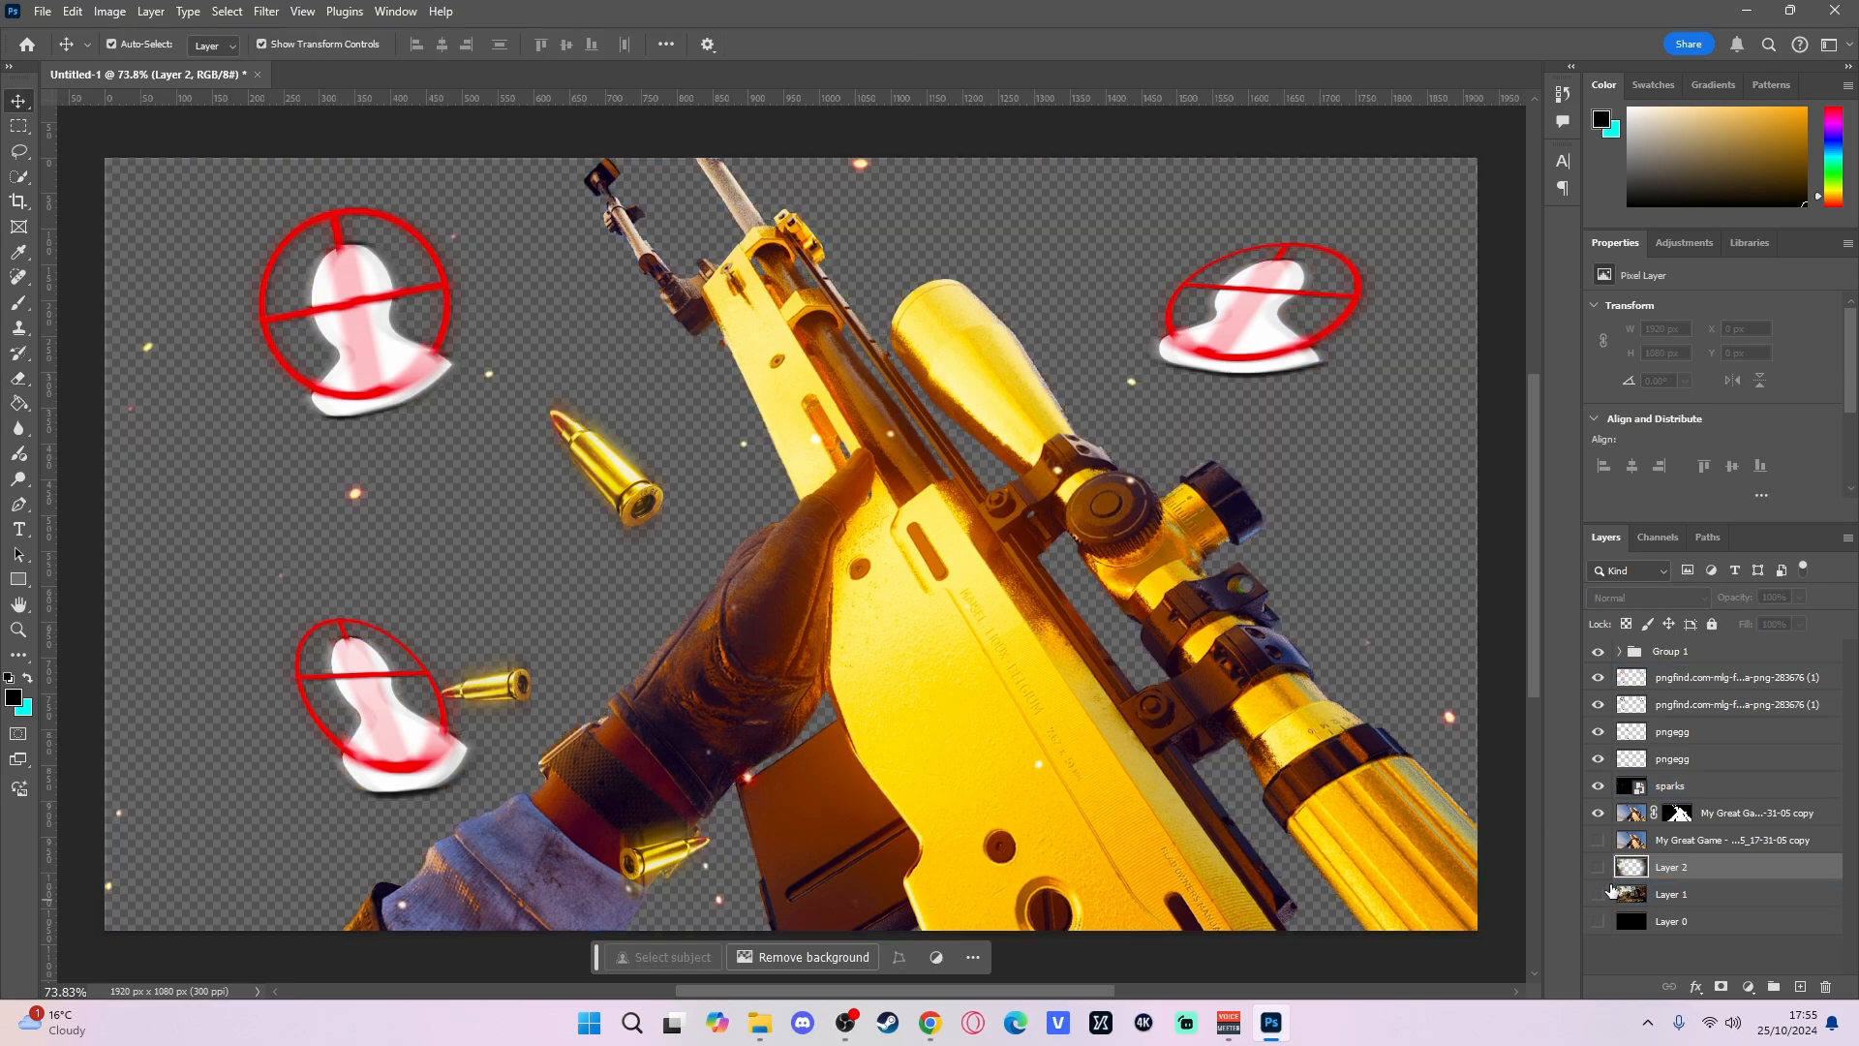
click(1599, 842)
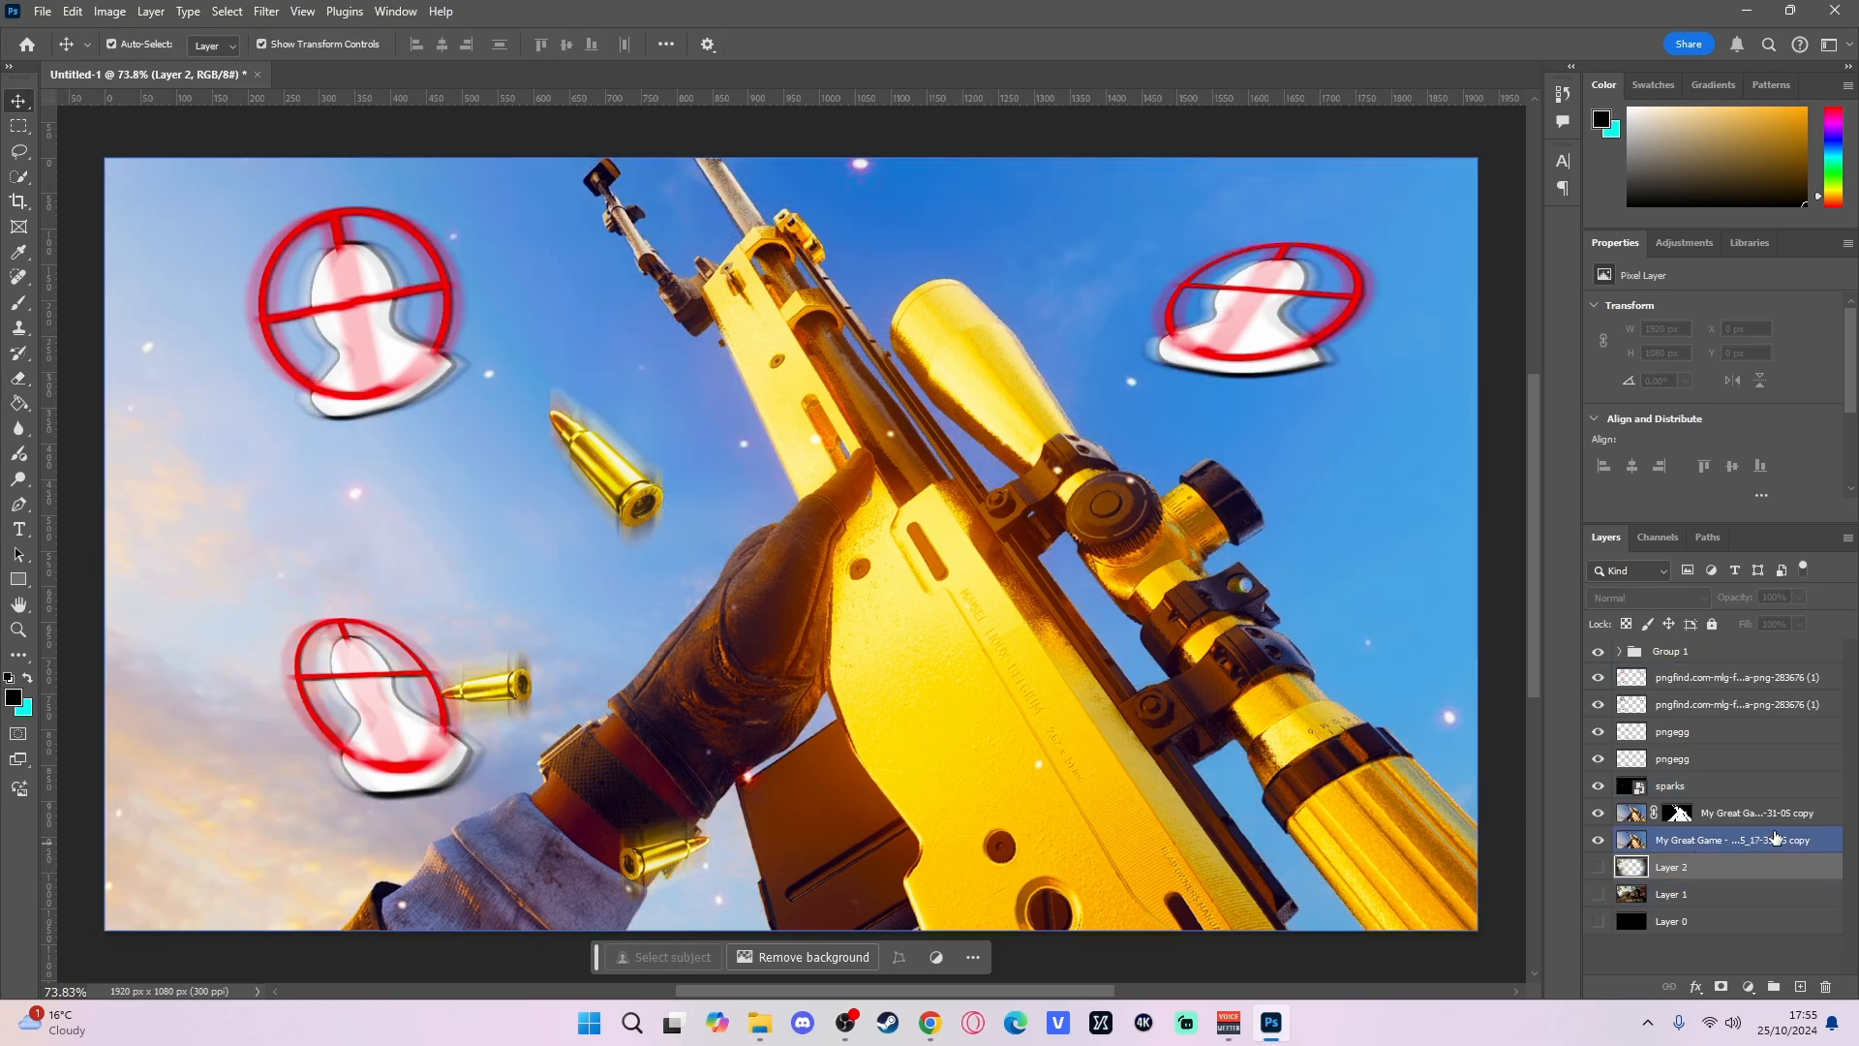
- Try to move the two bullet layers slightly down and to the right, and undo the move
click(1695, 787)
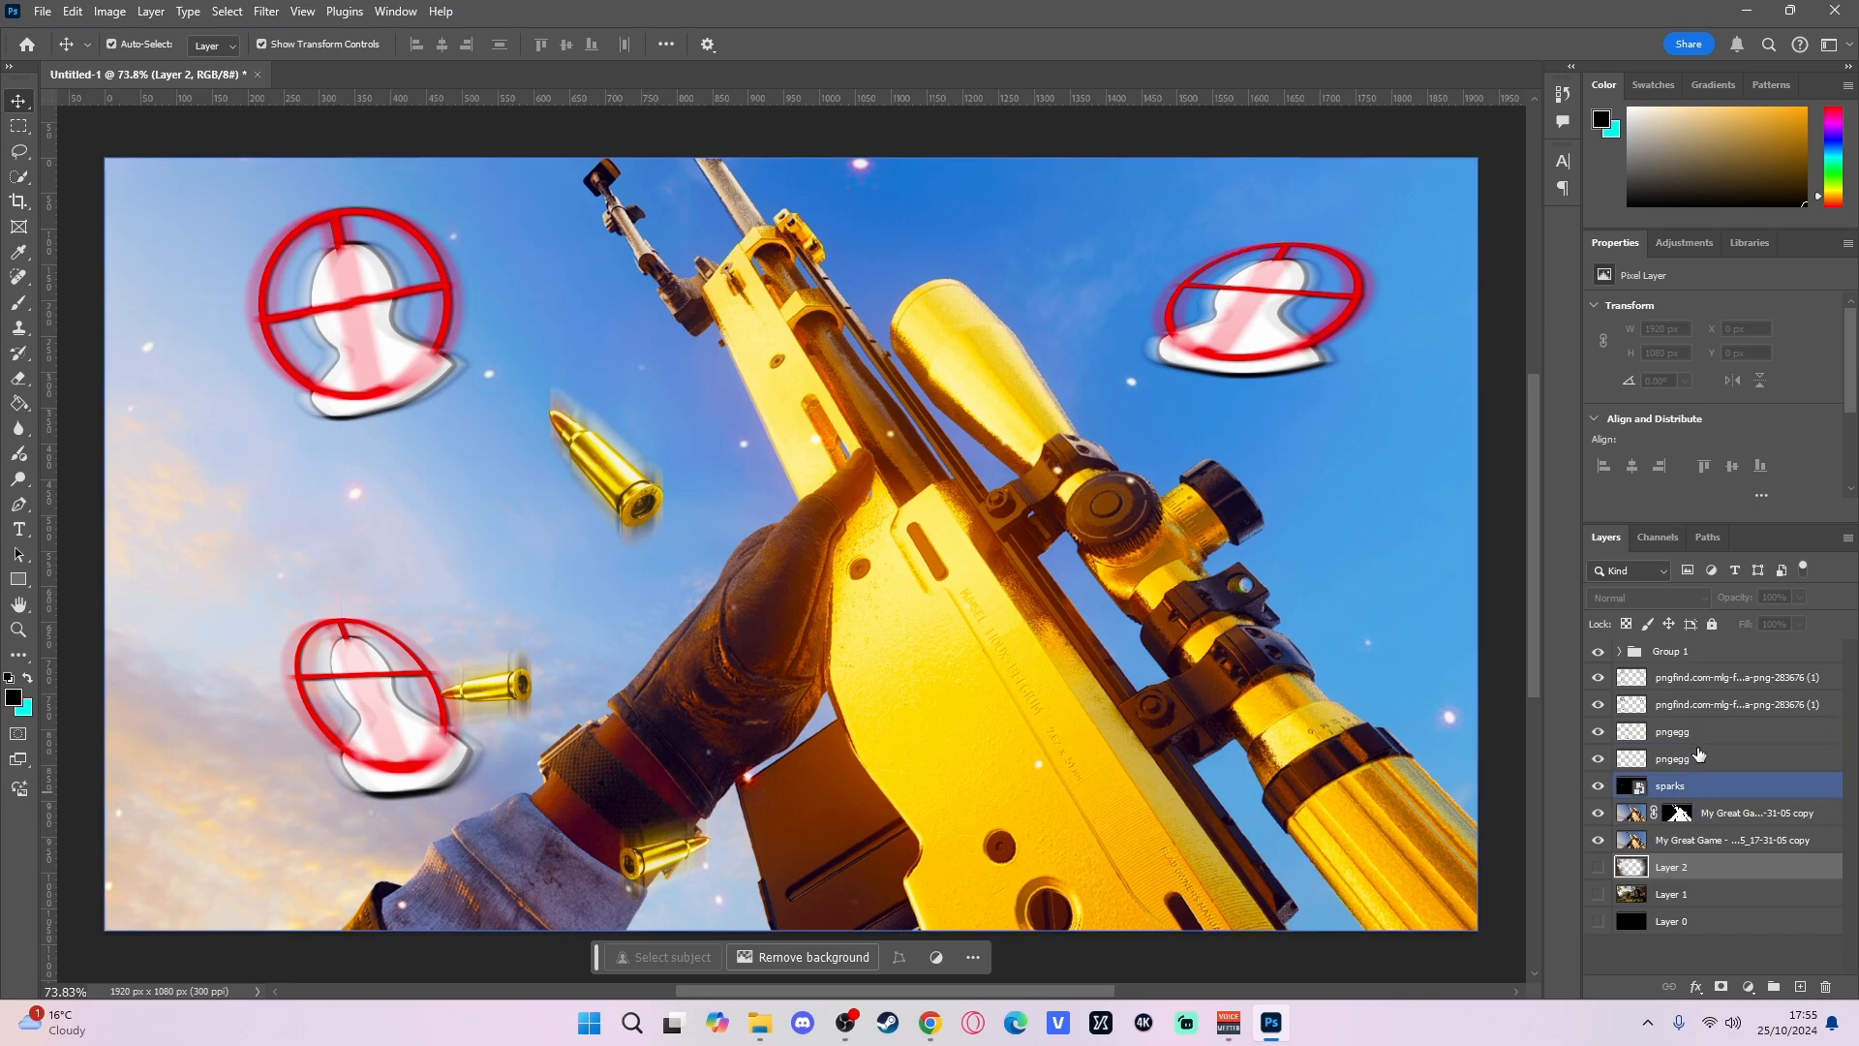
click(1724, 677)
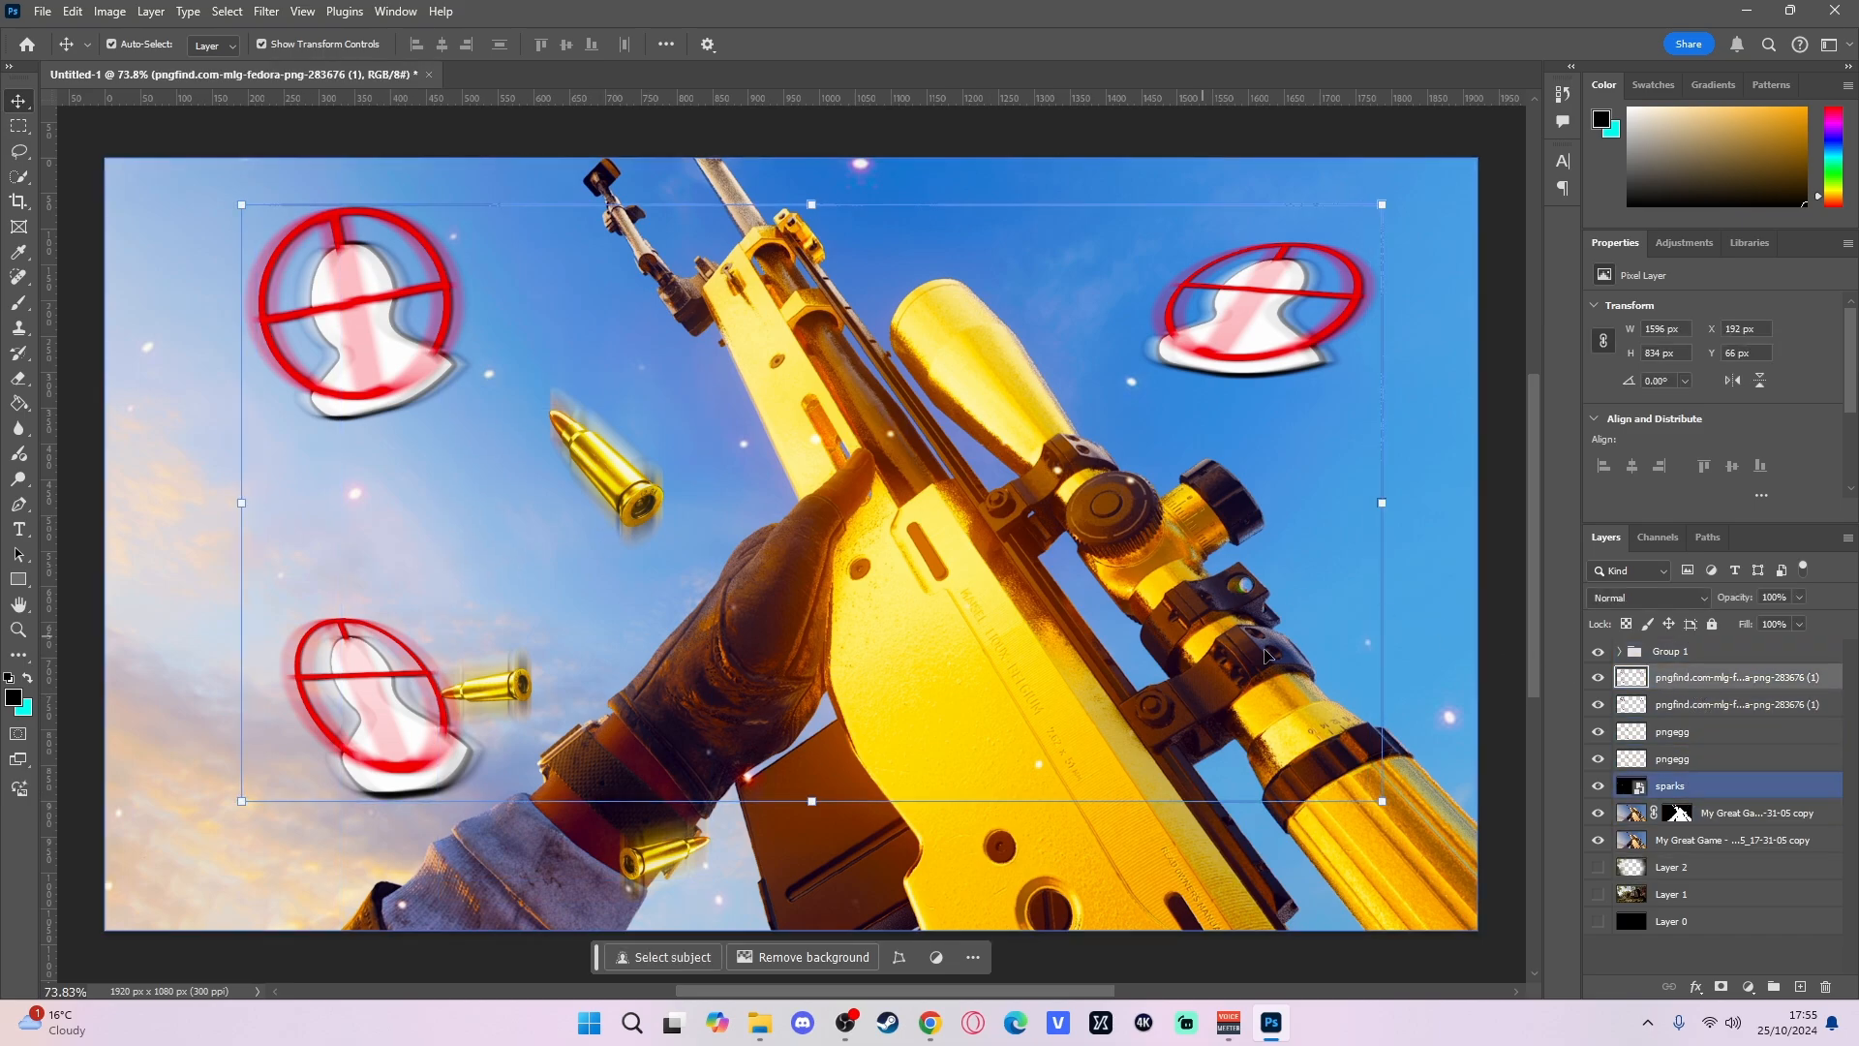
click(1676, 734)
shift+click(1681, 762)
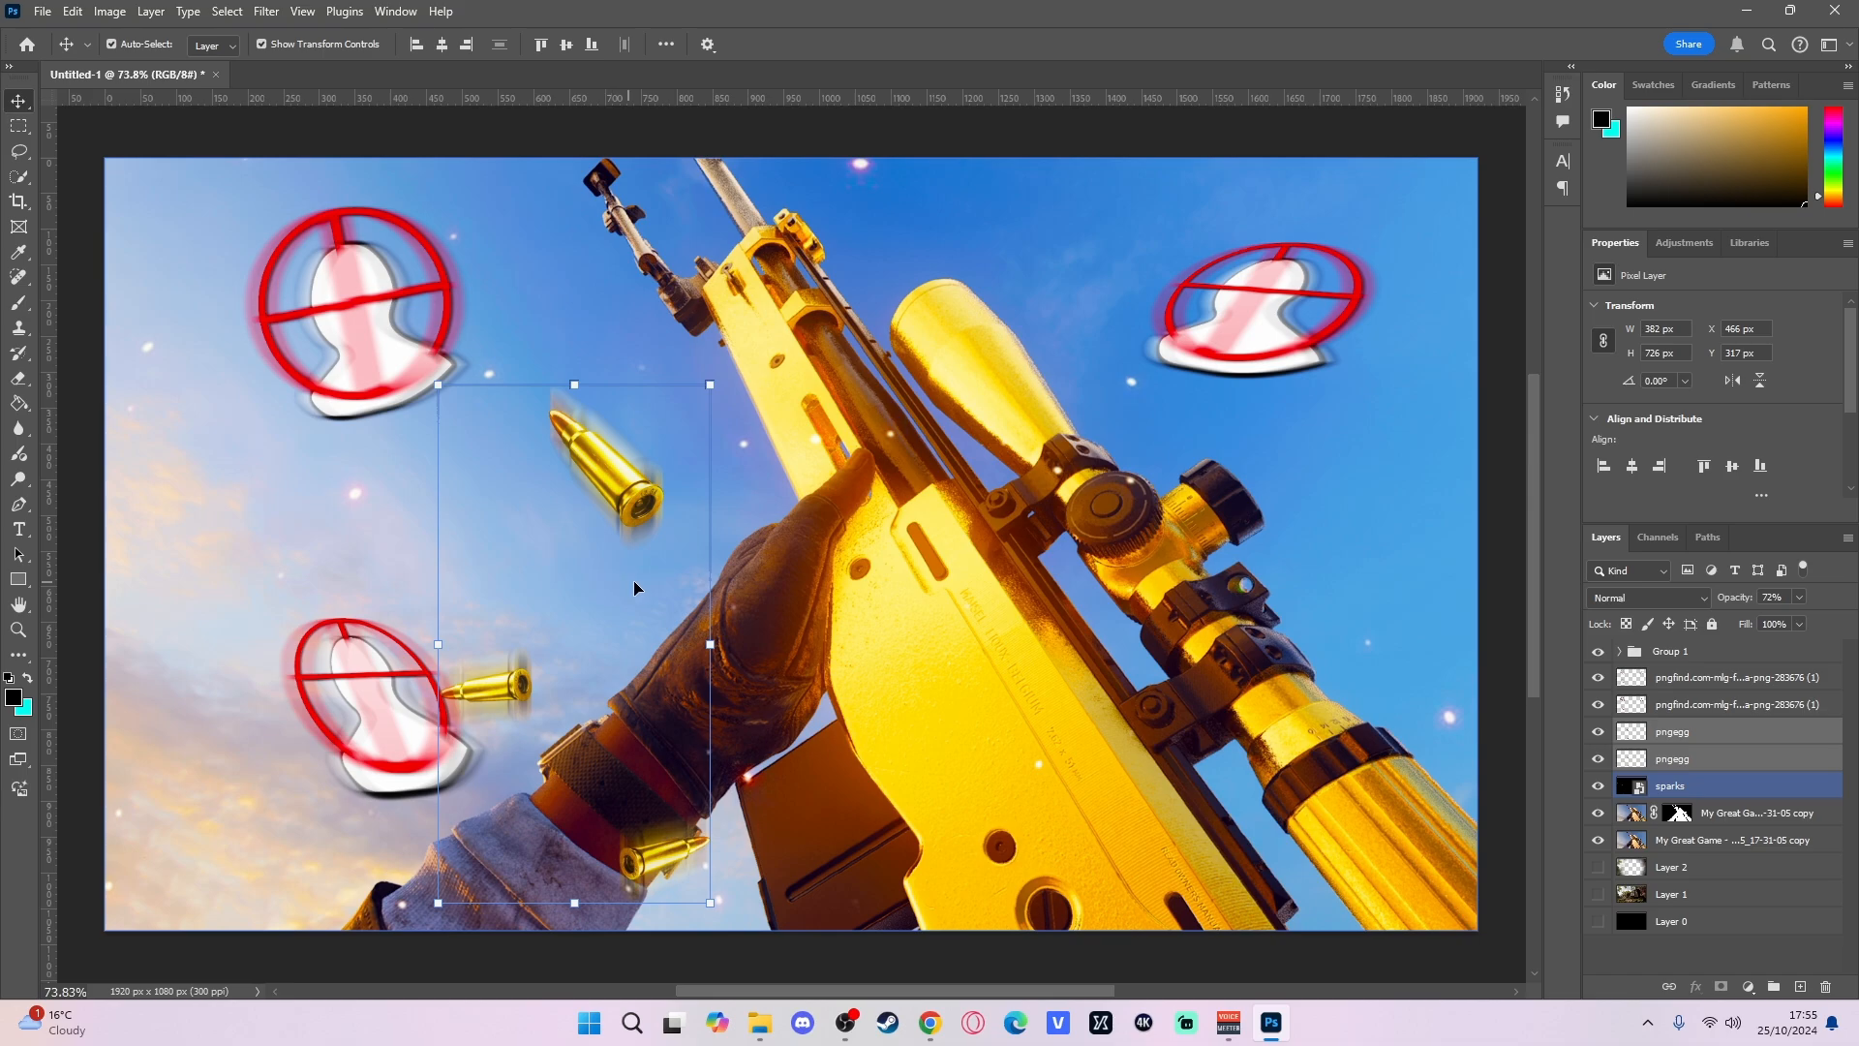
drag(678, 579, 725, 597)
key(ctrl+z)
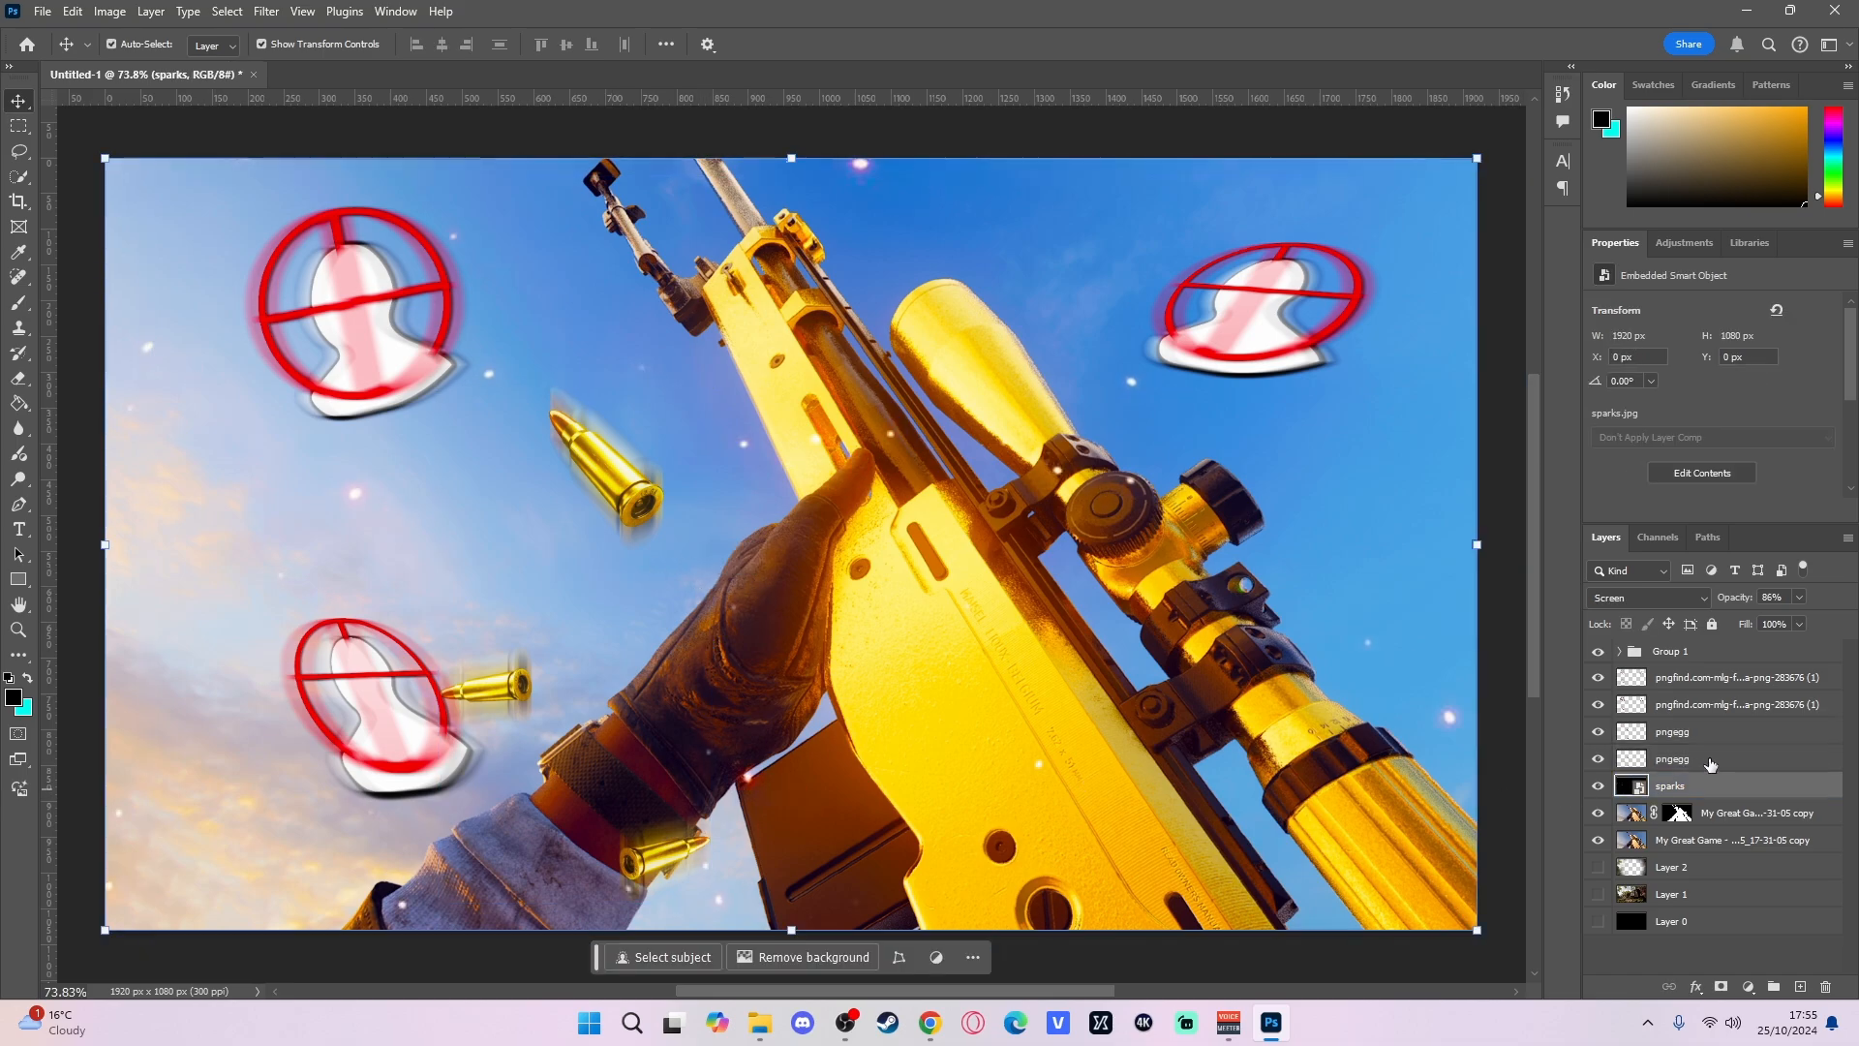
- Move both bullet layers down and right towards the gloved hand and rotate them slightly clockwise with Free Transform
click(1710, 761)
key(ctrl+t)
drag(579, 561, 609, 579)
drag(870, 578, 870, 638)
drag(641, 626, 660, 633)
key(Return)
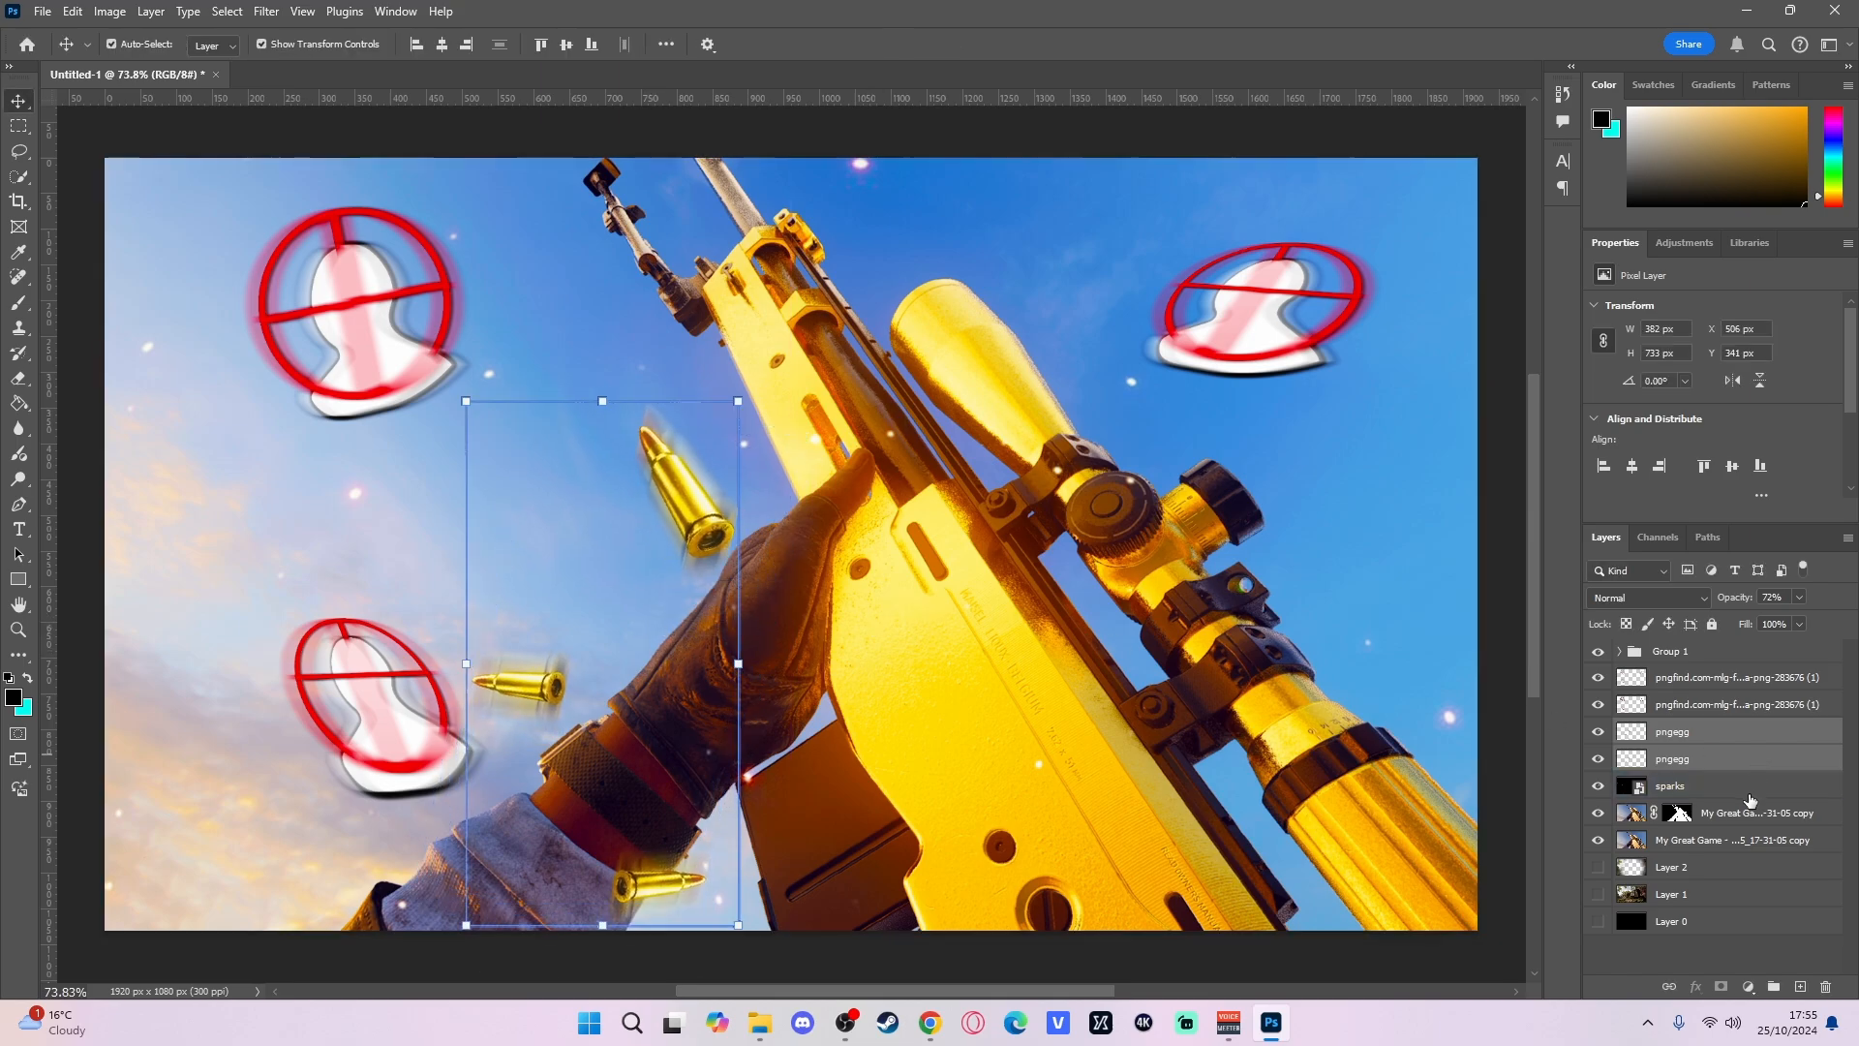
- Duplicate the blue sky screenshot layer, apply a Zoom Radial Blur of 14 to the copy and erase its central area
click(1727, 852)
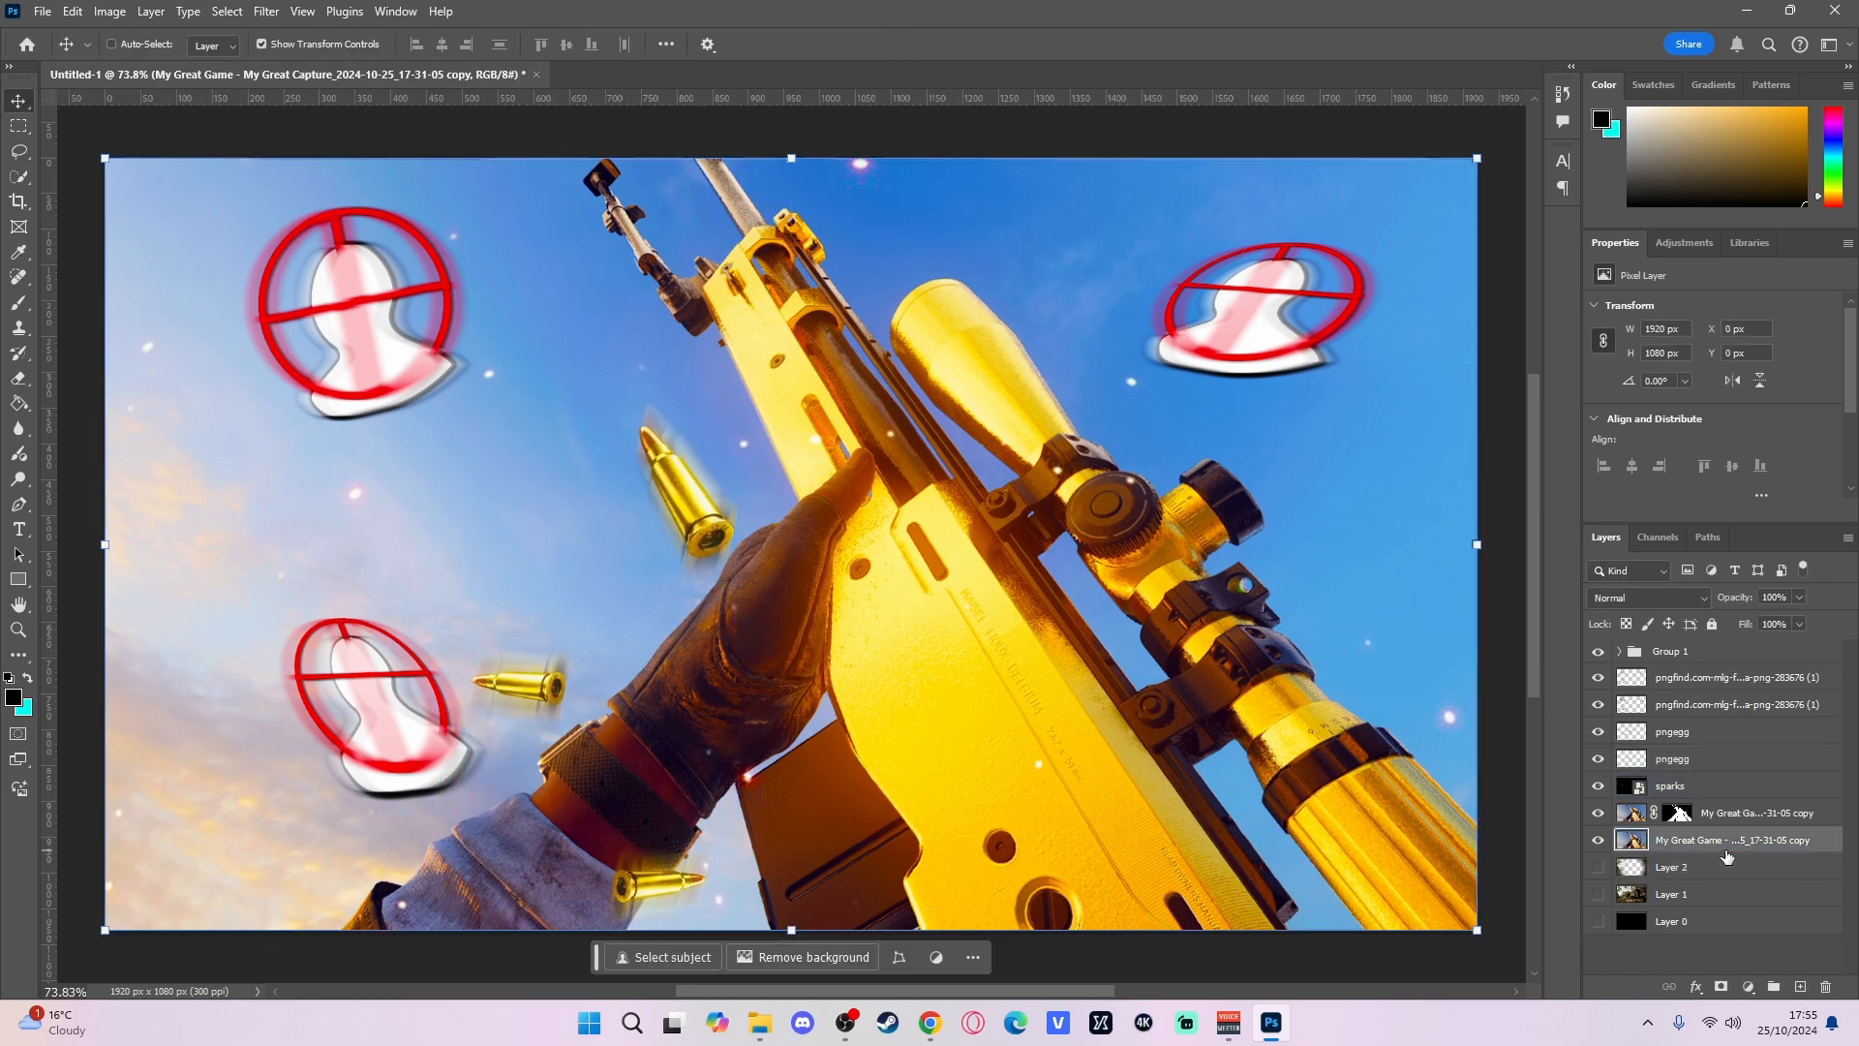
click(268, 14)
mouse_move(446, 263)
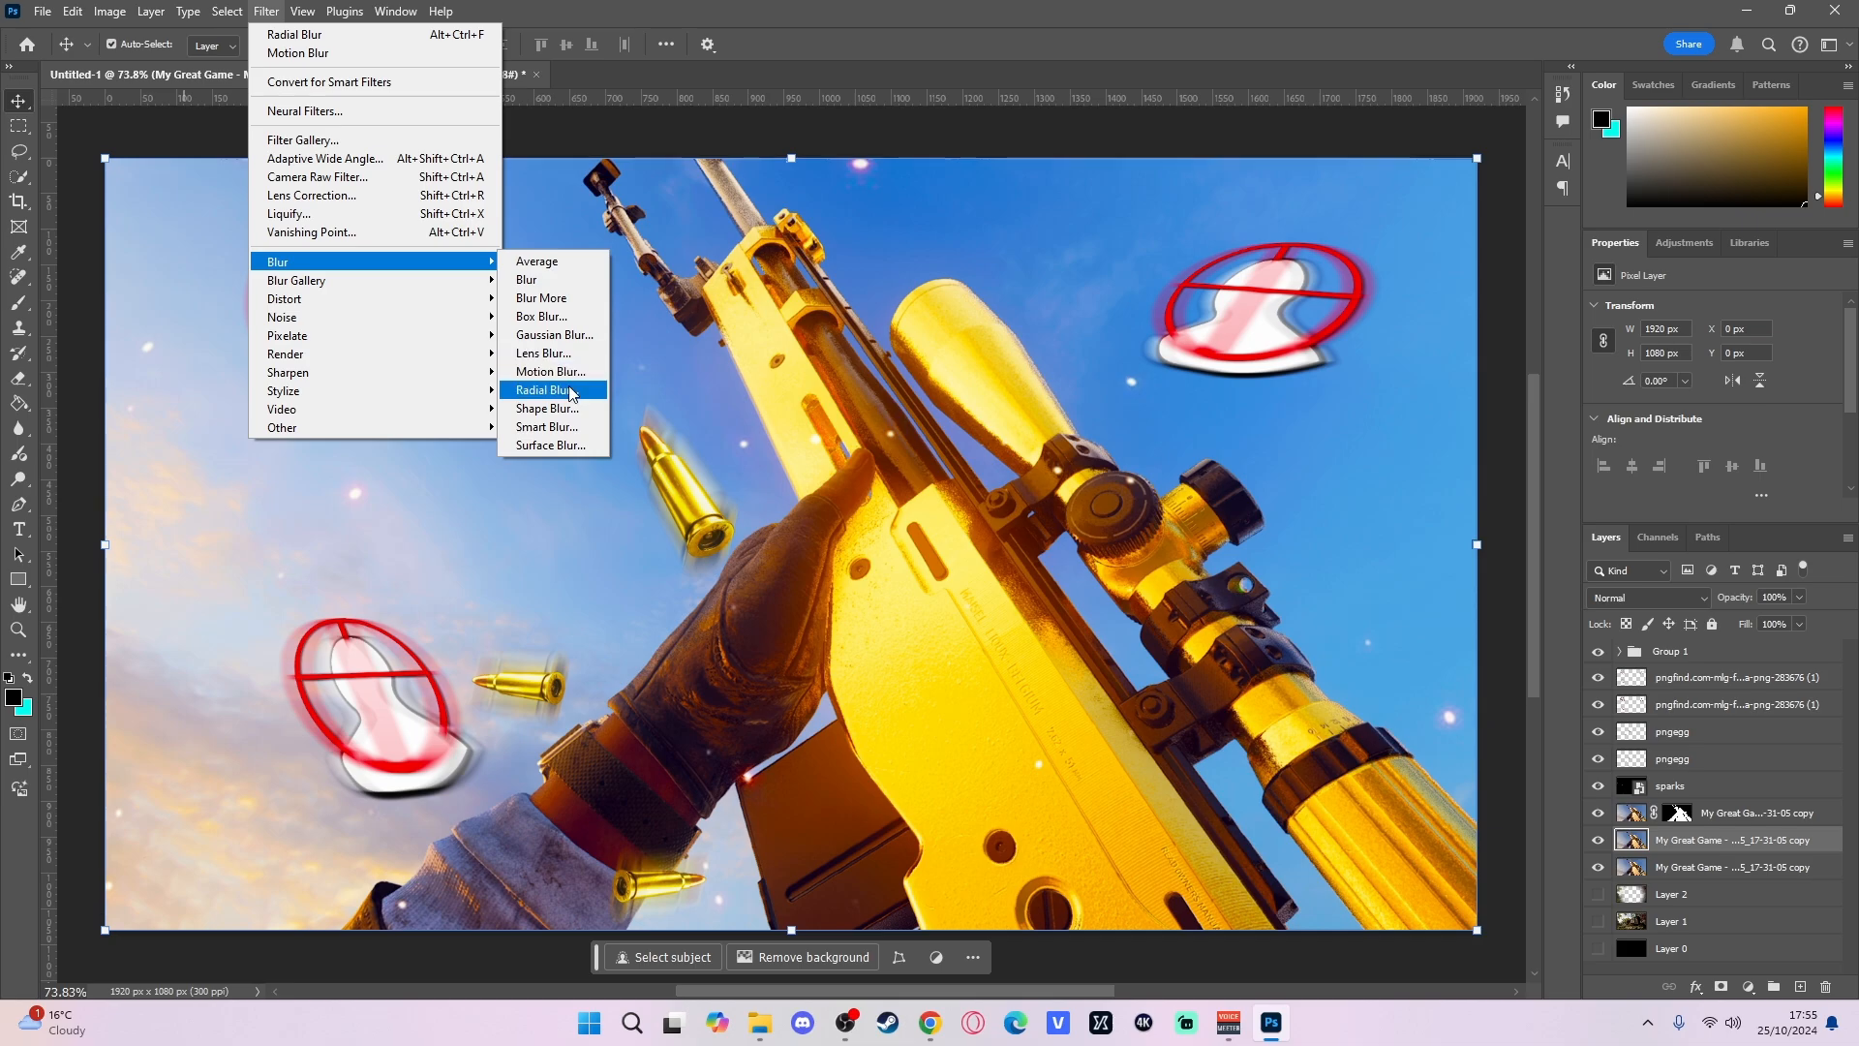
click(544, 390)
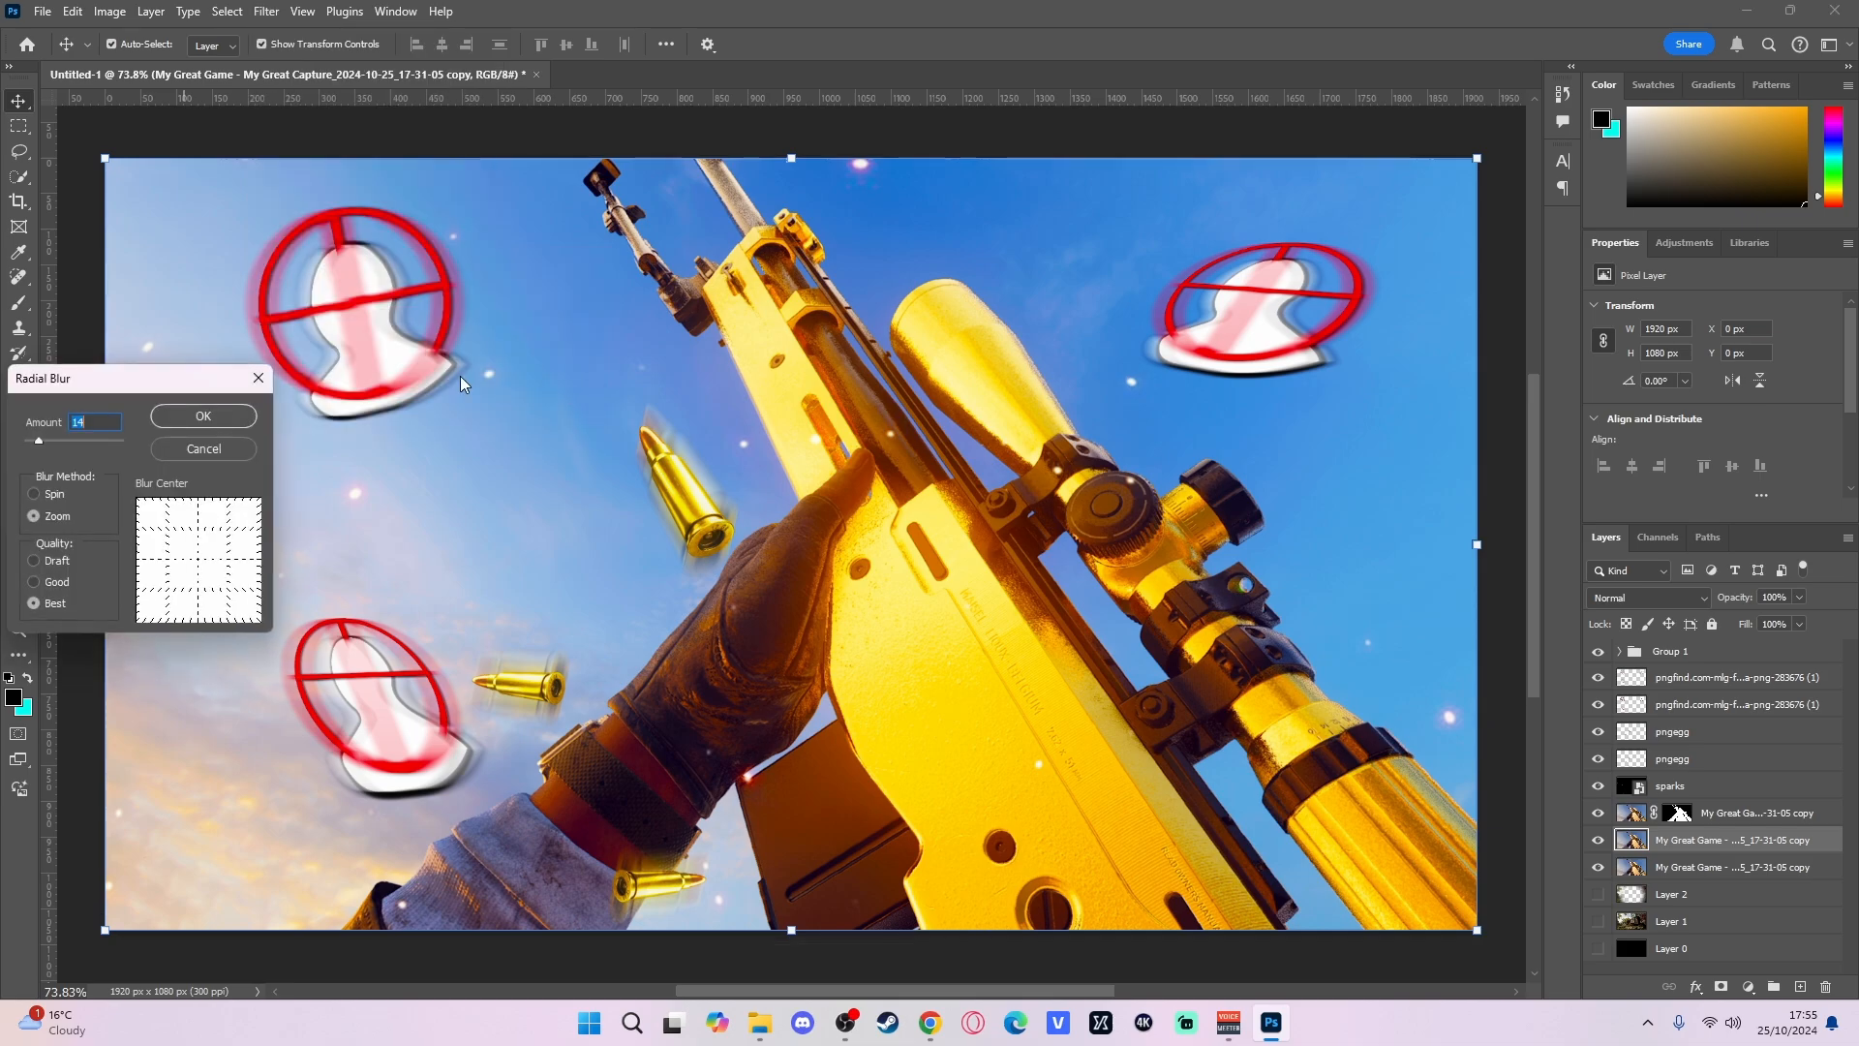
click(203, 416)
key(e)
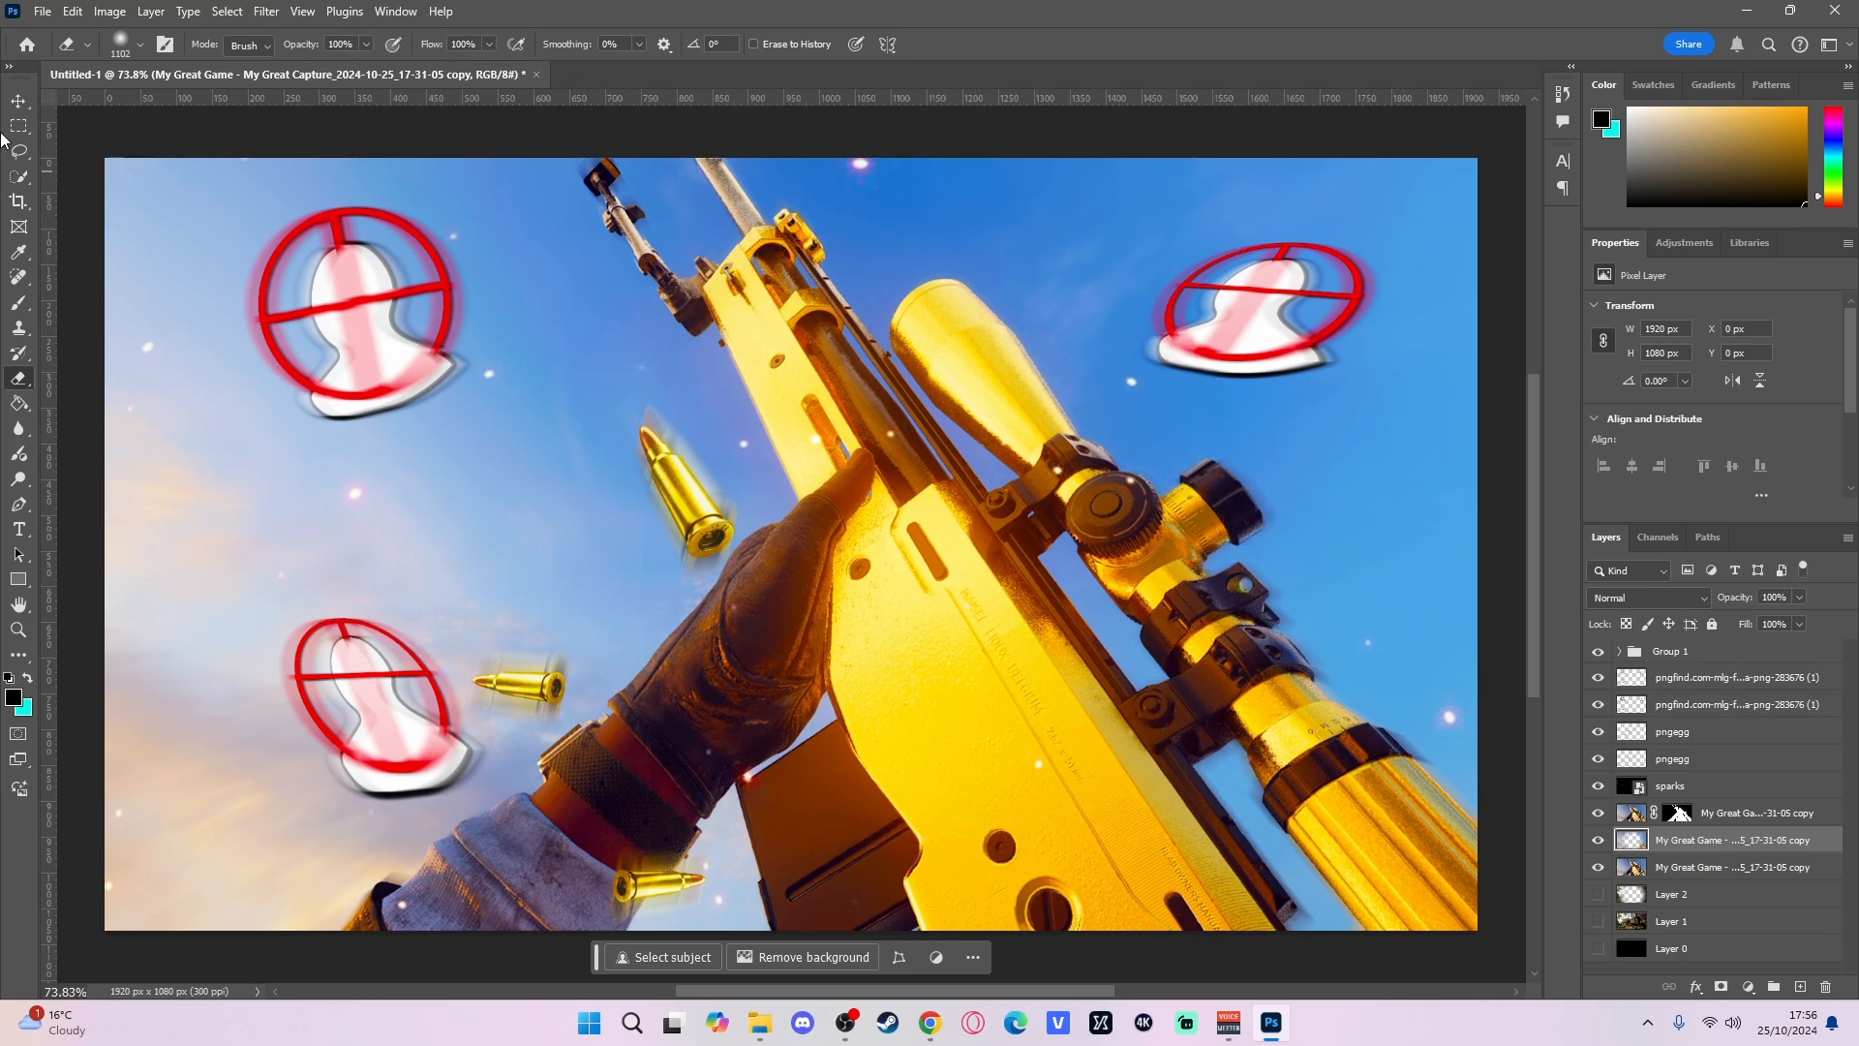
click(17, 103)
- Hide both blue sky screenshot layers and show the two train yard background layers again
click(1598, 839)
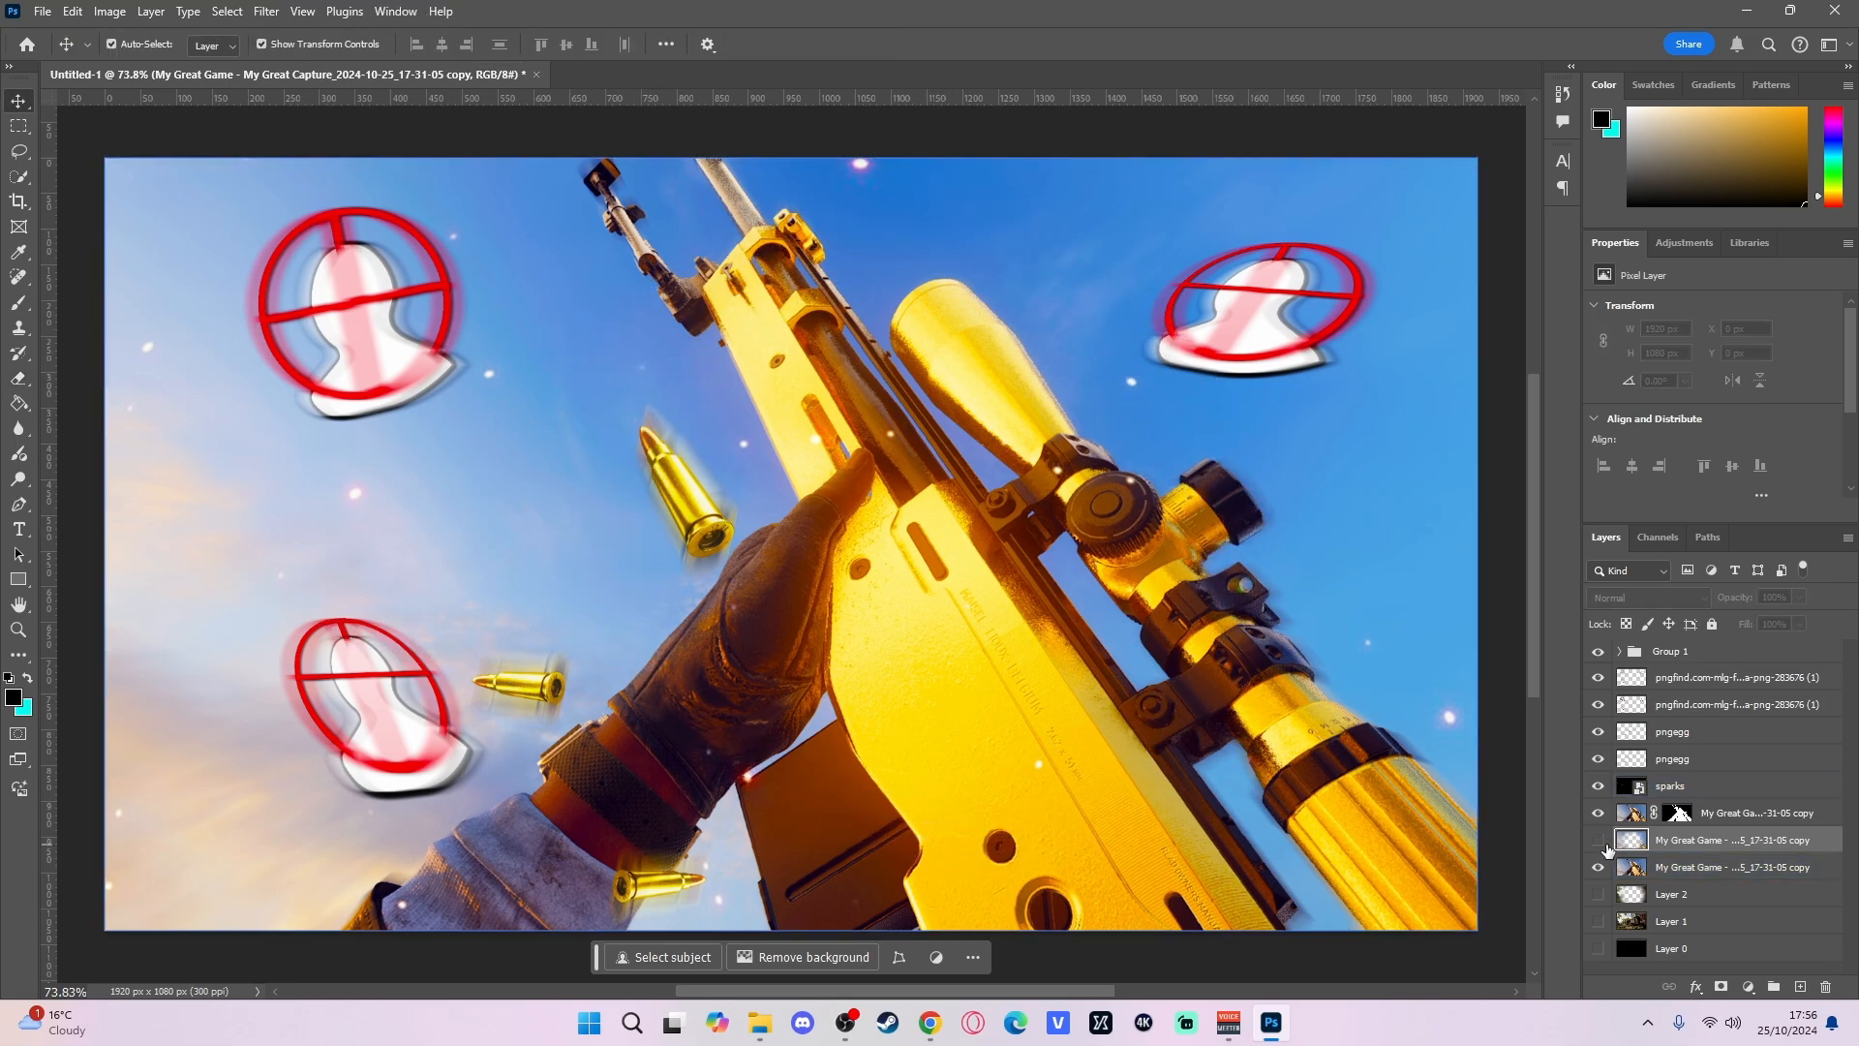
click(1597, 894)
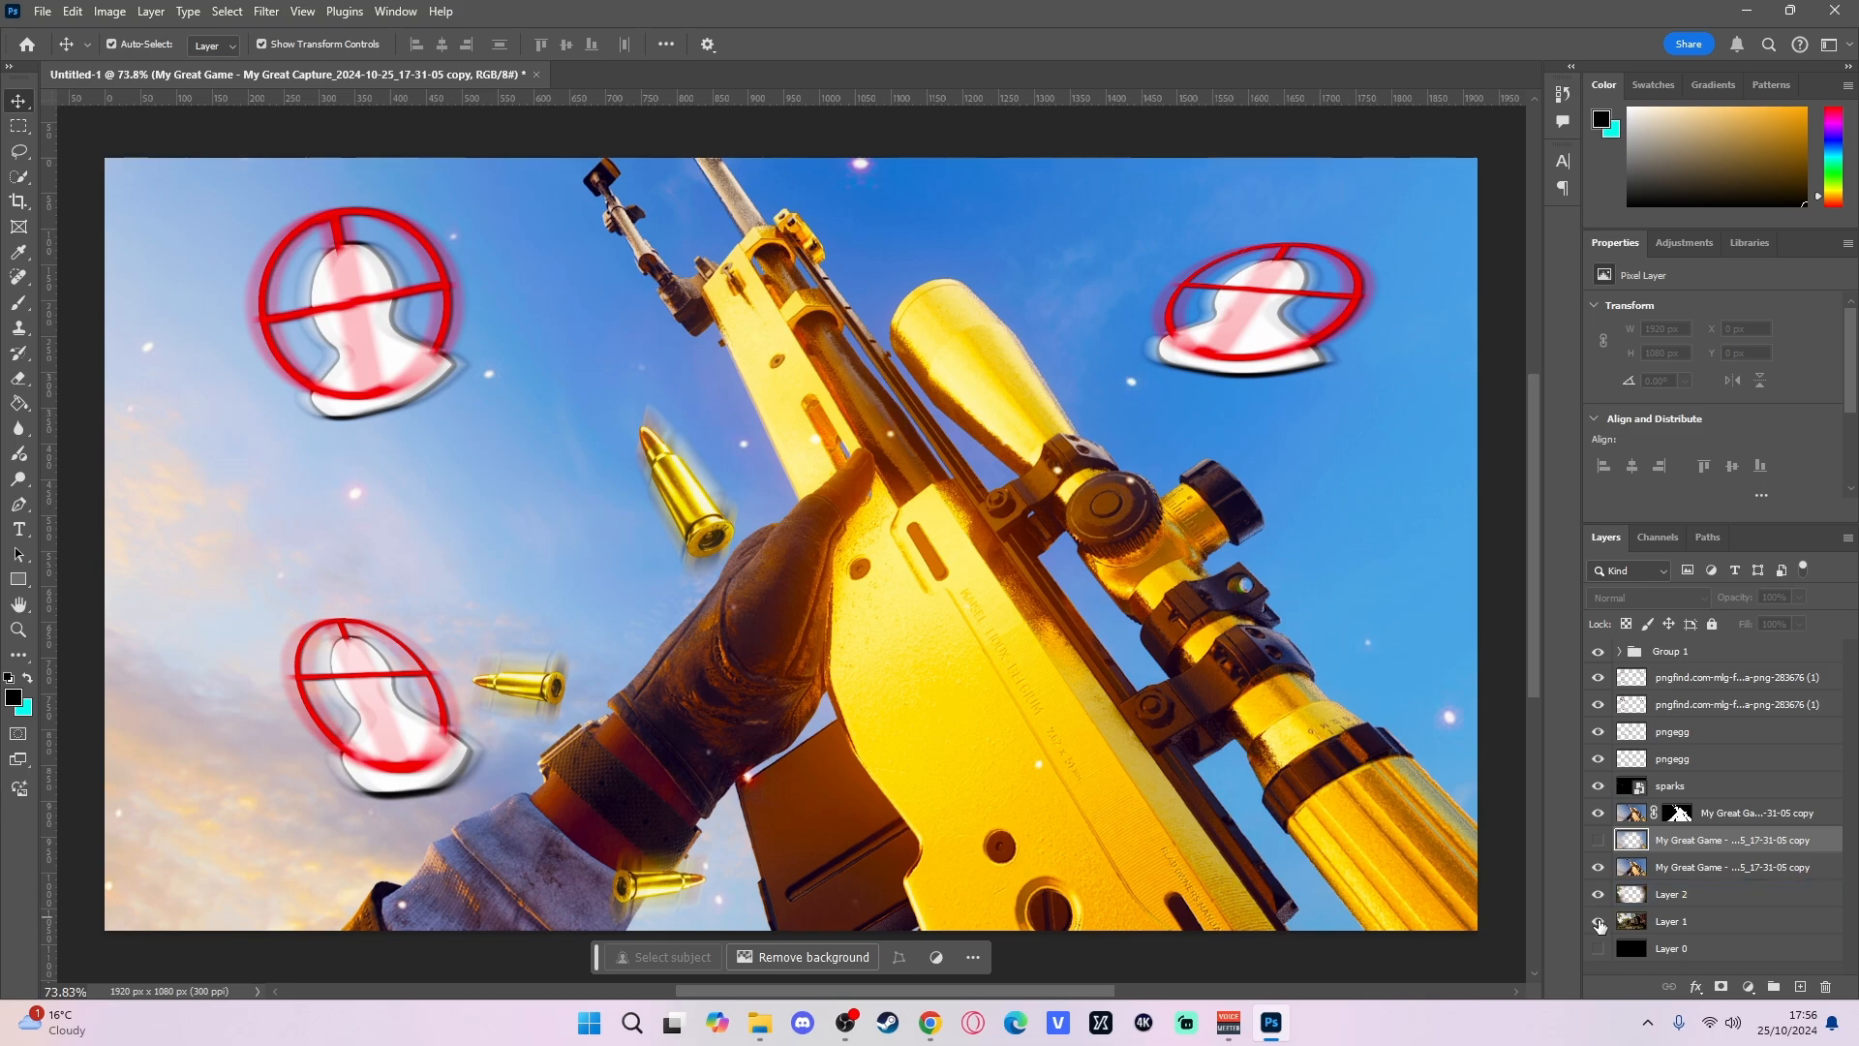
click(1597, 920)
click(1598, 867)
- Delete the two hidden blue sky screenshot layers below the masked gun cutout
click(1734, 874)
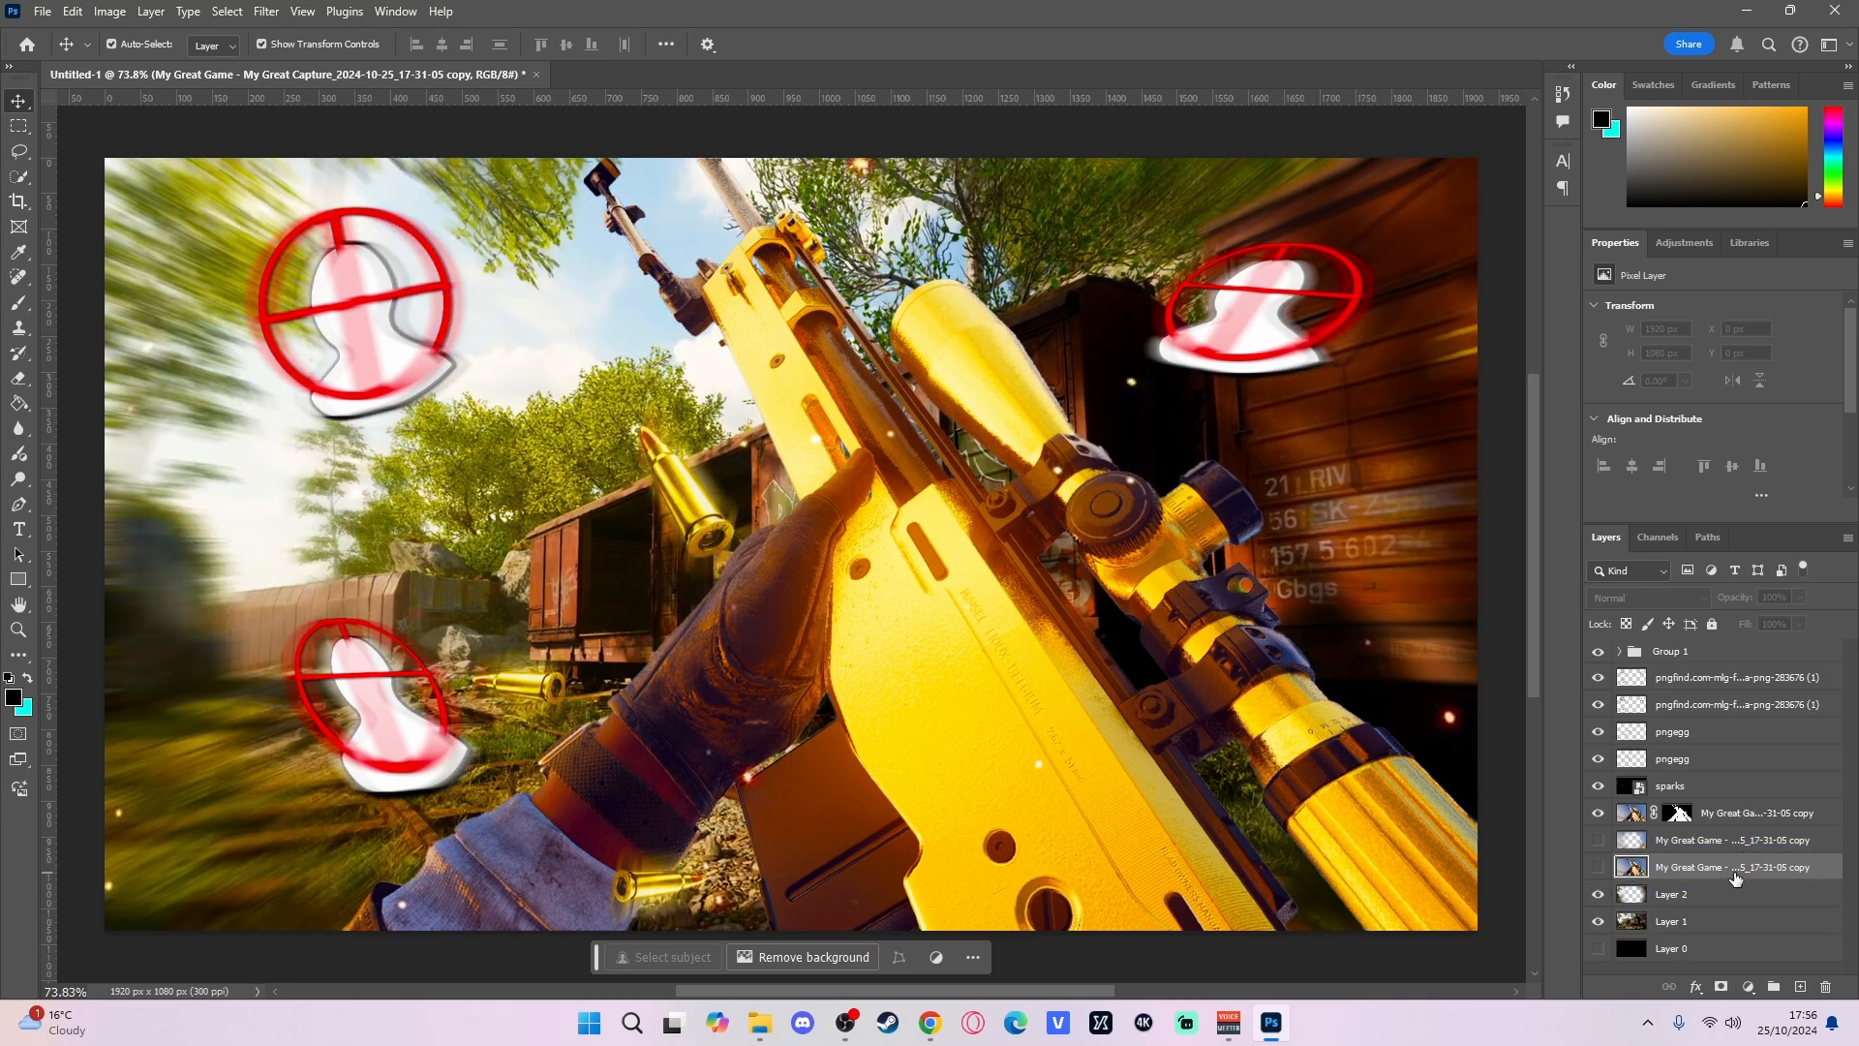
key(Delete)
click(1694, 841)
key(Delete)
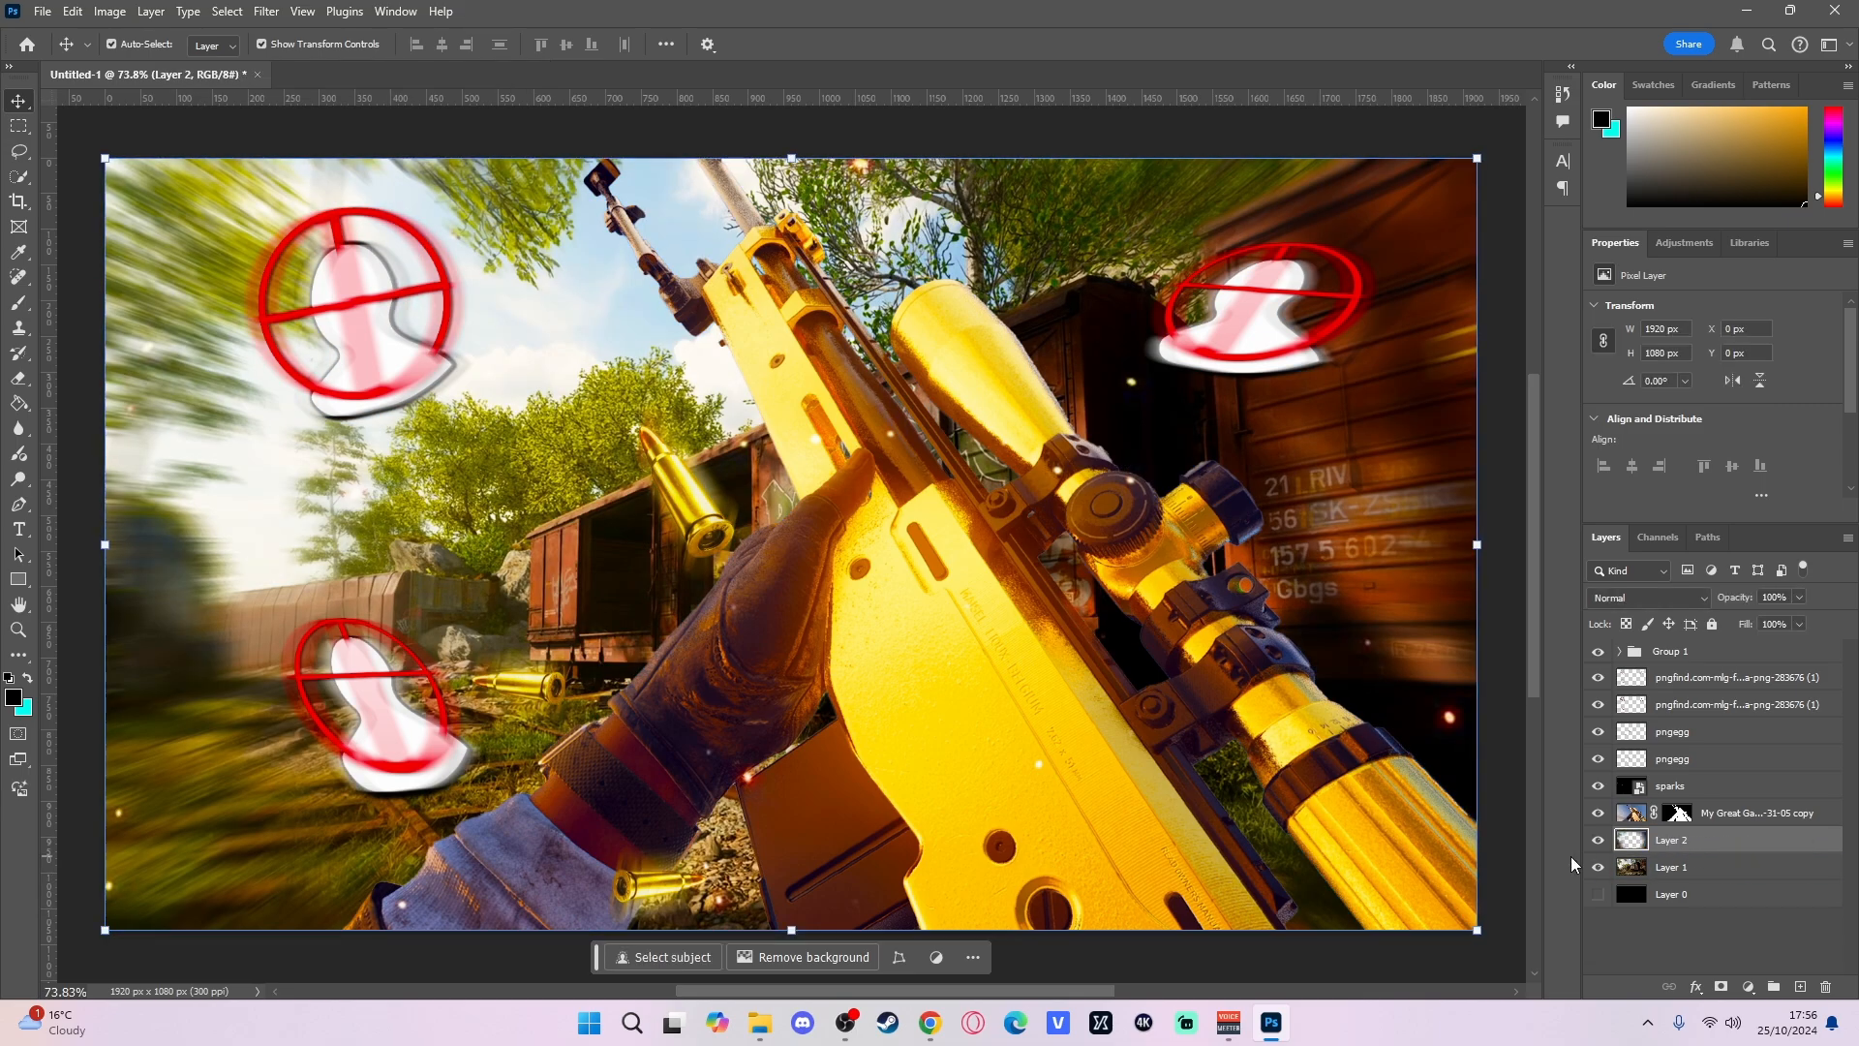
click(1682, 878)
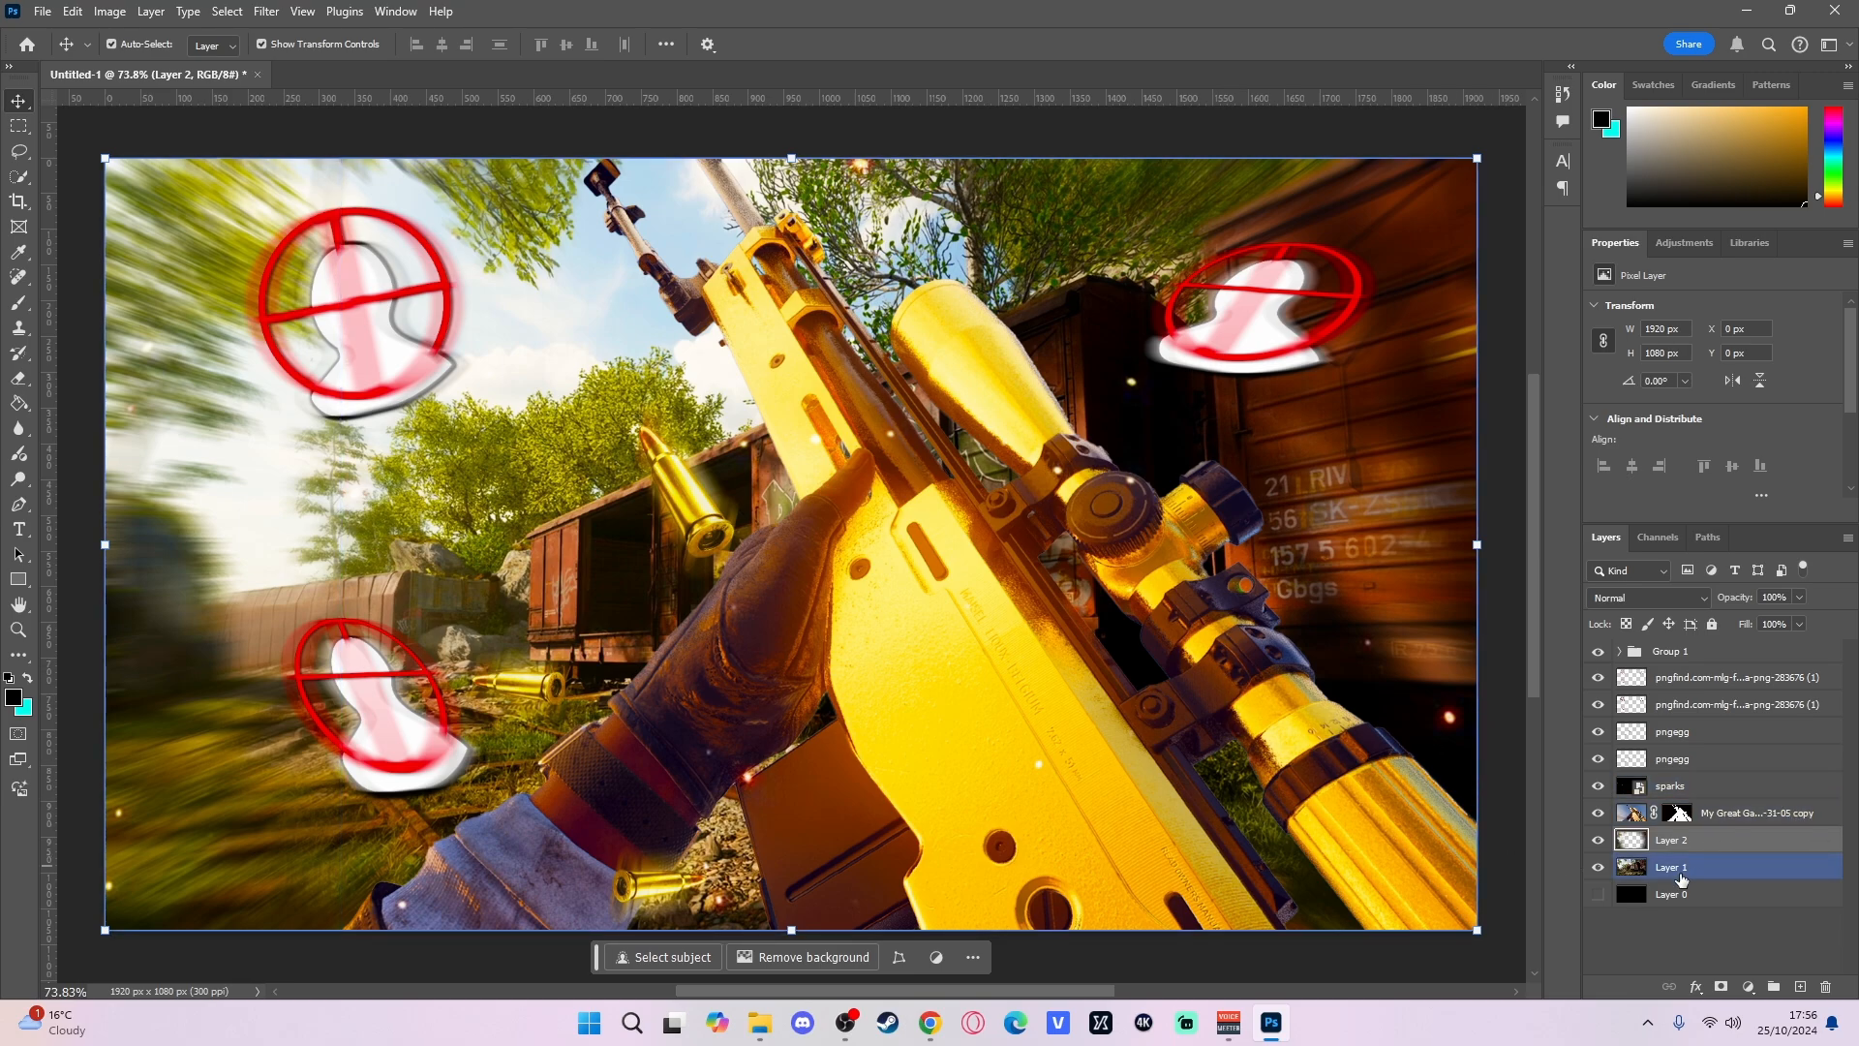
click(1598, 894)
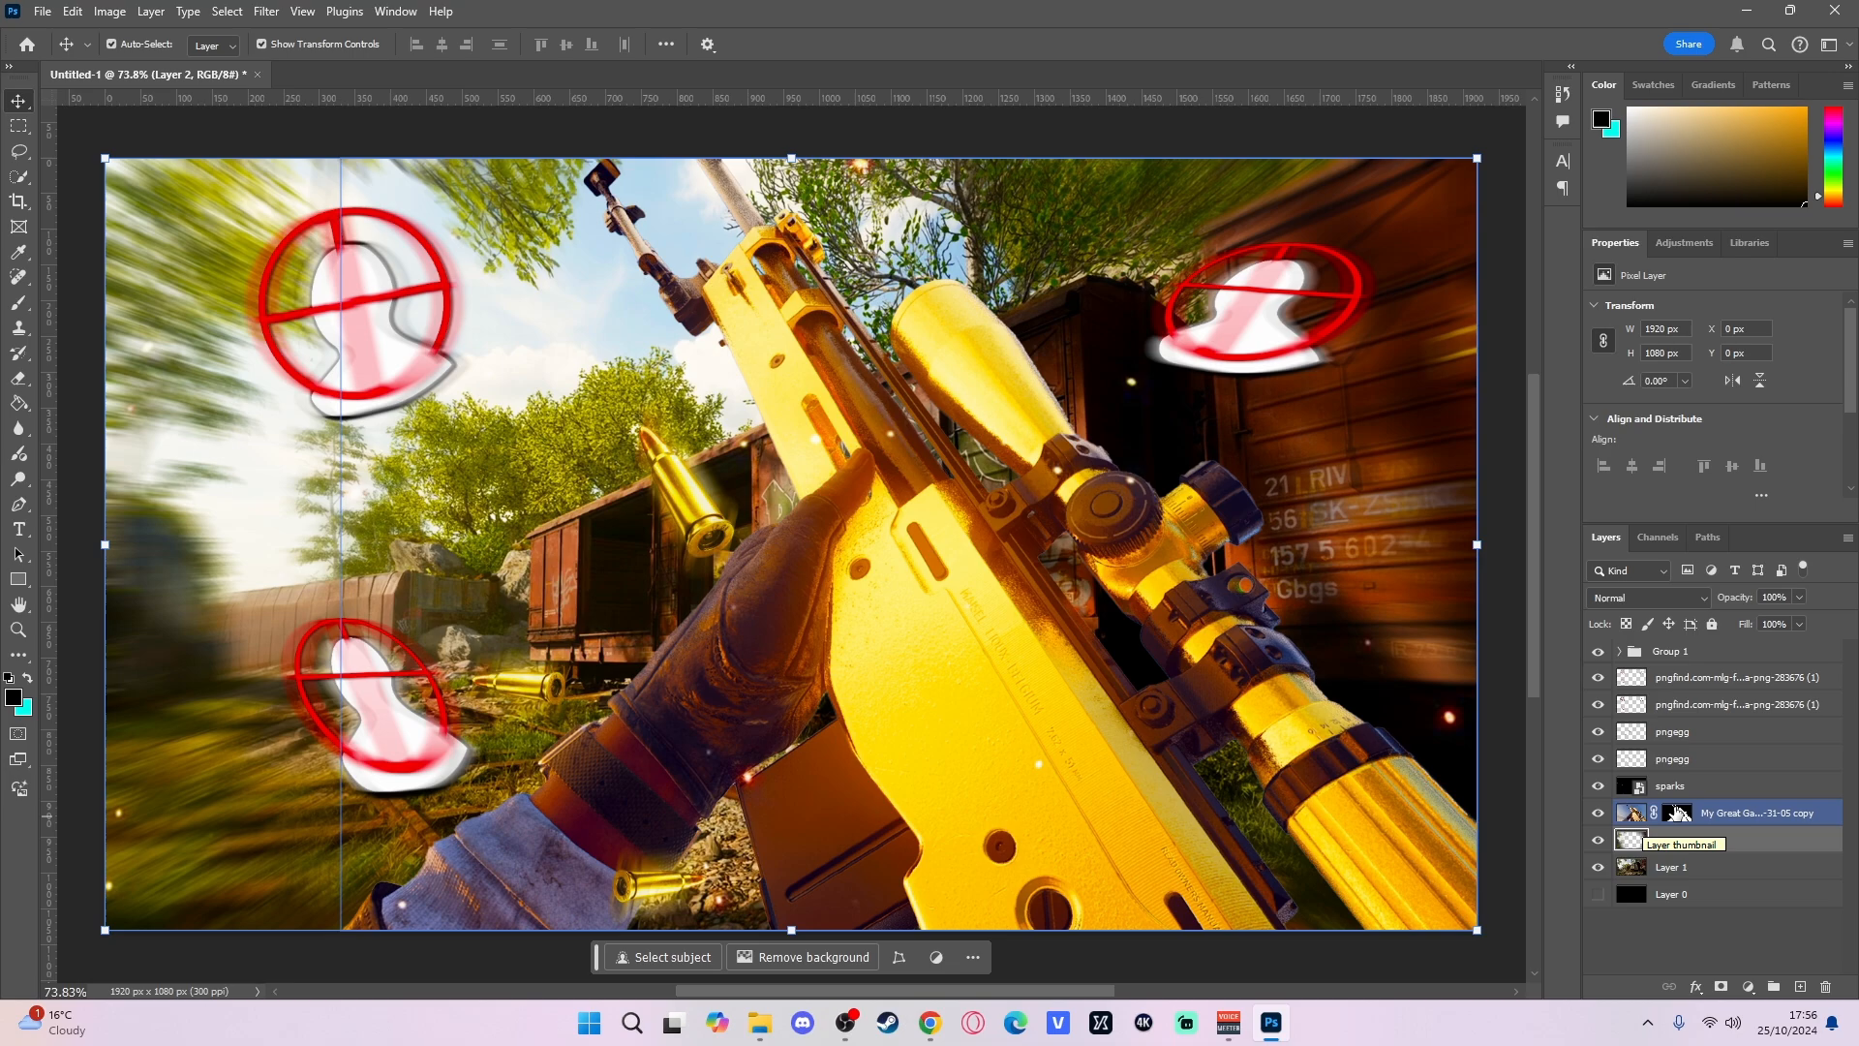
click(1821, 814)
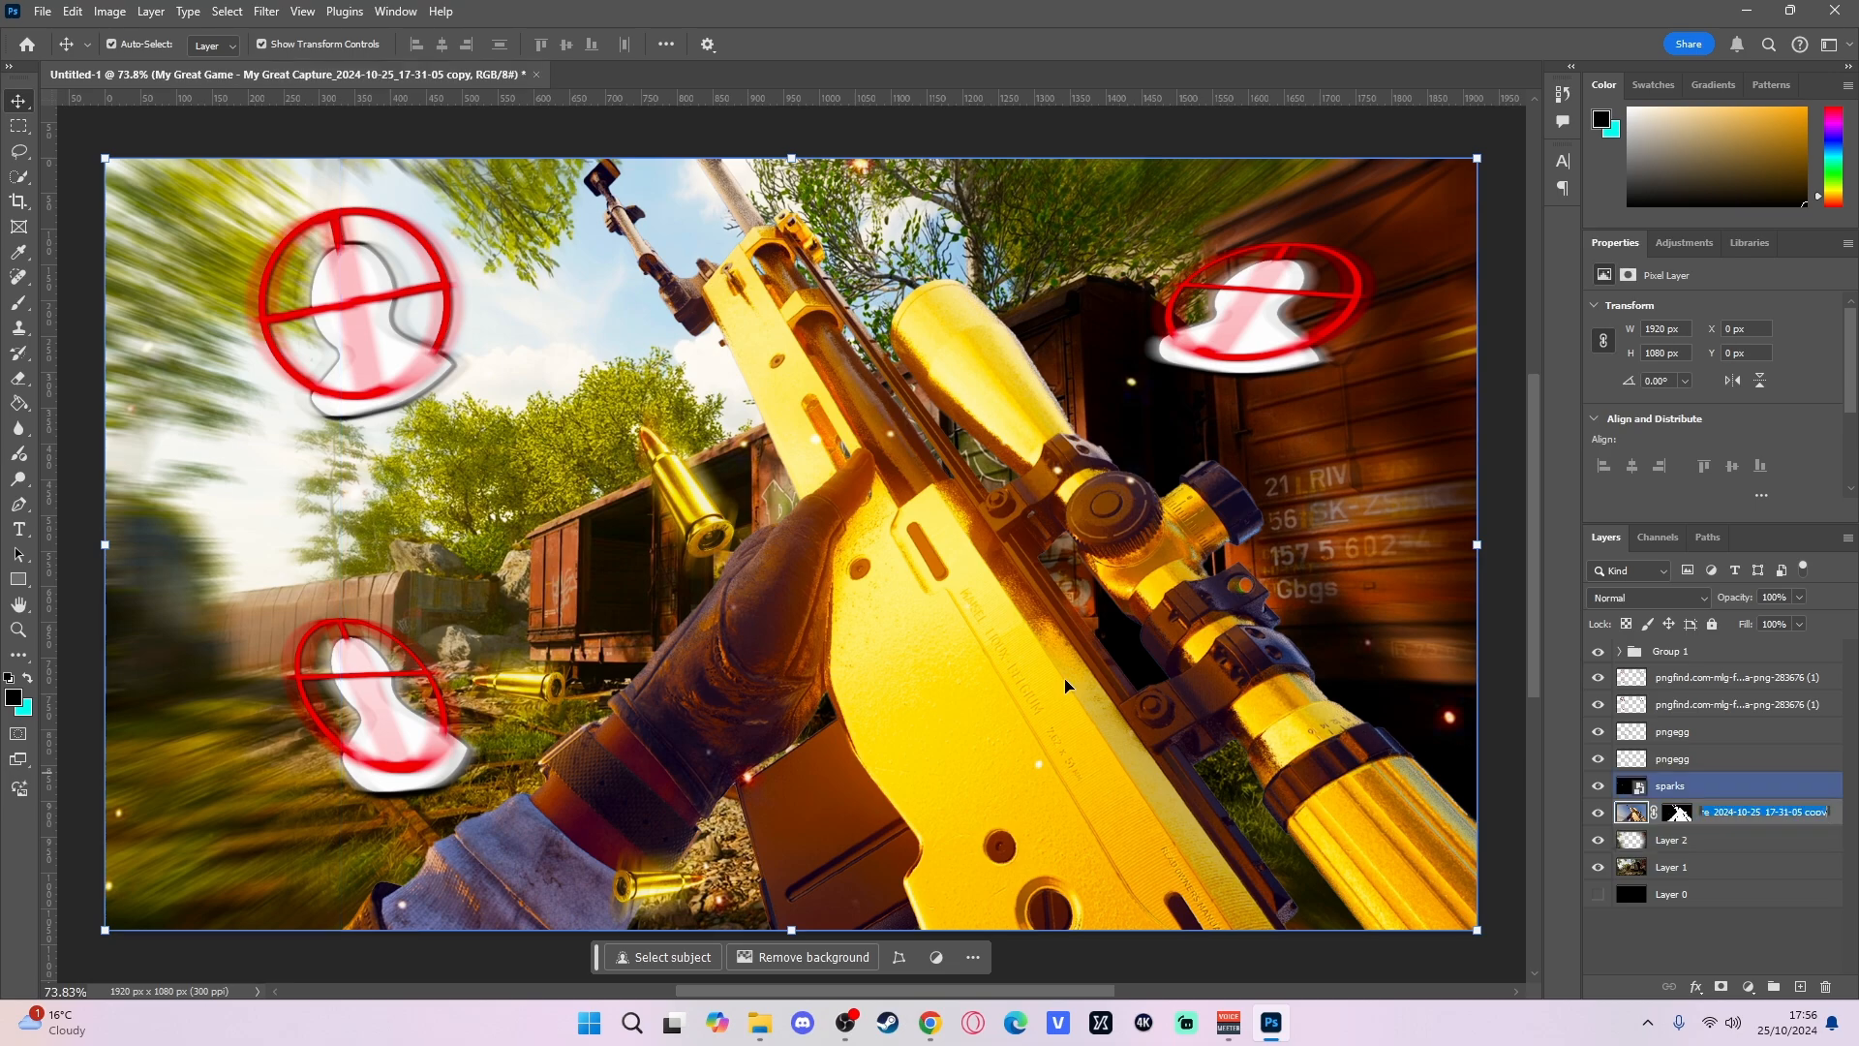
key(Return)
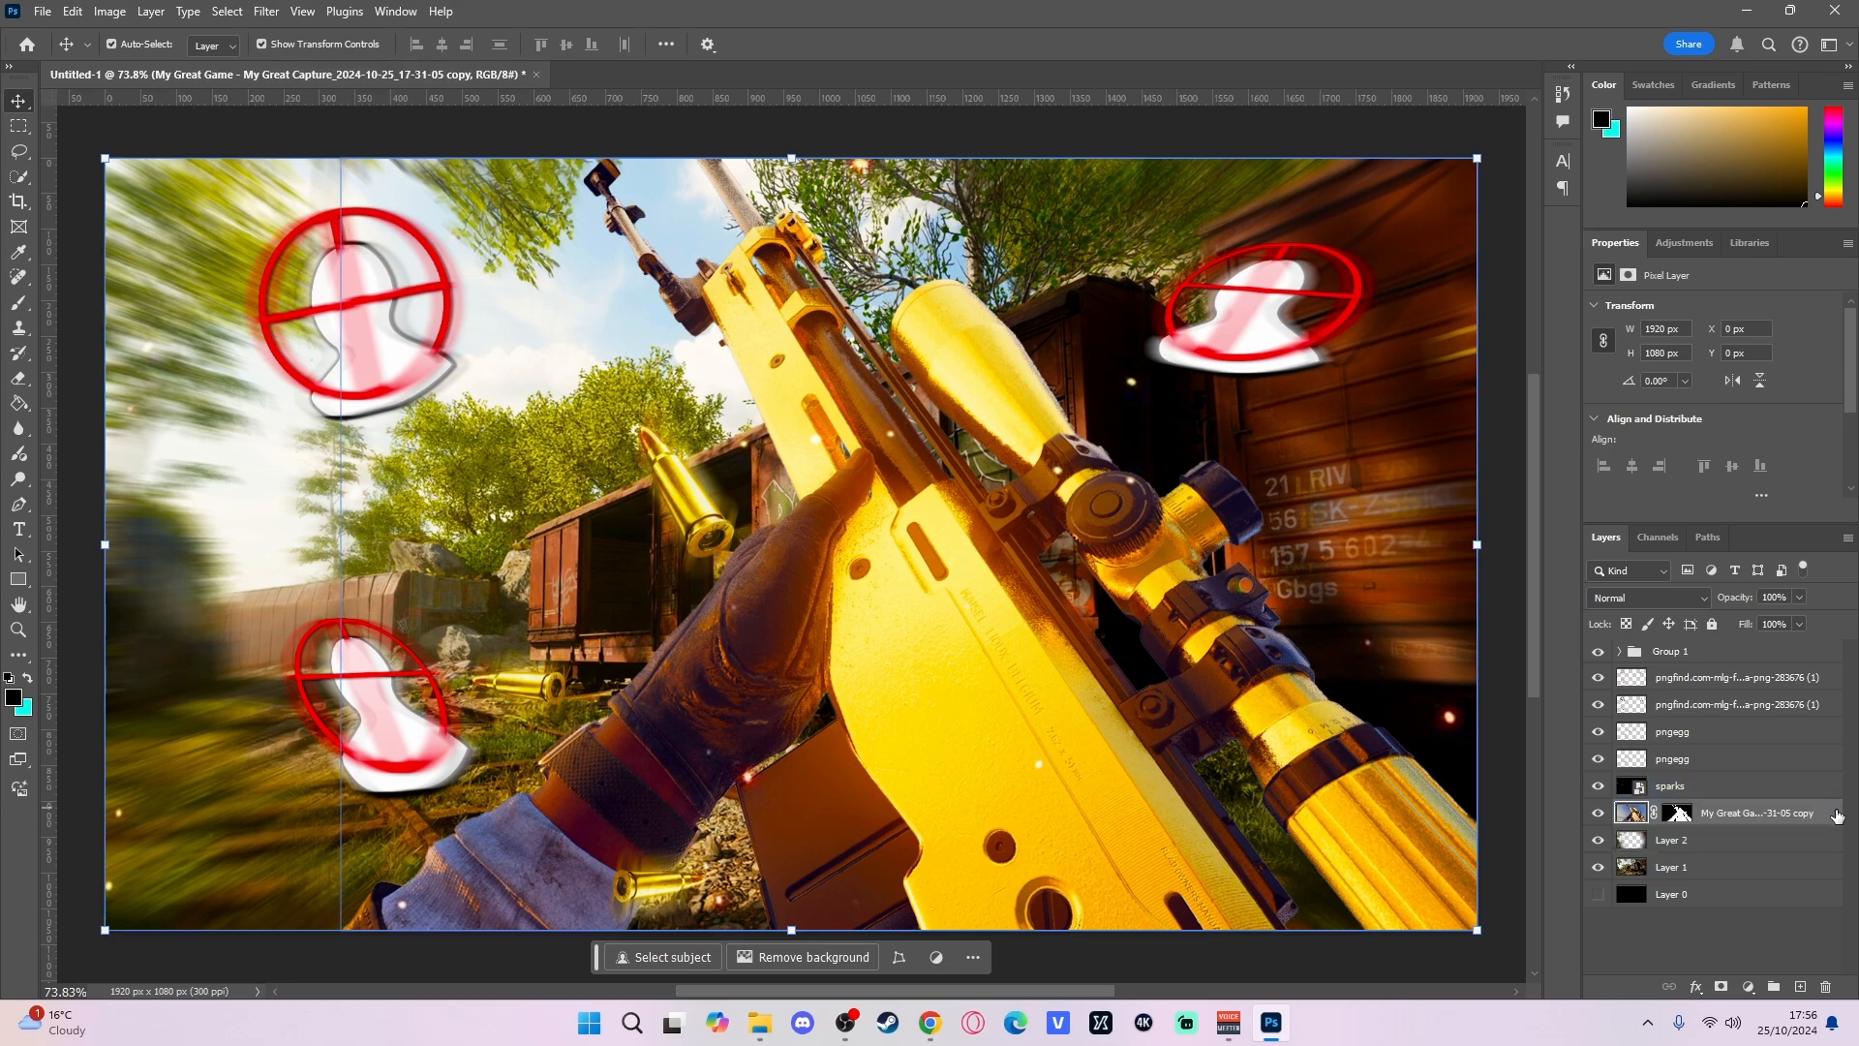
- Add an Outer Glow layer style to the masked gun cutout with a spread of 10% and a size of 24 px
double_click(1837, 815)
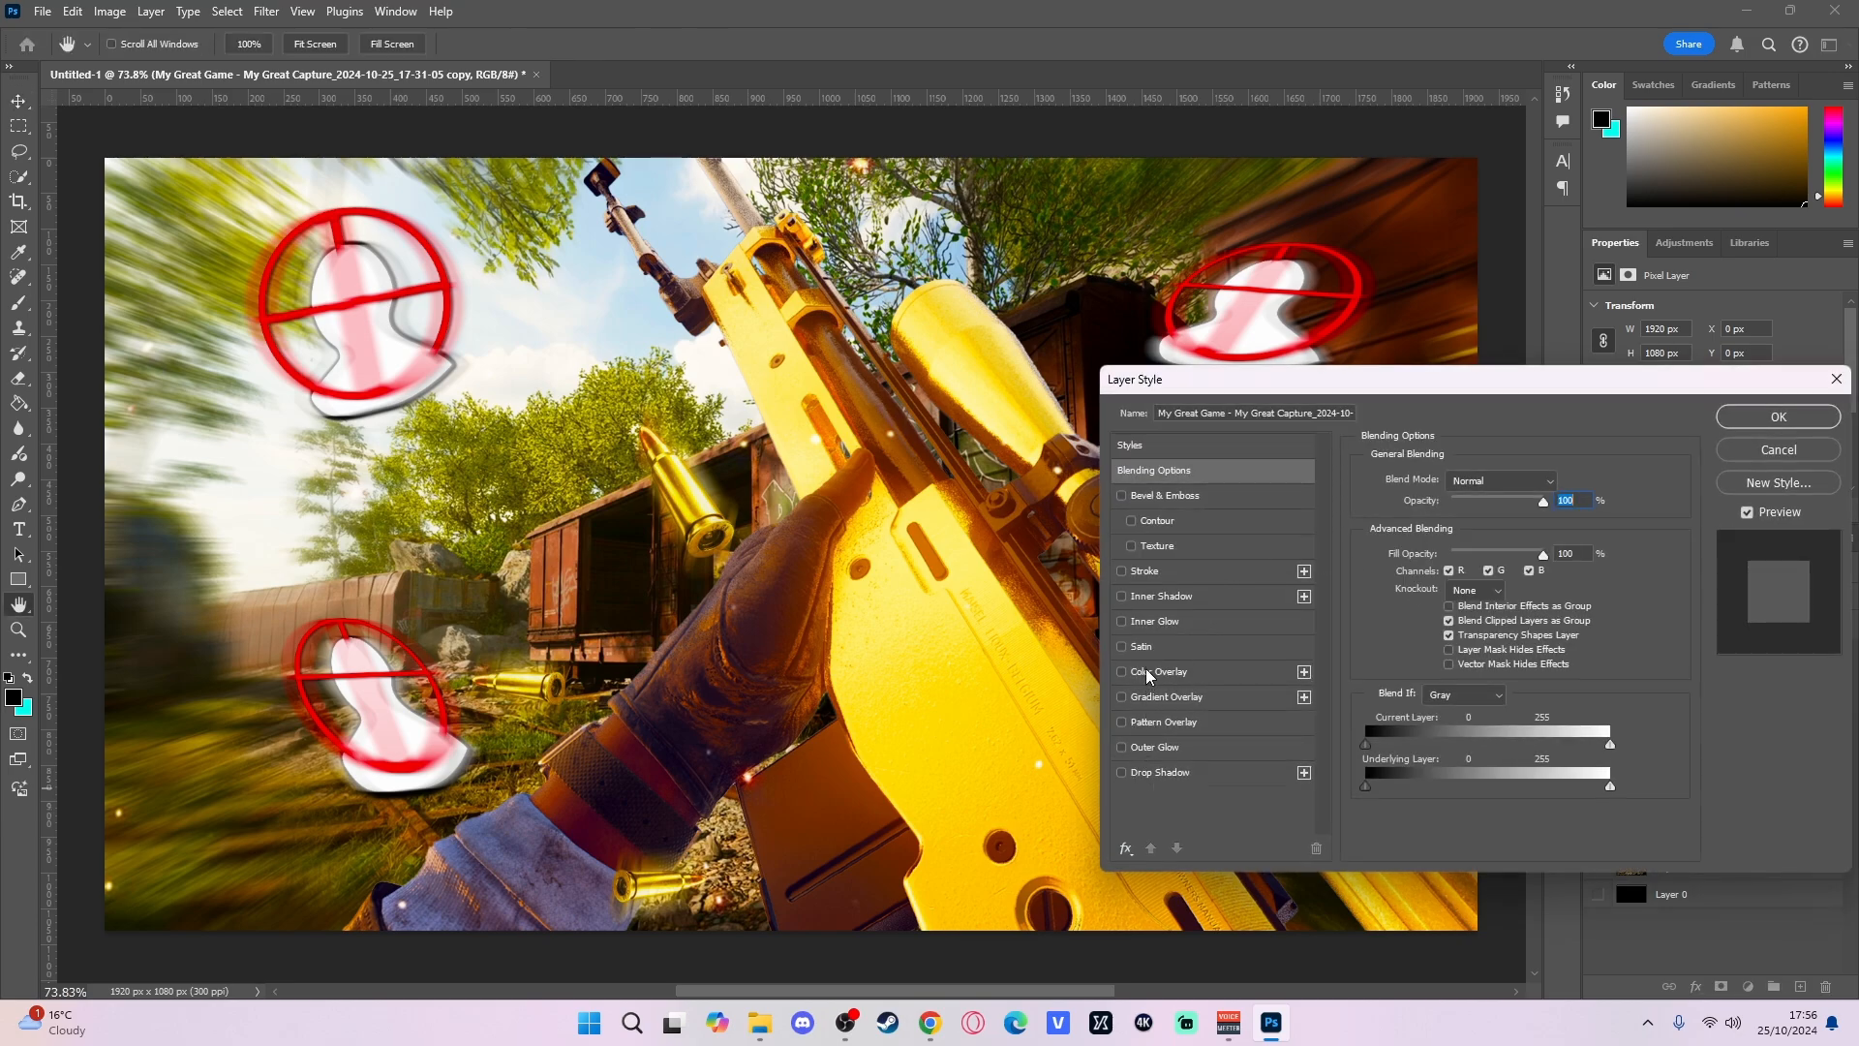
click(1155, 749)
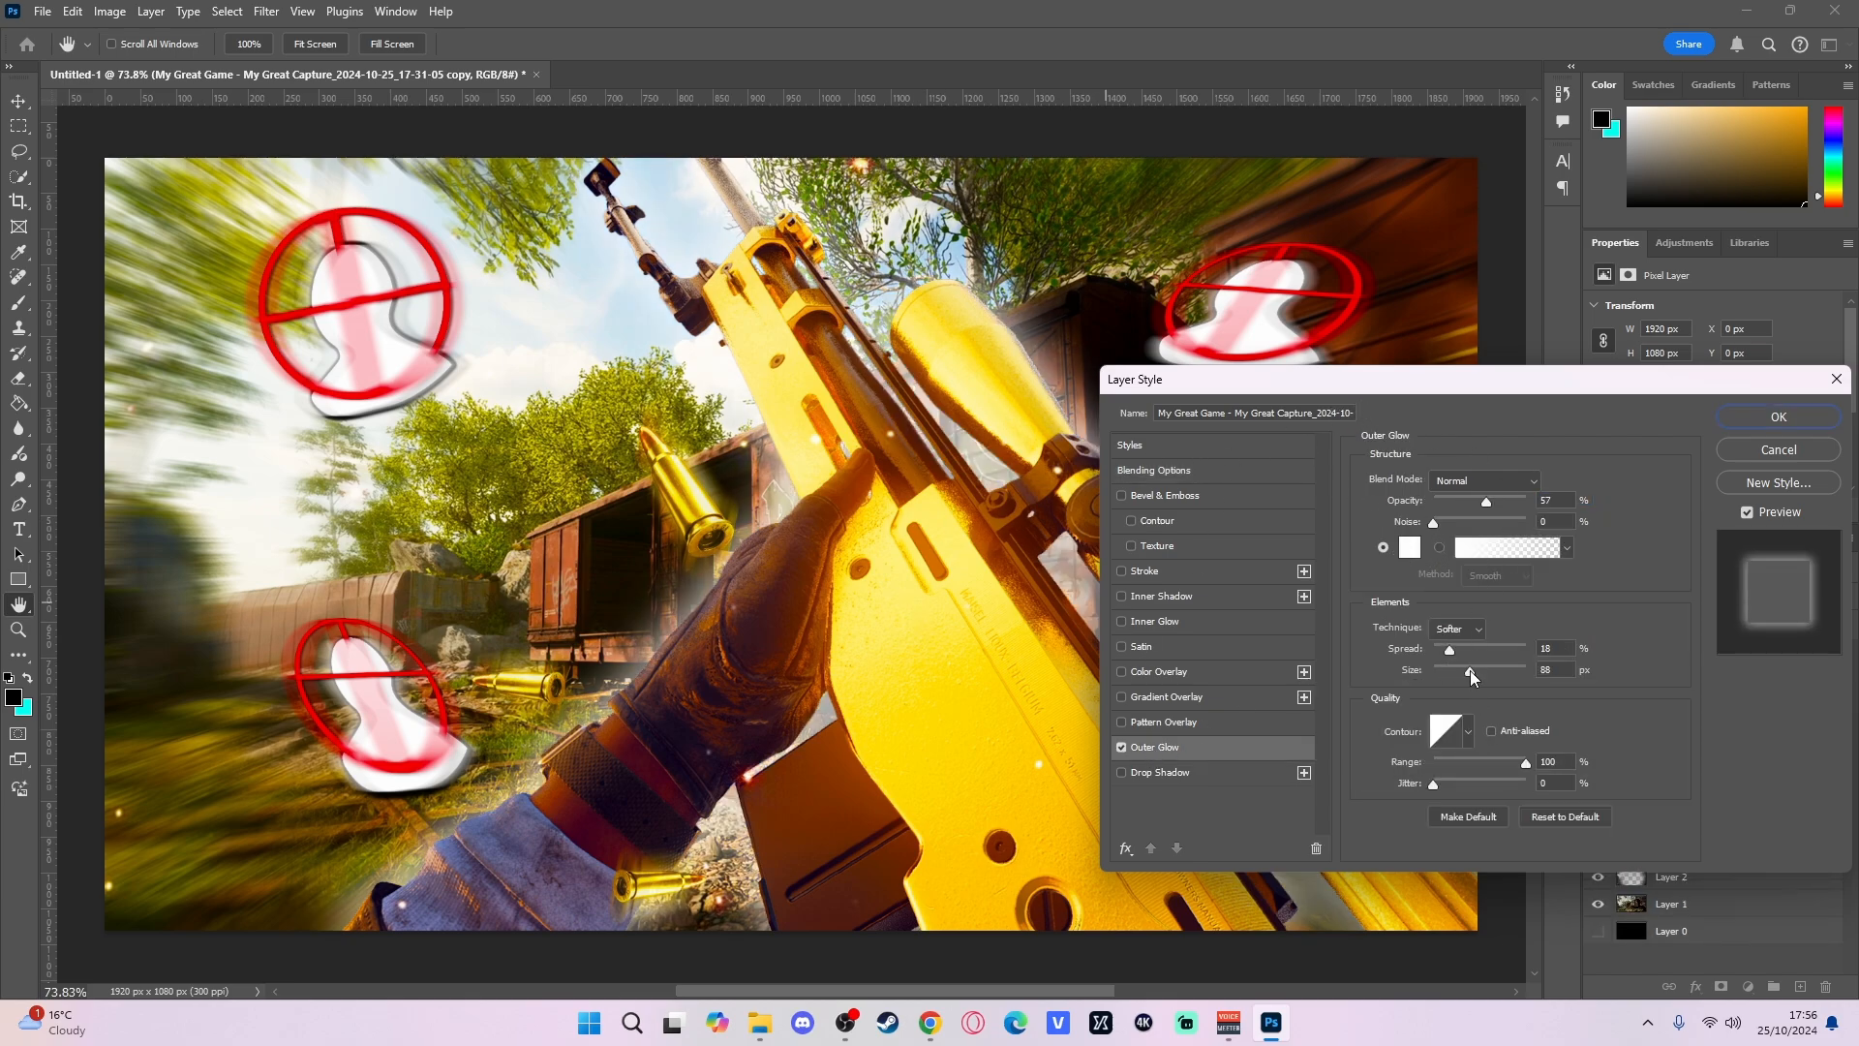
mouse_move(1470, 670)
mouse_down()
mouse_move(1445, 676)
mouse_move(1474, 653)
mouse_move(1442, 653)
mouse_up()
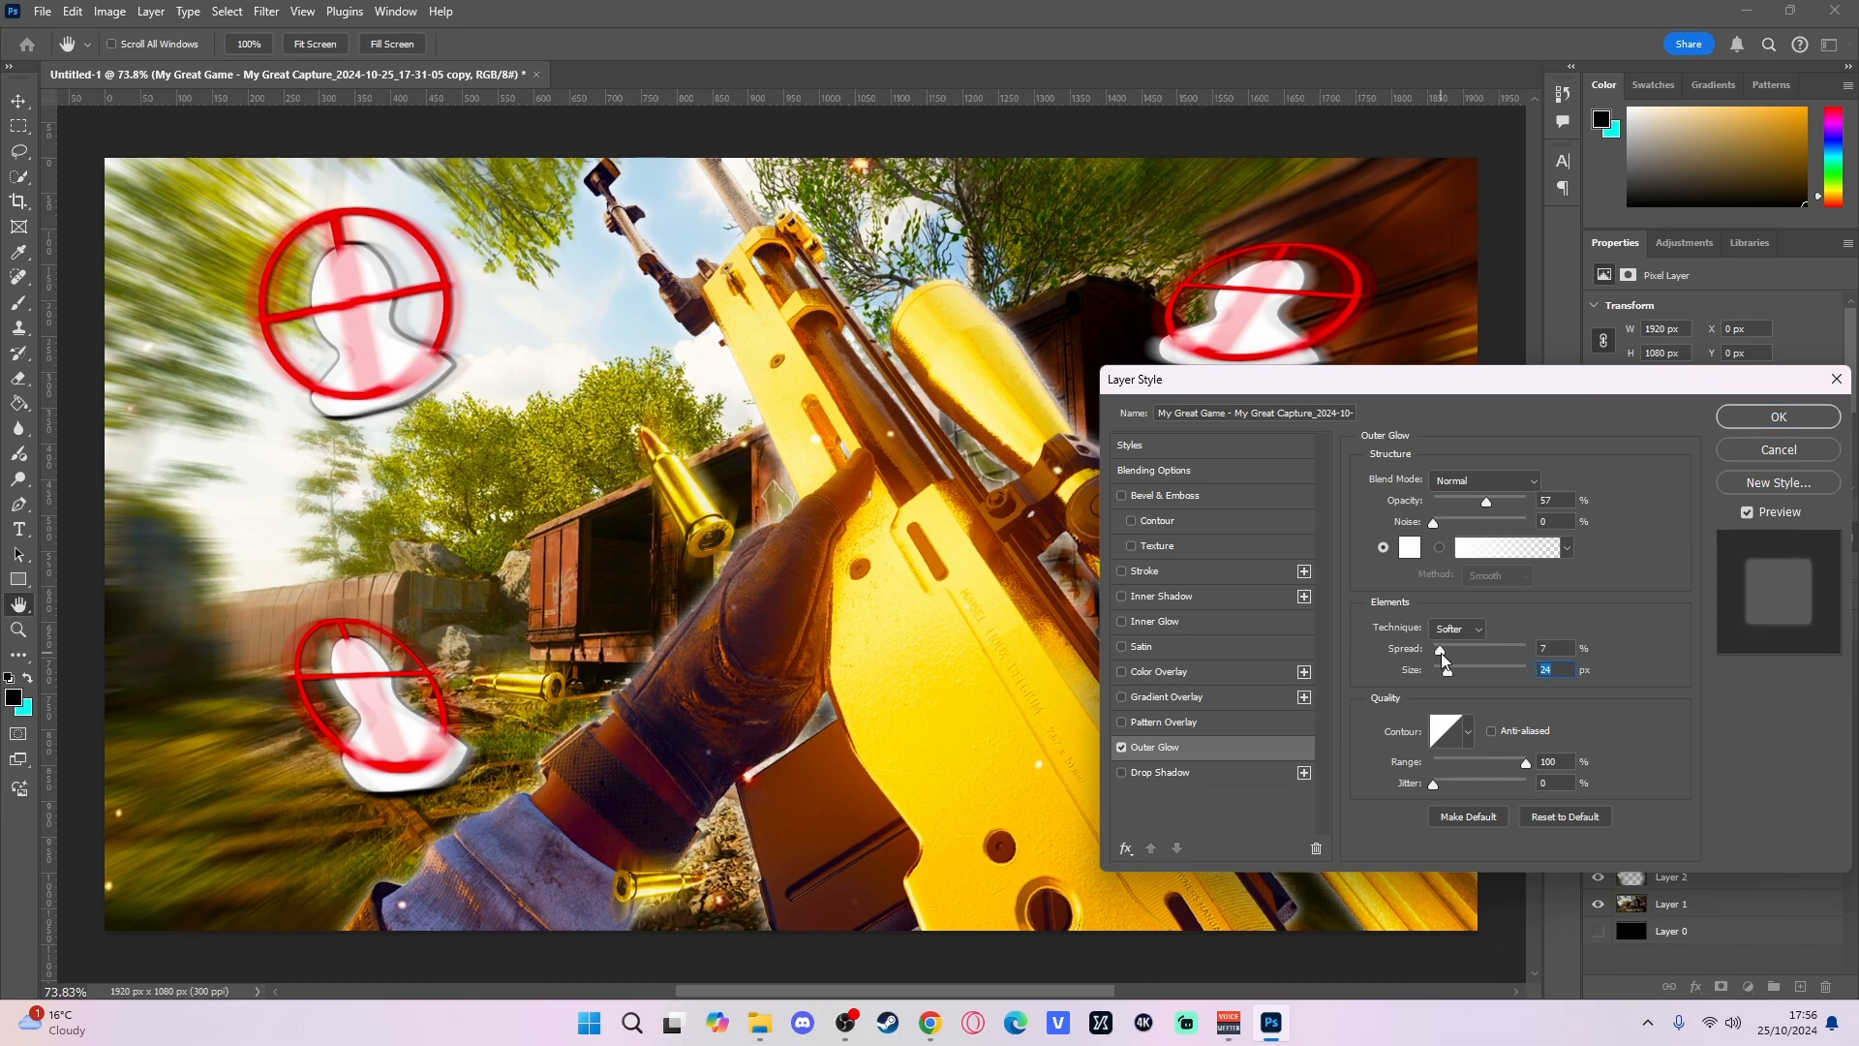
click(1444, 650)
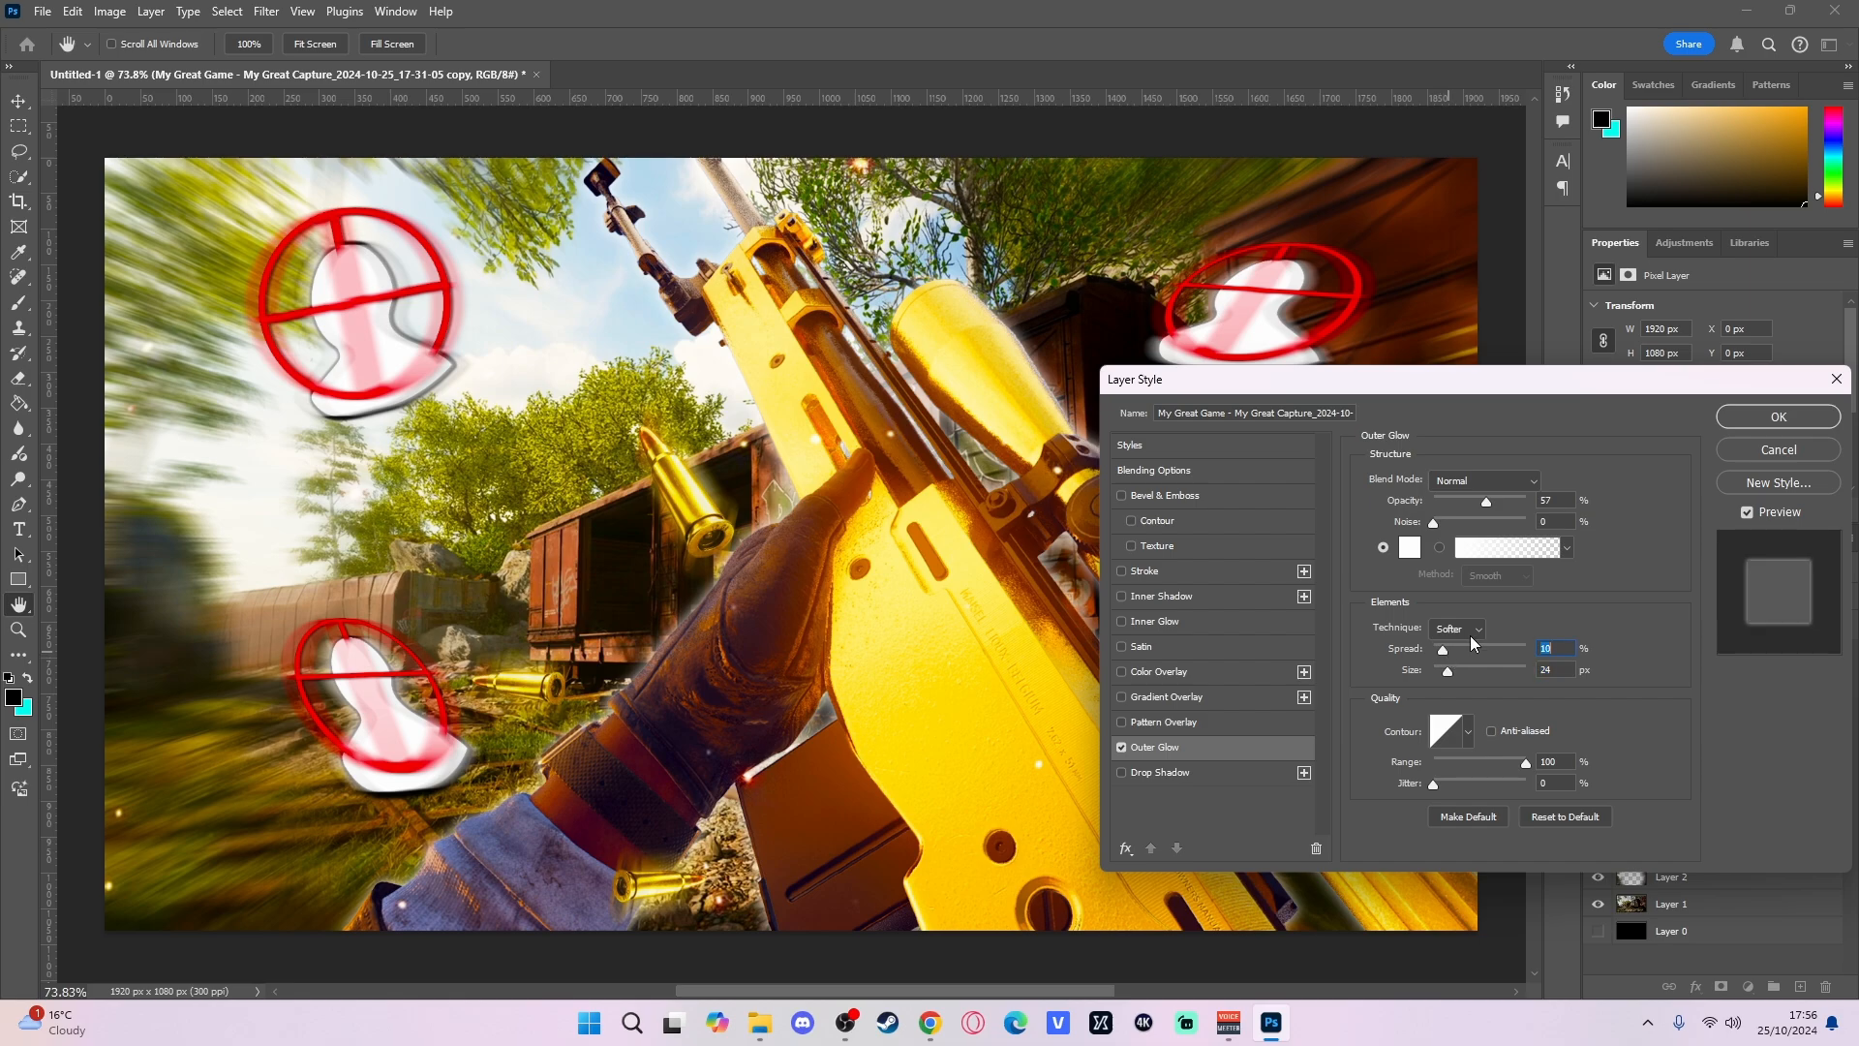
click(1743, 418)
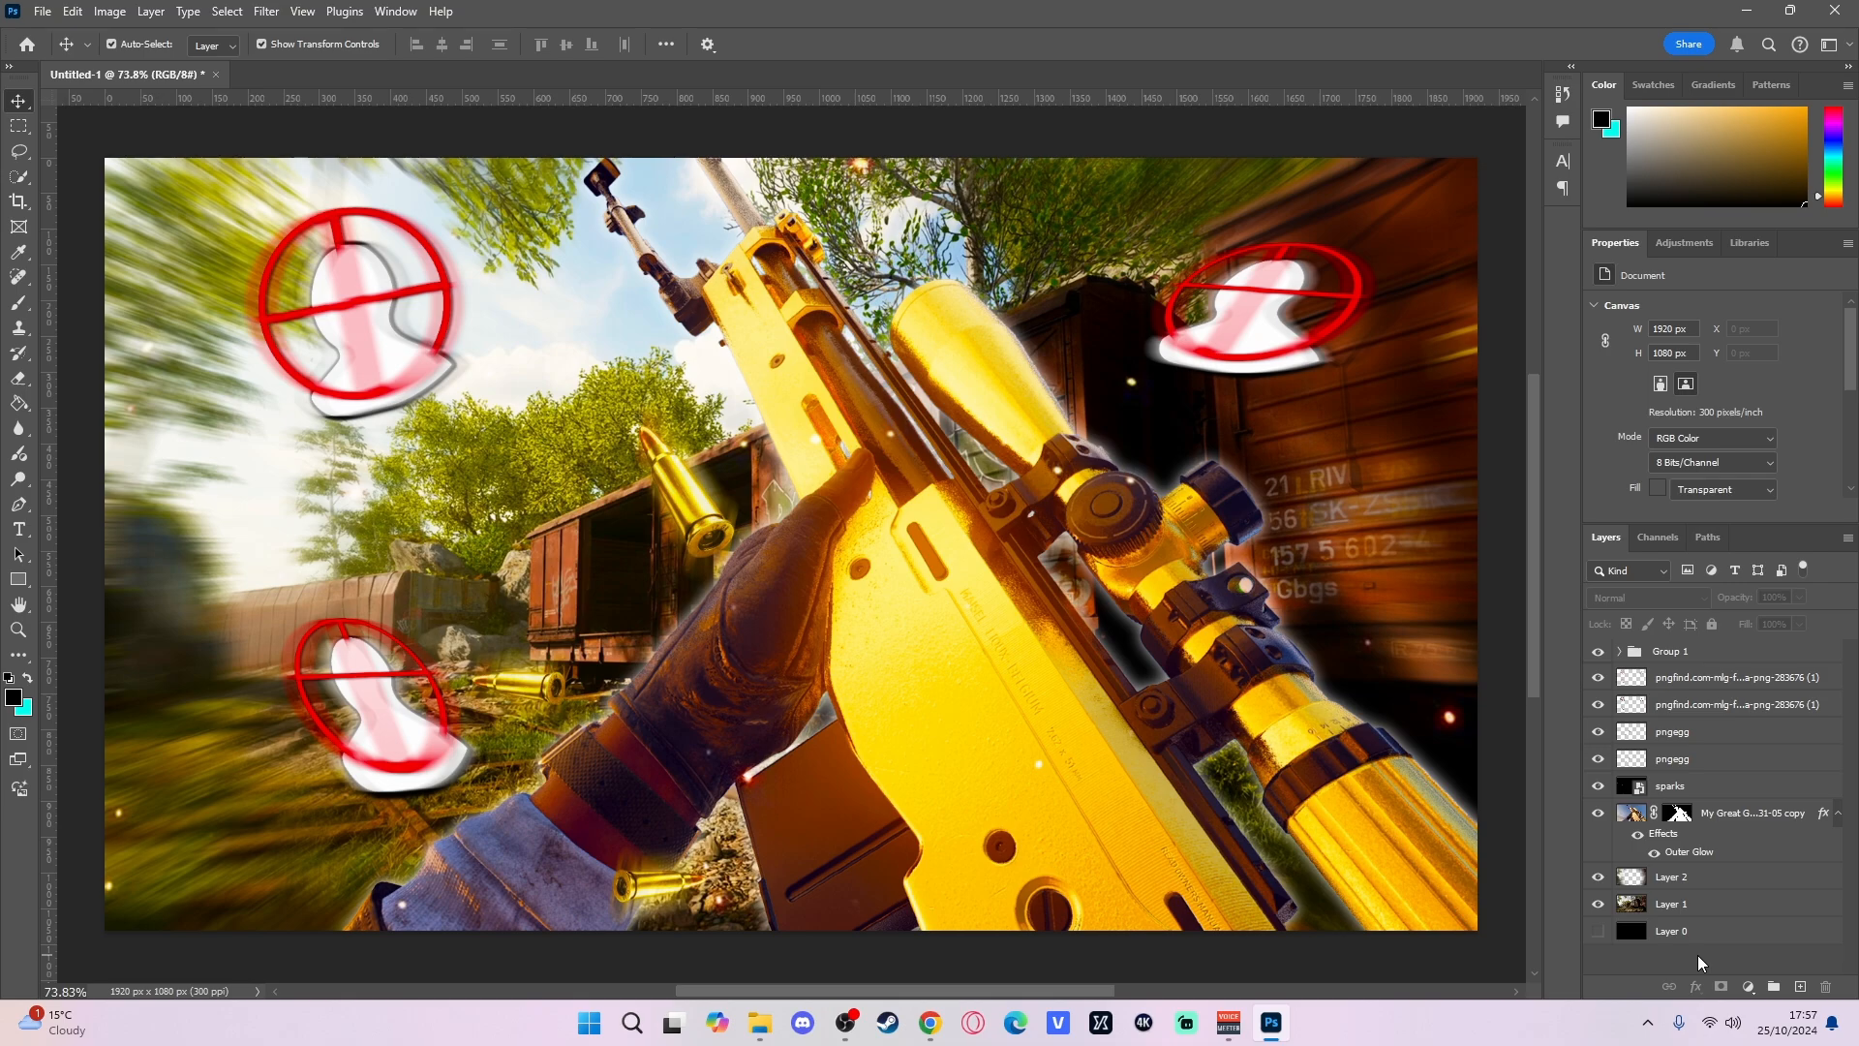
- Select the whole canvas with the Rectangular Marquee, copy it merged and paste it as a new layer above Group 1
click(1669, 651)
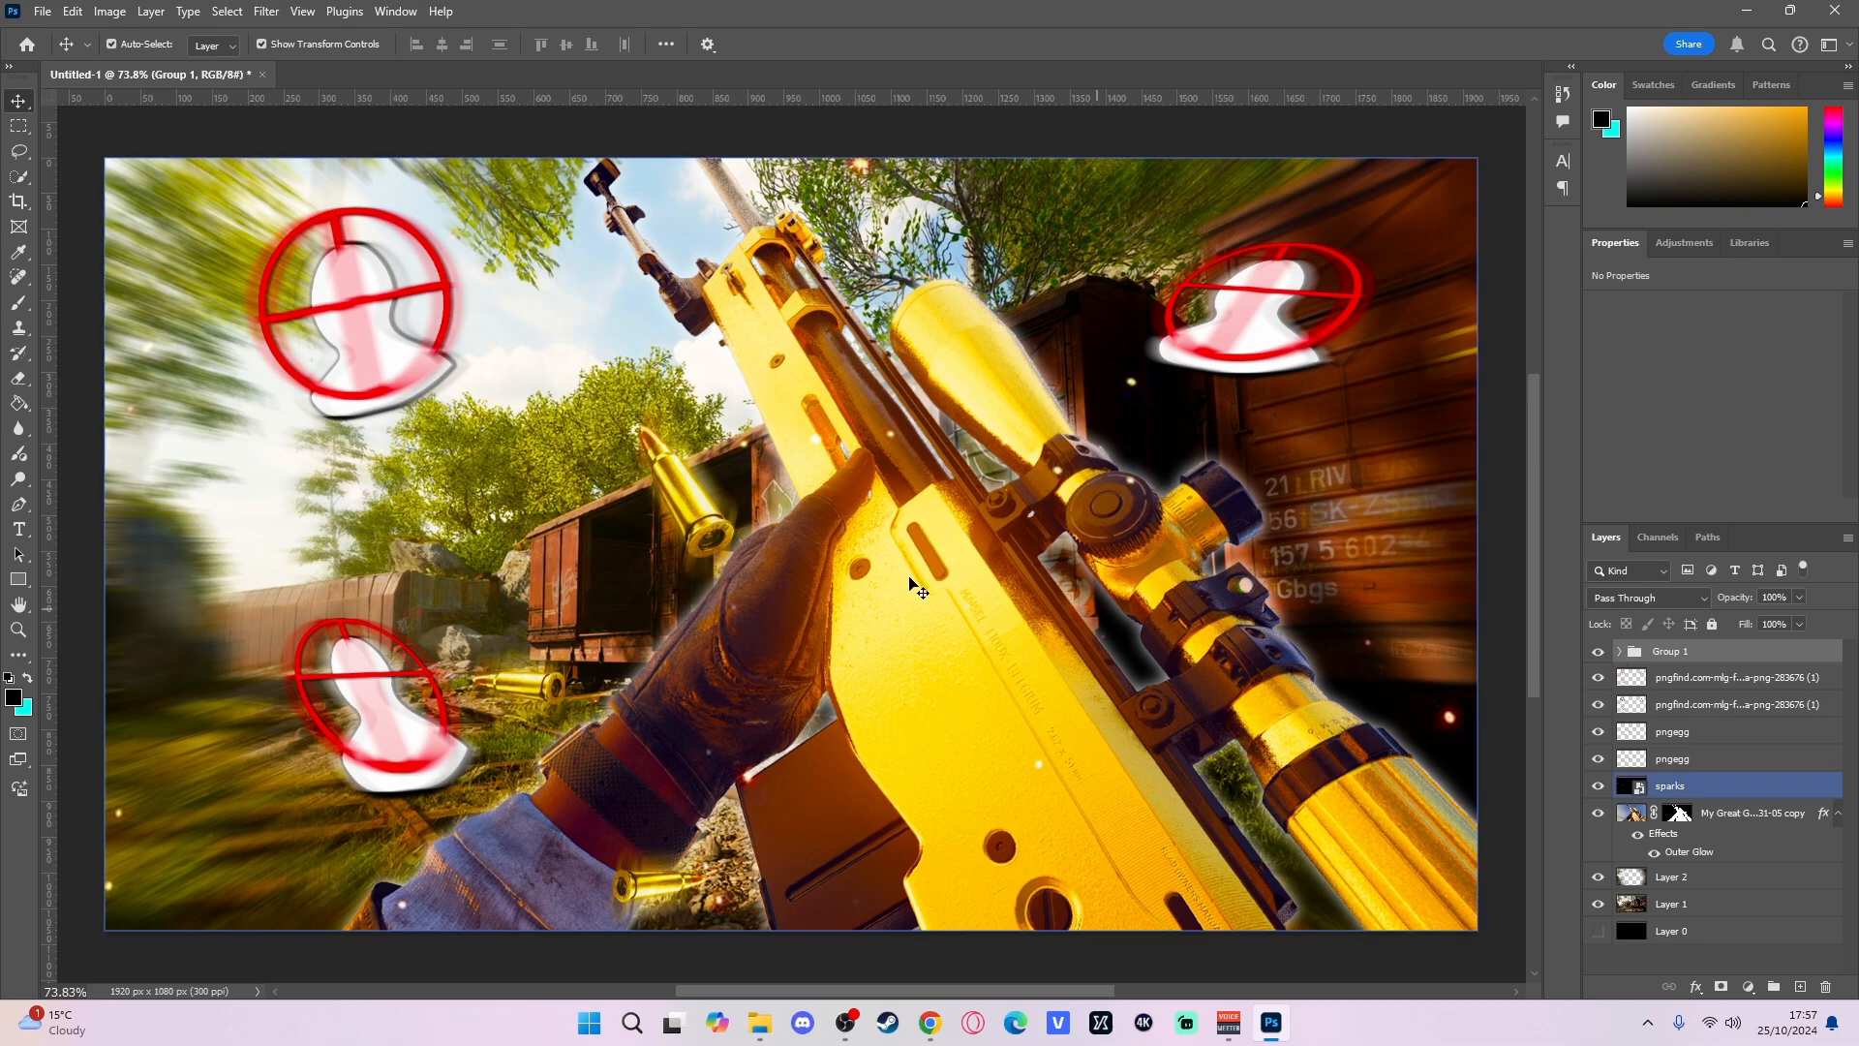
click(18, 126)
drag(109, 170, 1525, 929)
scroll(1303, 901, up, 2)
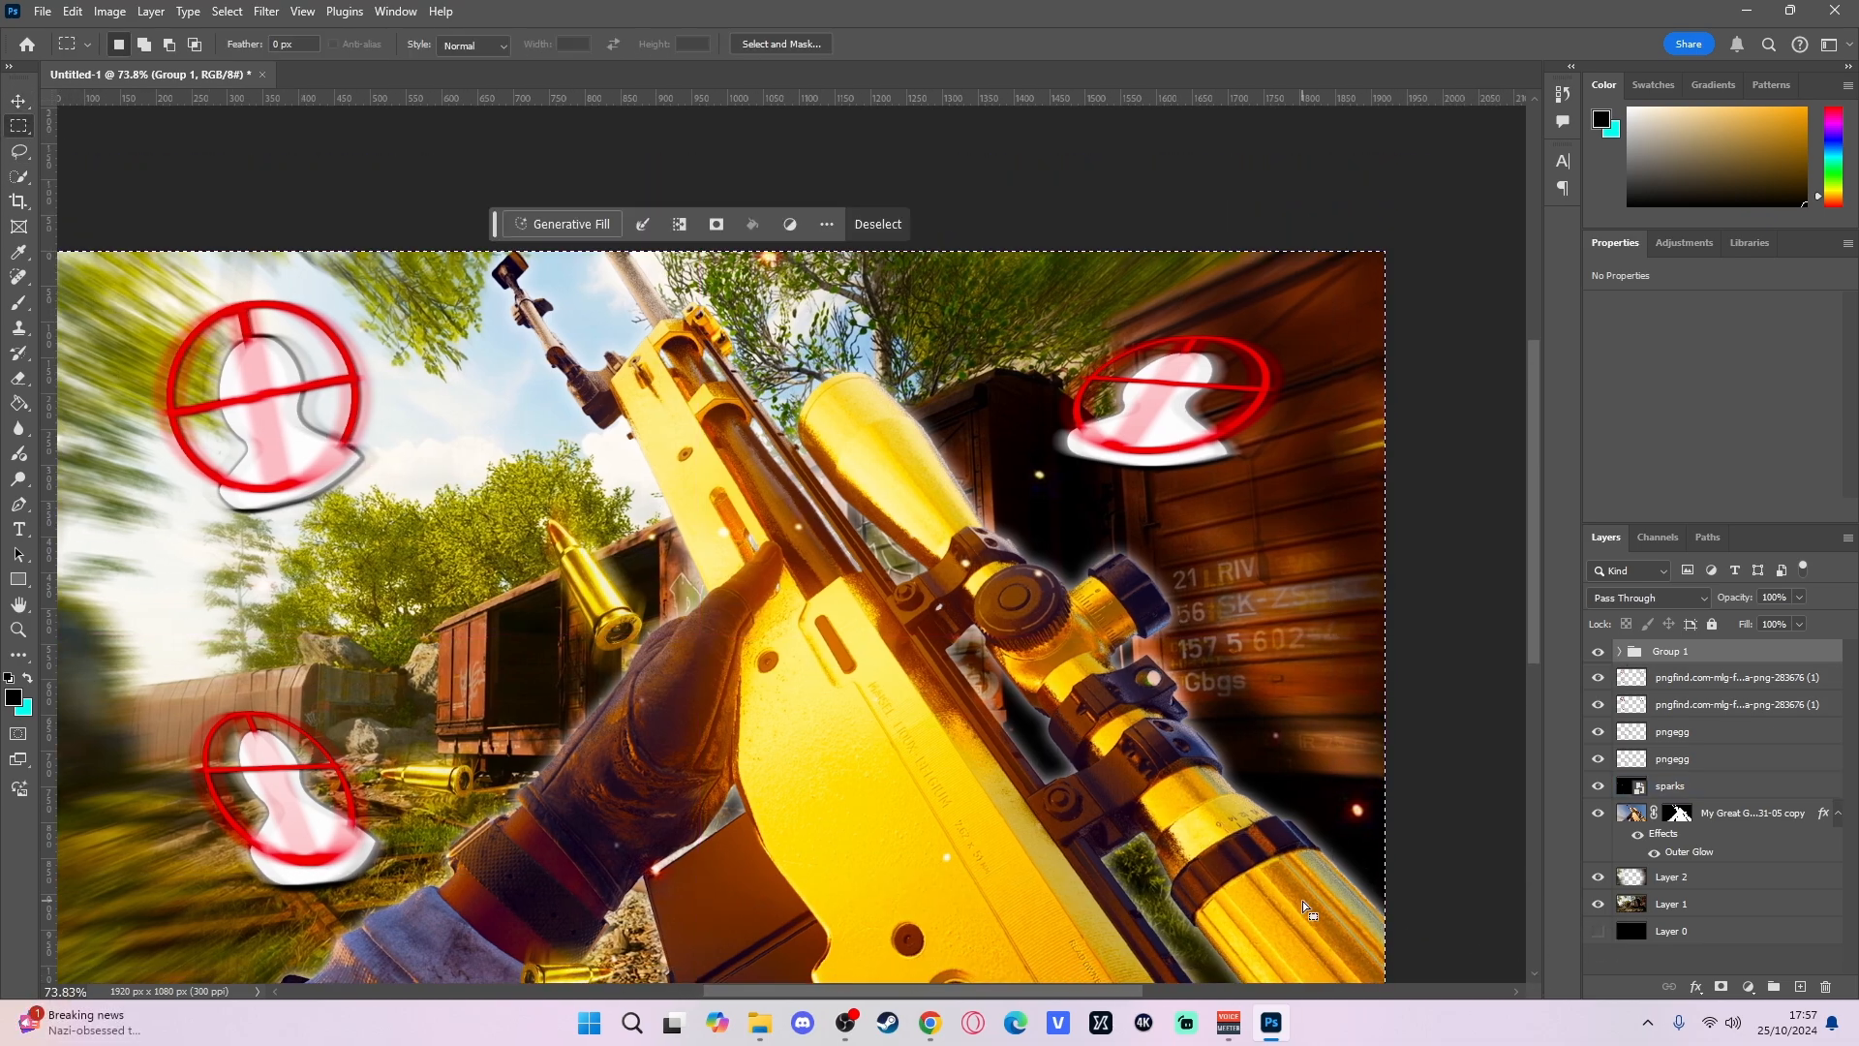
scroll(1304, 901, down, 1)
scroll(1303, 901, left, 2)
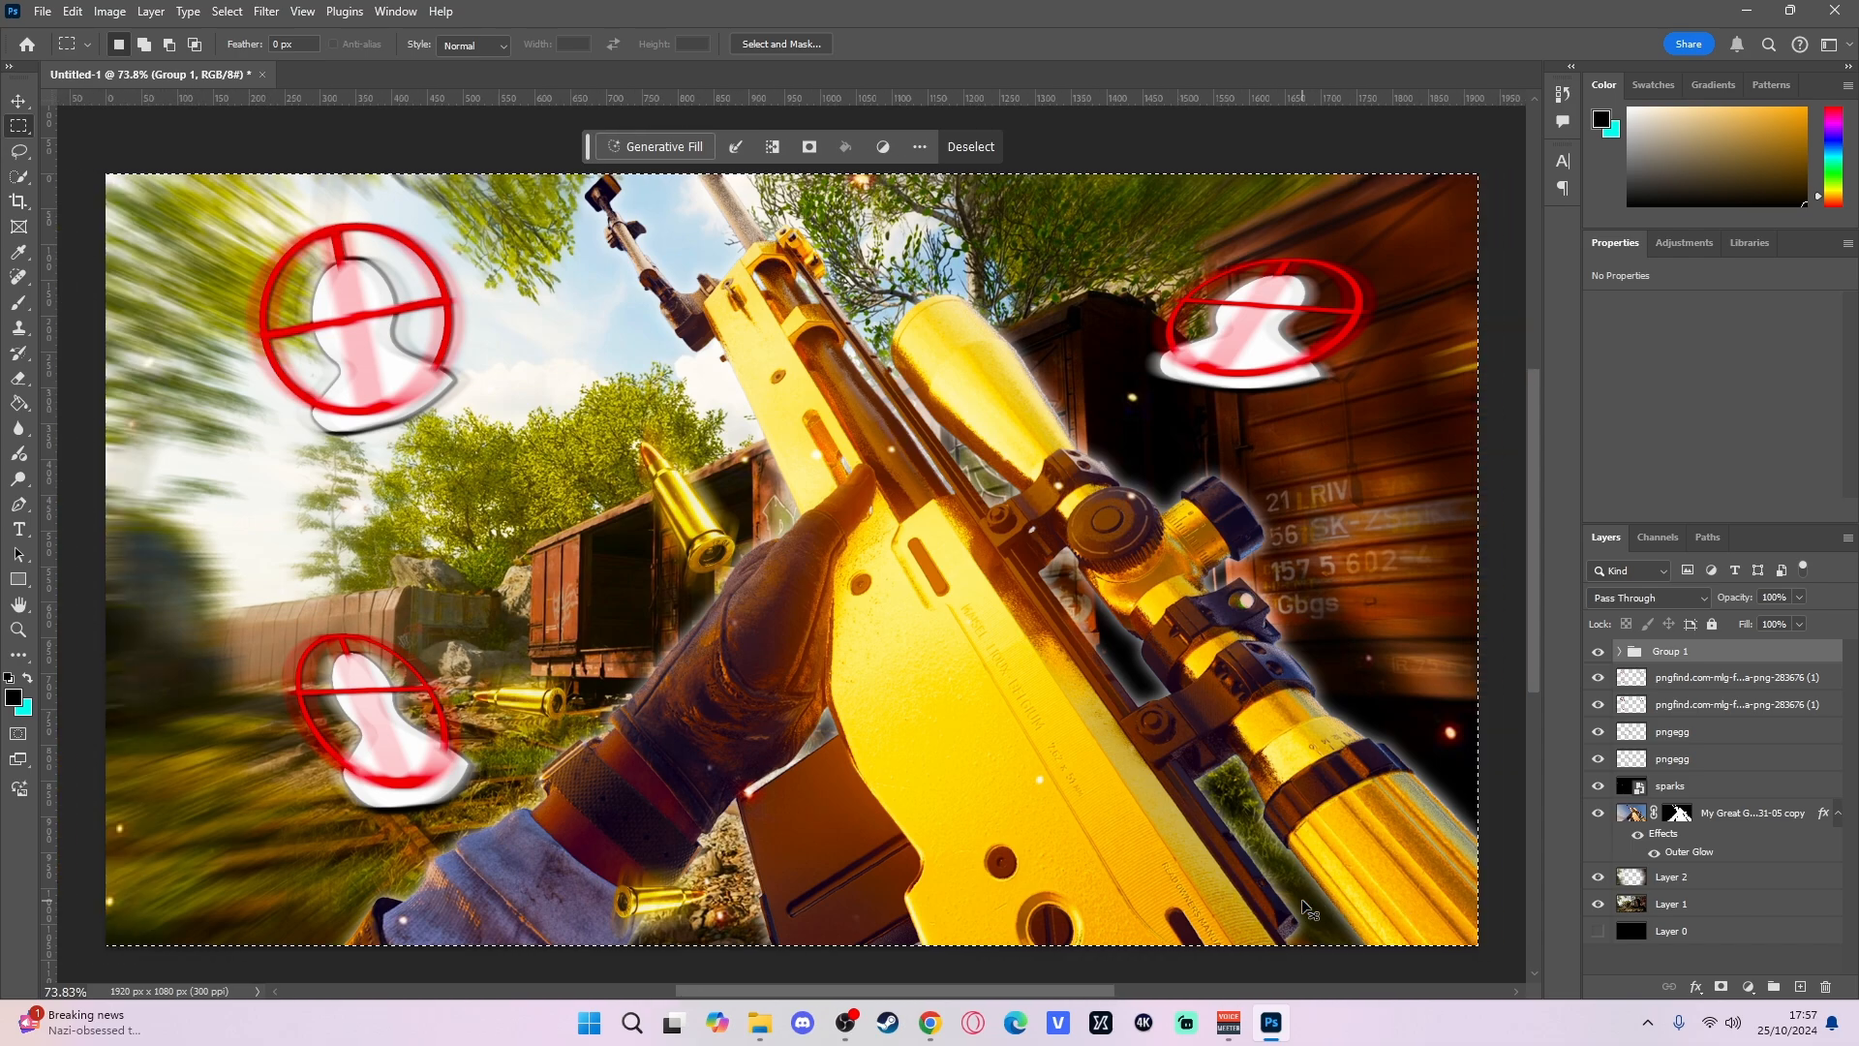
click(72, 12)
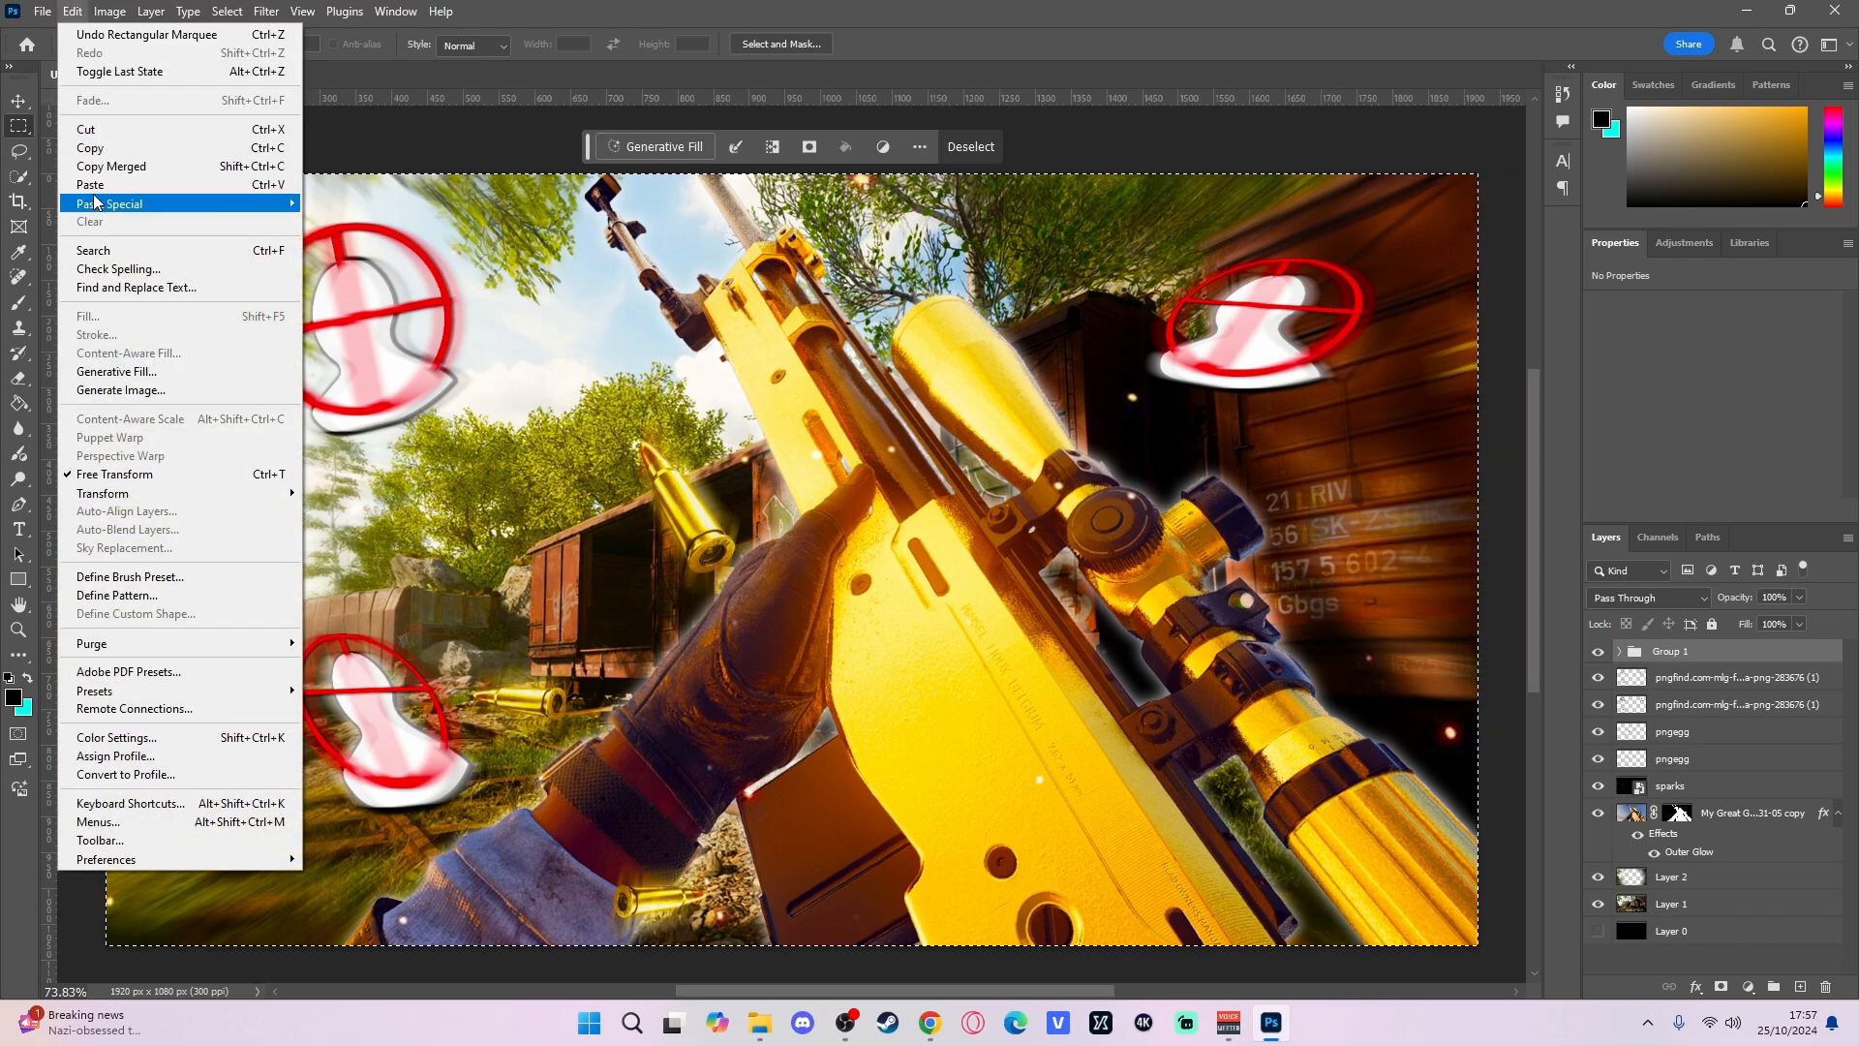
click(111, 167)
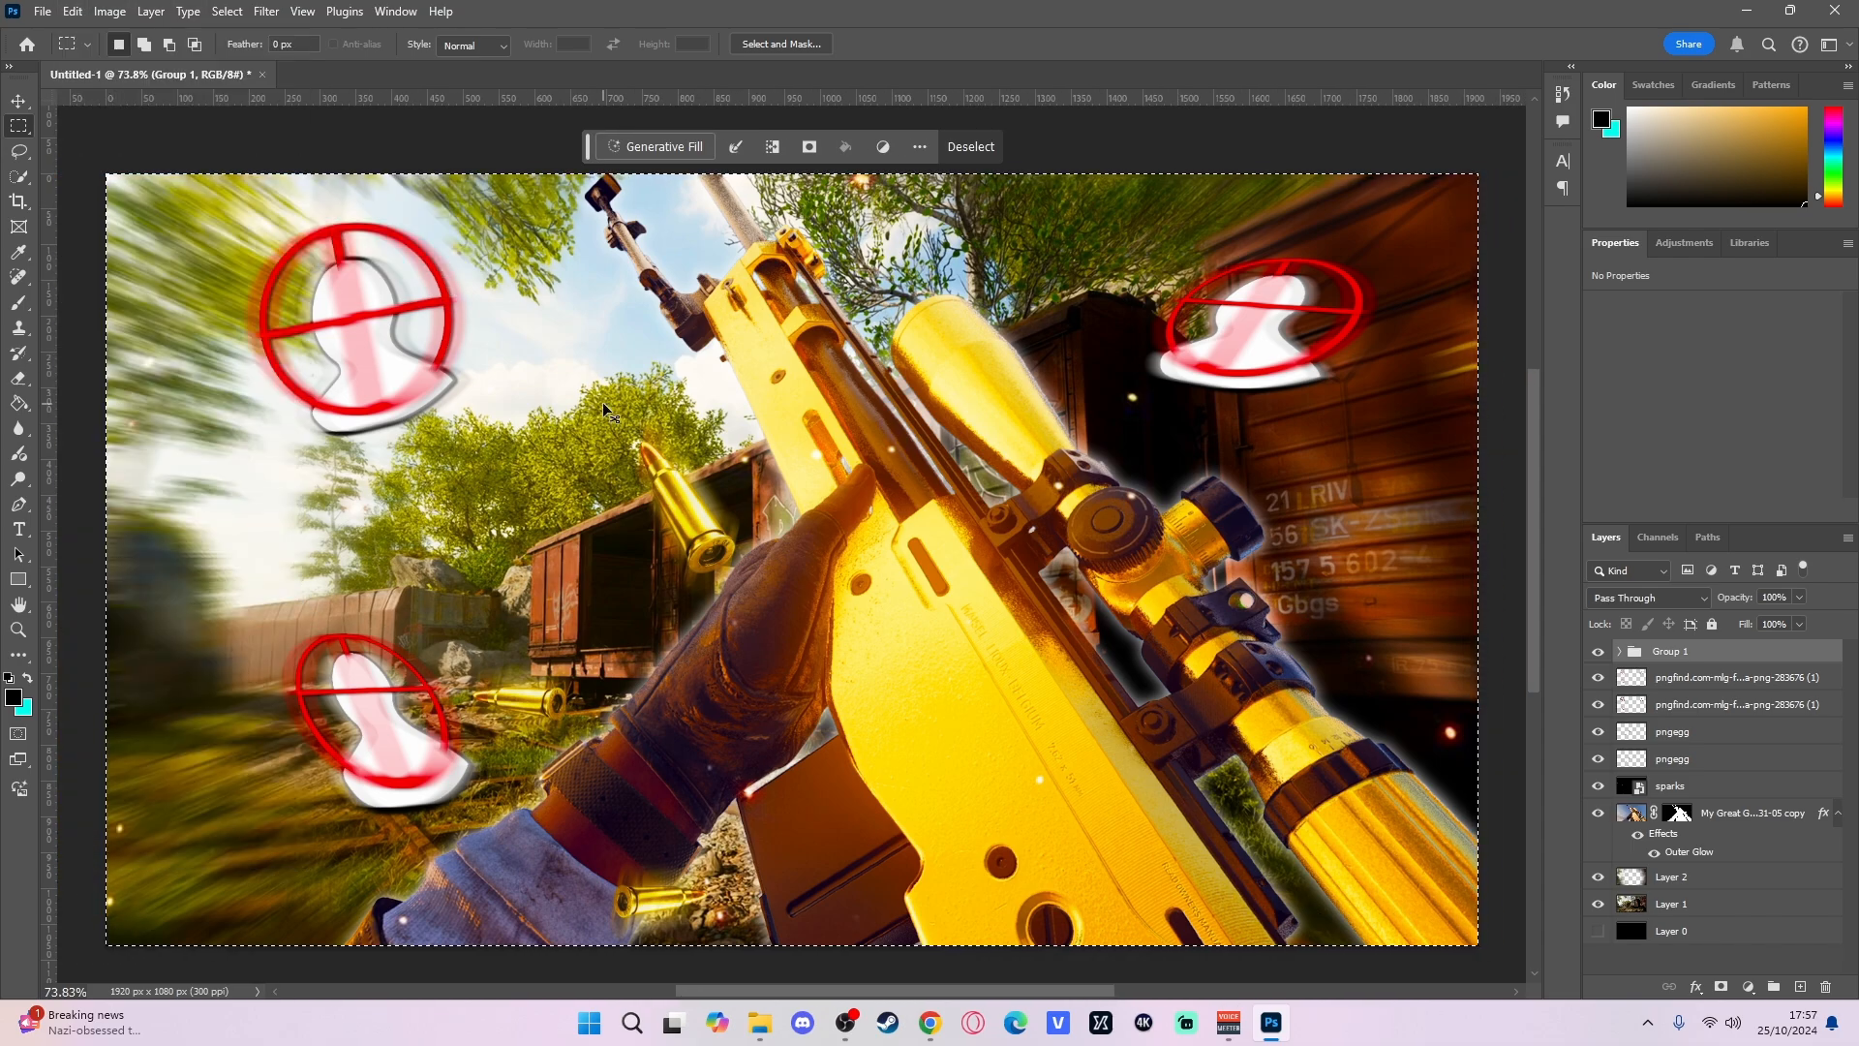
key(ctrl+v)
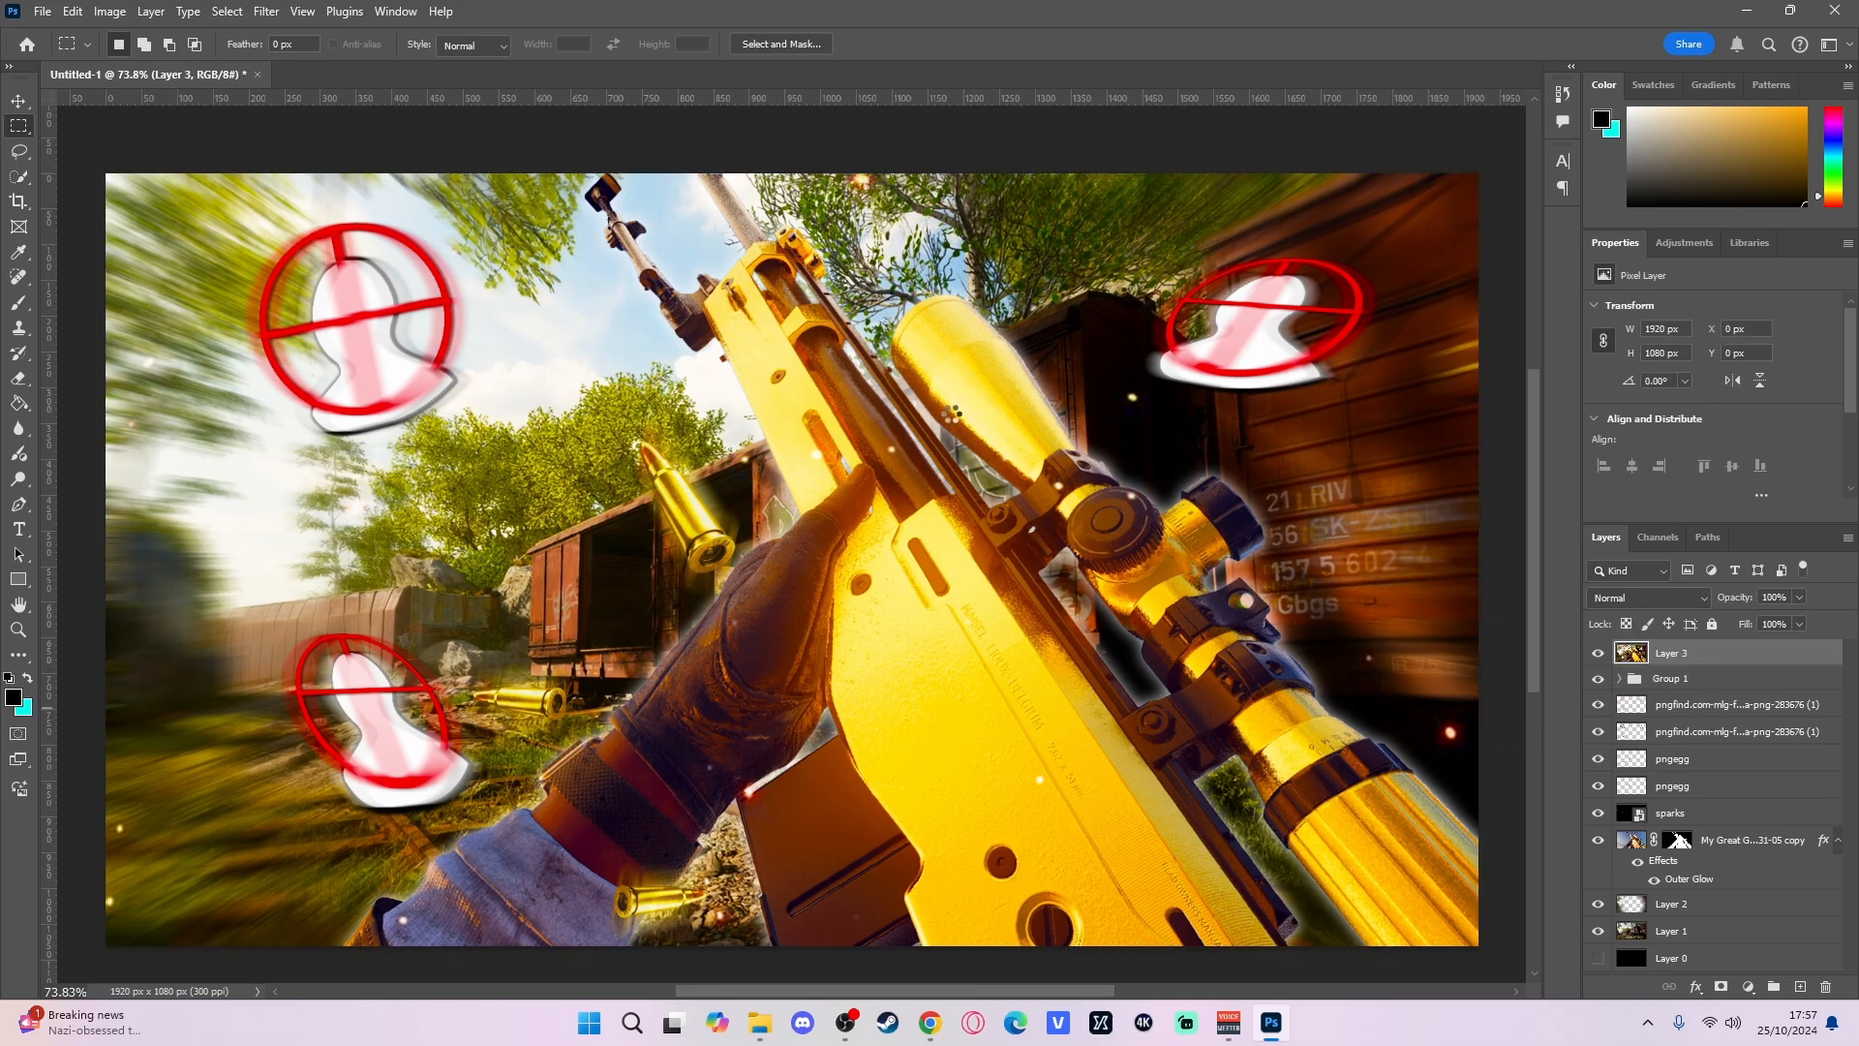
- Apply Camera Raw to the merged layer: Texture +9, Clarity +14, Dehaze +7, Exposure +0.15, Contrast -12, Highlights +3, Whites +42, Blacks +25
key(ctrl+shift+a)
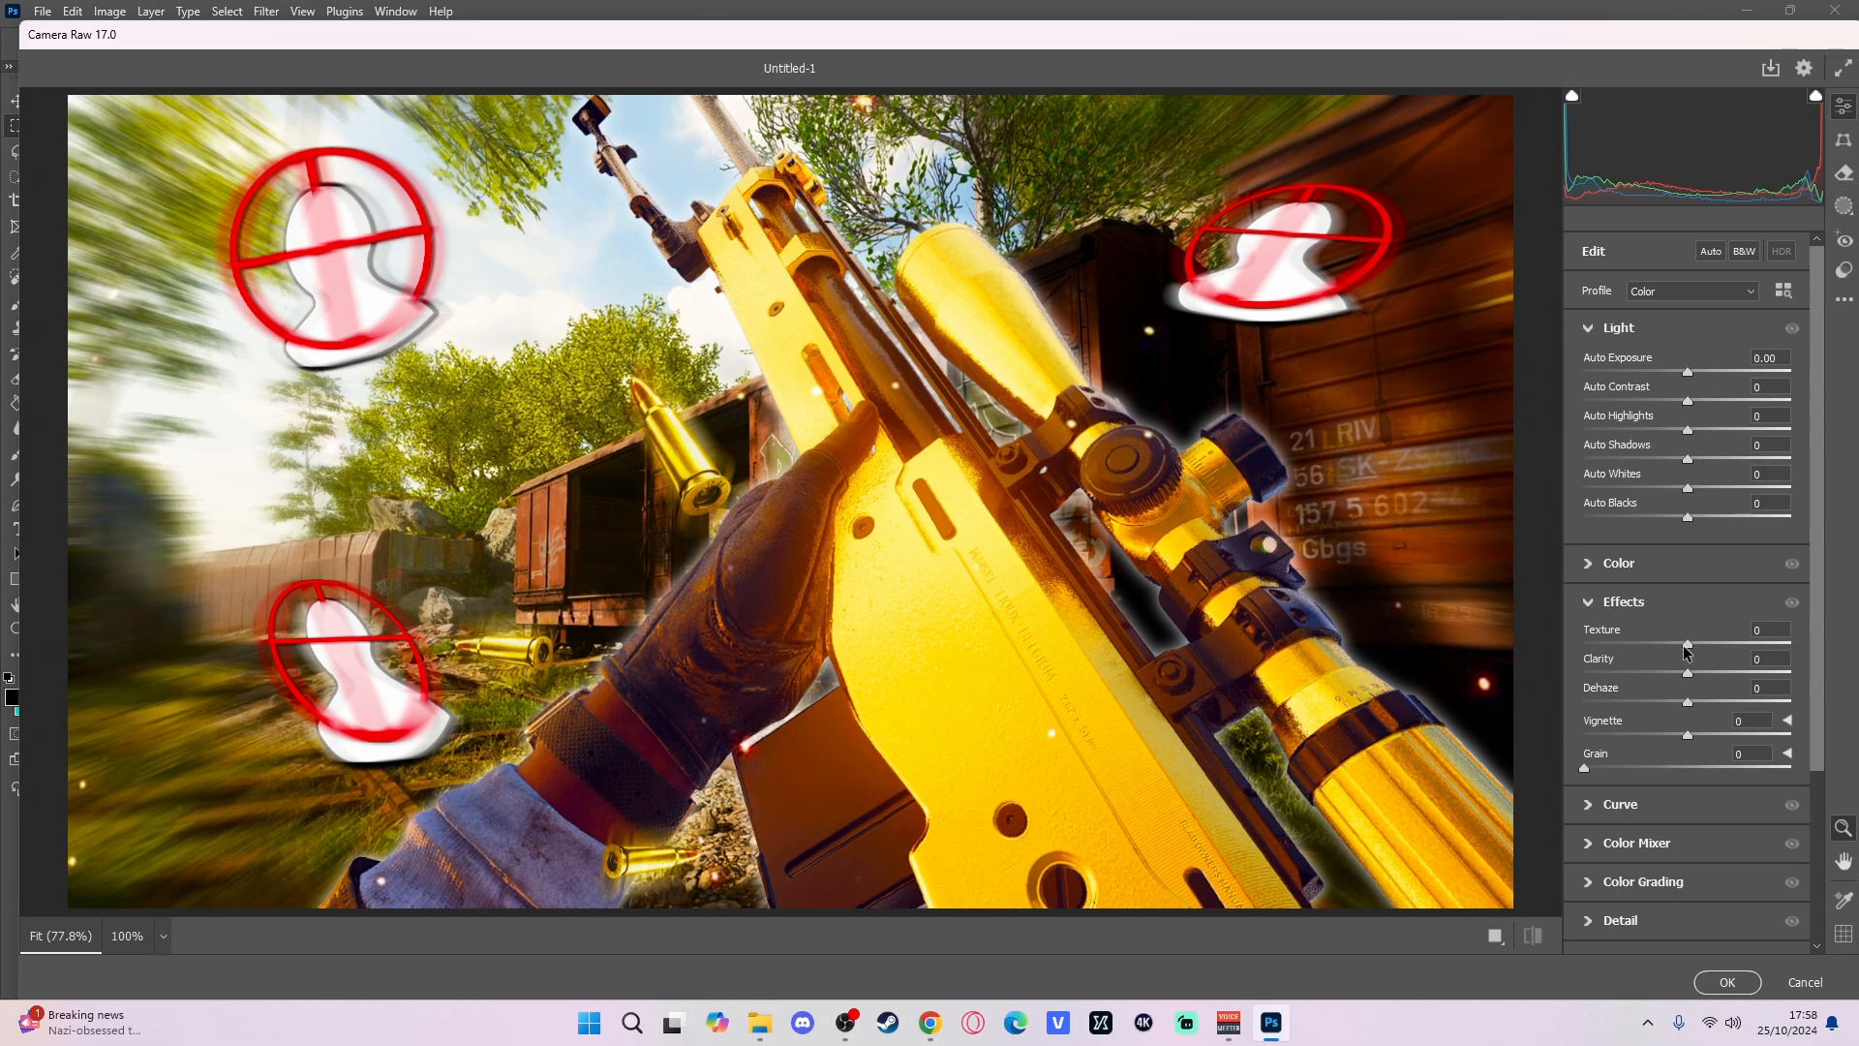
drag(1688, 643, 1696, 708)
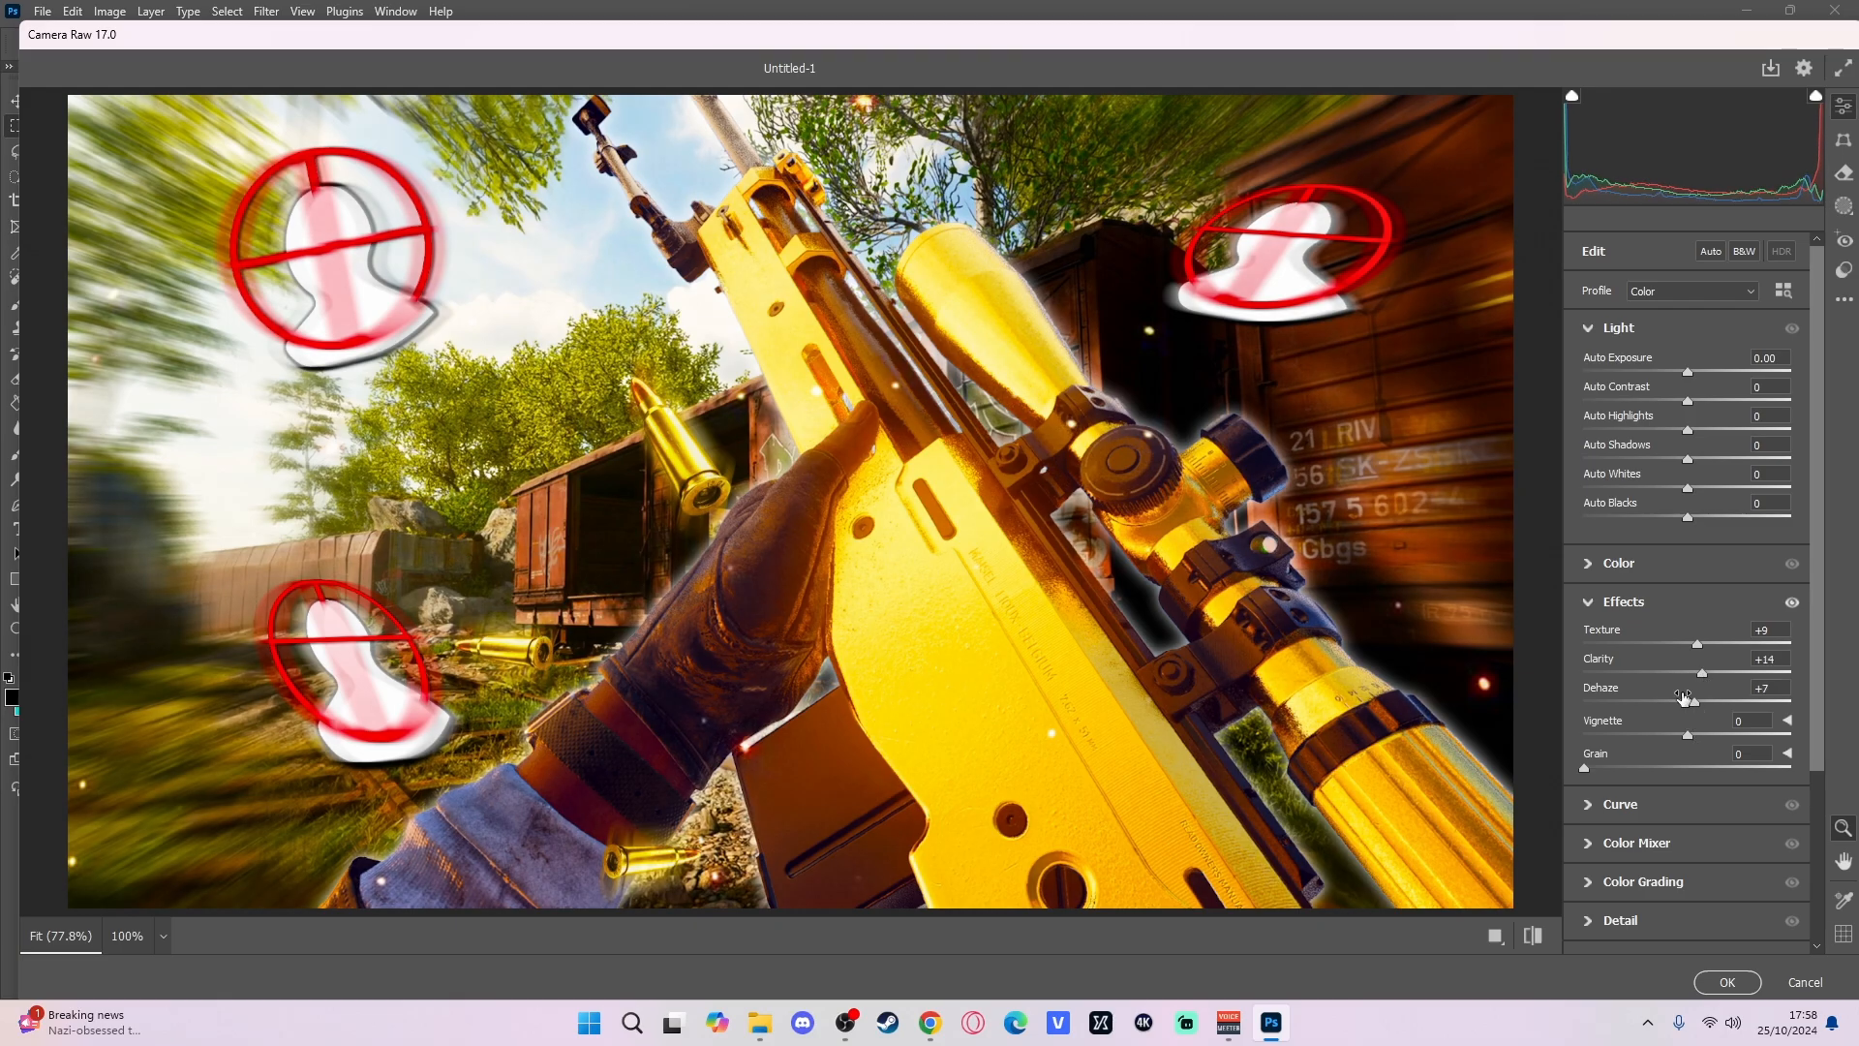
drag(1685, 369, 1714, 527)
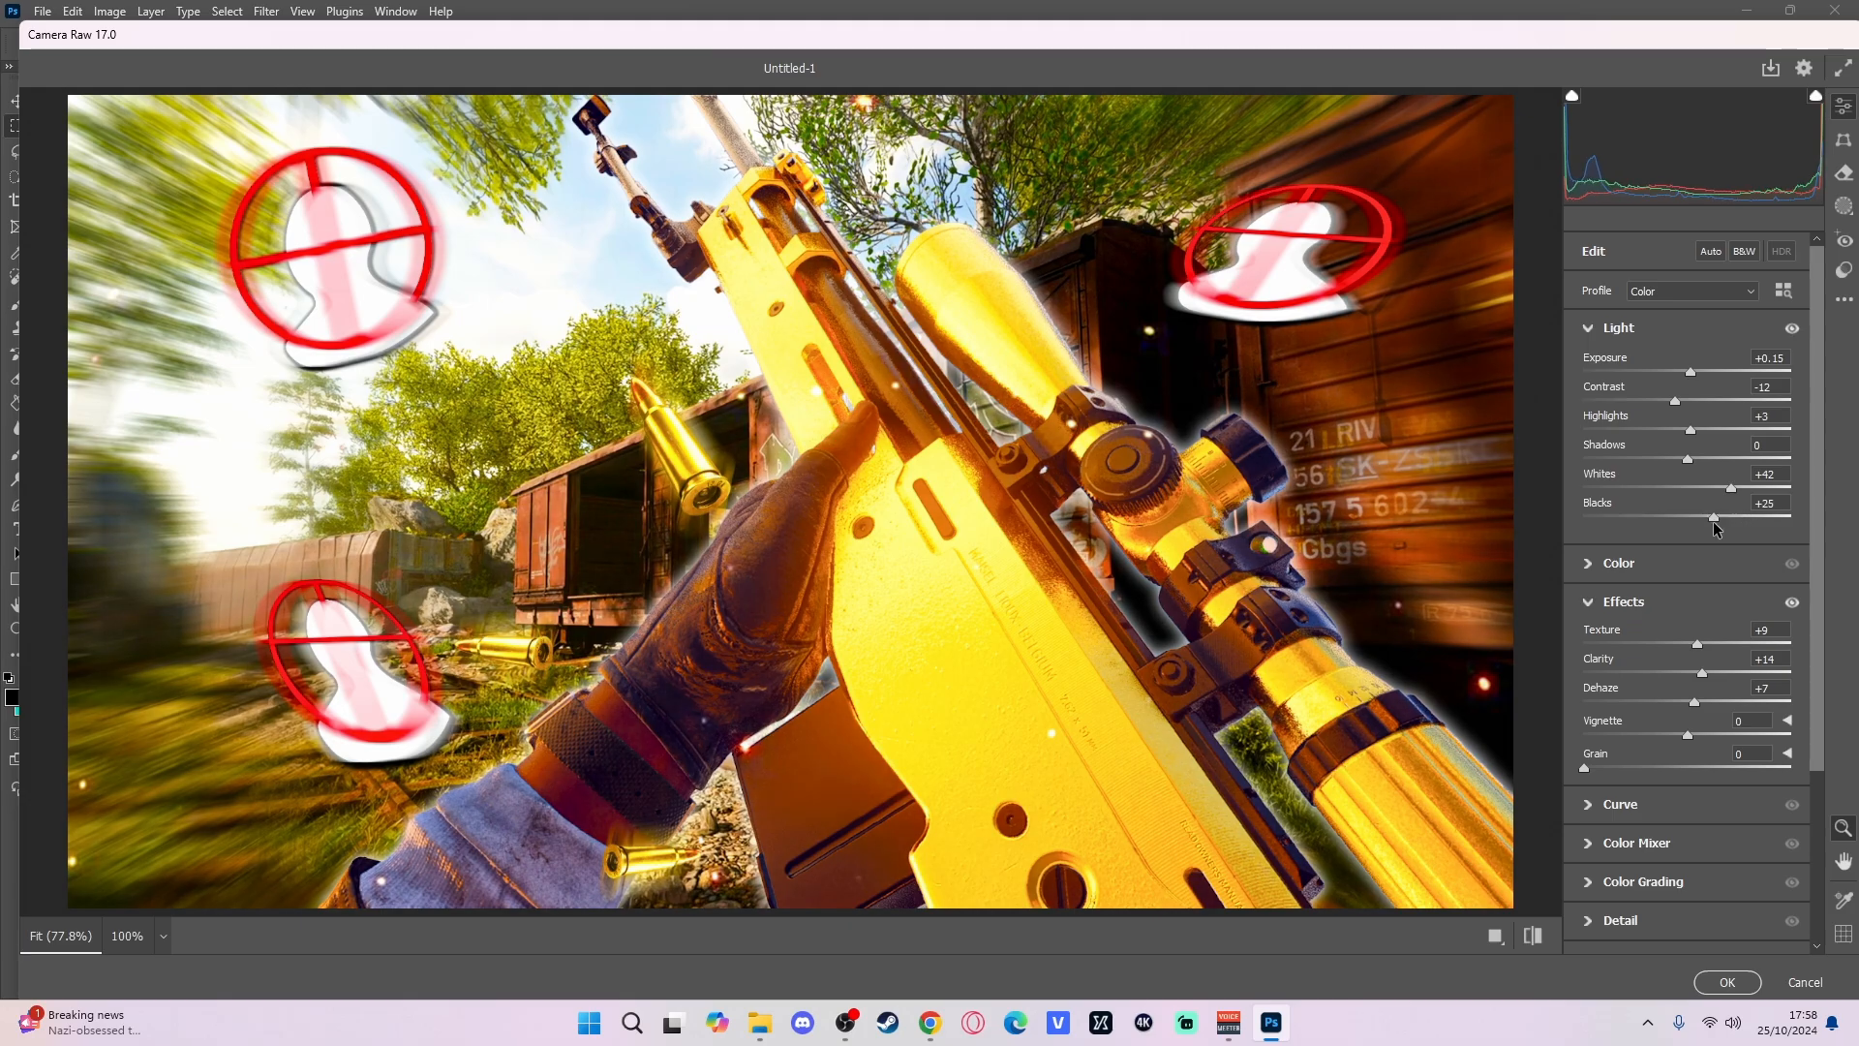
click(1727, 981)
- Compare the composition with and without the Camera Raw adjustments by toggling the merged layer's visibility, leaving it shown
click(1599, 662)
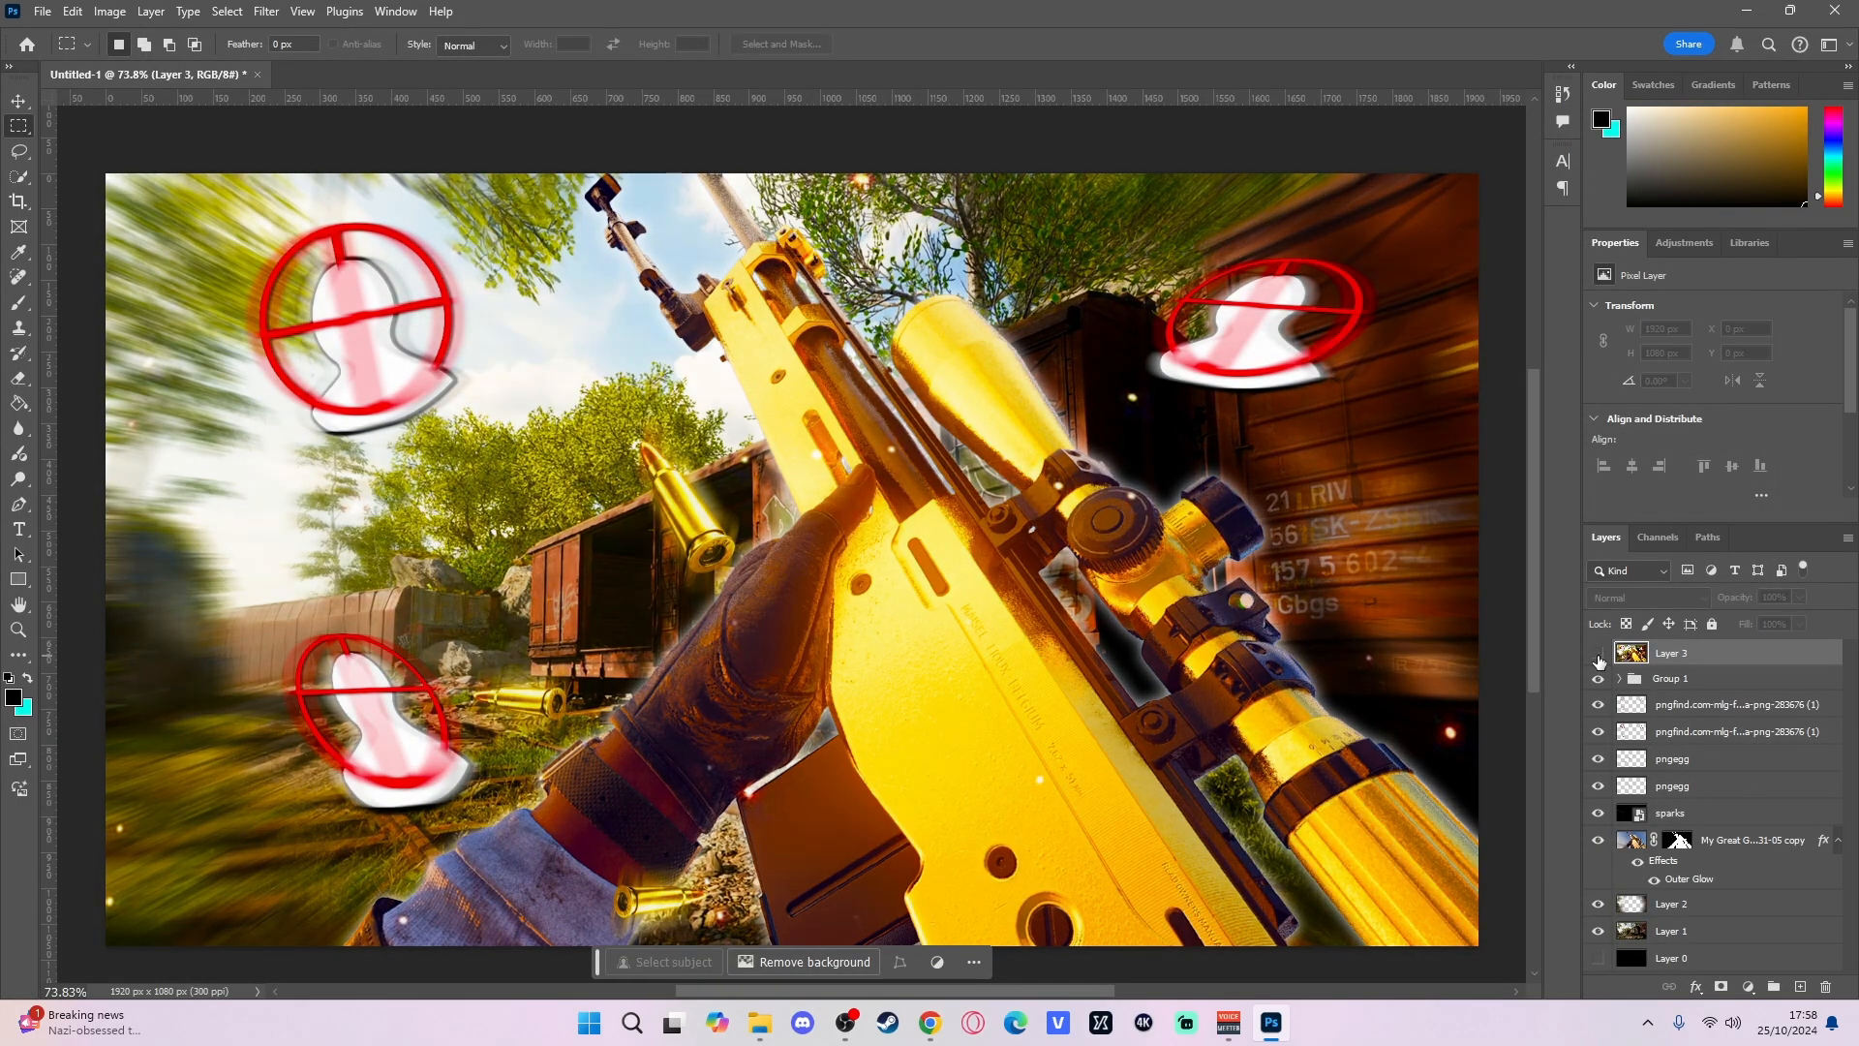
click(1599, 660)
click(1599, 660)
click(1599, 661)
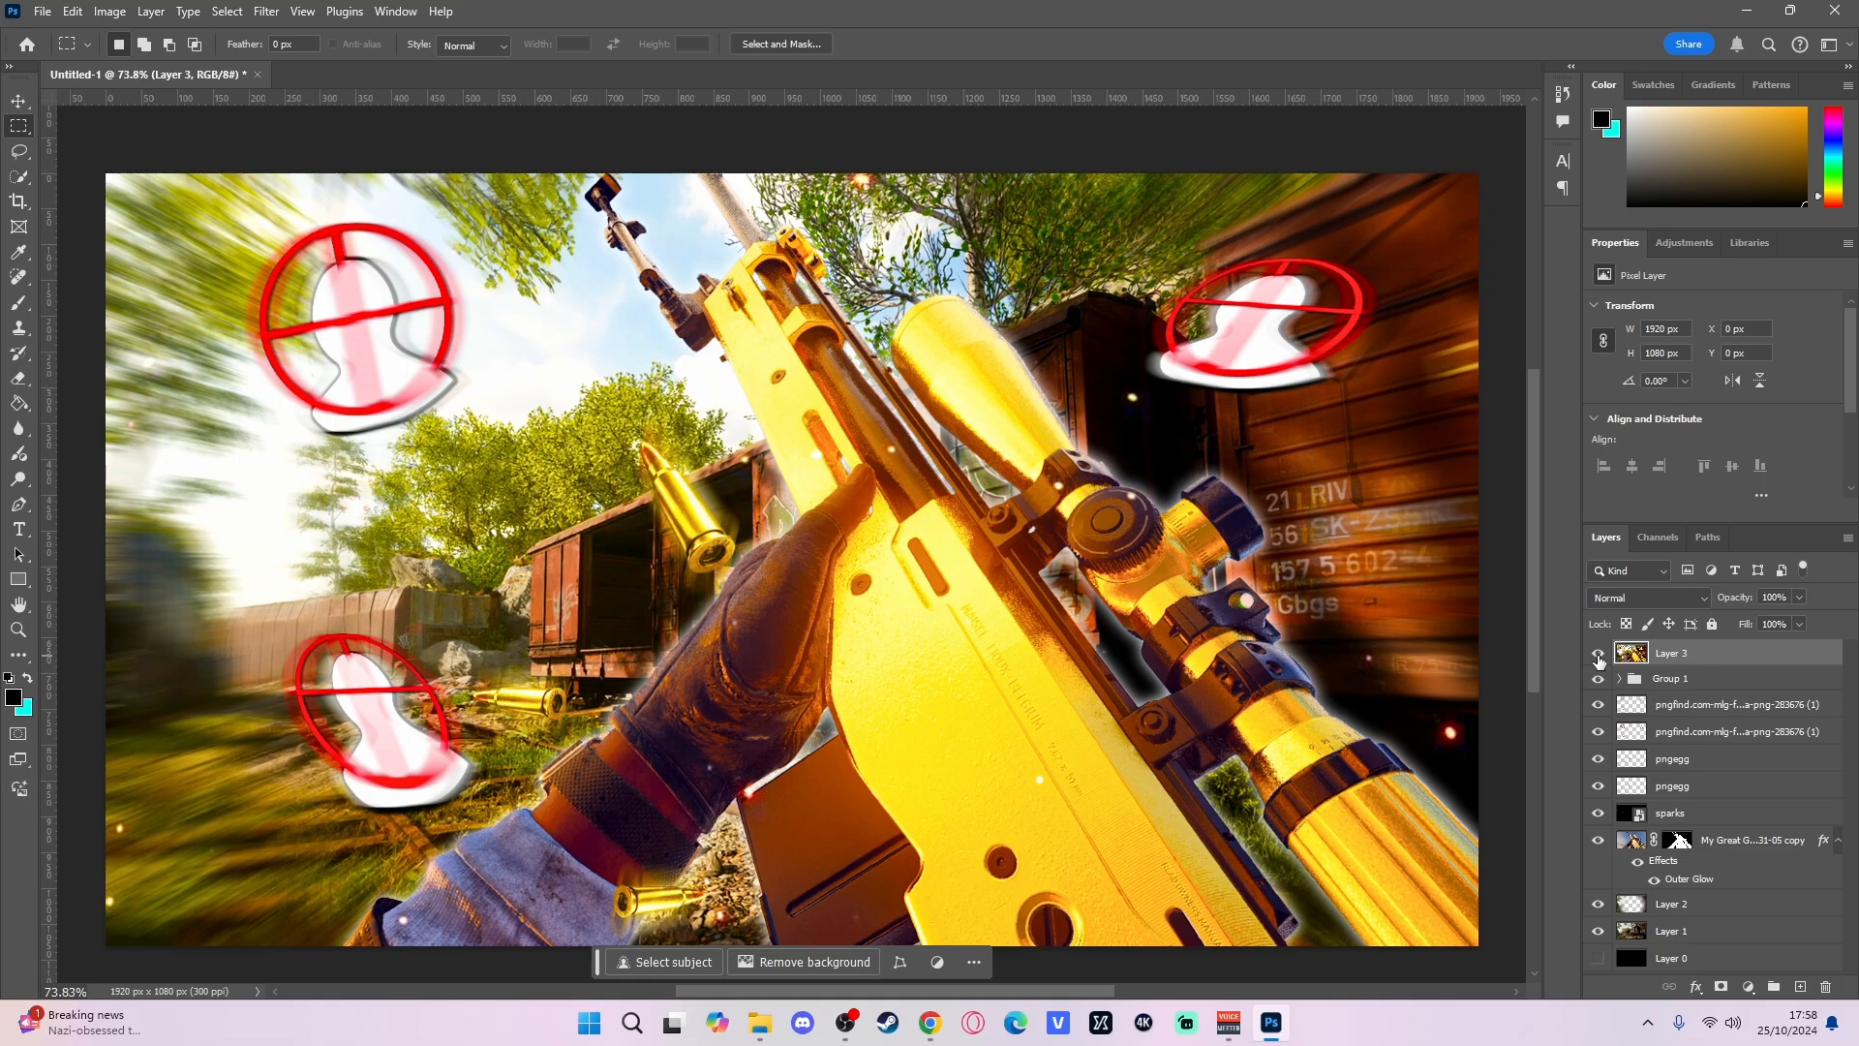
- Open the Save for Web (Legacy) export settings for the finished composition
click(43, 11)
mouse_move(118, 353)
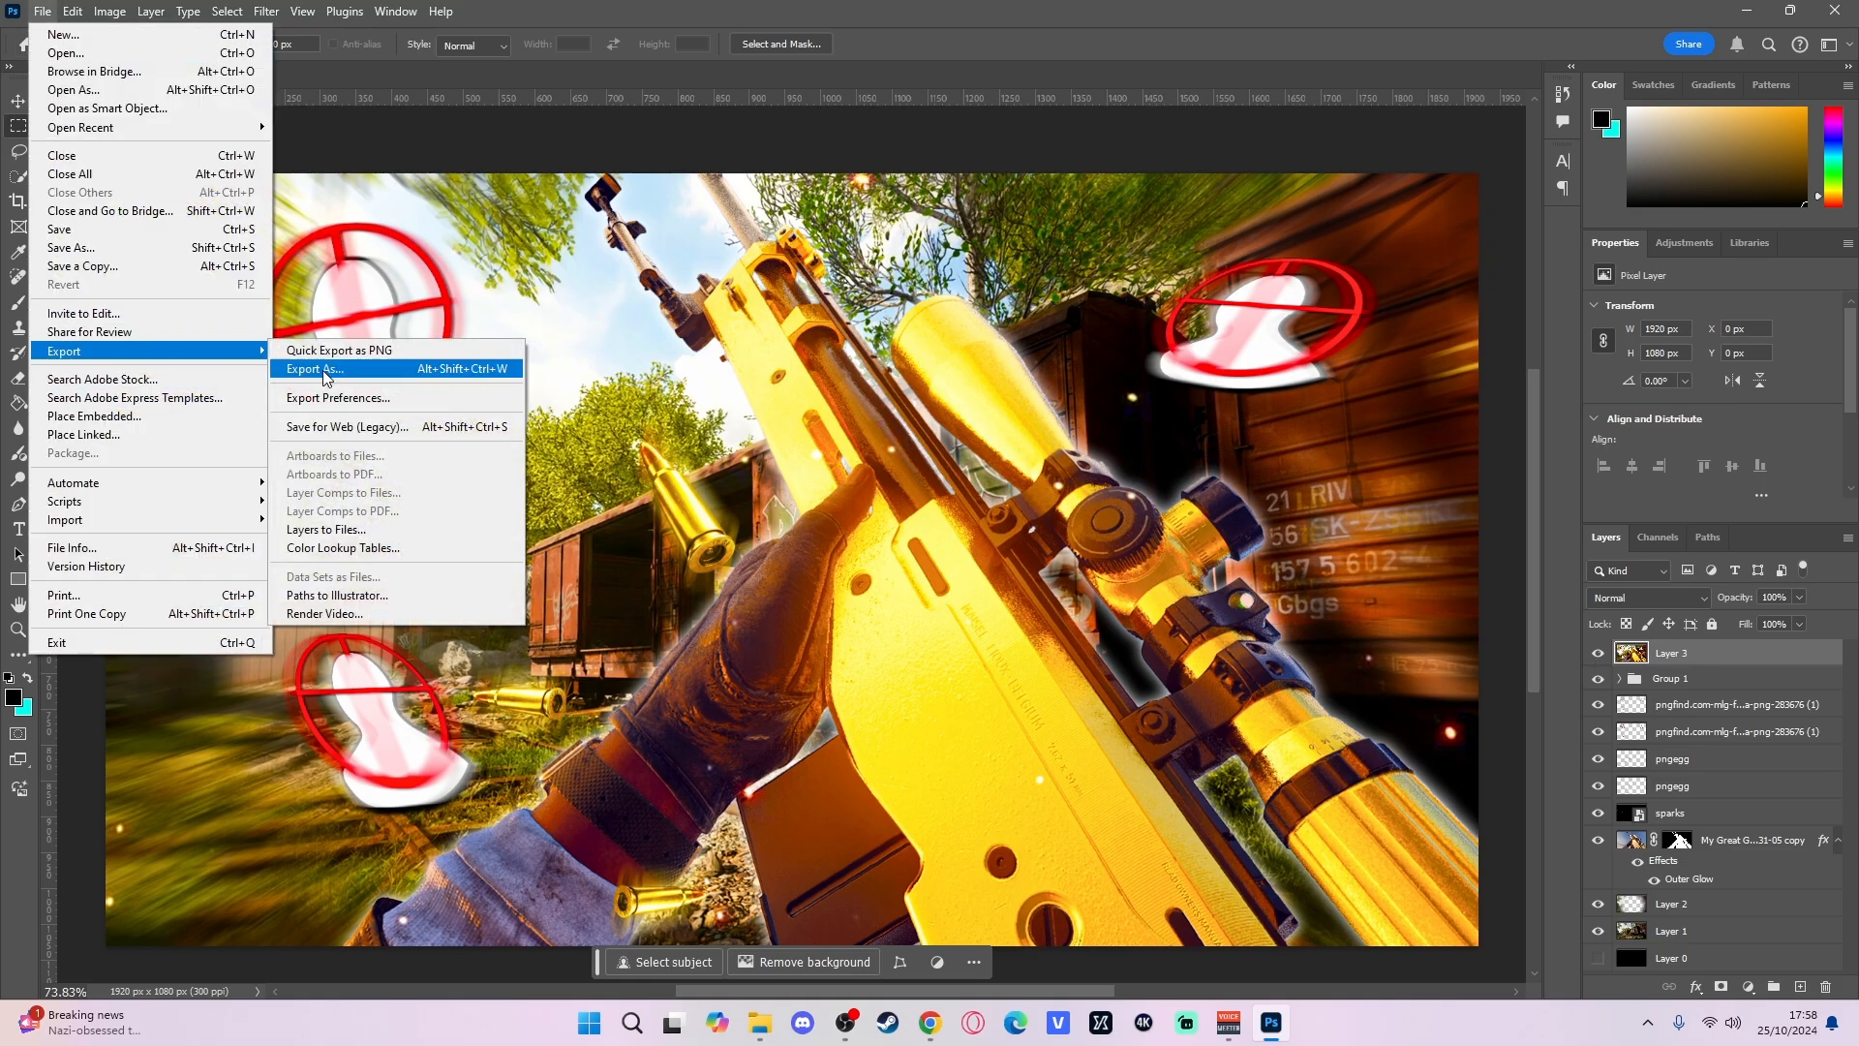
click(363, 430)
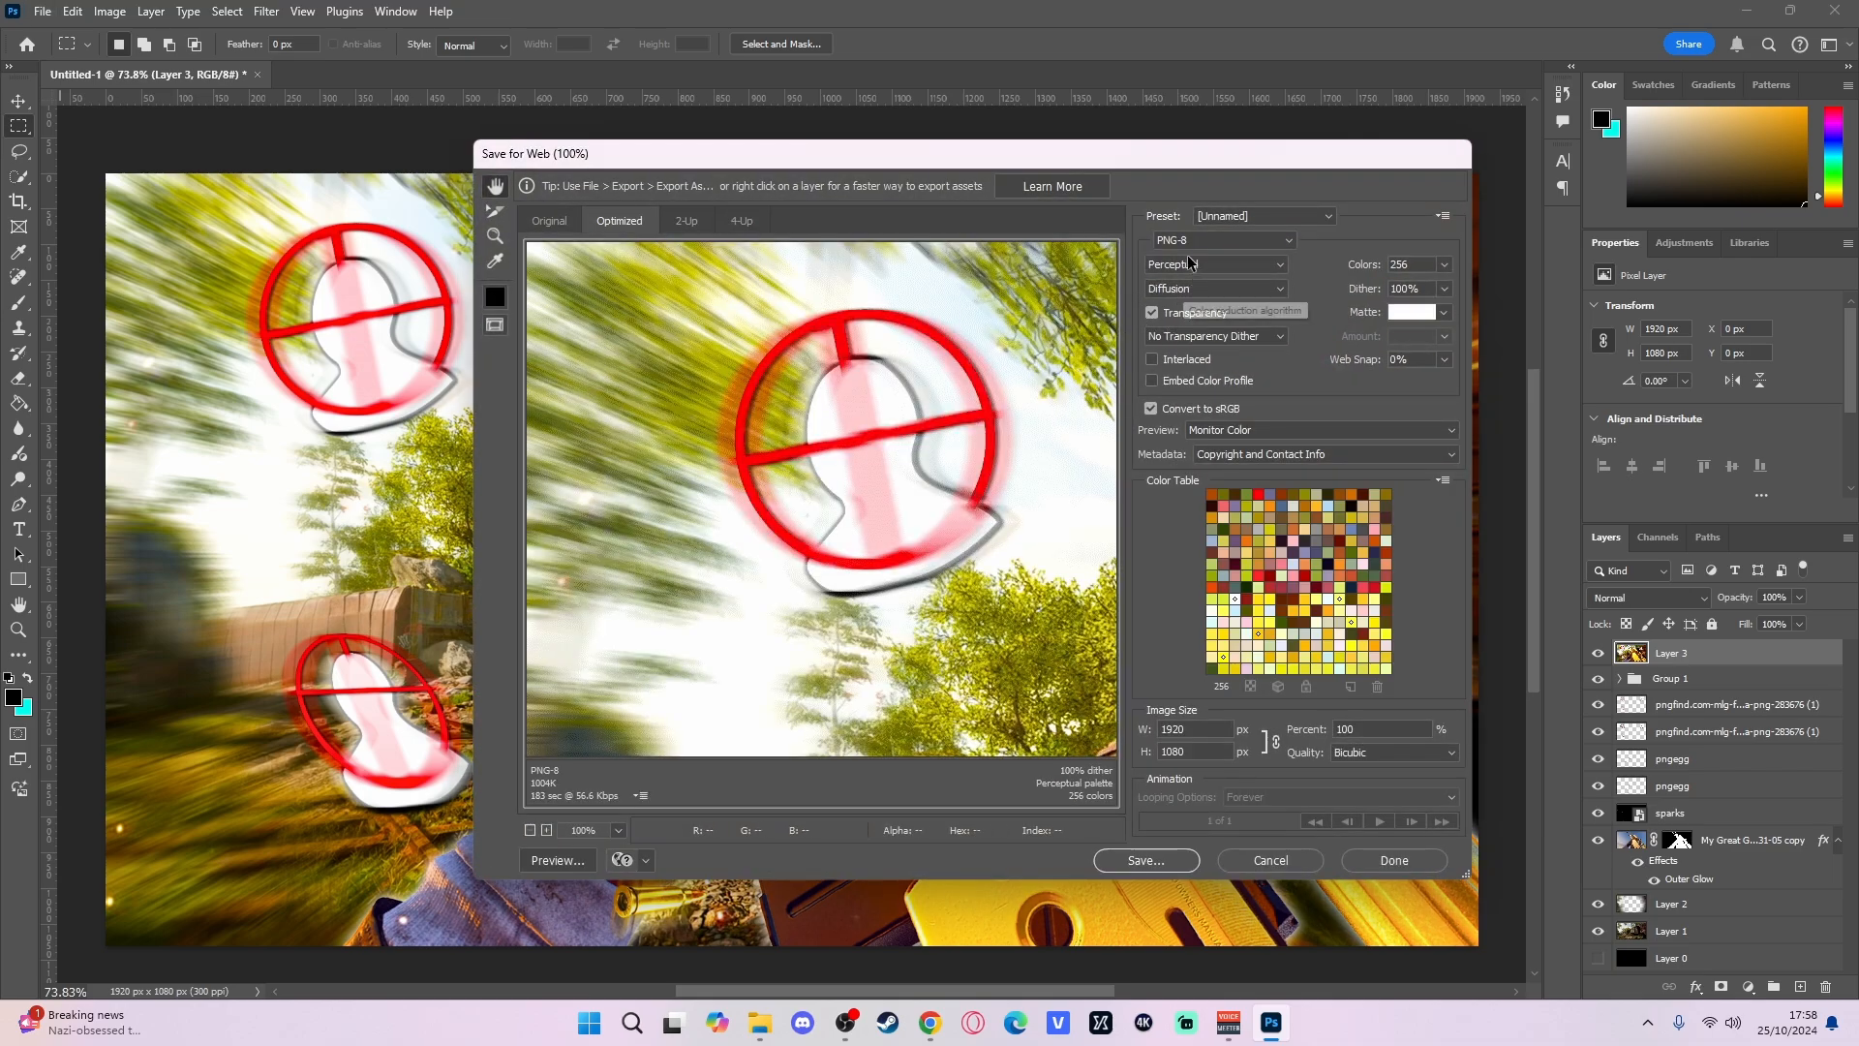